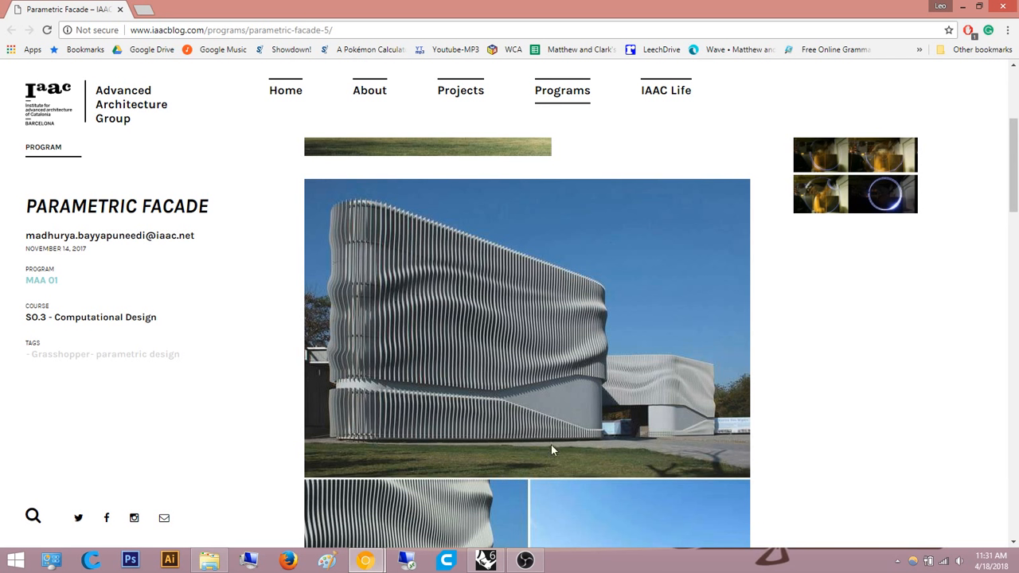
- Look over the parametric facade reference photos on the IAAC web page
{"action": "scroll", "coordinate": [629, 360], "scroll_direction": "down", "scroll_amount": 2}
{"action": "scroll", "coordinate": [624, 355], "scroll_direction": "down", "scroll_amount": 1}
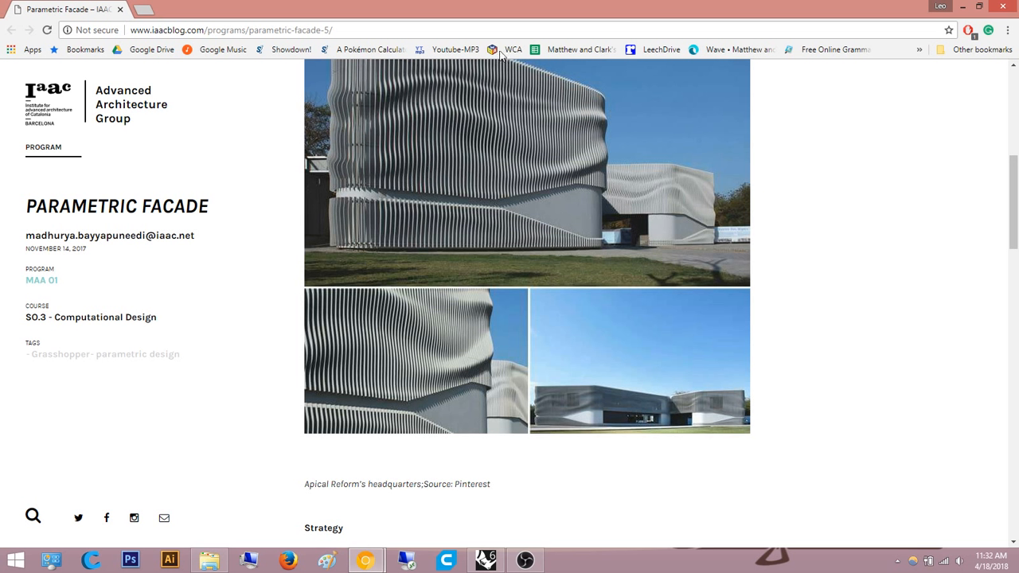
{"action": "scroll", "coordinate": [480, 252], "scroll_direction": "down", "scroll_amount": 2}
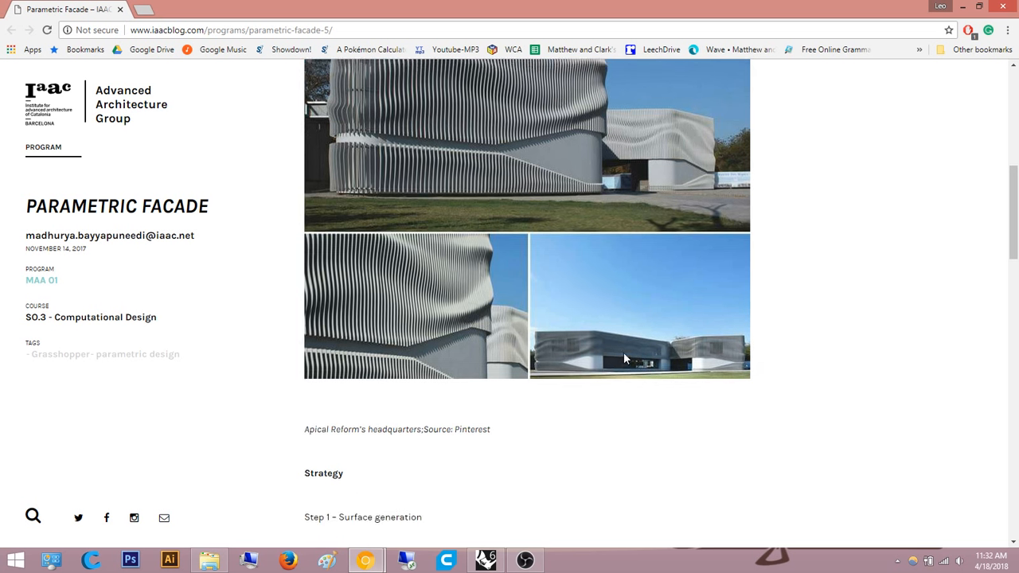
{"action": "scroll", "coordinate": [621, 243], "scroll_direction": "up", "scroll_amount": 3}
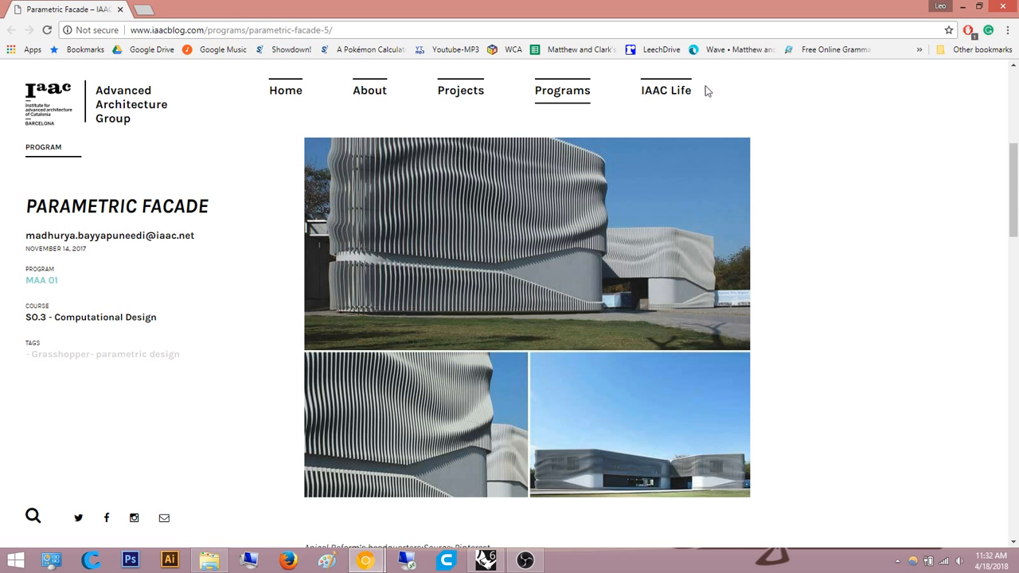
- Switch from the web page to Rhino and launch Grasshopper
{"action": "left_click", "coordinate": [962, 5]}
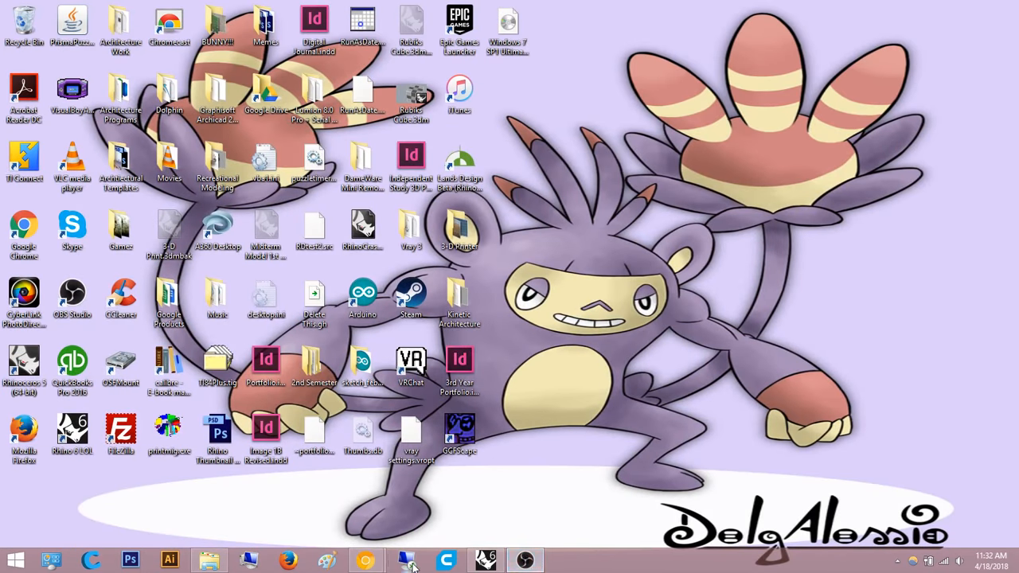
{"action": "left_click", "coordinate": [485, 562]}
{"action": "left_click_drag", "start_coordinate": [487, 261], "coordinate": [364, 1]}
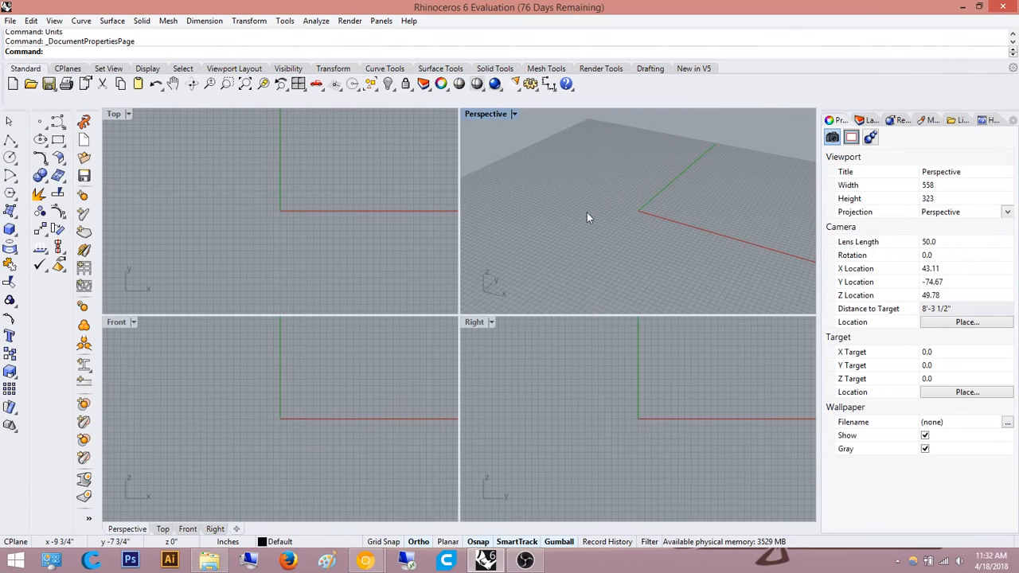
{"action": "type", "text": "Gras"}
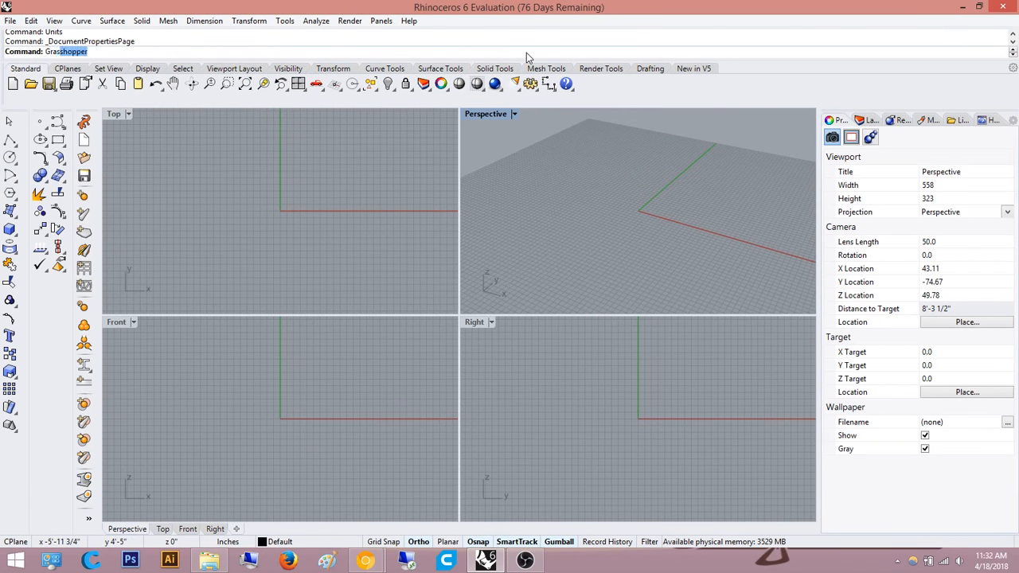
{"action": "type", "text": "s"}
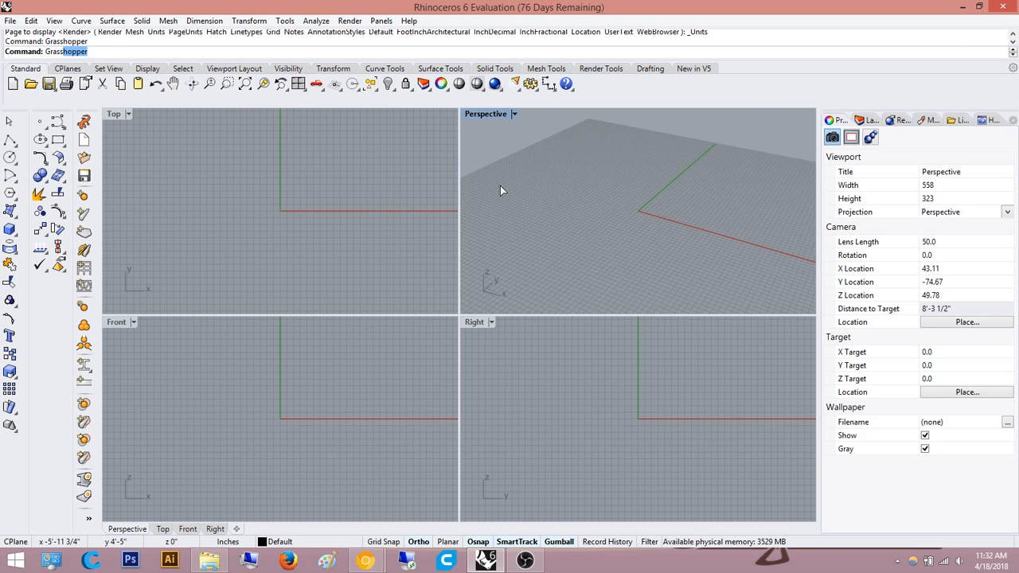
{"action": "key", "text": "Return"}
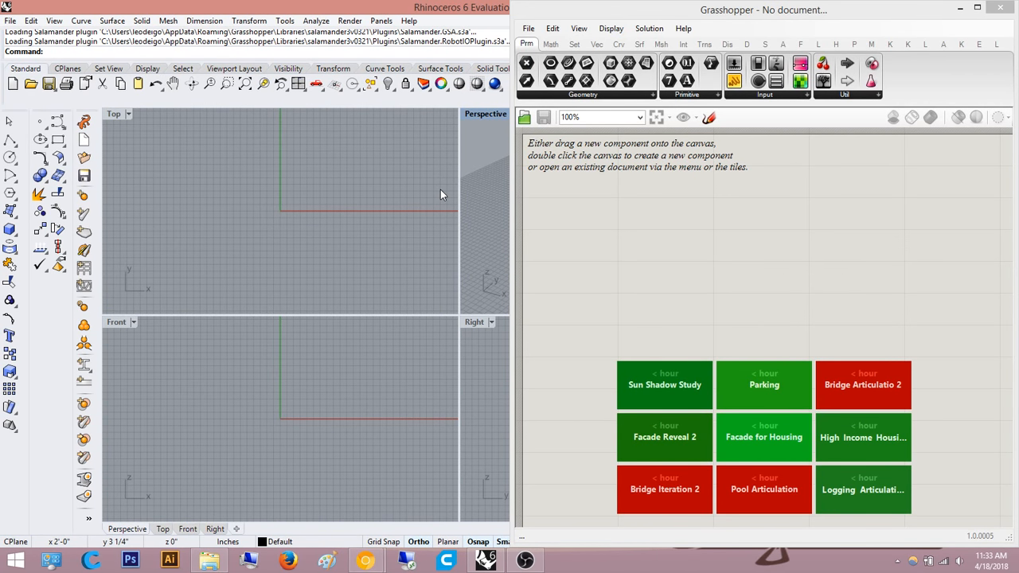
- Maximize Rhino's Top viewport beside the Grasshopper canvas
{"action": "double_click", "coordinate": [118, 116]}
{"action": "right_click_drag", "start_coordinate": [133, 139], "coordinate": [311, 328]}
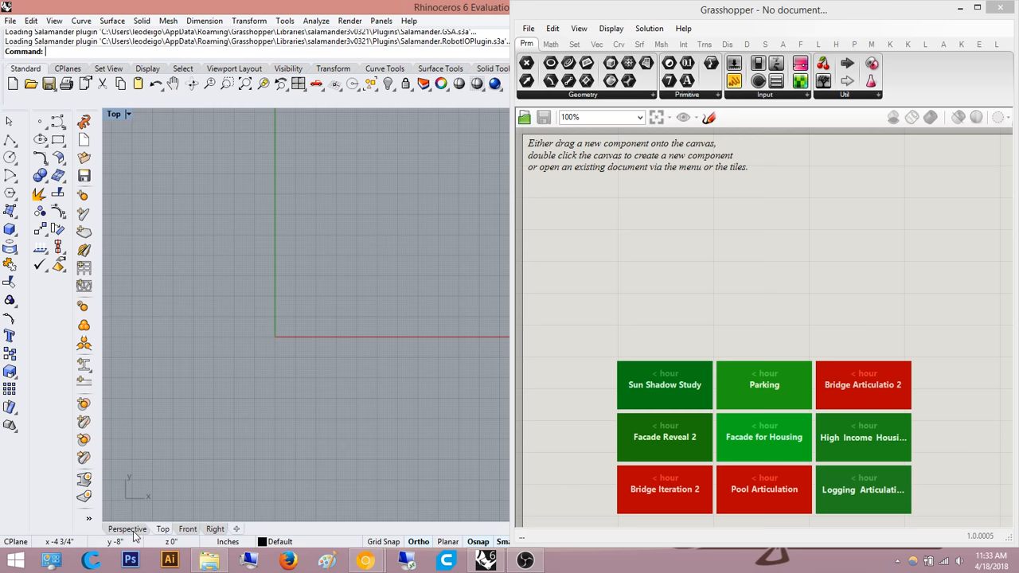
{"action": "key", "text": "ctrl+F4"}
{"action": "mouse_move", "coordinate": [303, 289]}
{"action": "right_mouse_down"}
{"action": "mouse_move", "coordinate": [347, 303]}
{"action": "mouse_move", "coordinate": [376, 367]}
{"action": "mouse_move", "coordinate": [303, 300]}
{"action": "mouse_move", "coordinate": [314, 295]}
{"action": "right_mouse_up"}
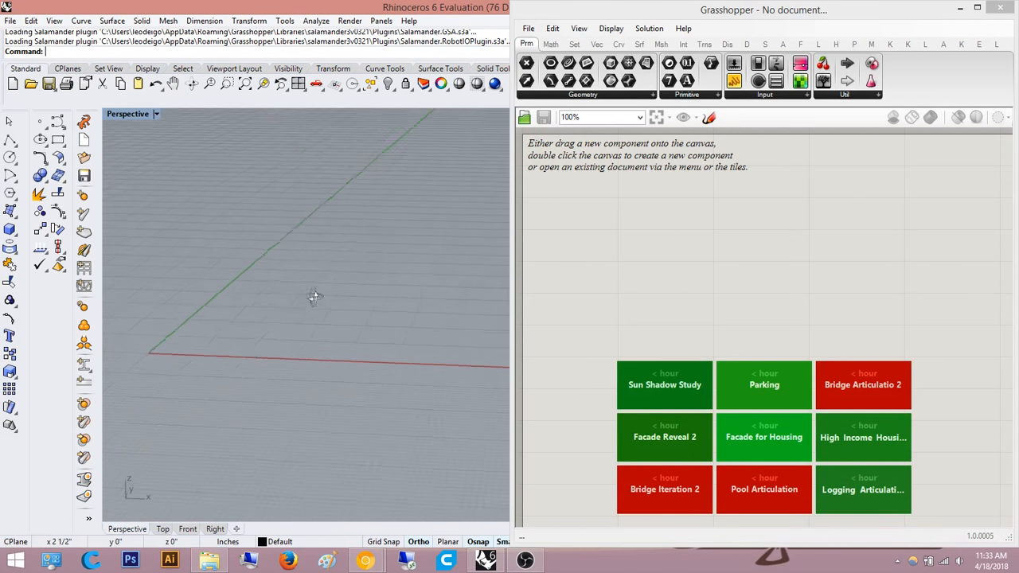
{"action": "double_click", "coordinate": [135, 118]}
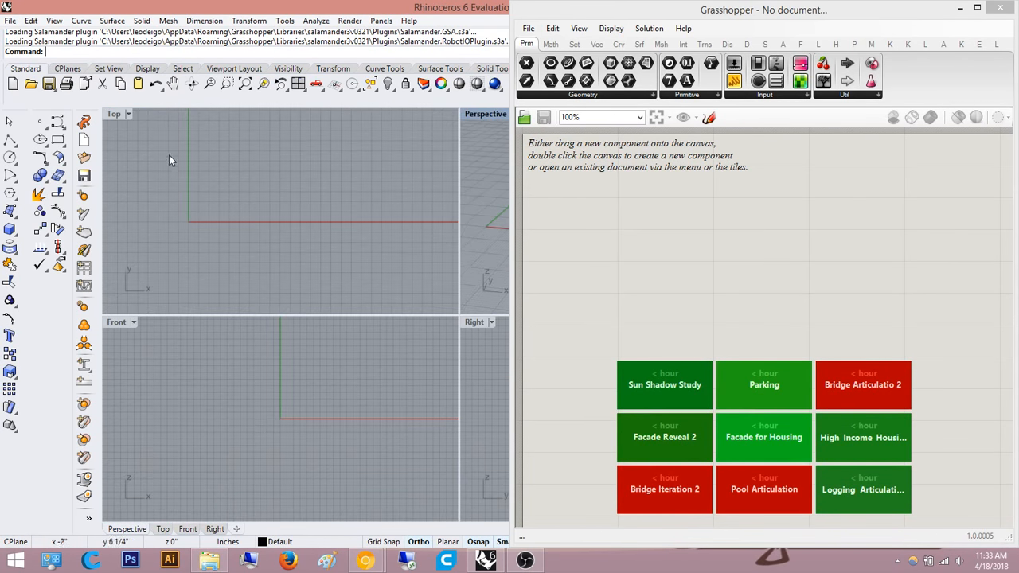
{"action": "double_click", "coordinate": [118, 114]}
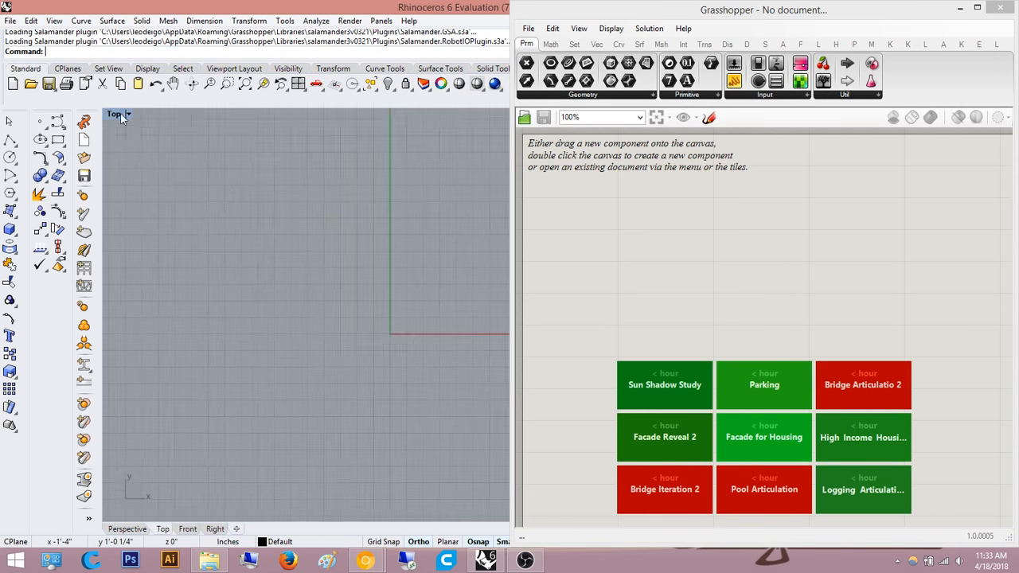
{"action": "double_click", "coordinate": [703, 220]}
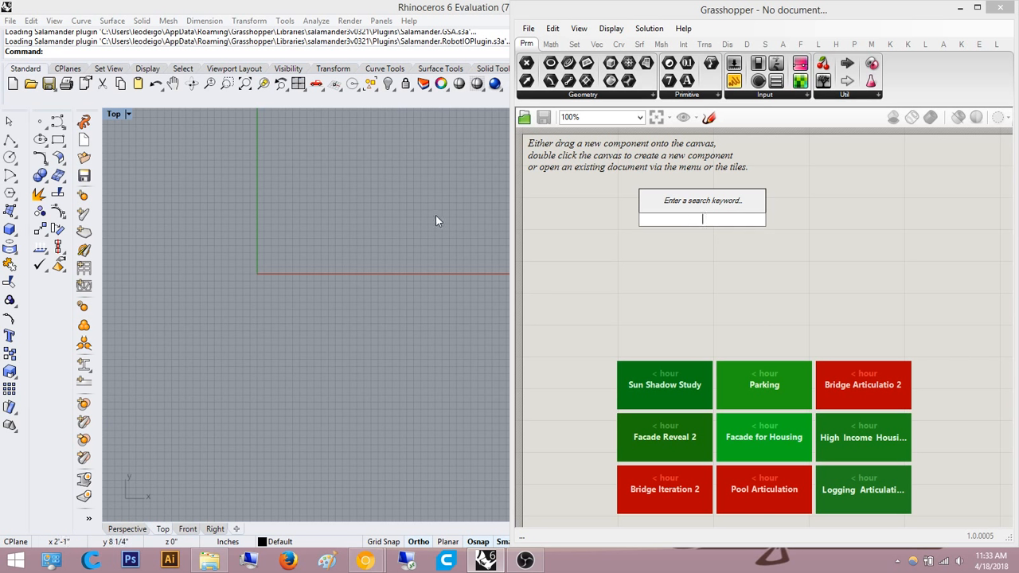
{"action": "right_click_drag", "start_coordinate": [435, 215], "coordinate": [410, 222]}
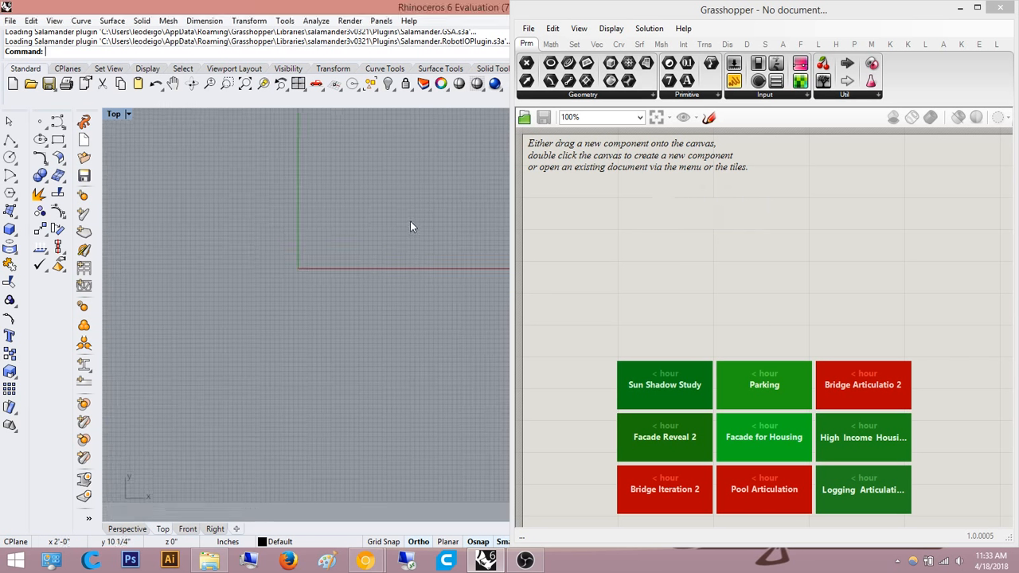
- Draw a rectangular plane surface around the origin in the Top viewport with the Plane command
{"action": "type", "text": "Planlane"}
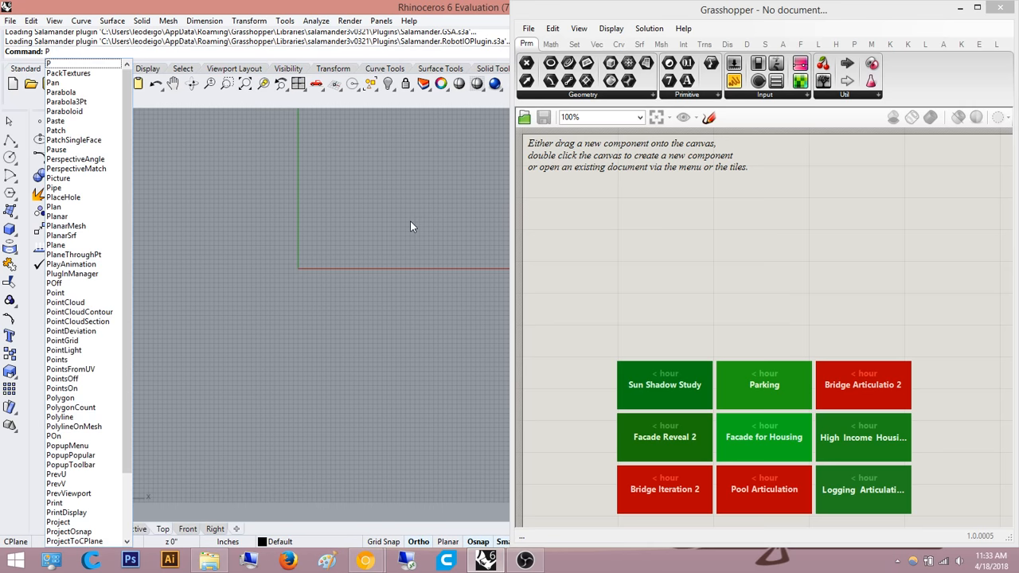
{"action": "key", "text": "Return"}
{"action": "left_click", "coordinate": [242, 186]}
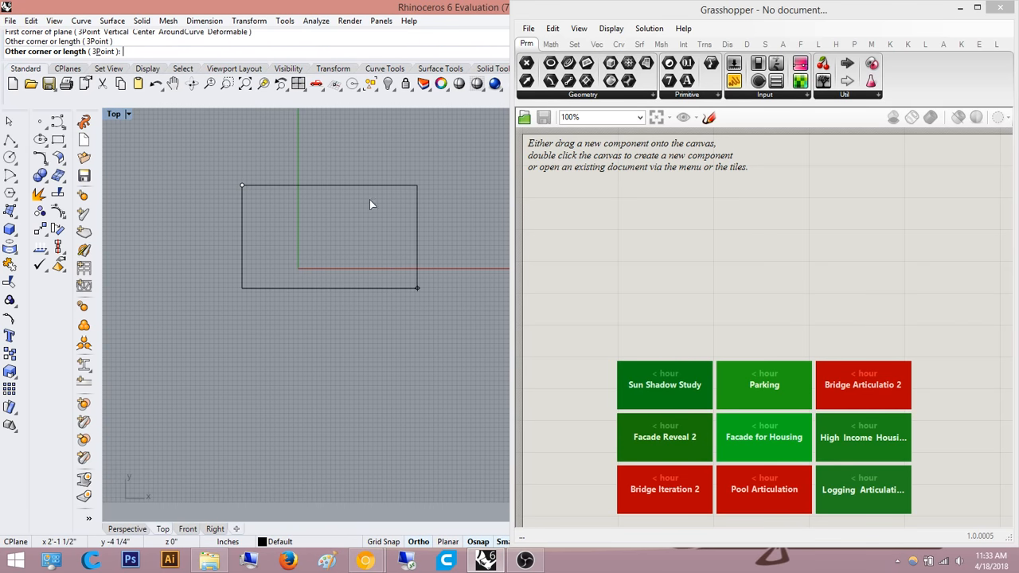
{"action": "left_click", "coordinate": [417, 288]}
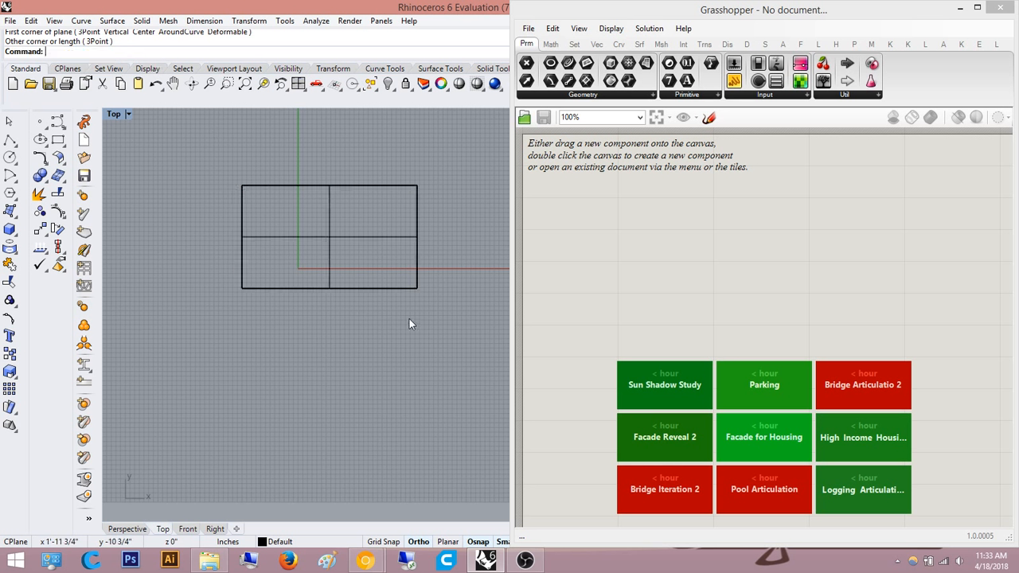
- Add a Plane parameter to the Grasshopper canvas and set one plane from points on the drawn rectangle
{"action": "double_click", "coordinate": [678, 229]}
{"action": "type", "text": "plane"}
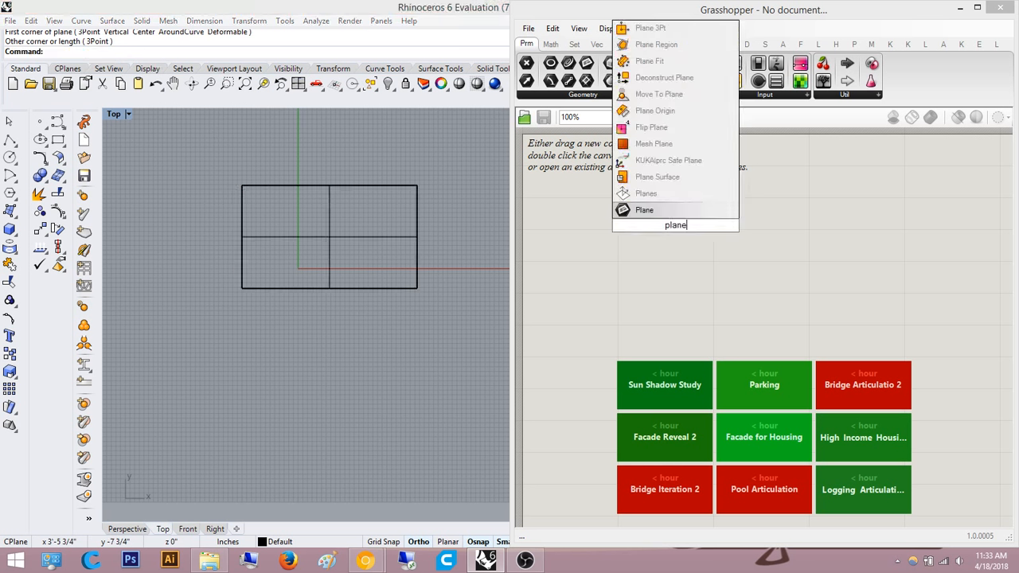
{"action": "key", "text": "Return"}
{"action": "right_click", "coordinate": [680, 230]}
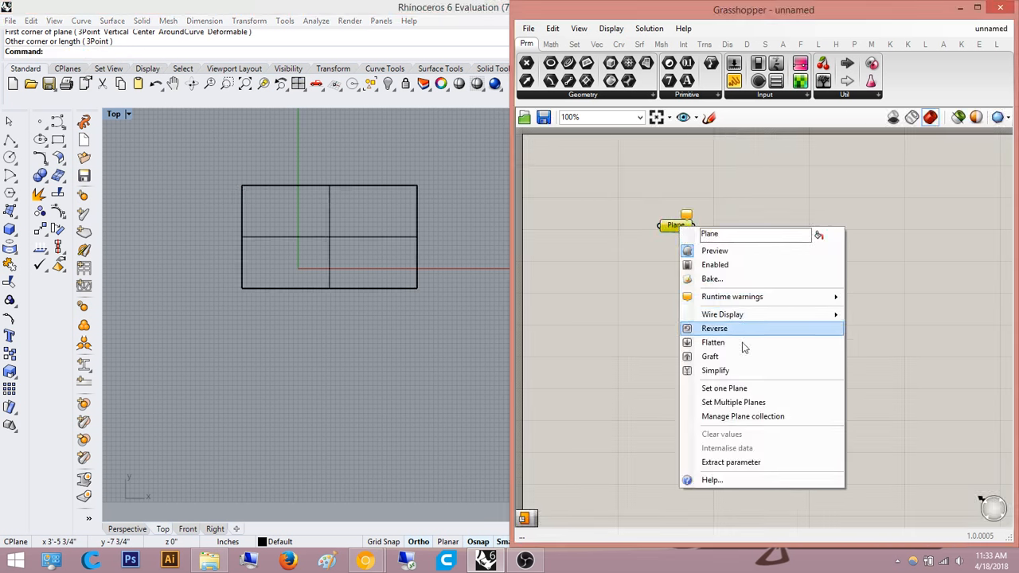
{"action": "left_click", "coordinate": [751, 396]}
{"action": "left_click", "coordinate": [394, 282]}
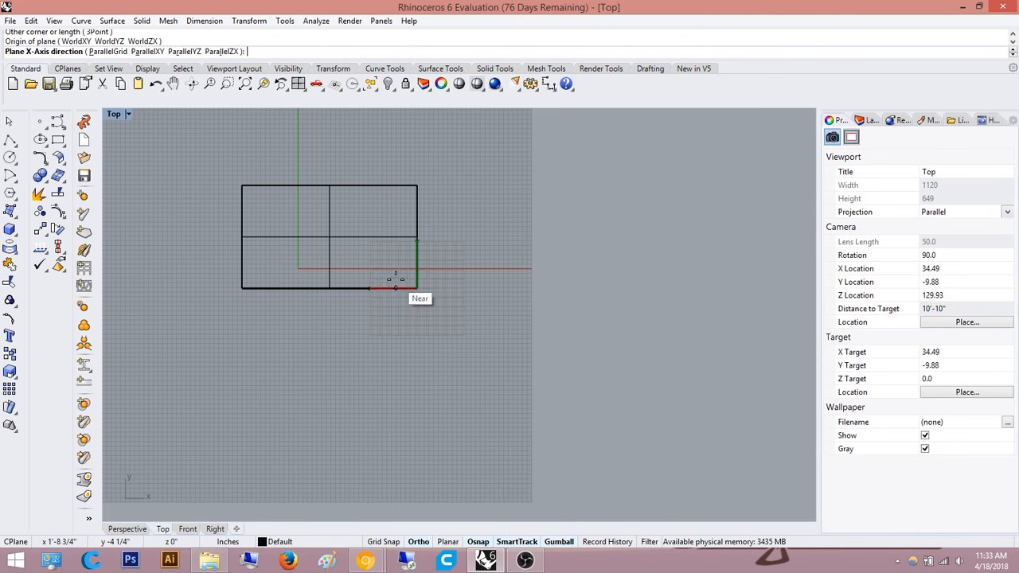
{"action": "left_click", "coordinate": [416, 232]}
{"action": "scroll", "coordinate": [653, 246], "scroll_direction": "down", "scroll_amount": 3}
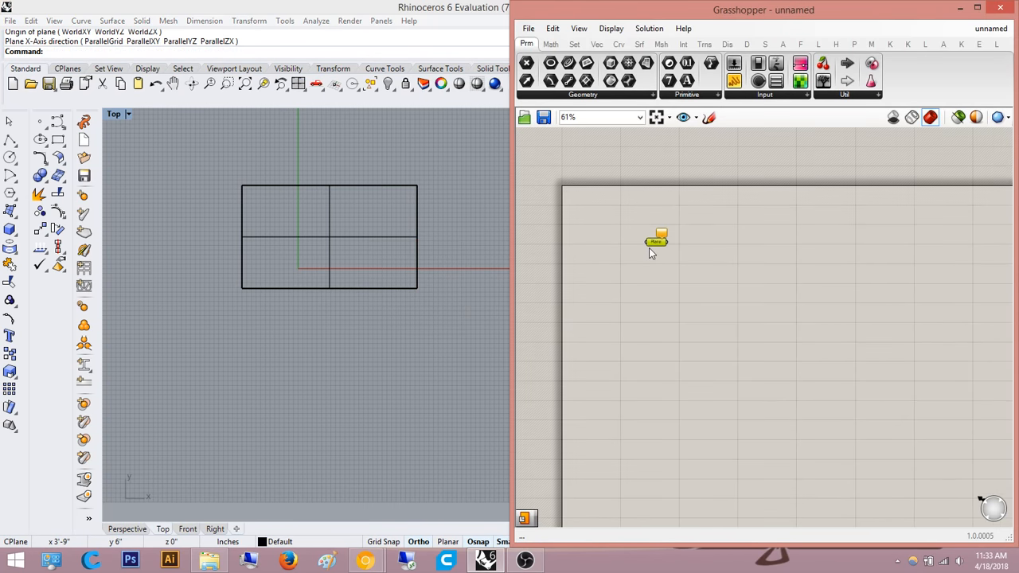
- Add a Surface parameter to the canvas and reference the drawn rectangular surface in it
{"action": "double_click", "coordinate": [656, 247]}
{"action": "type", "text": "surface"}
{"action": "key", "text": "Return"}
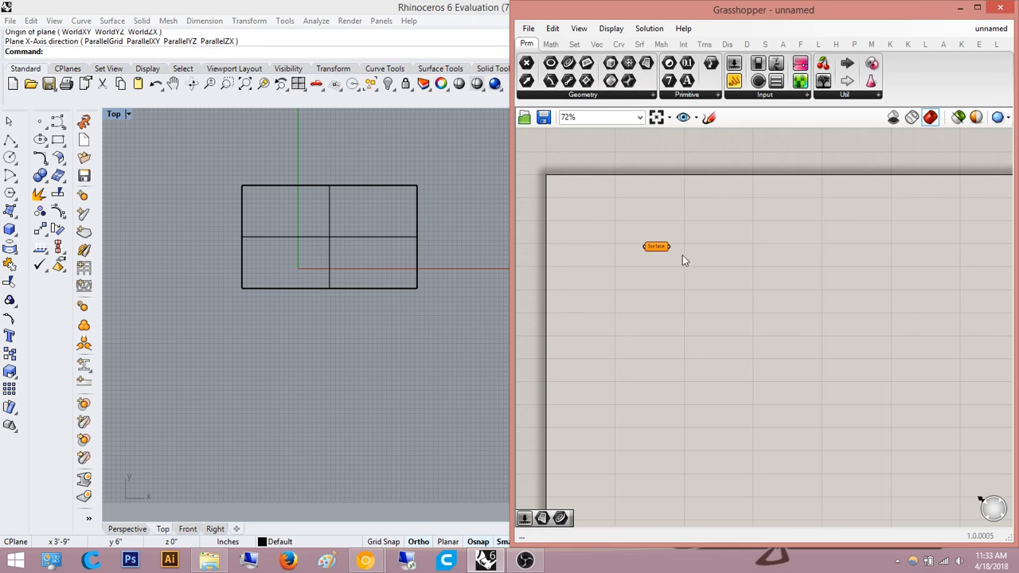
{"action": "right_click", "coordinate": [651, 248]}
{"action": "left_click", "coordinate": [698, 425]}
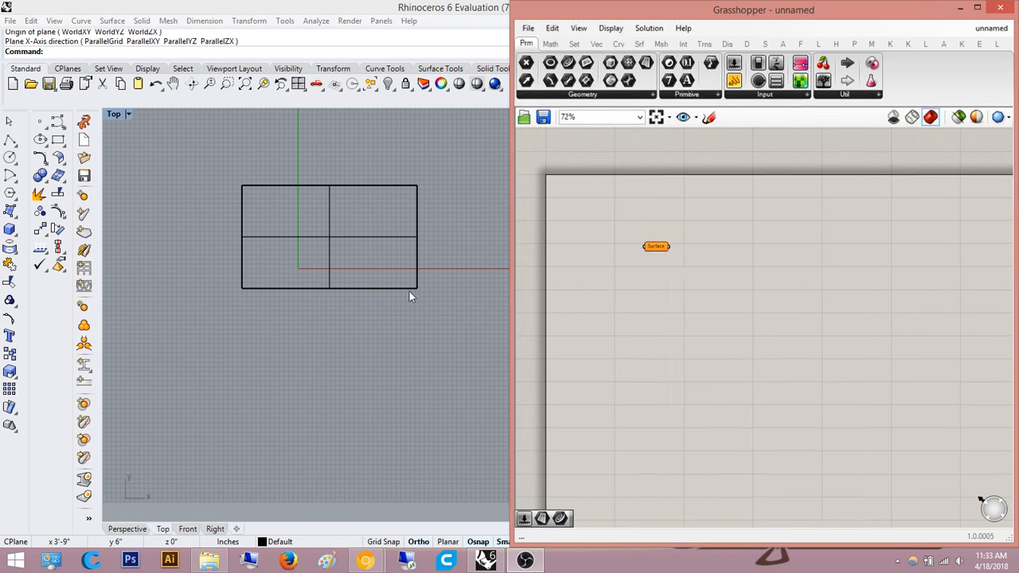
{"action": "left_click", "coordinate": [398, 242]}
{"action": "scroll", "coordinate": [610, 275], "scroll_direction": "up", "scroll_amount": 3}
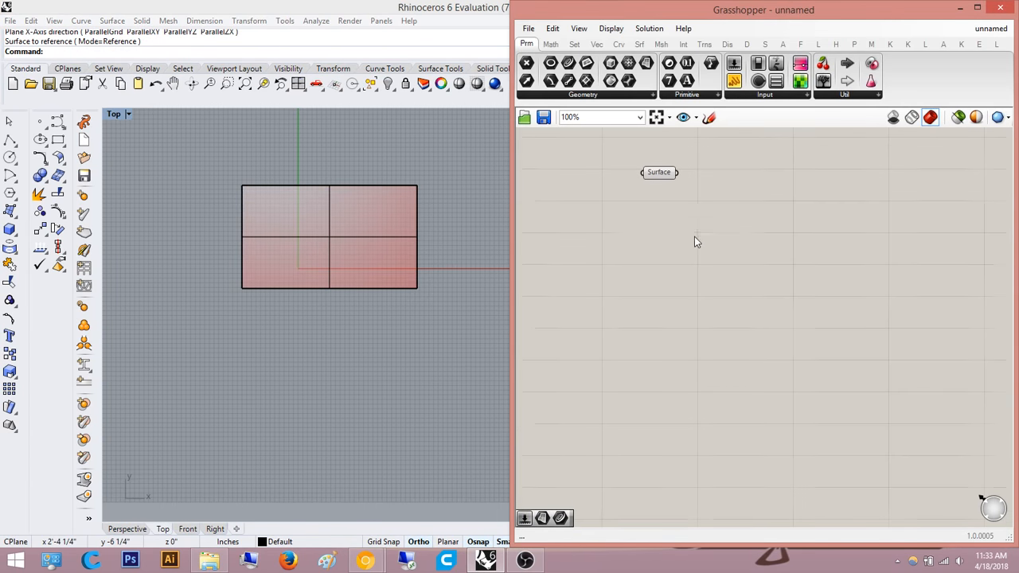
- Add a Plane Surface component and place it on open canvas away from the Surface parameter
{"action": "double_click", "coordinate": [694, 236]}
{"action": "type", "text": "plane"}
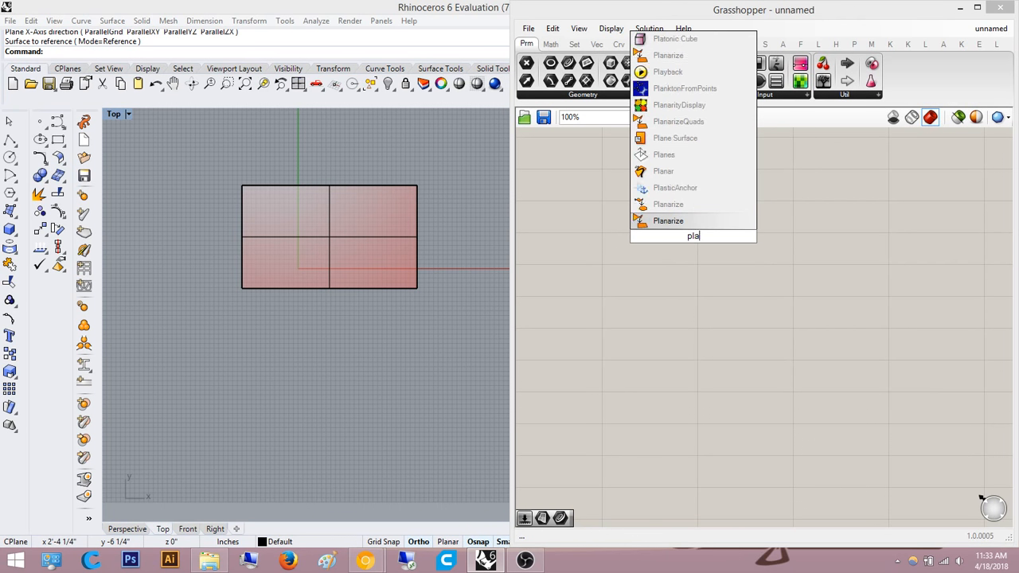
{"action": "left_click", "coordinate": [687, 189]}
{"action": "scroll", "coordinate": [701, 253], "scroll_direction": "up", "scroll_amount": 3}
{"action": "left_click_drag", "start_coordinate": [692, 249], "coordinate": [877, 299]}
{"action": "scroll", "coordinate": [776, 360], "scroll_direction": "down", "scroll_amount": 2}
- Add a number slider with a value of 15 beside the Plane Surface component
{"action": "right_click_drag", "start_coordinate": [761, 344], "coordinate": [760, 299]}
{"action": "left_click", "coordinate": [759, 299]}
{"action": "double_click", "coordinate": [759, 298]}
{"action": "type", "text": "number slider"}
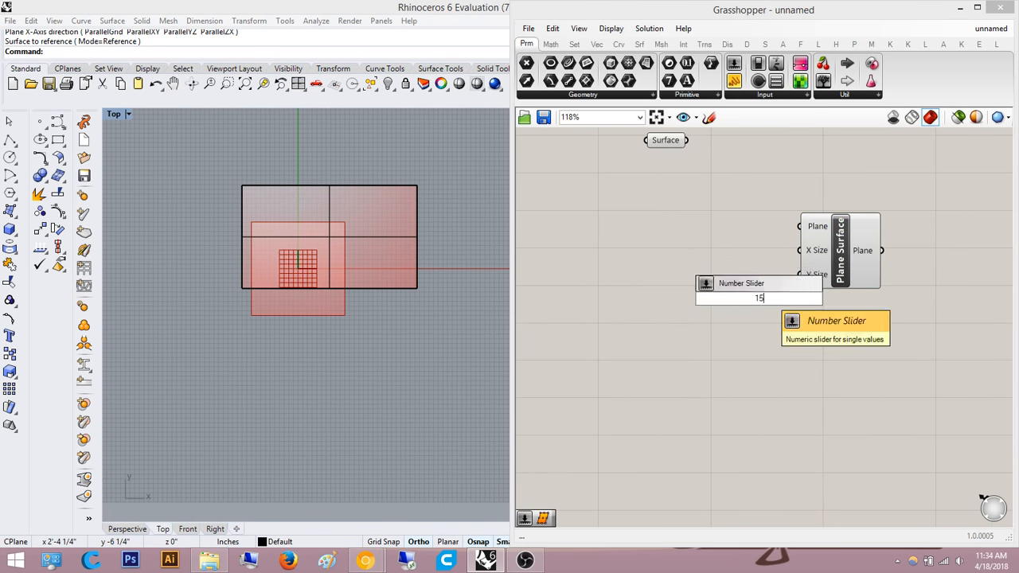
{"action": "key", "text": "Return"}
- Connect the number slider to the Plane Surface's X Size and Y Size inputs and set it to 30
{"action": "left_click_drag", "start_coordinate": [782, 298], "coordinate": [707, 236]}
{"action": "scroll", "coordinate": [761, 284], "scroll_direction": "up", "scroll_amount": 3}
{"action": "left_click_drag", "start_coordinate": [824, 231], "coordinate": [824, 269]}
{"action": "scroll", "coordinate": [830, 345], "scroll_direction": "down", "scroll_amount": 1}
{"action": "left_click_drag", "start_coordinate": [578, 253], "coordinate": [603, 261]}
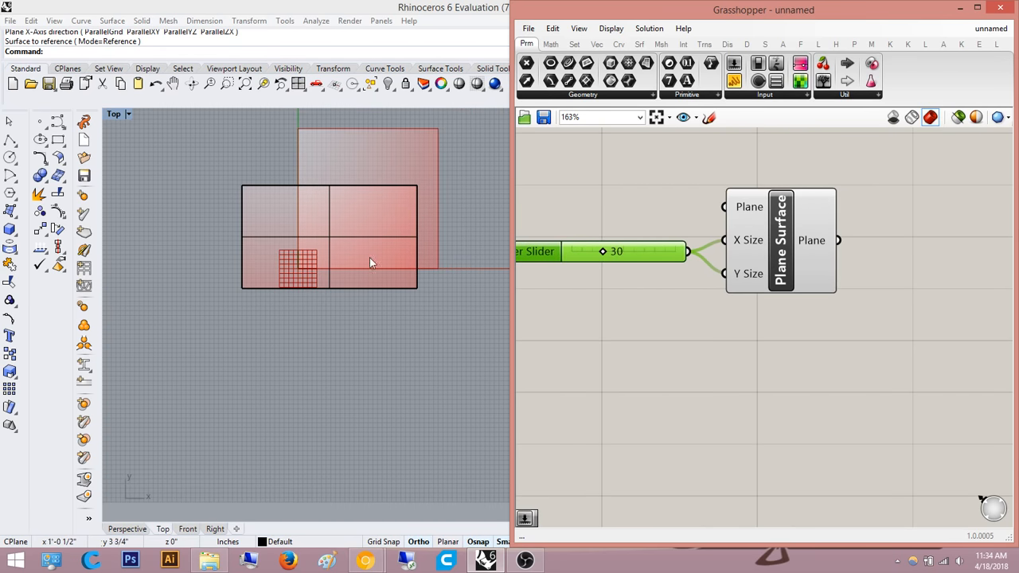
- Delete the hand-drawn rectangular surface from the Rhino Top viewport
{"action": "scroll", "coordinate": [369, 257], "scroll_direction": "down", "scroll_amount": 2}
{"action": "scroll", "coordinate": [334, 292], "scroll_direction": "up", "scroll_amount": 3}
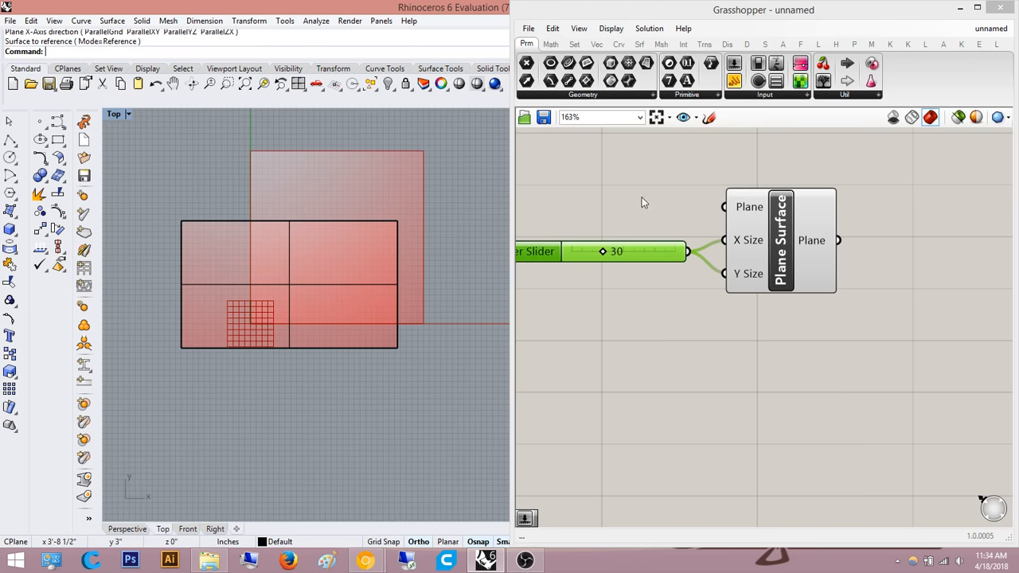
{"action": "left_click", "coordinate": [828, 349]}
{"action": "left_click", "coordinate": [345, 343]}
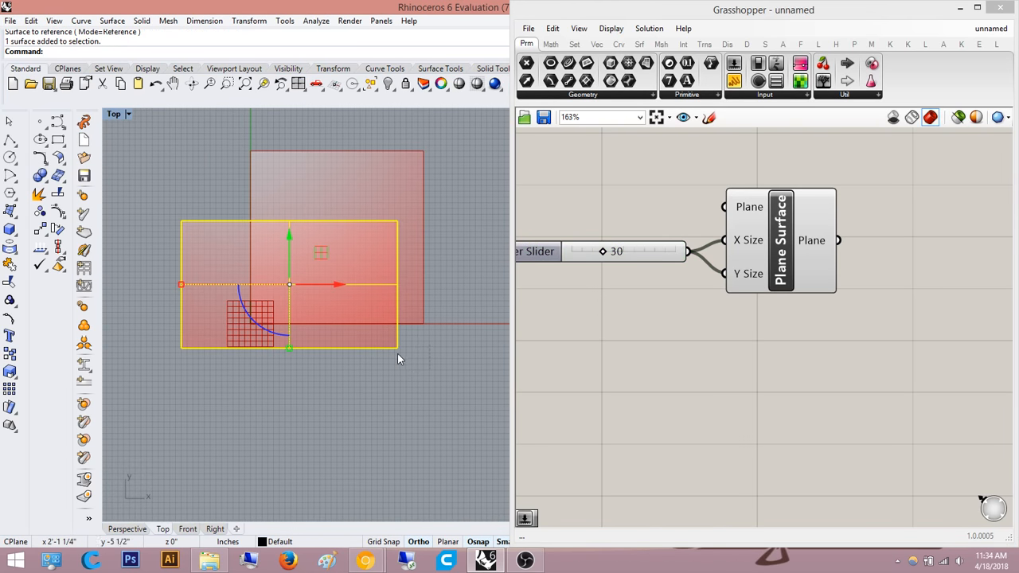
{"action": "key", "text": "Delete"}
- Delete the Surface parameter from the Grasshopper canvas
{"action": "right_click_drag", "start_coordinate": [735, 194], "coordinate": [697, 295]}
{"action": "scroll", "coordinate": [697, 294], "scroll_direction": "down", "scroll_amount": 2}
{"action": "right_click_drag", "start_coordinate": [643, 242], "coordinate": [719, 308]}
{"action": "left_click_drag", "start_coordinate": [722, 311], "coordinate": [557, 242]}
{"action": "key", "text": "Delete"}
{"action": "right_click_drag", "start_coordinate": [712, 316], "coordinate": [655, 323]}
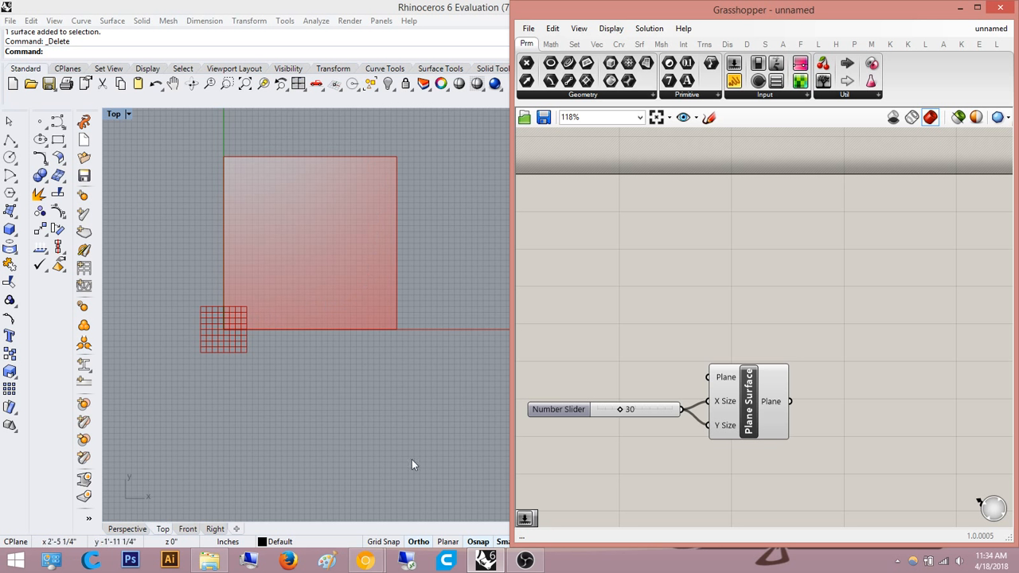
- Move the Plane Surface component farther away from its number slider
{"action": "right_click_drag", "start_coordinate": [702, 344], "coordinate": [655, 263]}
{"action": "scroll", "coordinate": [657, 262], "scroll_direction": "up", "scroll_amount": 3}
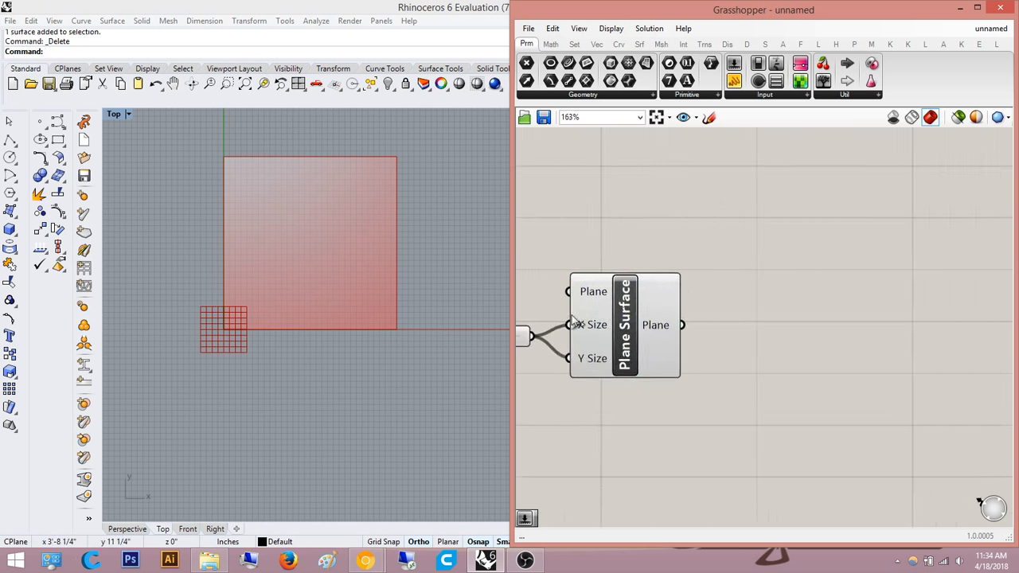
{"action": "right_click_drag", "start_coordinate": [578, 322], "coordinate": [786, 250]}
{"action": "left_click_drag", "start_coordinate": [658, 264], "coordinate": [659, 267]}
{"action": "right_click_drag", "start_coordinate": [675, 214], "coordinate": [634, 223]}
{"action": "scroll", "coordinate": [634, 243], "scroll_direction": "down", "scroll_amount": 3}
{"action": "right_click_drag", "start_coordinate": [794, 271], "coordinate": [695, 272]}
{"action": "scroll", "coordinate": [696, 272], "scroll_direction": "up", "scroll_amount": 2}
{"action": "left_click_drag", "start_coordinate": [624, 264], "coordinate": [682, 263]}
{"action": "left_click", "coordinate": [780, 241]}
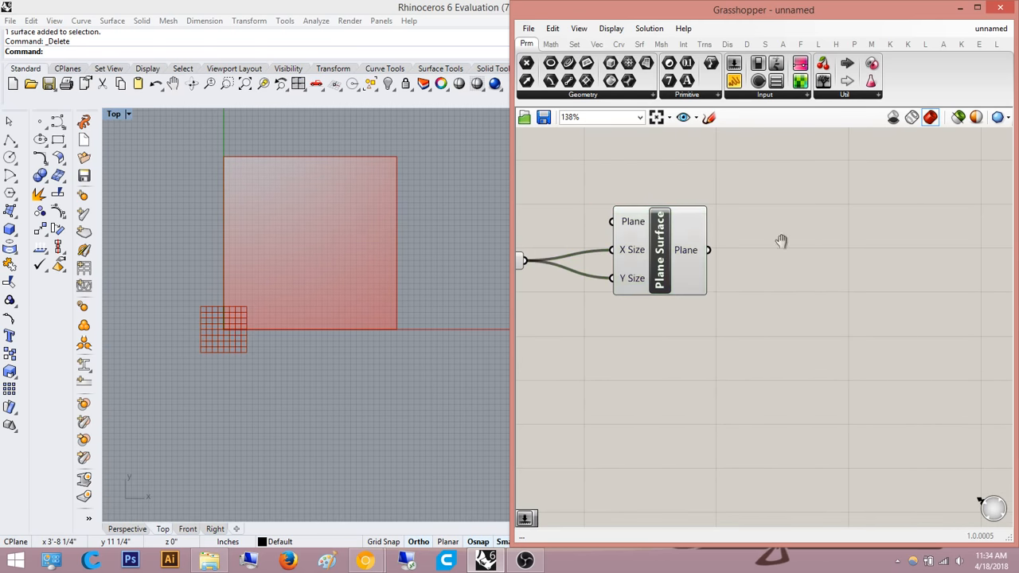
- Add a Divide Surface component after the Plane Surface component, beside its output
{"action": "scroll", "coordinate": [781, 241], "scroll_direction": "up", "scroll_amount": 3}
{"action": "right_click_drag", "start_coordinate": [715, 256], "coordinate": [812, 269]}
{"action": "left_click", "coordinate": [728, 244]}
{"action": "double_click", "coordinate": [812, 269]}
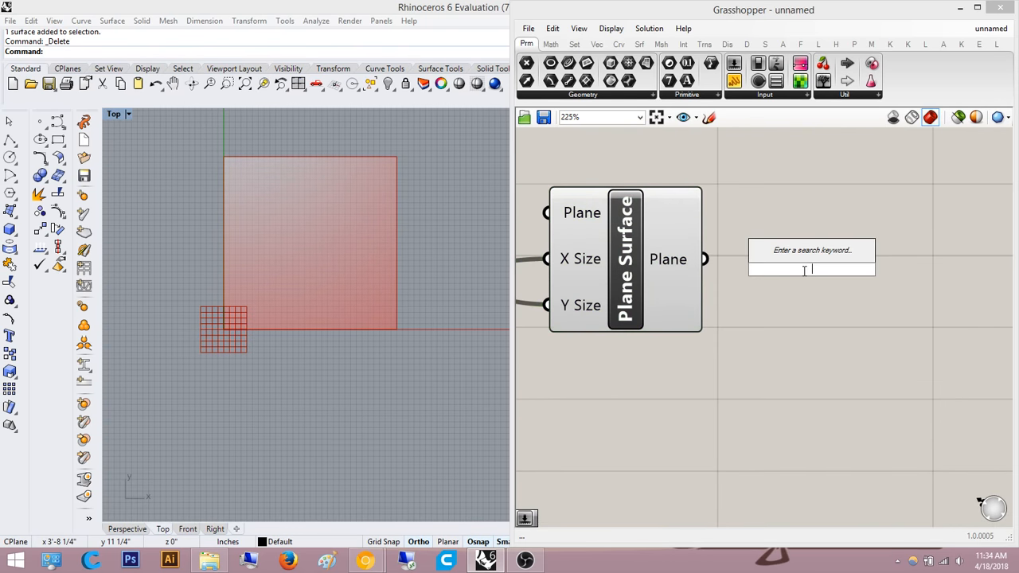
{"action": "type", "text": "divide"}
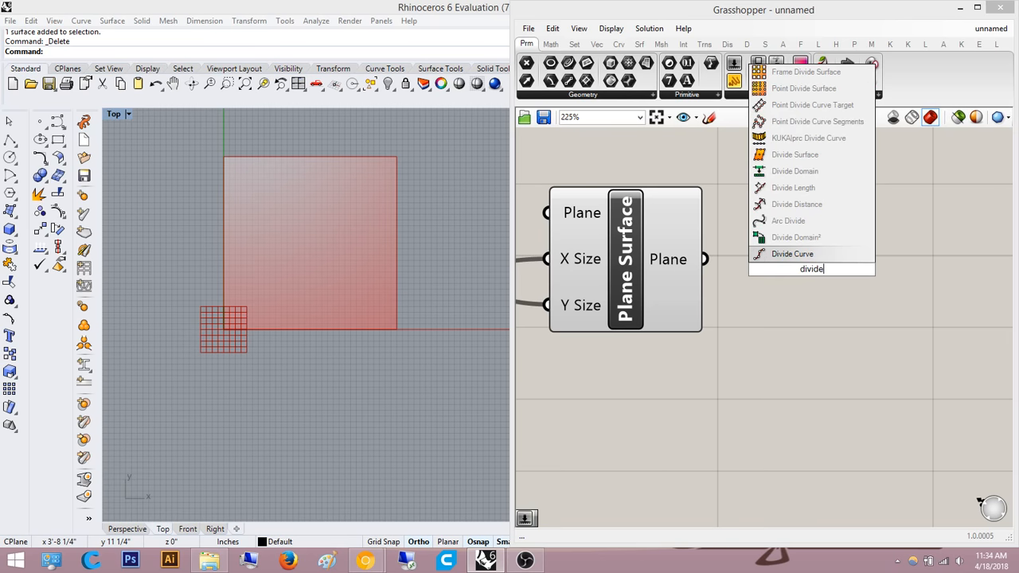
{"action": "left_click", "coordinate": [828, 155]}
{"action": "right_click_drag", "start_coordinate": [772, 300], "coordinate": [734, 301]}
{"action": "scroll", "coordinate": [734, 301], "scroll_direction": "down", "scroll_amount": 2}
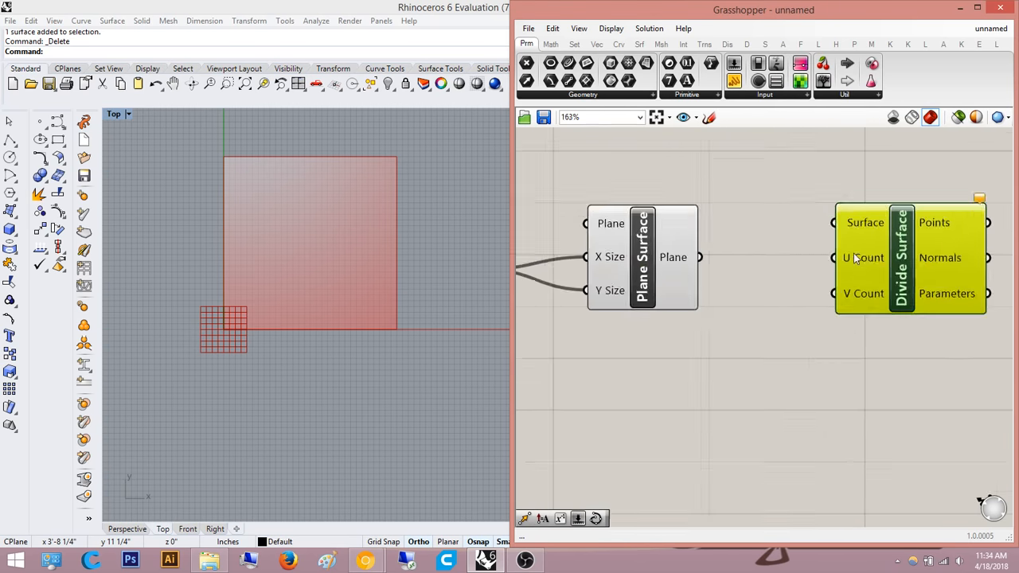
- Connect the Plane Surface output to the Surface input of the Divide Surface component
{"action": "left_click_drag", "start_coordinate": [787, 241], "coordinate": [653, 277]}
{"action": "scroll", "coordinate": [754, 217], "scroll_direction": "down", "scroll_amount": 3}
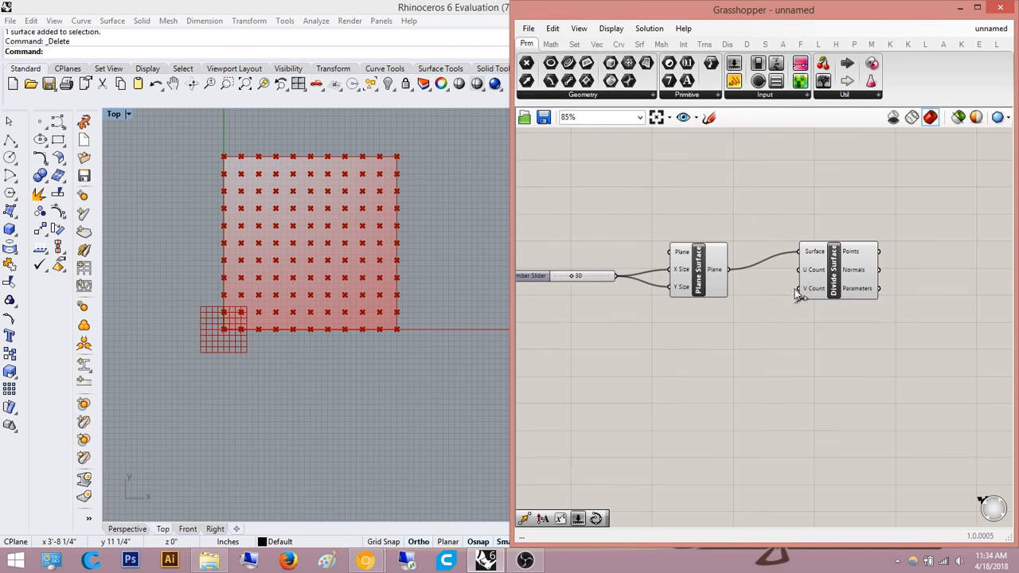
{"action": "scroll", "coordinate": [630, 241], "scroll_direction": "up", "scroll_amount": 1}
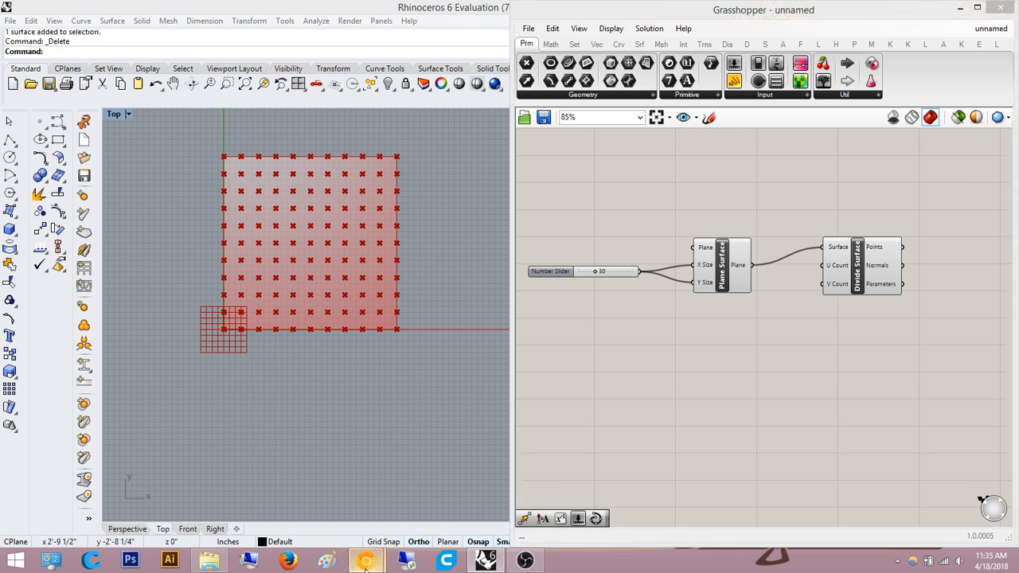
- Check the IAAC parametric facade reference in Chrome, and return to inspect the divided surface in the Rhino Top view
{"action": "mouse_move", "coordinate": [365, 560]}
{"action": "left_click", "coordinate": [423, 503]}
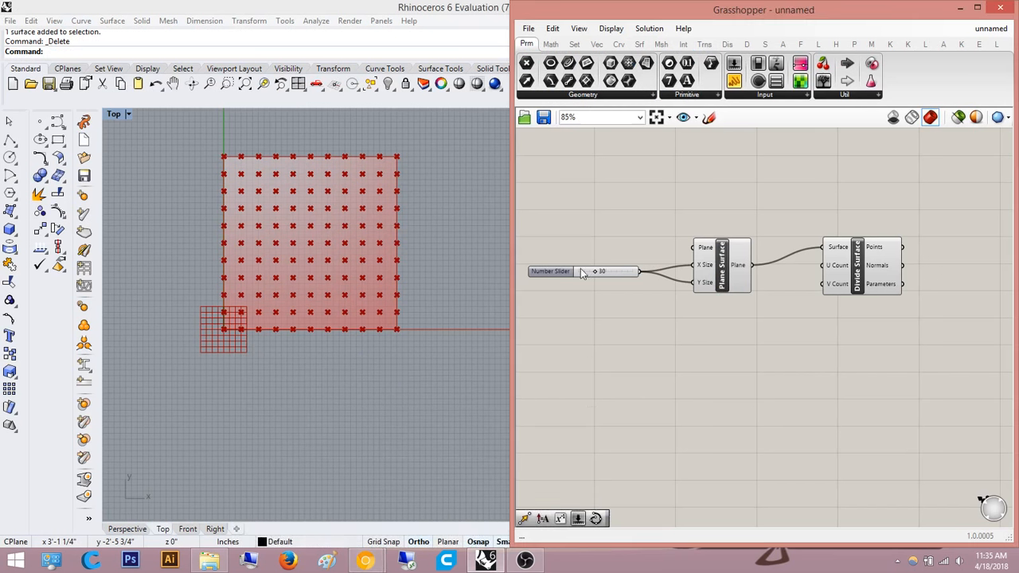
{"action": "scroll", "coordinate": [398, 307], "scroll_direction": "down", "scroll_amount": 3}
{"action": "scroll", "coordinate": [374, 317], "scroll_direction": "down", "scroll_amount": 2}
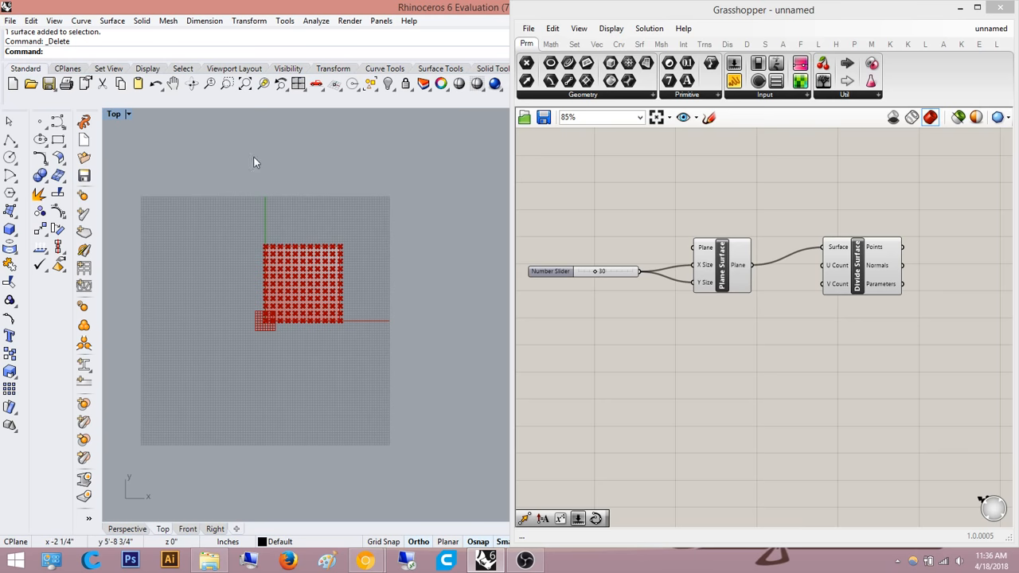
{"action": "scroll", "coordinate": [424, 233], "scroll_direction": "up", "scroll_amount": 4}
{"action": "right_click_drag", "start_coordinate": [329, 306], "coordinate": [381, 271]}
{"action": "right_click_drag", "start_coordinate": [809, 317], "coordinate": [773, 337]}
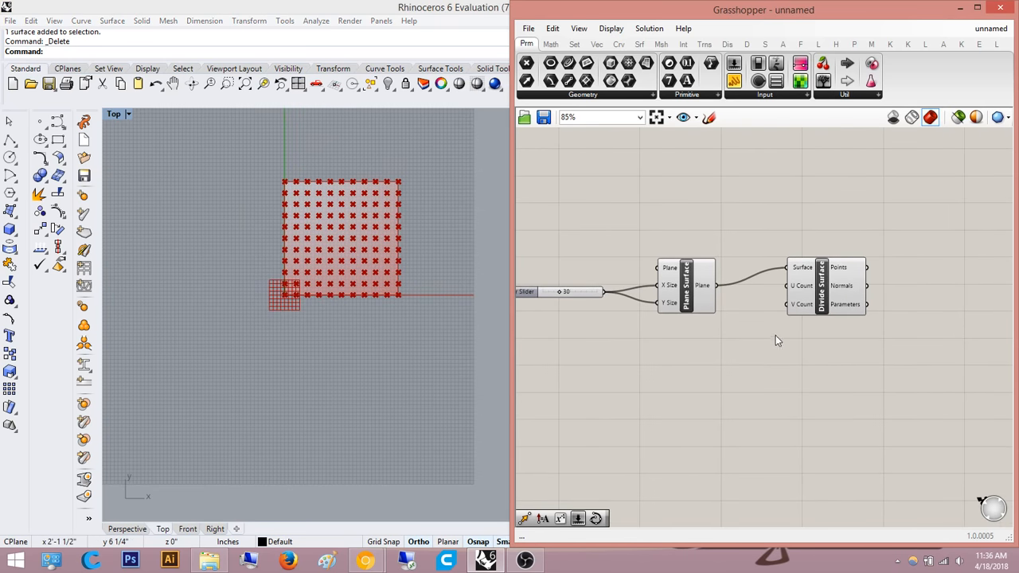
- Move the Divide Surface component farther away from the Plane Surface component
{"action": "left_click", "coordinate": [695, 281]}
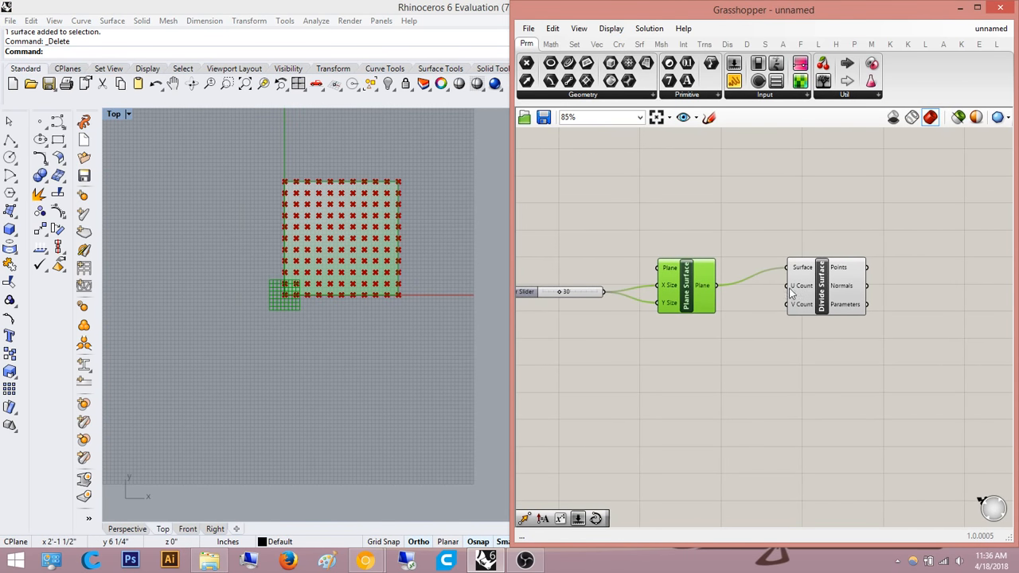
{"action": "left_click", "coordinate": [839, 289]}
{"action": "right_click_drag", "start_coordinate": [840, 309], "coordinate": [729, 342]}
{"action": "left_click_drag", "start_coordinate": [731, 342], "coordinate": [783, 343]}
{"action": "left_click", "coordinate": [782, 257]}
{"action": "right_click_drag", "start_coordinate": [731, 273], "coordinate": [812, 248]}
{"action": "scroll", "coordinate": [749, 314], "scroll_direction": "up", "scroll_amount": 2}
{"action": "right_click_drag", "start_coordinate": [787, 314], "coordinate": [794, 267]}
{"action": "left_click", "coordinate": [832, 292]}
{"action": "left_click", "coordinate": [812, 210]}
- Add a number slider with value 15 and connect it to the U Count and V Count inputs of Divide Surface
{"action": "double_click", "coordinate": [750, 325]}
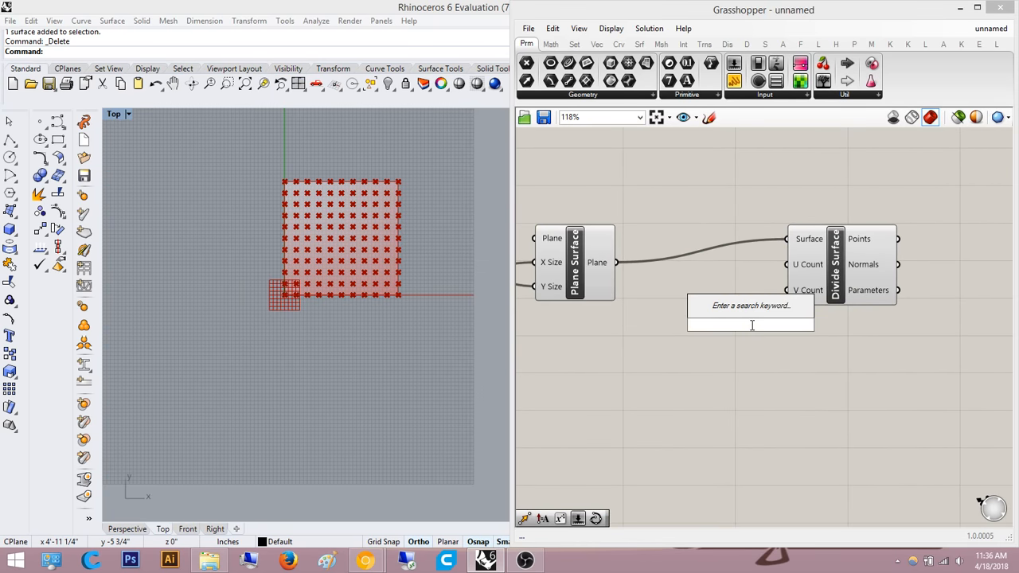
{"action": "type", "text": "15"}
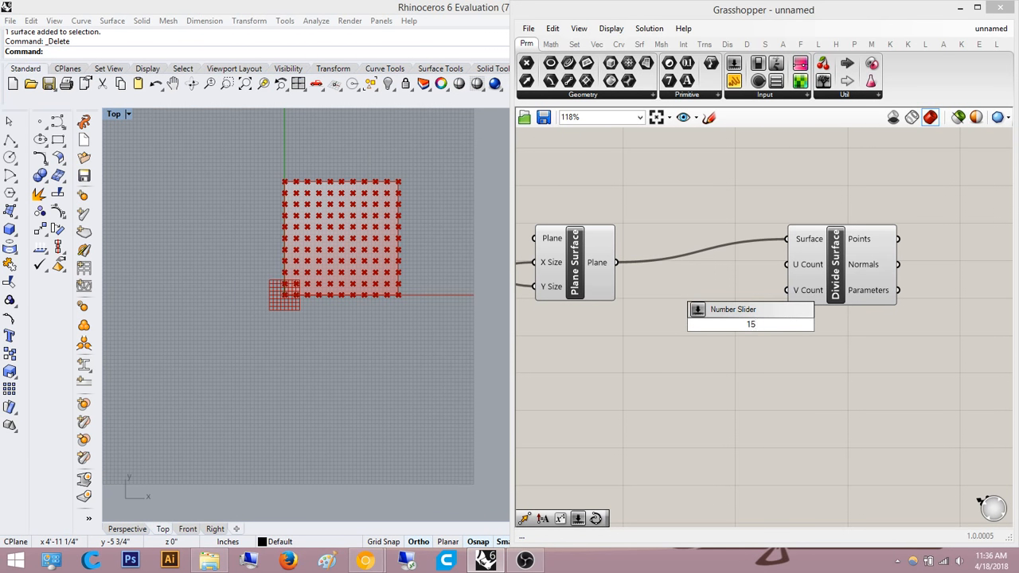
{"action": "key", "text": "Return"}
{"action": "scroll", "coordinate": [739, 360], "scroll_direction": "up", "scroll_amount": 2}
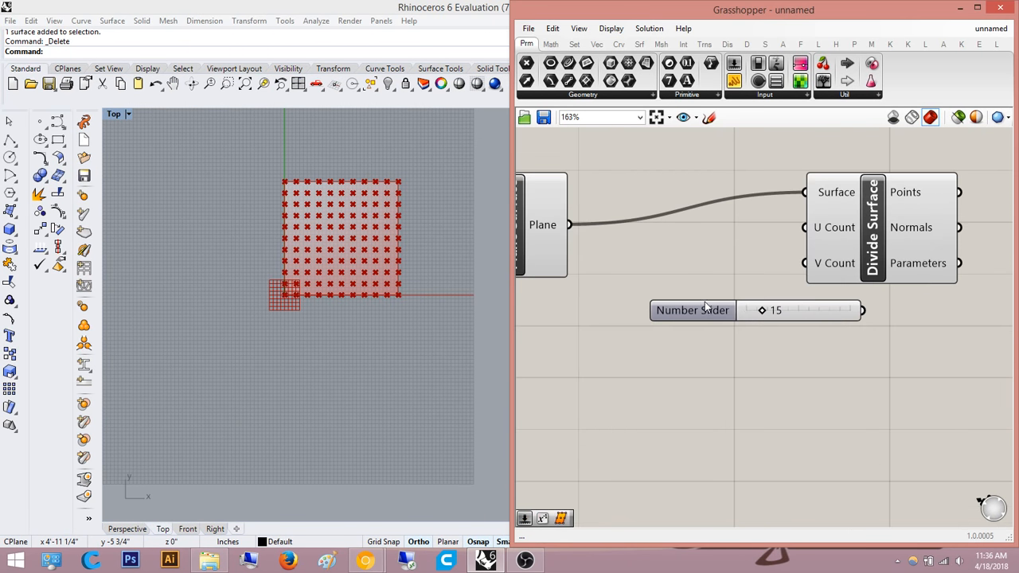
{"action": "left_click_drag", "start_coordinate": [705, 304], "coordinate": [585, 311]}
{"action": "scroll", "coordinate": [768, 309], "scroll_direction": "up", "scroll_amount": 2}
{"action": "left_click_drag", "start_coordinate": [819, 200], "coordinate": [818, 248]}
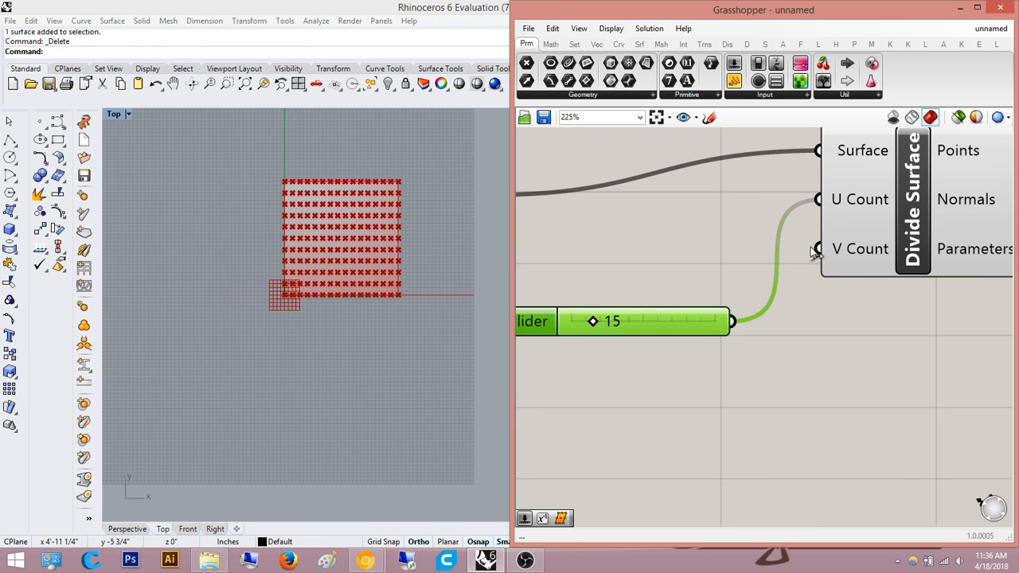
- Review the wavy fin photos on the IAAC Parametric Facade page in Chrome, and return to Grasshopper
{"action": "mouse_move", "coordinate": [377, 567]}
{"action": "left_click", "coordinate": [430, 510]}
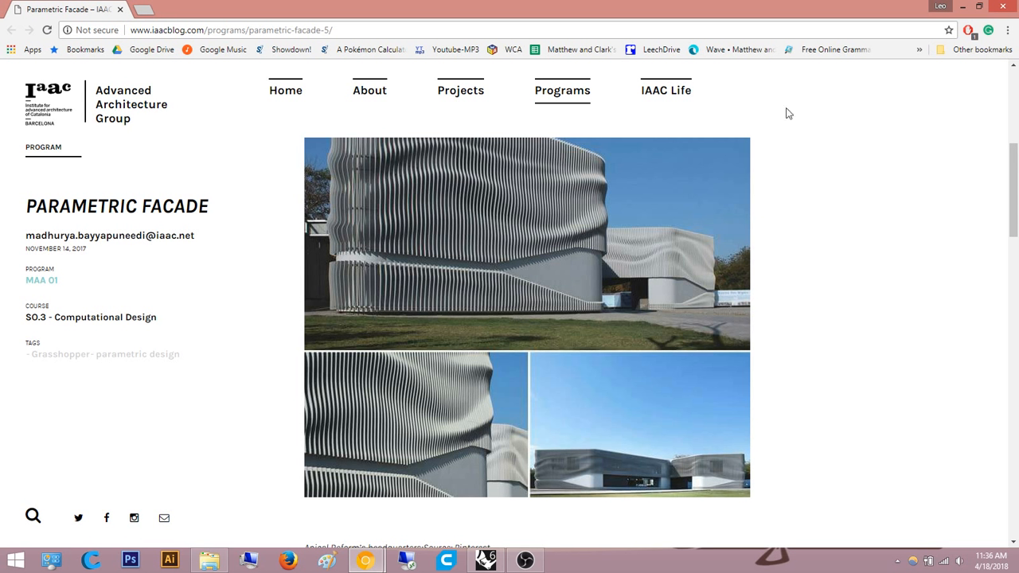
{"action": "left_click", "coordinate": [962, 7]}
- Set the slider driving the surface's U and V division counts to 21
{"action": "scroll", "coordinate": [567, 348], "scroll_direction": "up", "scroll_amount": 6}
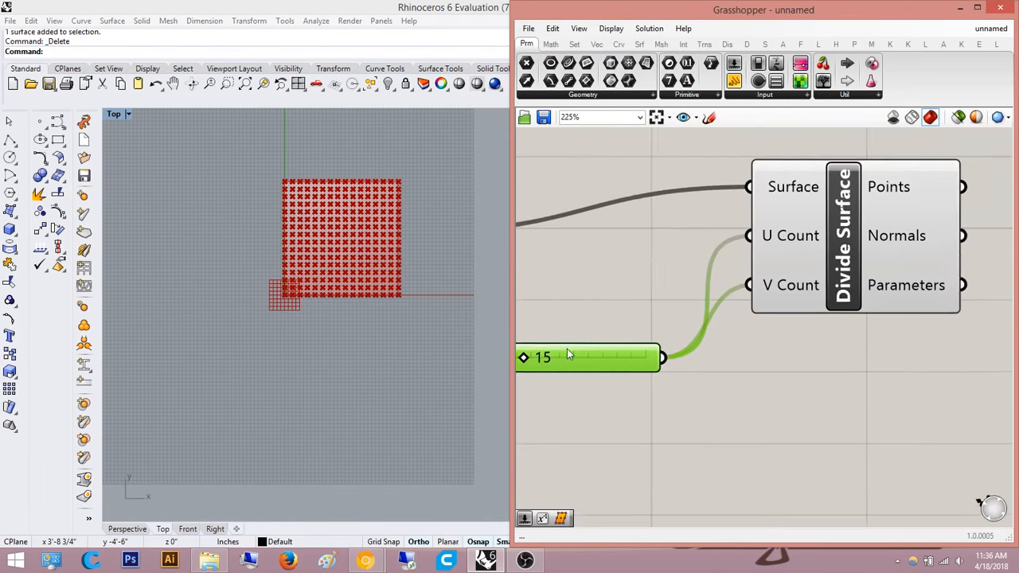
{"action": "mouse_move", "coordinate": [660, 347]}
{"action": "left_mouse_down"}
{"action": "mouse_move", "coordinate": [692, 349]}
{"action": "mouse_move", "coordinate": [679, 349]}
{"action": "left_mouse_up"}
{"action": "left_click", "coordinate": [790, 265]}
{"action": "right_click_drag", "start_coordinate": [790, 265], "coordinate": [687, 272]}
{"action": "scroll", "coordinate": [687, 276], "scroll_direction": "down", "scroll_amount": 4}
{"action": "scroll", "coordinate": [380, 248], "scroll_direction": "up", "scroll_amount": 8}
{"action": "mouse_move", "coordinate": [385, 248]}
{"action": "right_mouse_down"}
{"action": "mouse_move", "coordinate": [268, 180]}
{"action": "mouse_move", "coordinate": [386, 232]}
{"action": "right_mouse_up"}
{"action": "scroll", "coordinate": [876, 305], "scroll_direction": "down", "scroll_amount": 5}
{"action": "right_click_drag", "start_coordinate": [876, 306], "coordinate": [638, 326]}
{"action": "left_click", "coordinate": [708, 286]}
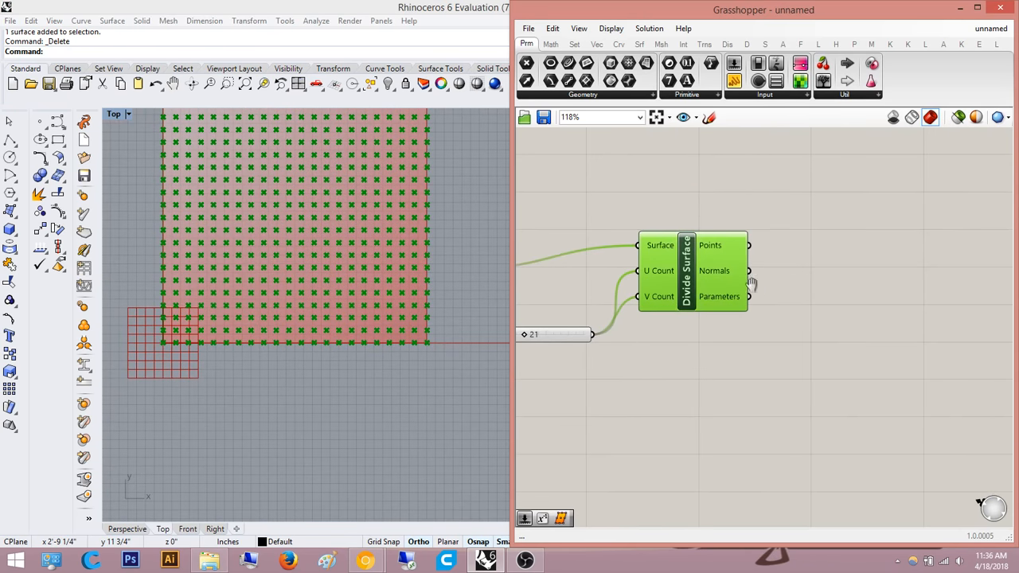
- Add a Move component and place it well beyond the outputs of the Divide Surface component
{"action": "right_click_drag", "start_coordinate": [877, 280], "coordinate": [818, 280]}
{"action": "double_click", "coordinate": [818, 280]}
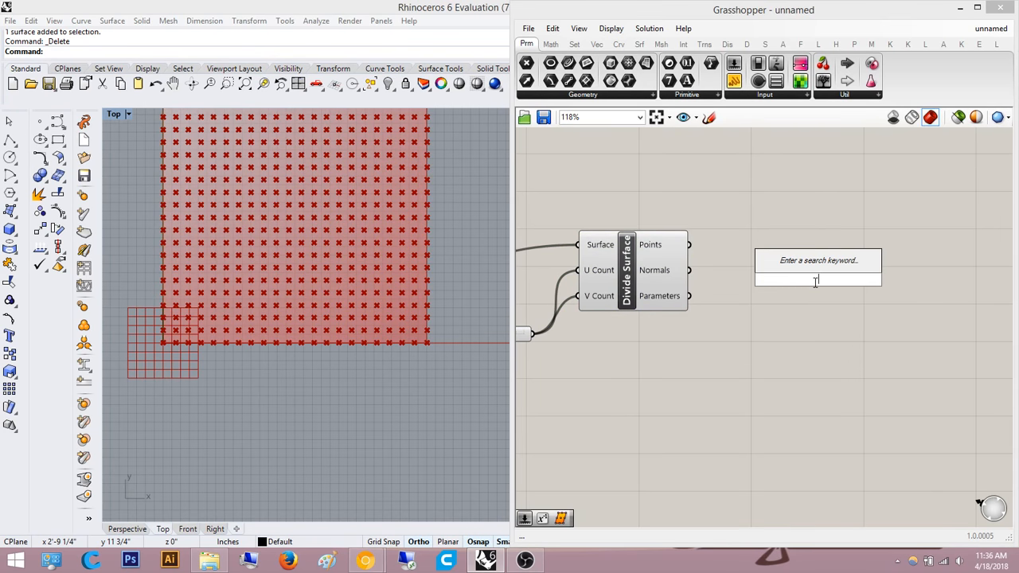
{"action": "type", "text": "move"}
{"action": "key", "text": "Return"}
{"action": "scroll", "coordinate": [753, 333], "scroll_direction": "up", "scroll_amount": 2}
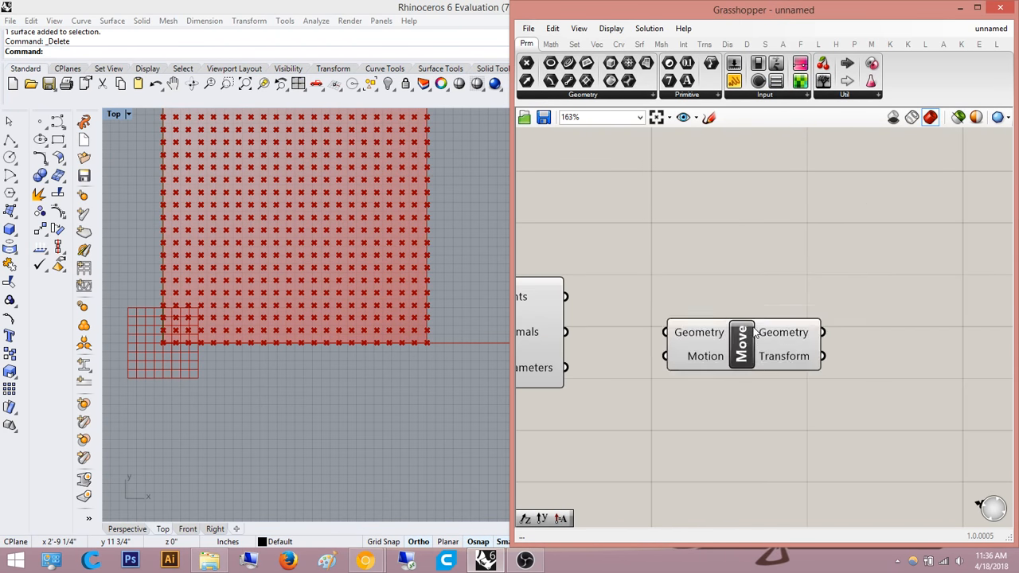
{"action": "left_click_drag", "start_coordinate": [754, 333], "coordinate": [834, 282]}
{"action": "right_click_drag", "start_coordinate": [818, 203], "coordinate": [811, 186]}
{"action": "scroll", "coordinate": [811, 191], "scroll_direction": "down", "scroll_amount": 1}
{"action": "right_click_drag", "start_coordinate": [796, 239], "coordinate": [756, 248]}
{"action": "scroll", "coordinate": [756, 248], "scroll_direction": "down", "scroll_amount": 2}
{"action": "left_click_drag", "start_coordinate": [762, 259], "coordinate": [858, 266]}
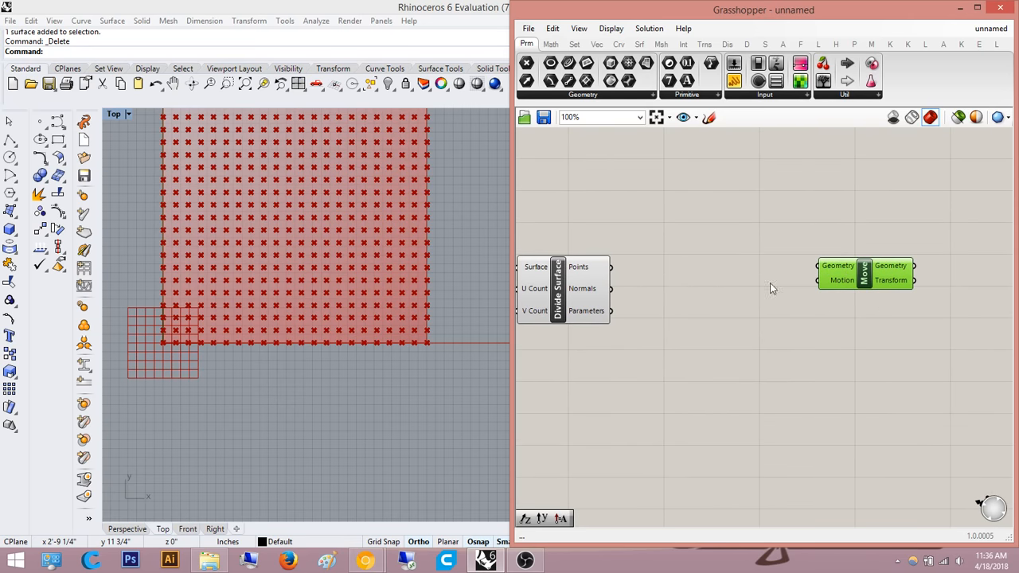
- Add an Amplitude component, wired from Divide Surface's Normals into its Vector input and from its output into Move's Motion input
{"action": "double_click", "coordinate": [747, 372]}
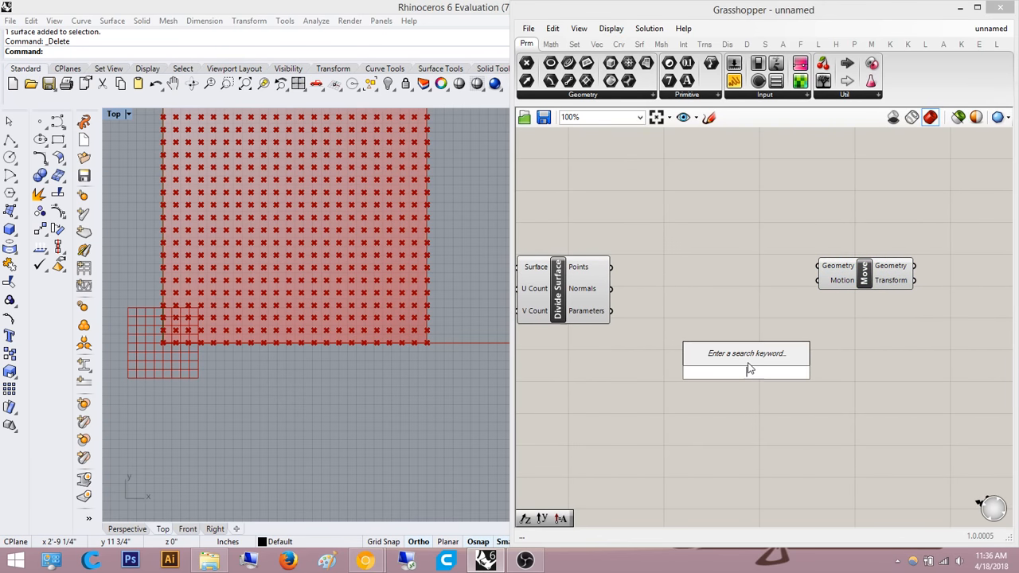
{"action": "type", "text": "amplitud"}
{"action": "key", "text": "Return"}
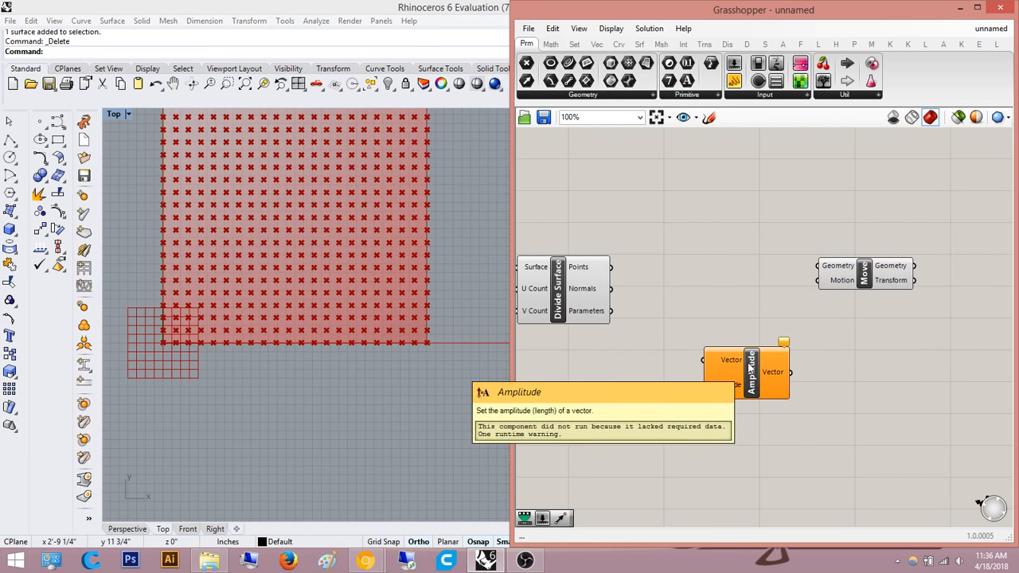
{"action": "scroll", "coordinate": [763, 368], "scroll_direction": "up", "scroll_amount": 2}
{"action": "left_click_drag", "start_coordinate": [835, 245], "coordinate": [798, 373]}
{"action": "right_click_drag", "start_coordinate": [698, 361], "coordinate": [793, 333]}
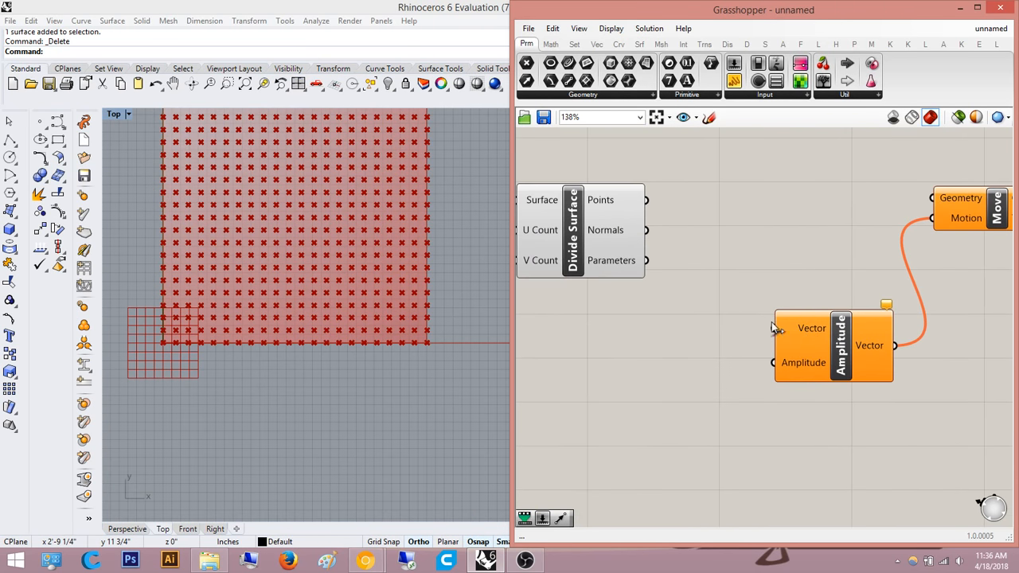
{"action": "left_click_drag", "start_coordinate": [773, 327], "coordinate": [637, 230]}
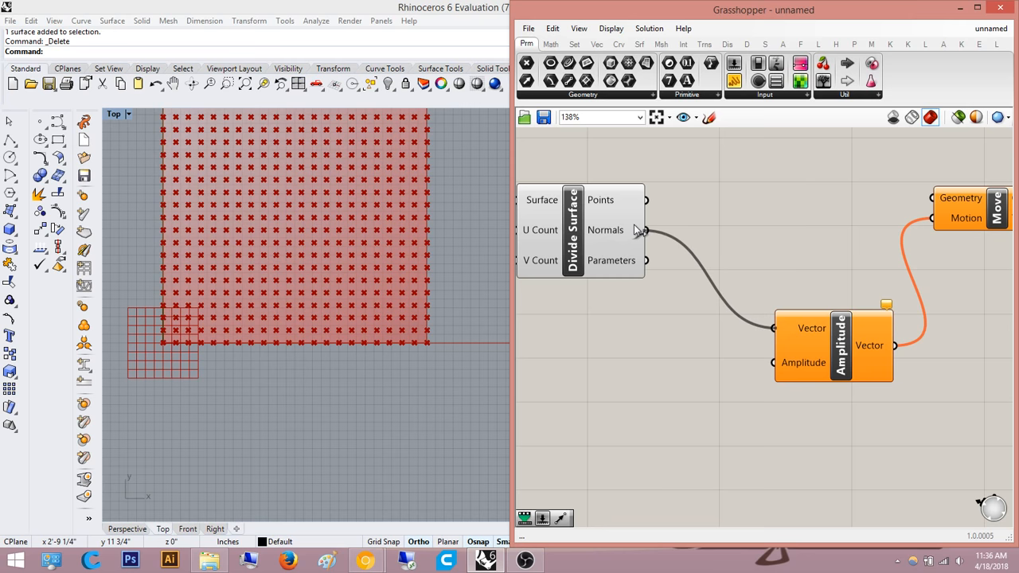
- Try a Unit Z component as the Amplitude's Vector input, and remove it again in favour of the surface Normals
{"action": "right_click_drag", "start_coordinate": [767, 252], "coordinate": [732, 201]}
{"action": "double_click", "coordinate": [693, 300]}
{"action": "type", "text": "z"}
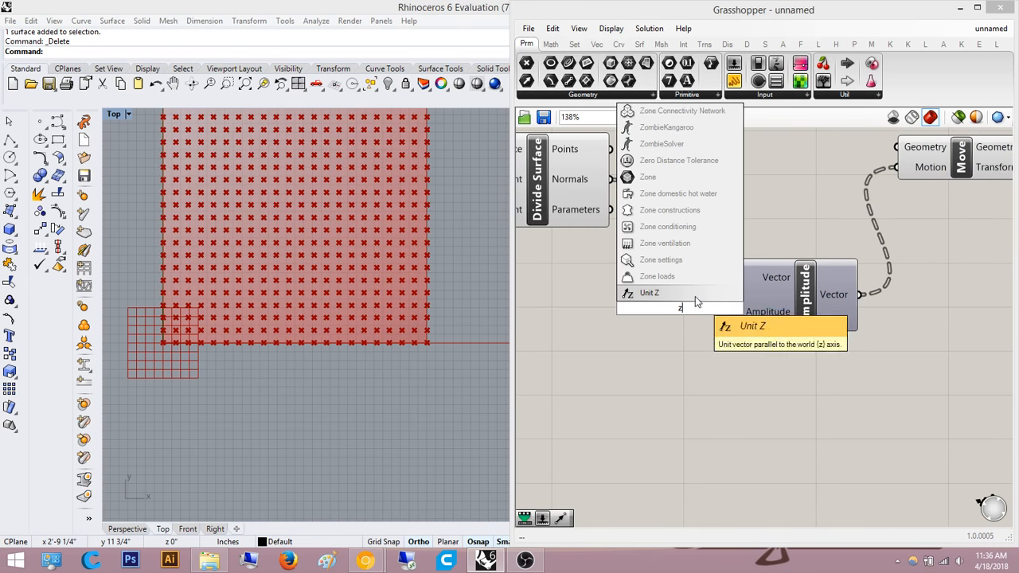
{"action": "left_click", "coordinate": [695, 298]}
{"action": "left_click_drag", "start_coordinate": [740, 308], "coordinate": [738, 278]}
{"action": "left_click_drag", "start_coordinate": [696, 318], "coordinate": [618, 267]}
{"action": "right_click_drag", "start_coordinate": [753, 226], "coordinate": [810, 269]}
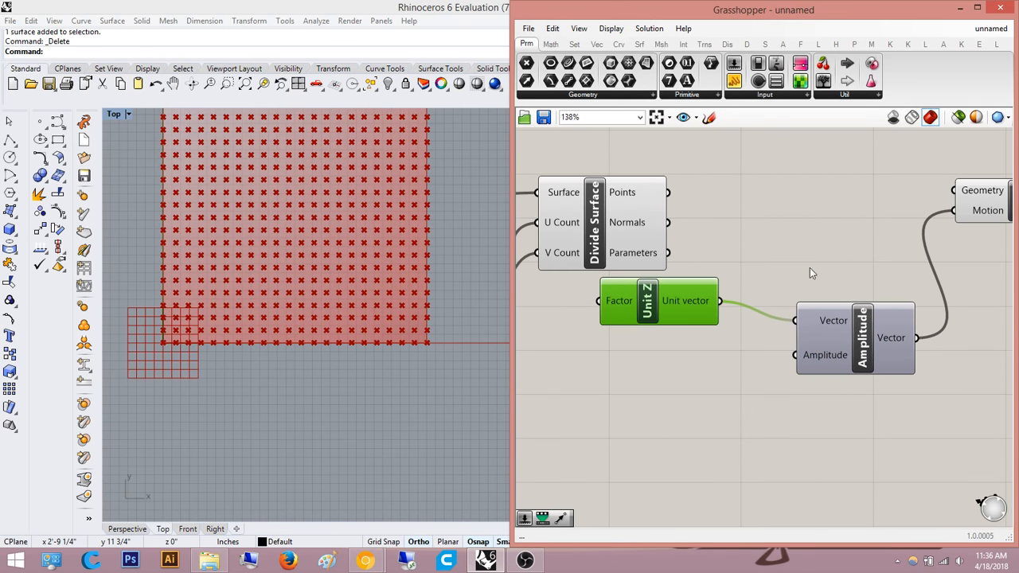
{"action": "left_click_drag", "start_coordinate": [796, 321], "coordinate": [668, 222]}
{"action": "key", "text": "Delete"}
- Move the Amplitude and Move components together farther away from the Divide Surface component
{"action": "scroll", "coordinate": [578, 278], "scroll_direction": "down", "scroll_amount": 4}
{"action": "left_click_drag", "start_coordinate": [864, 363], "coordinate": [701, 205]}
{"action": "right_click_drag", "start_coordinate": [788, 295], "coordinate": [718, 290]}
{"action": "left_click_drag", "start_coordinate": [764, 242], "coordinate": [913, 244]}
{"action": "left_click", "coordinate": [856, 342]}
{"action": "right_click_drag", "start_coordinate": [853, 334], "coordinate": [826, 331]}
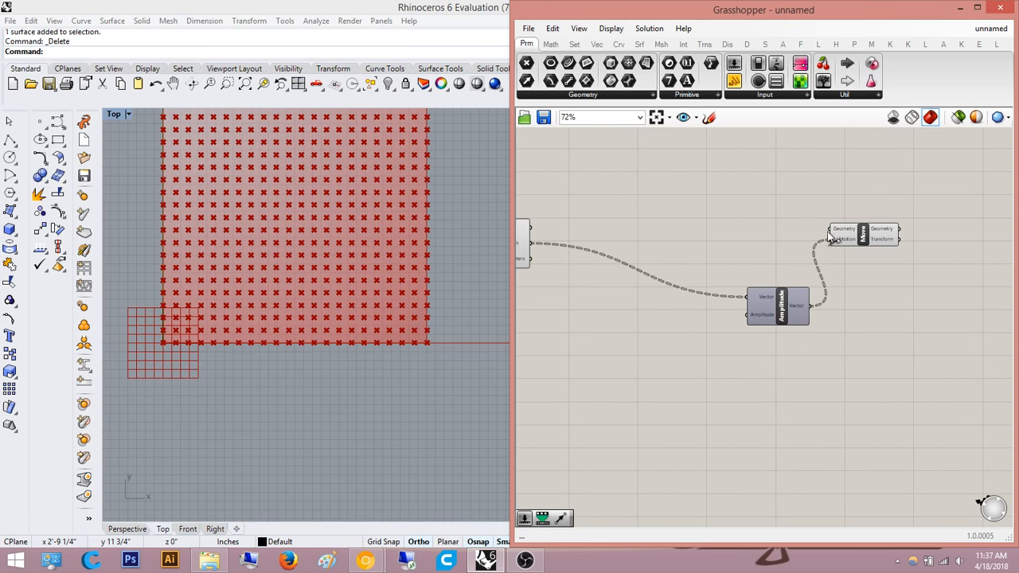
{"action": "left_click_drag", "start_coordinate": [827, 230], "coordinate": [719, 176]}
- Add a Remap Numbers component and connect its Mapped output to the Amplitude component's Amplitude input
{"action": "scroll", "coordinate": [637, 238], "scroll_direction": "down", "scroll_amount": 4}
{"action": "right_click_drag", "start_coordinate": [619, 247], "coordinate": [685, 215]}
{"action": "scroll", "coordinate": [758, 262], "scroll_direction": "up", "scroll_amount": 3}
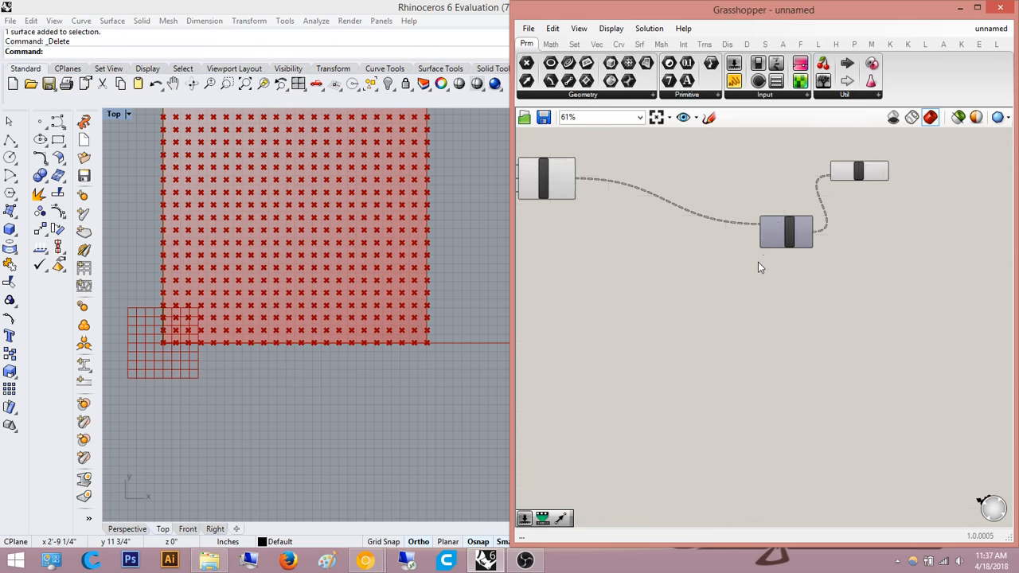
{"action": "right_click_drag", "start_coordinate": [758, 268], "coordinate": [733, 310]}
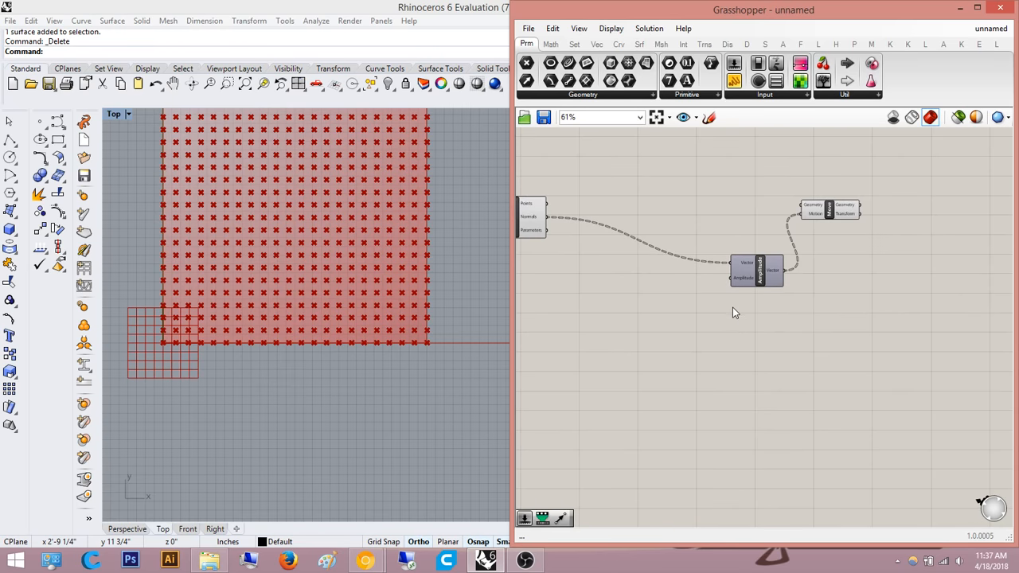
{"action": "right_click_drag", "start_coordinate": [614, 222], "coordinate": [697, 213]}
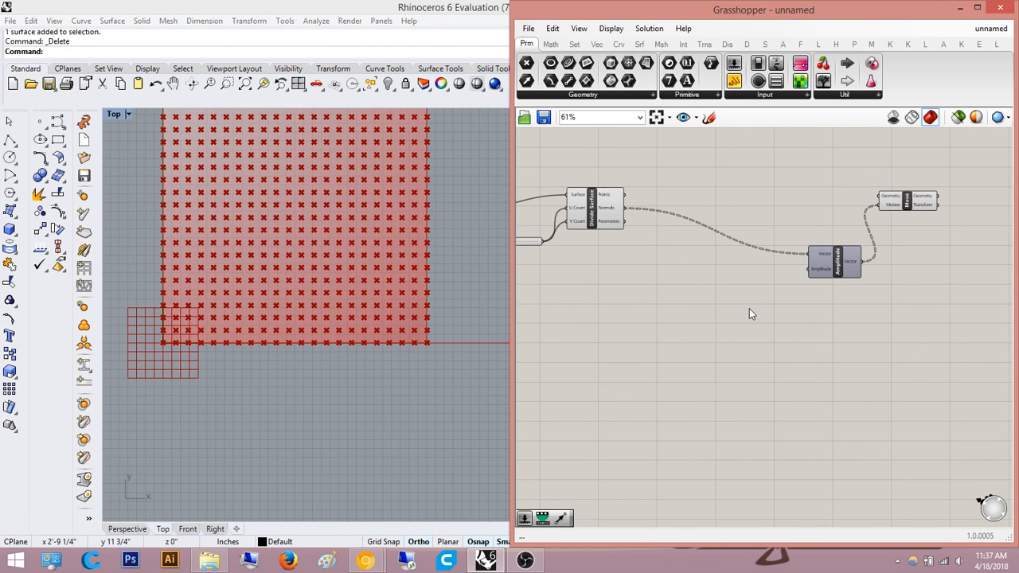
{"action": "double_click", "coordinate": [750, 308]}
{"action": "type", "text": "remap"}
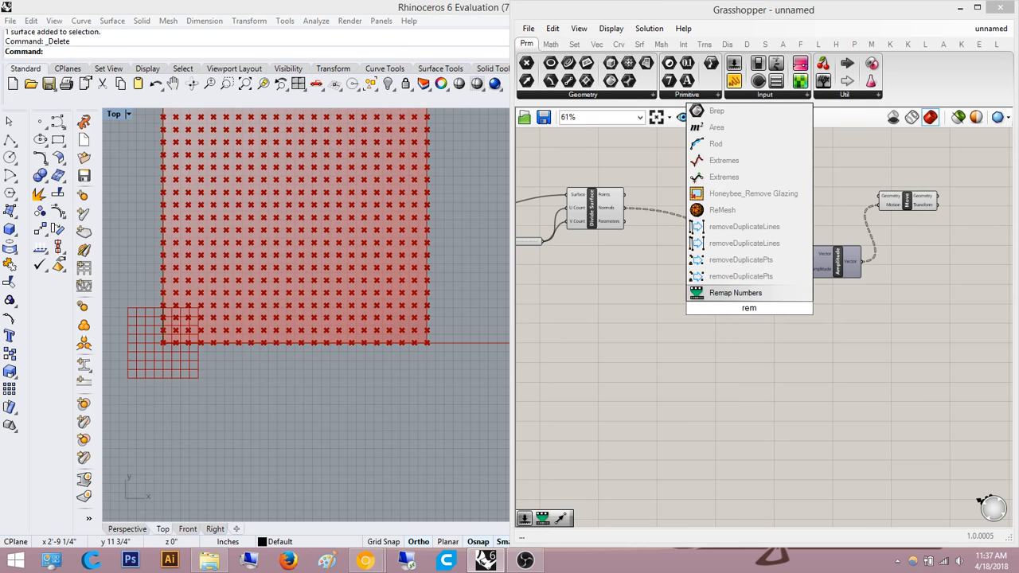
{"action": "key", "text": "Return"}
{"action": "scroll", "coordinate": [737, 311], "scroll_direction": "up", "scroll_amount": 3}
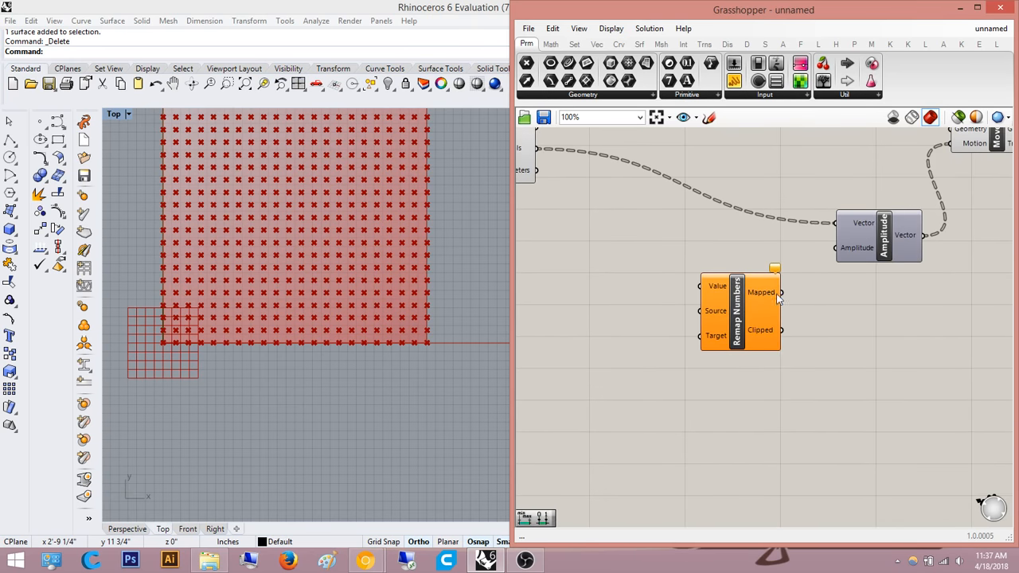
{"action": "left_click_drag", "start_coordinate": [835, 248], "coordinate": [781, 293]}
- Add a Bounds component before Remap Numbers and connect its Domain output to the Source input
{"action": "right_click_drag", "start_coordinate": [749, 367], "coordinate": [897, 405]}
{"action": "double_click", "coordinate": [784, 346]}
{"action": "type", "text": "bounds"}
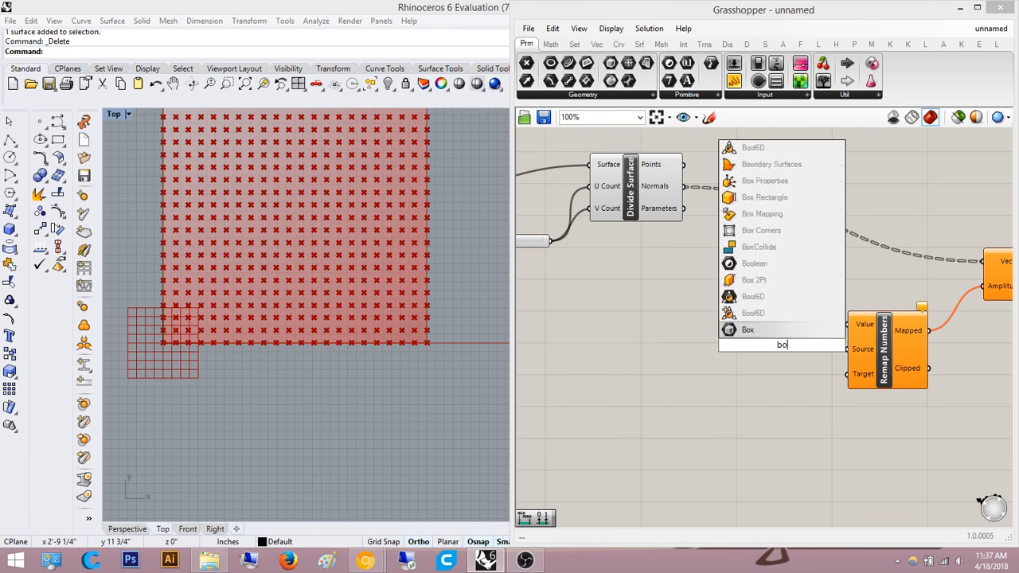
{"action": "key", "text": "Return"}
{"action": "scroll", "coordinate": [845, 342], "scroll_direction": "up", "scroll_amount": 3}
{"action": "left_click_drag", "start_coordinate": [854, 345], "coordinate": [881, 351]}
{"action": "left_click_drag", "start_coordinate": [788, 349], "coordinate": [756, 362]}
- Add a Closest Point component ahead of the Bounds component
{"action": "scroll", "coordinate": [740, 342], "scroll_direction": "down", "scroll_amount": 3}
{"action": "right_click_drag", "start_coordinate": [726, 328], "coordinate": [887, 315]}
{"action": "double_click", "coordinate": [834, 291]}
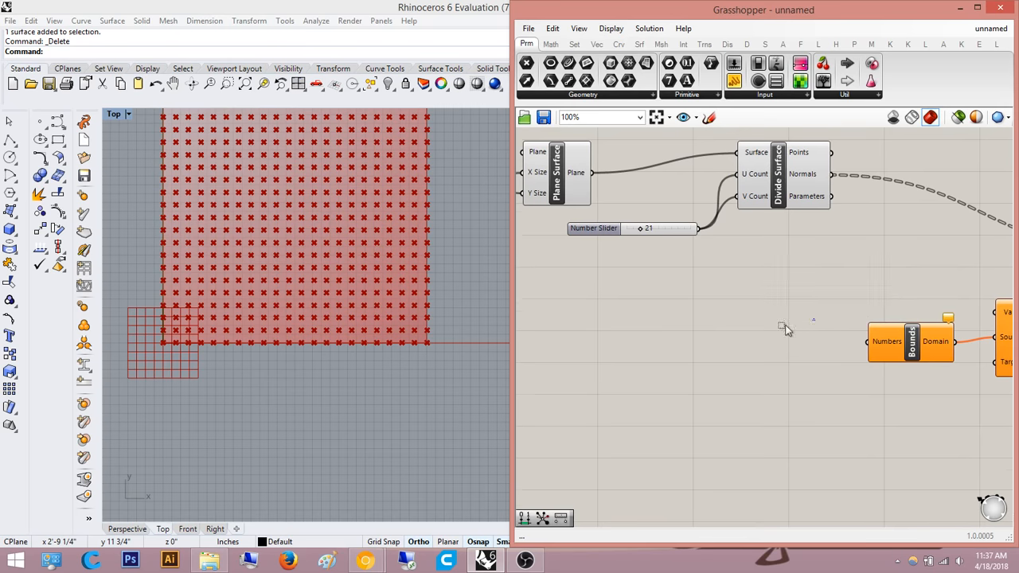
{"action": "scroll", "coordinate": [764, 328], "scroll_direction": "up", "scroll_amount": 2}
{"action": "double_click", "coordinate": [755, 330]}
{"action": "type", "text": "closes"}
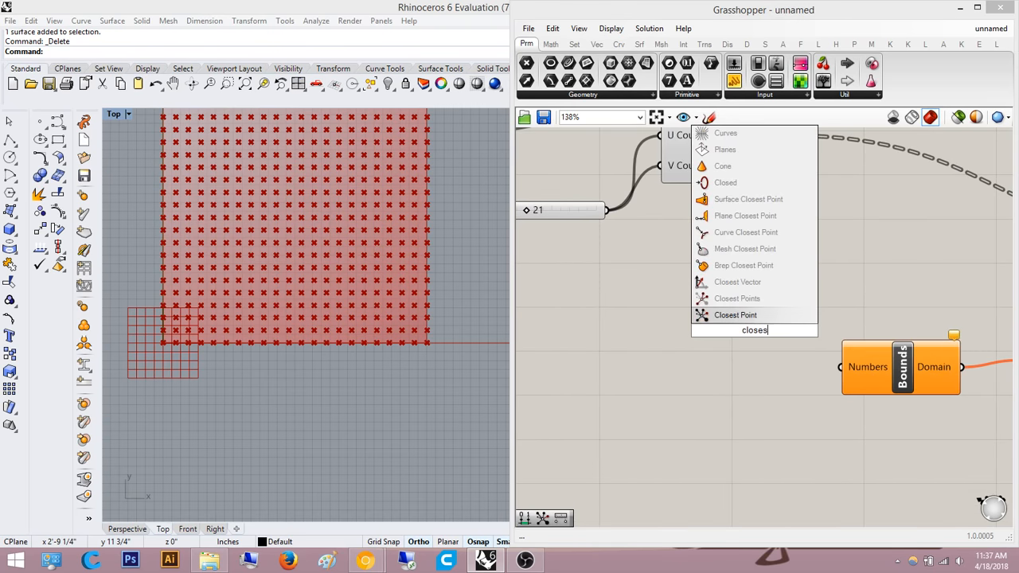
{"action": "key", "text": "Return"}
{"action": "scroll", "coordinate": [758, 332], "scroll_direction": "up", "scroll_amount": 2}
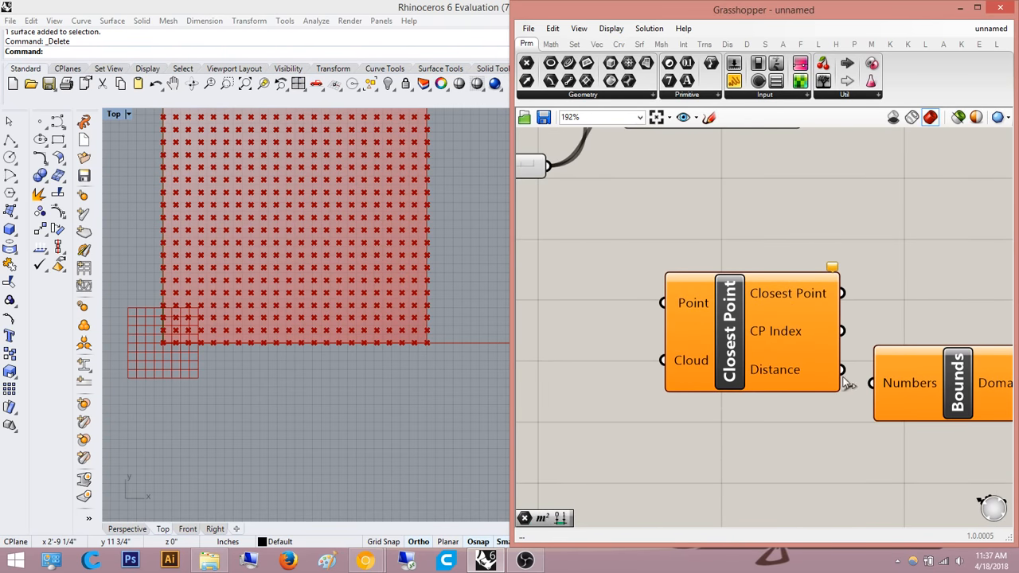
- Connect Closest Point's Distance output to the Numbers input of Bounds and the Value input of Remap Numbers
{"action": "left_click_drag", "start_coordinate": [845, 377], "coordinate": [874, 393]}
{"action": "scroll", "coordinate": [888, 401], "scroll_direction": "down", "scroll_amount": 3}
{"action": "right_click_drag", "start_coordinate": [888, 401], "coordinate": [800, 408]}
{"action": "left_click_drag", "start_coordinate": [767, 388], "coordinate": [936, 373]}
{"action": "right_click_drag", "start_coordinate": [882, 422], "coordinate": [873, 372]}
{"action": "left_click_drag", "start_coordinate": [832, 360], "coordinate": [830, 374]}
- Add a Construct Domain component below Bounds and connect its Domain output to the Target input of Remap Numbers
{"action": "double_click", "coordinate": [891, 488]}
{"action": "key", "text": "Escape"}
{"action": "right_click_drag", "start_coordinate": [882, 488], "coordinate": [715, 440]}
{"action": "scroll", "coordinate": [754, 320], "scroll_direction": "up", "scroll_amount": 2}
{"action": "scroll", "coordinate": [750, 387], "scroll_direction": "down", "scroll_amount": 3}
{"action": "right_click_drag", "start_coordinate": [751, 390], "coordinate": [780, 383]}
{"action": "double_click", "coordinate": [750, 400]}
{"action": "type", "text": "construct dom"}
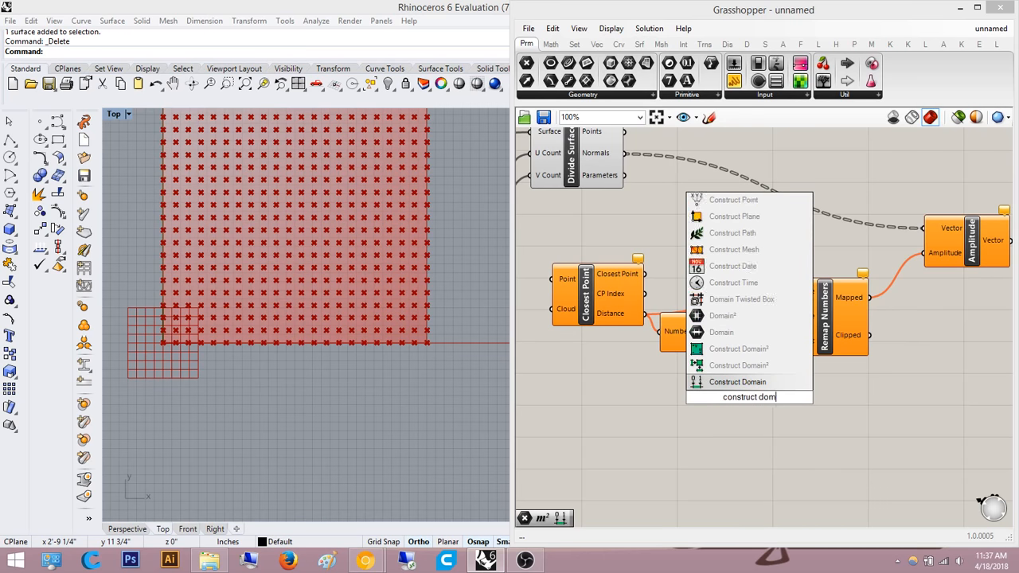
{"action": "key", "text": "Return"}
{"action": "left_click", "coordinate": [752, 402]}
{"action": "scroll", "coordinate": [752, 401], "scroll_direction": "up", "scroll_amount": 1}
{"action": "left_click_drag", "start_coordinate": [787, 341], "coordinate": [714, 421]}
- Move the whole group from Closest Point through Amplitude and Move farther away from the Divide Surface component
{"action": "right_click_drag", "start_coordinate": [718, 386], "coordinate": [858, 401]}
{"action": "scroll", "coordinate": [852, 402], "scroll_direction": "down", "scroll_amount": 3}
{"action": "left_click", "coordinate": [795, 312]}
{"action": "right_click_drag", "start_coordinate": [794, 312], "coordinate": [667, 337]}
{"action": "scroll", "coordinate": [716, 354], "scroll_direction": "down", "scroll_amount": 4}
{"action": "left_click_drag", "start_coordinate": [898, 447], "coordinate": [643, 299]}
{"action": "right_click_drag", "start_coordinate": [837, 306], "coordinate": [771, 314]}
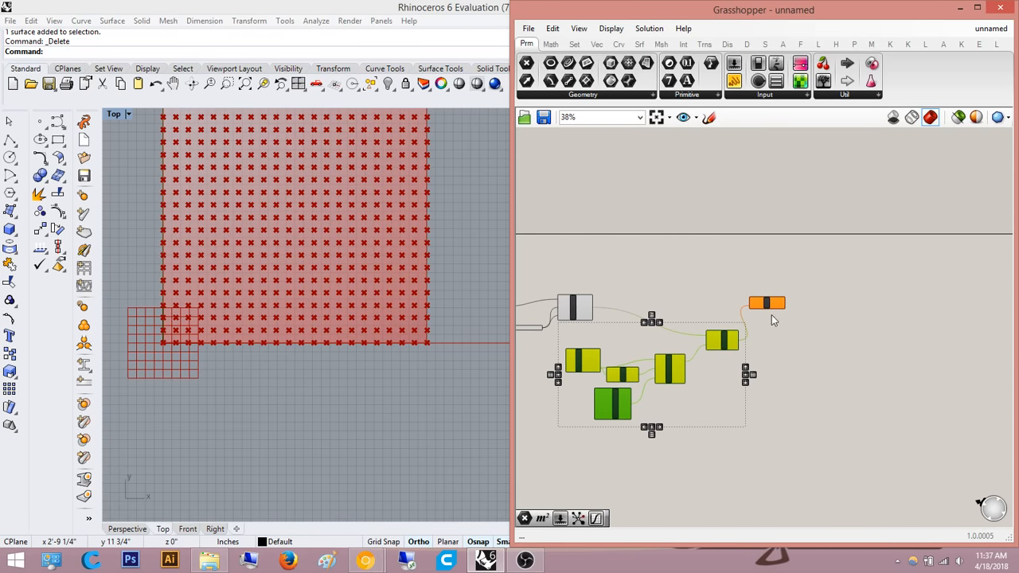
{"action": "left_click", "coordinate": [769, 309], "text": "shift"}
{"action": "left_click_drag", "start_coordinate": [770, 308], "coordinate": [886, 304]}
{"action": "left_click", "coordinate": [889, 264]}
{"action": "right_click_drag", "start_coordinate": [693, 355], "coordinate": [799, 394]}
{"action": "scroll", "coordinate": [763, 365], "scroll_direction": "up", "scroll_amount": 5}
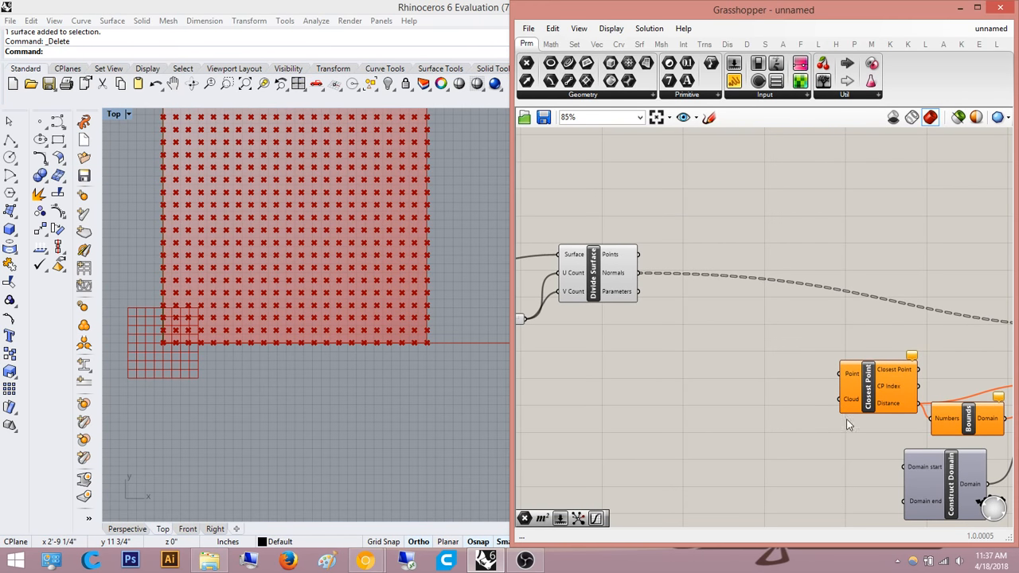
{"action": "double_click", "coordinate": [804, 405]}
{"action": "type", "text": "point"}
{"action": "key", "text": "Return"}
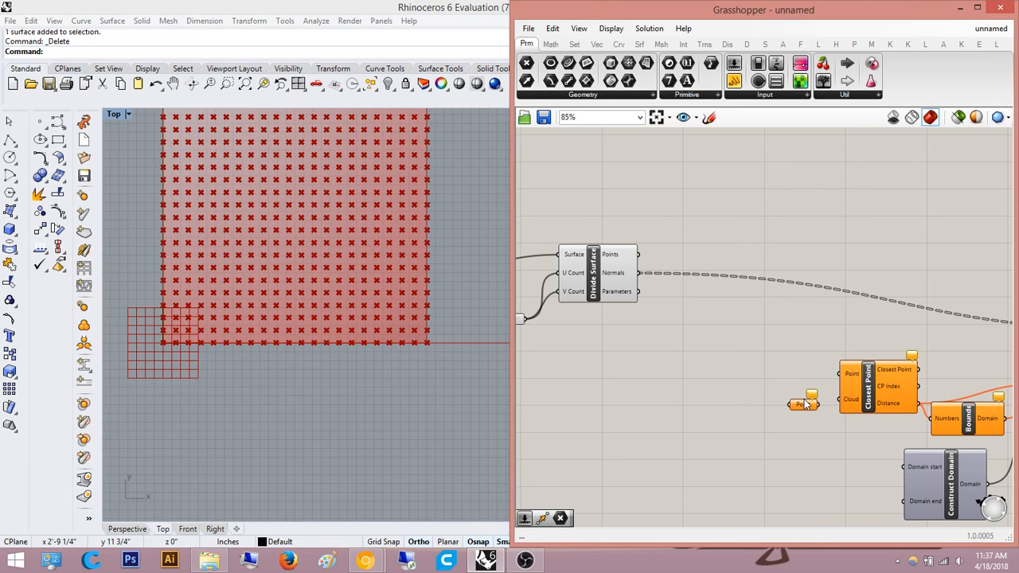
{"action": "left_click_drag", "start_coordinate": [818, 404], "coordinate": [840, 399]}
{"action": "key", "text": "ctrl+z"}
{"action": "scroll", "coordinate": [841, 408], "scroll_direction": "up", "scroll_amount": 3}
{"action": "left_click_drag", "start_coordinate": [789, 441], "coordinate": [713, 327]}
{"action": "scroll", "coordinate": [721, 334], "scroll_direction": "down", "scroll_amount": 3}
{"action": "right_click_drag", "start_coordinate": [726, 334], "coordinate": [783, 376]}
{"action": "key", "text": "Delete"}
- Connect Divide Surface's Points output to the Point input of Closest Point
{"action": "scroll", "coordinate": [783, 377], "scroll_direction": "up", "scroll_amount": 2}
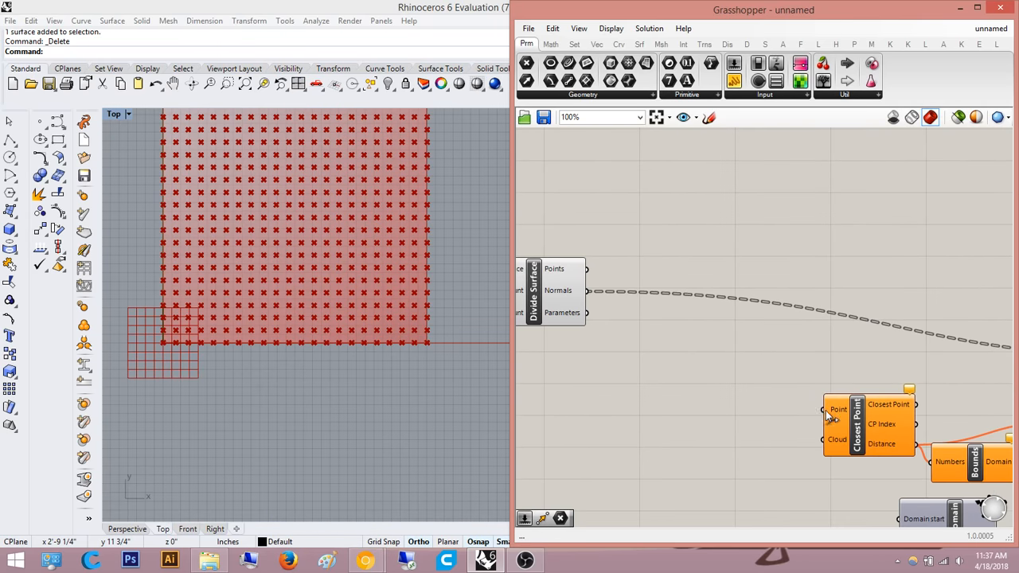
{"action": "left_click_drag", "start_coordinate": [823, 409], "coordinate": [592, 275]}
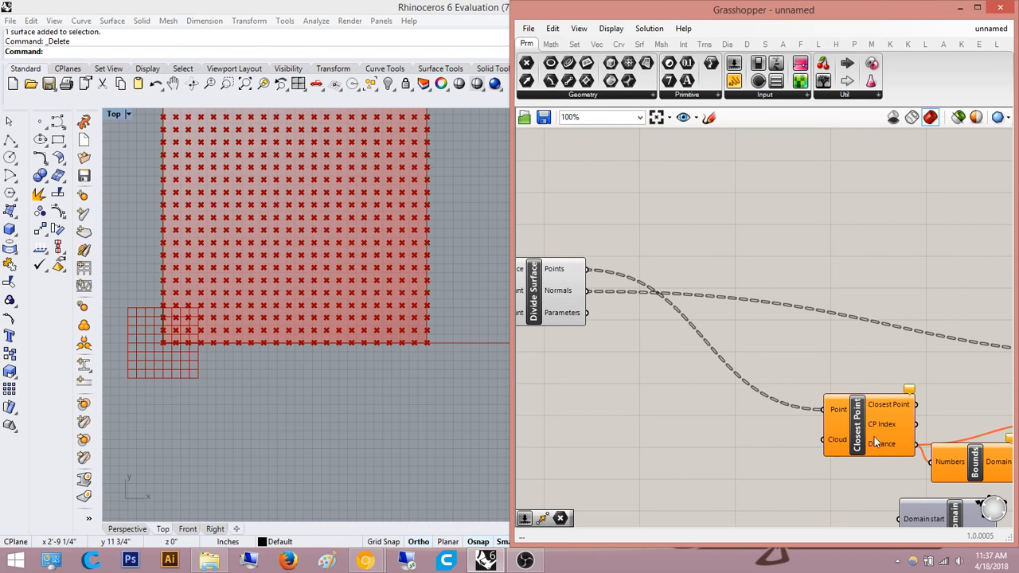
{"action": "scroll", "coordinate": [859, 307], "scroll_direction": "down", "scroll_amount": 3}
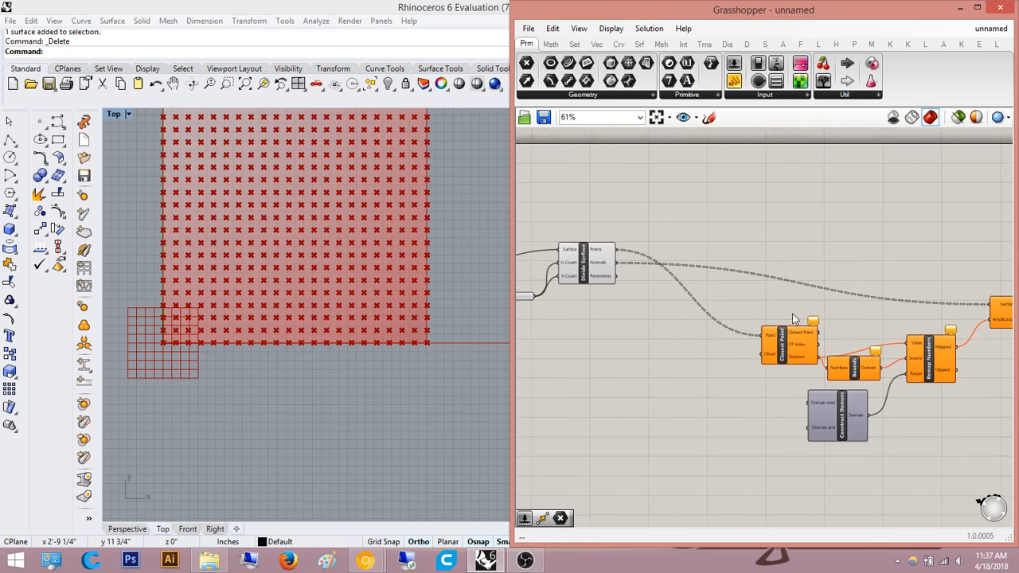
{"action": "double_click", "coordinate": [756, 348]}
{"action": "left_click", "coordinate": [732, 412]}
- Draw a free-flowing S-shaped interpolated curve through six points across the point grid in the Top viewport, with Ortho off
{"action": "right_click_drag", "start_coordinate": [732, 411], "coordinate": [856, 394]}
{"action": "scroll", "coordinate": [914, 324], "scroll_direction": "up", "scroll_amount": 1}
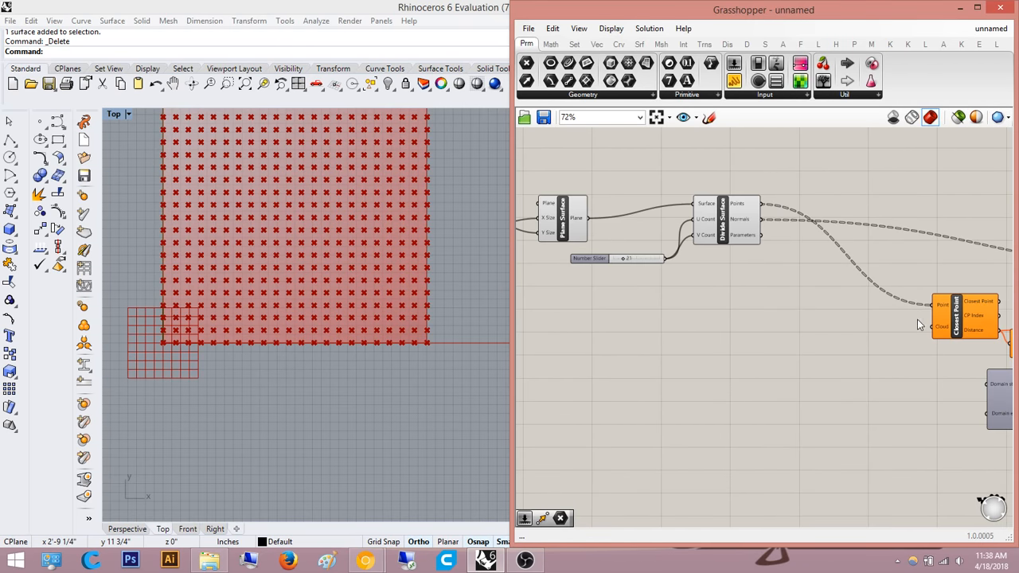
{"action": "right_click_drag", "start_coordinate": [807, 343], "coordinate": [850, 342]}
{"action": "right_click_drag", "start_coordinate": [321, 297], "coordinate": [329, 355]}
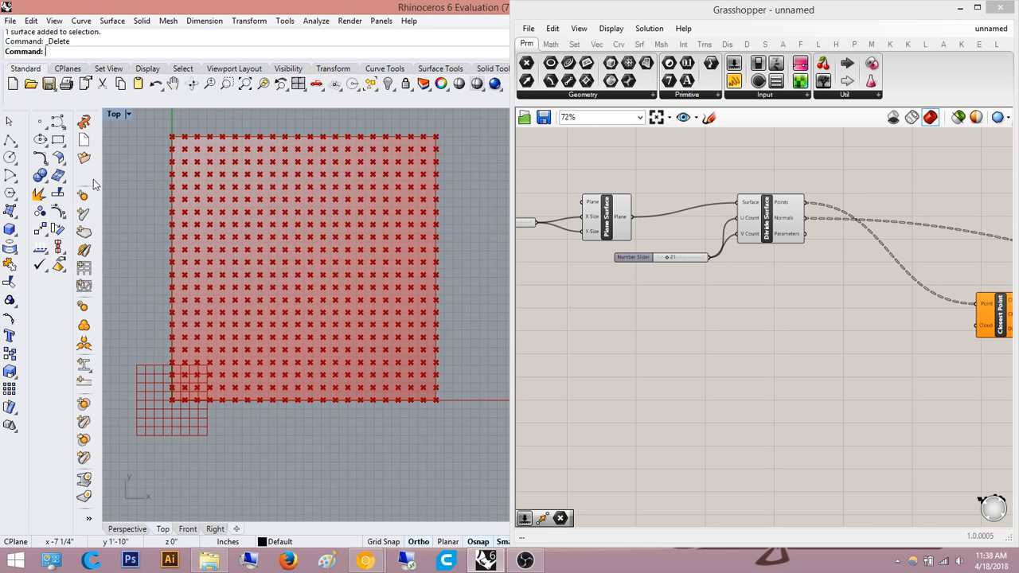
{"action": "type", "text": "InterpCrv"}
{"action": "key", "text": "Return"}
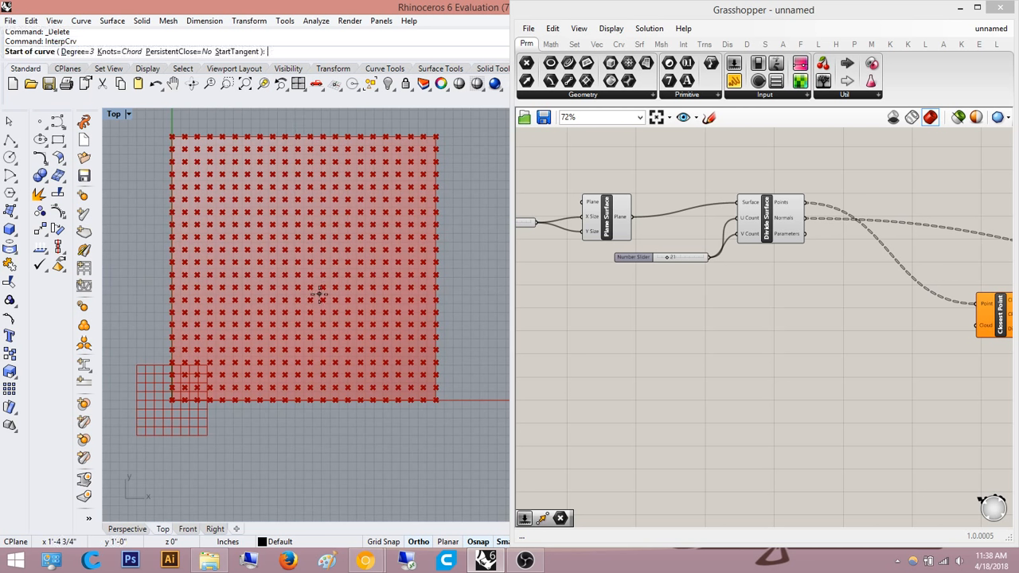
{"action": "left_click", "coordinate": [211, 360]}
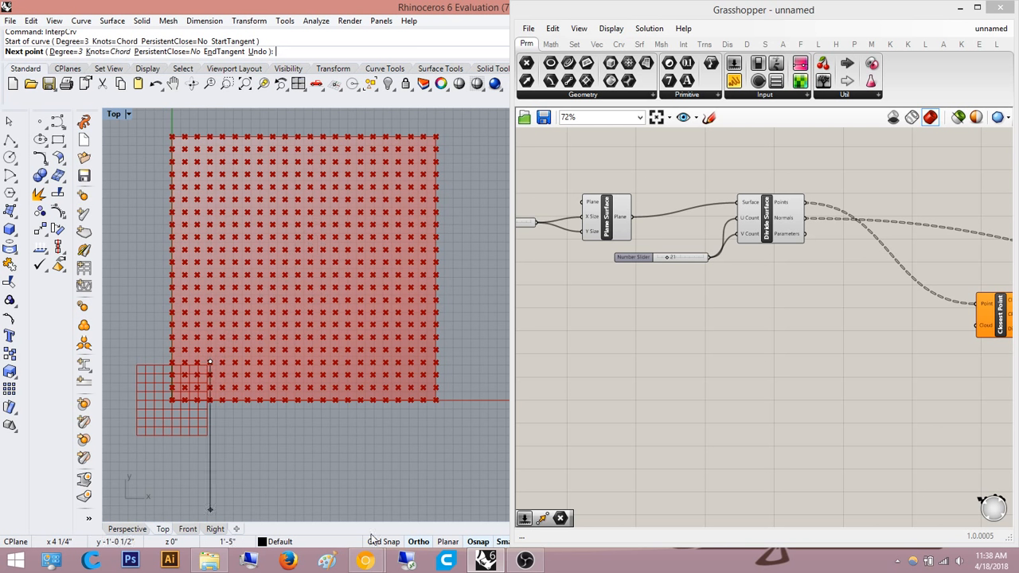
{"action": "left_click", "coordinate": [258, 372]}
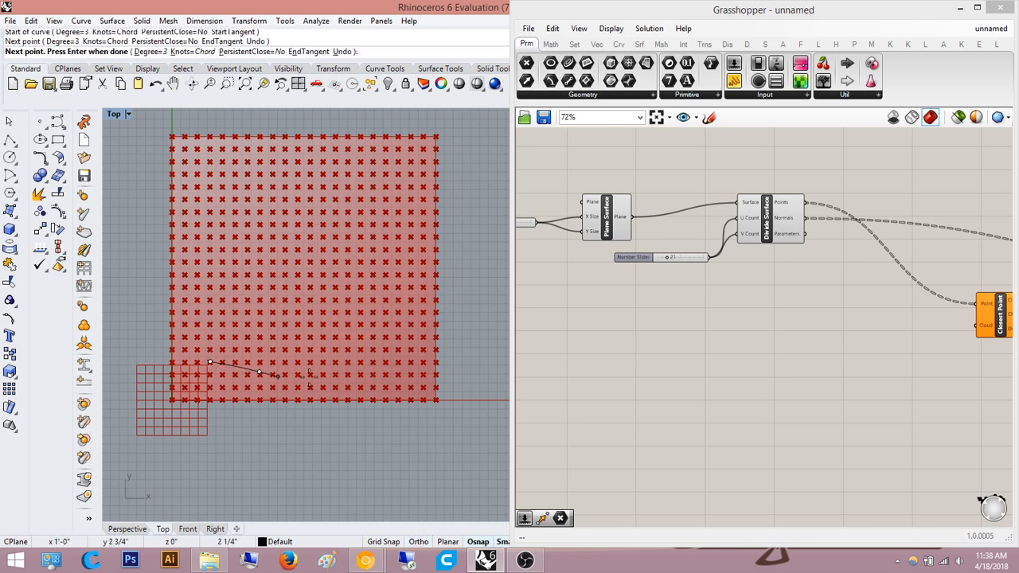
{"action": "left_click", "coordinate": [342, 368]}
{"action": "left_click", "coordinate": [301, 274]}
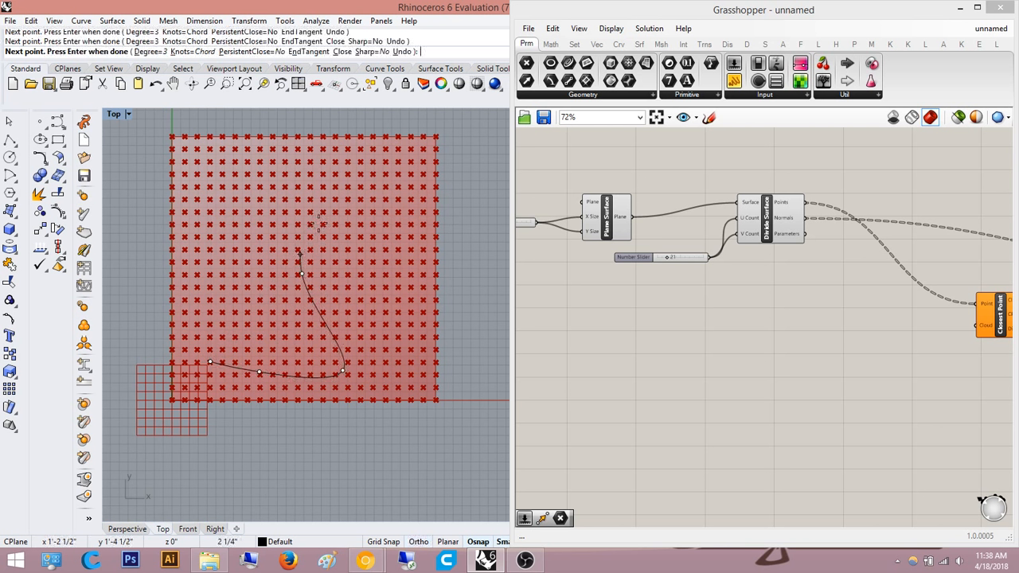
{"action": "left_click", "coordinate": [382, 186]}
{"action": "left_click", "coordinate": [412, 234]}
{"action": "key", "text": "Return"}
- Add a Curve parameter below Divide Surface, assign the drawn Rhino curve to it, and move it farther from Closest Point
{"action": "left_click", "coordinate": [412, 224]}
{"action": "right_click_drag", "start_coordinate": [863, 360], "coordinate": [800, 368]}
{"action": "double_click", "coordinate": [800, 370]}
{"action": "type", "text": "curve"}
{"action": "key", "text": "Return"}
{"action": "right_click", "coordinate": [793, 371]}
{"action": "left_click", "coordinate": [845, 447]}
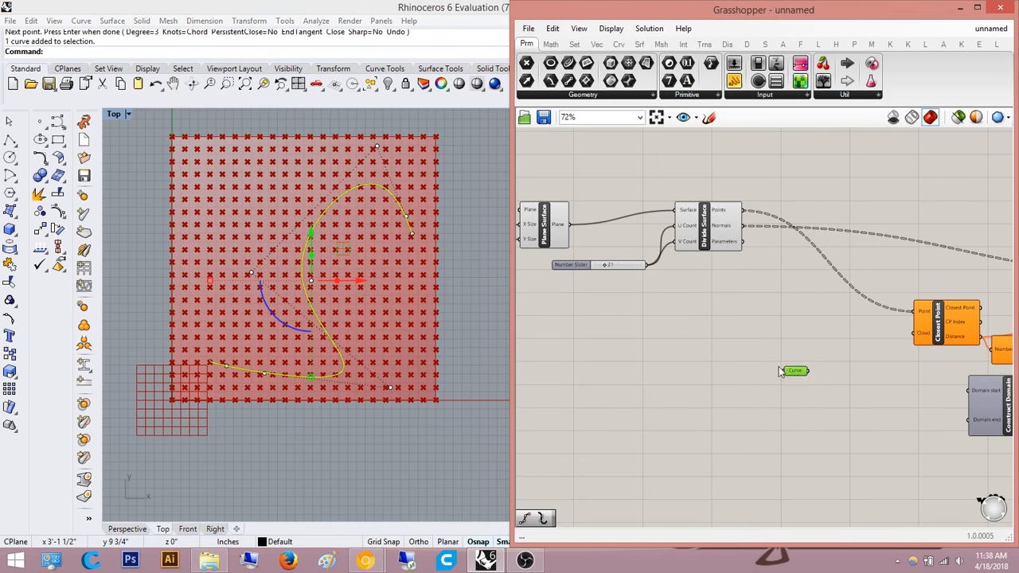
{"action": "left_click_drag", "start_coordinate": [780, 371], "coordinate": [670, 362]}
- Add a Divide Curve component, connect the Curve parameter to its Curve input, and space it away from the parameter
{"action": "double_click", "coordinate": [739, 351]}
{"action": "type", "text": "divide"}
{"action": "key", "text": "Return"}
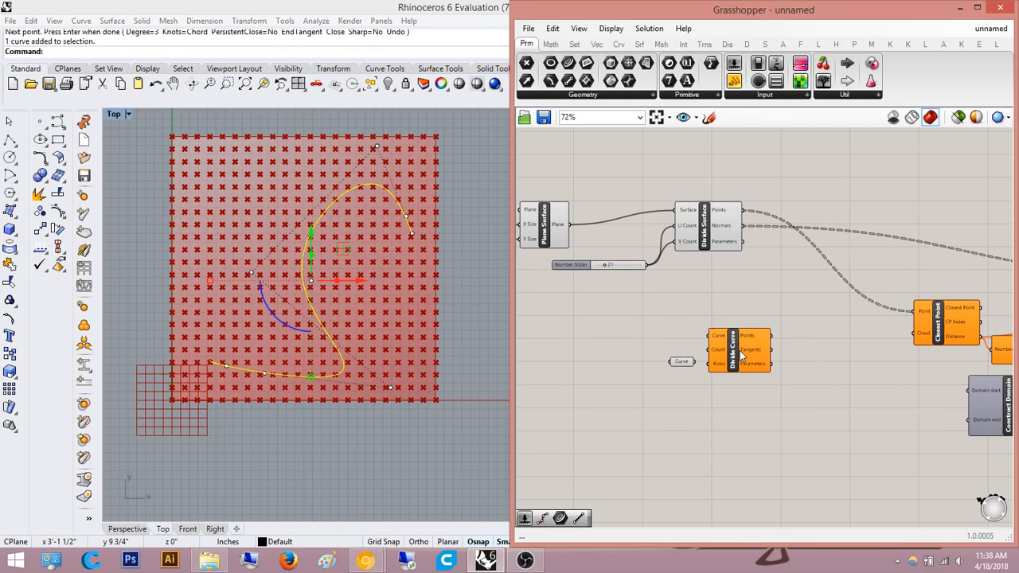
{"action": "scroll", "coordinate": [741, 357], "scroll_direction": "up", "scroll_amount": 3}
{"action": "left_click_drag", "start_coordinate": [653, 372], "coordinate": [679, 324]}
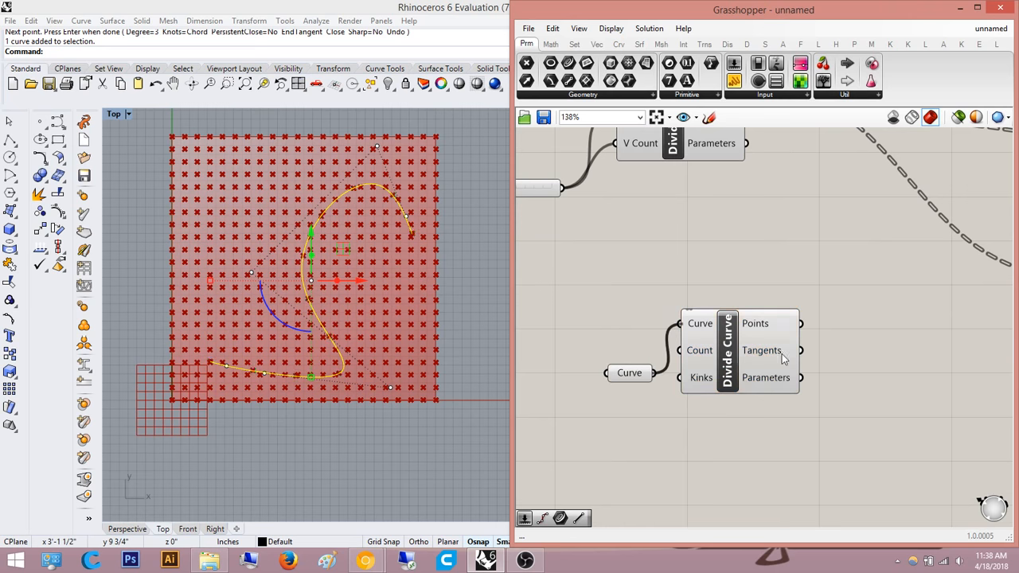
{"action": "left_click_drag", "start_coordinate": [782, 360], "coordinate": [873, 357]}
- Add a number slider set to 12 and connect it to the Count input of Divide Curve
{"action": "double_click", "coordinate": [725, 418]}
{"action": "type", "text": "12"}
{"action": "key", "text": "Return"}
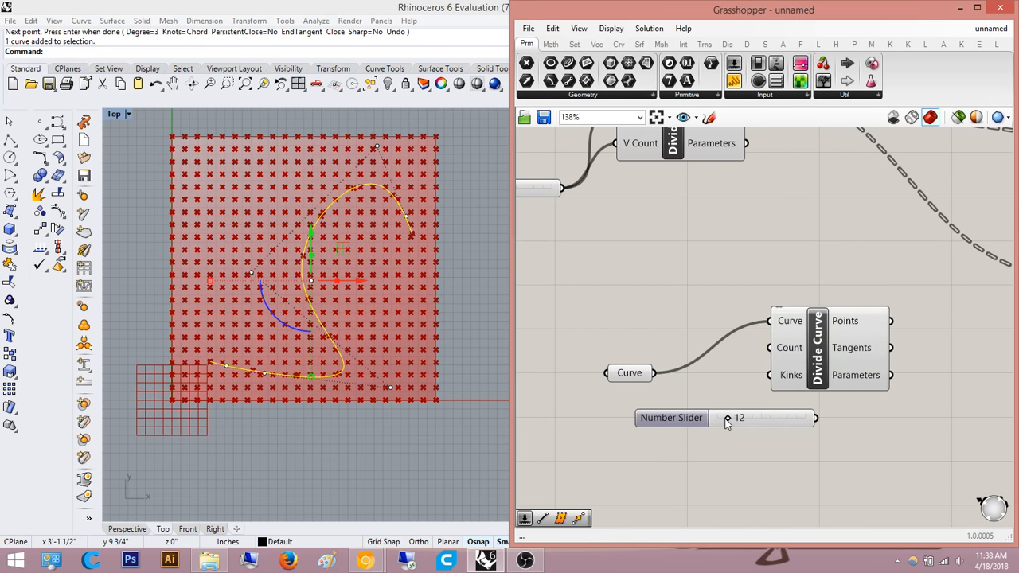
{"action": "scroll", "coordinate": [836, 418], "scroll_direction": "up", "scroll_amount": 3}
{"action": "left_click_drag", "start_coordinate": [778, 321], "coordinate": [828, 419]}
{"action": "left_click_drag", "start_coordinate": [741, 422], "coordinate": [578, 429]}
{"action": "left_click", "coordinate": [815, 441]}
{"action": "right_click_drag", "start_coordinate": [815, 441], "coordinate": [729, 440]}
{"action": "left_click", "coordinate": [790, 318]}
{"action": "left_click", "coordinate": [886, 316]}
{"action": "right_click_drag", "start_coordinate": [886, 316], "coordinate": [853, 336]}
- Deselect the Rhino curve and connect Divide Curve's Points output to the Cloud input of Closest Point
{"action": "left_click", "coordinate": [440, 263]}
{"action": "left_click", "coordinate": [807, 356]}
{"action": "left_click", "coordinate": [854, 385]}
{"action": "scroll", "coordinate": [771, 396], "scroll_direction": "down", "scroll_amount": 3}
{"action": "right_click_drag", "start_coordinate": [854, 386], "coordinate": [686, 380]}
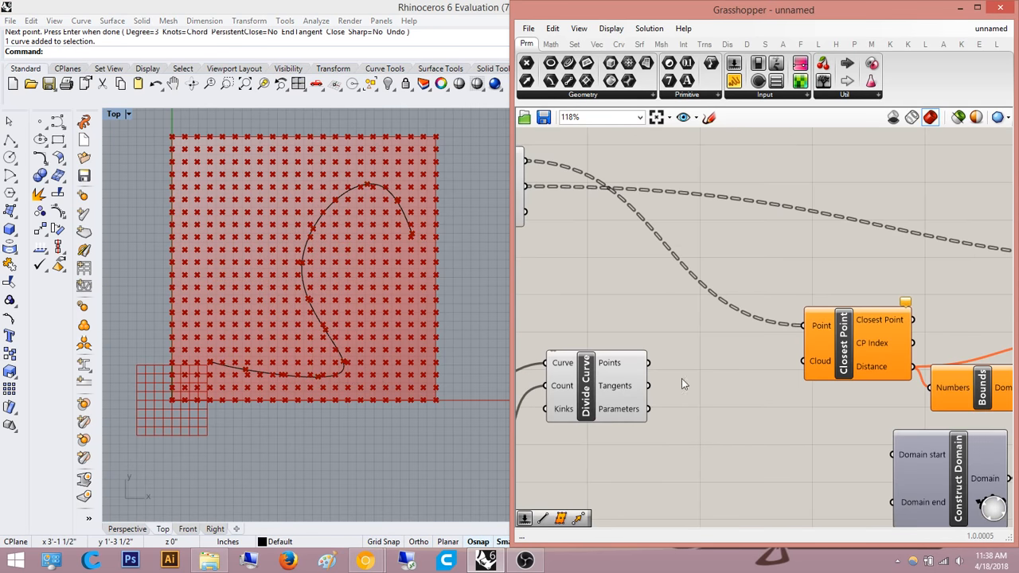
{"action": "left_click_drag", "start_coordinate": [648, 363], "coordinate": [802, 361]}
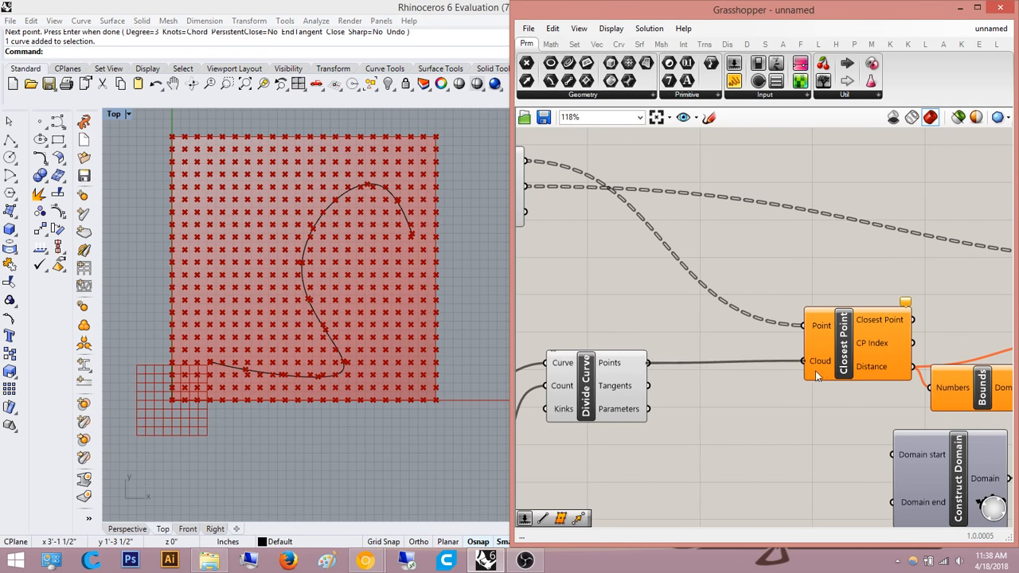
- Connect Divide Surface's Points output to the Geometry input of the Move component
{"action": "scroll", "coordinate": [789, 440], "scroll_direction": "down", "scroll_amount": 3}
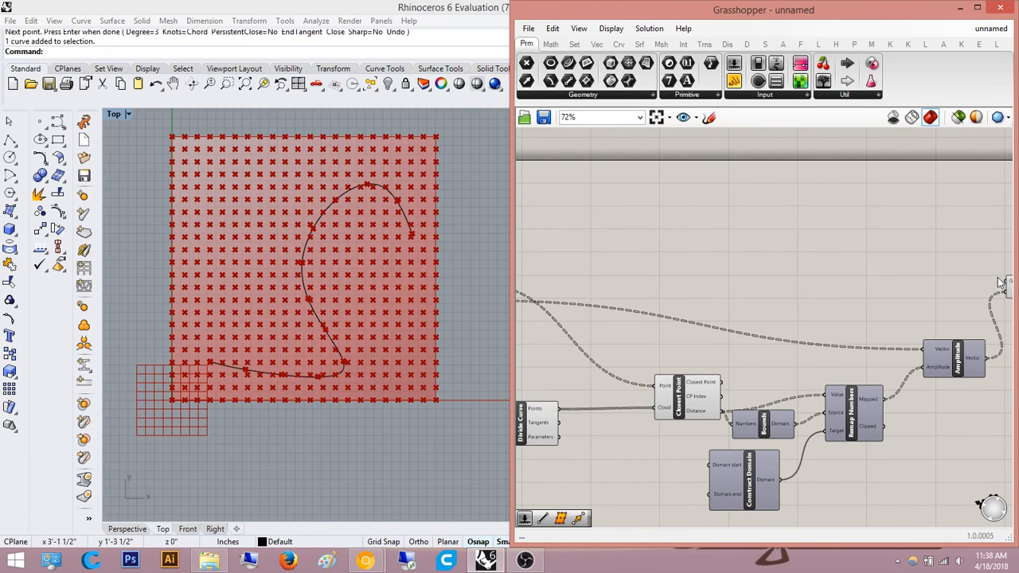
{"action": "scroll", "coordinate": [935, 296], "scroll_direction": "down", "scroll_amount": 2}
{"action": "scroll", "coordinate": [768, 287], "scroll_direction": "up", "scroll_amount": 2}
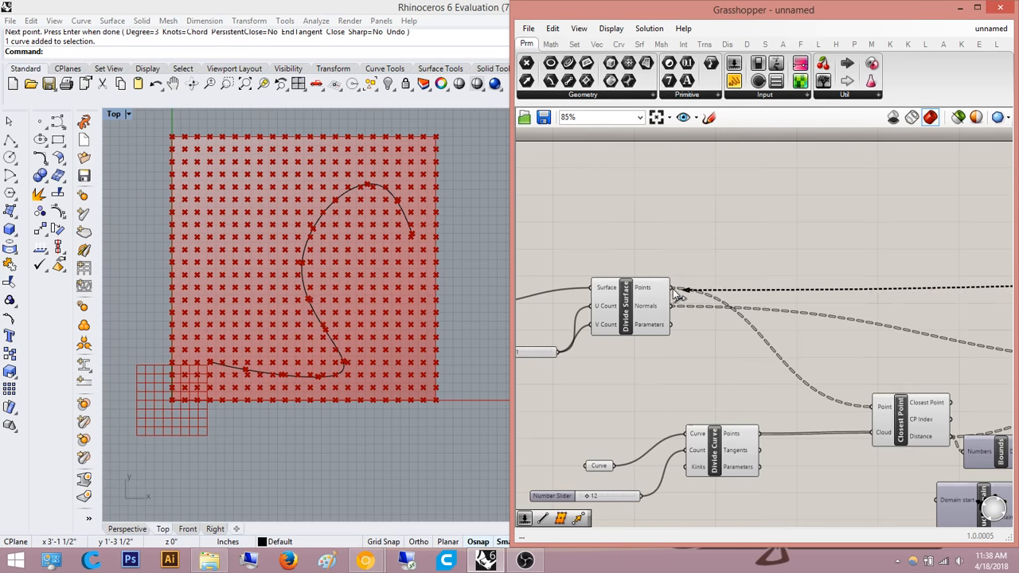
{"action": "scroll", "coordinate": [735, 239], "scroll_direction": "up", "scroll_amount": 1}
{"action": "scroll", "coordinate": [735, 239], "scroll_direction": "down", "scroll_amount": 1}
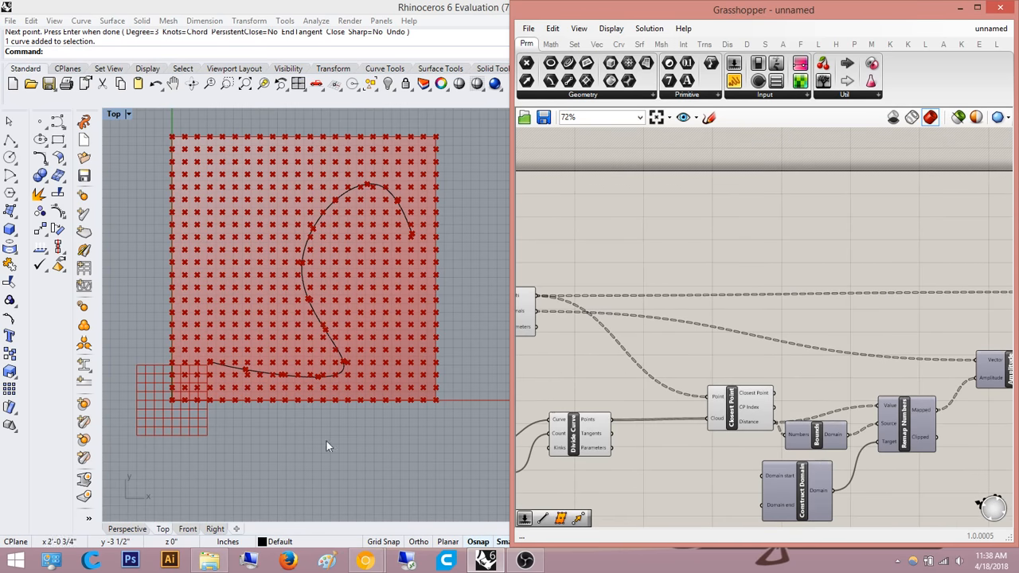
- Examine the moved points and the curve in the Perspective viewport, along with the component chain that drives them
{"action": "left_click", "coordinate": [128, 529]}
{"action": "scroll", "coordinate": [297, 337], "scroll_direction": "down", "scroll_amount": 2}
{"action": "scroll", "coordinate": [373, 312], "scroll_direction": "down", "scroll_amount": 6}
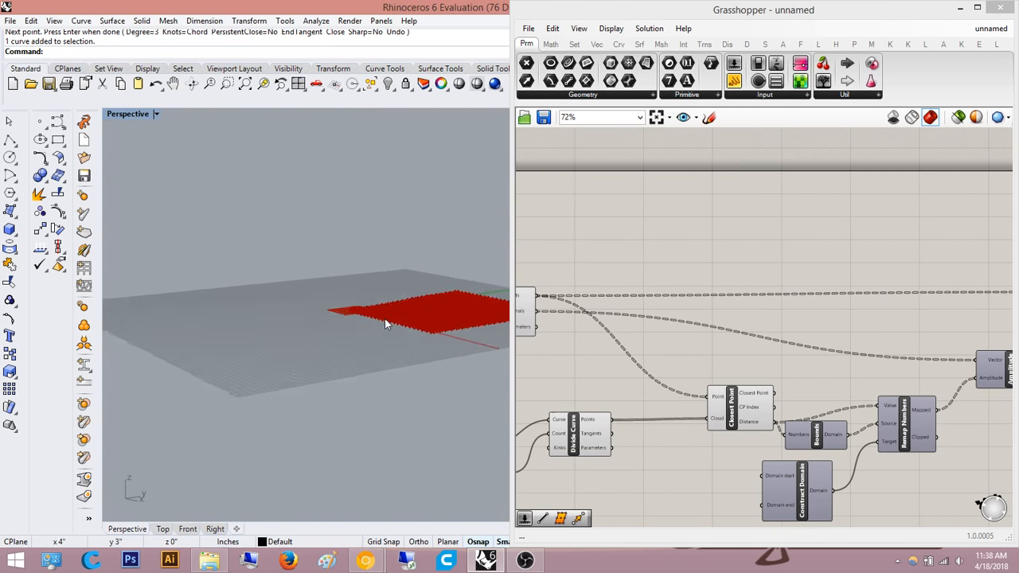
{"action": "scroll", "coordinate": [431, 319], "scroll_direction": "up", "scroll_amount": 6}
{"action": "right_click_drag", "start_coordinate": [431, 318], "coordinate": [565, 310]}
{"action": "right_click_drag", "start_coordinate": [887, 377], "coordinate": [668, 390]}
{"action": "scroll", "coordinate": [828, 379], "scroll_direction": "down", "scroll_amount": 4}
{"action": "right_click_drag", "start_coordinate": [478, 310], "coordinate": [280, 322]}
{"action": "right_click_drag", "start_coordinate": [740, 350], "coordinate": [955, 351]}
{"action": "scroll", "coordinate": [687, 344], "scroll_direction": "down", "scroll_amount": 4}
{"action": "scroll", "coordinate": [844, 355], "scroll_direction": "up", "scroll_amount": 4}
- Turn off the preview of the Plane Surface and Divide Surface components
{"action": "right_click_drag", "start_coordinate": [845, 355], "coordinate": [766, 389]}
{"action": "scroll", "coordinate": [767, 391], "scroll_direction": "up", "scroll_amount": 4}
{"action": "left_click", "coordinate": [664, 356]}
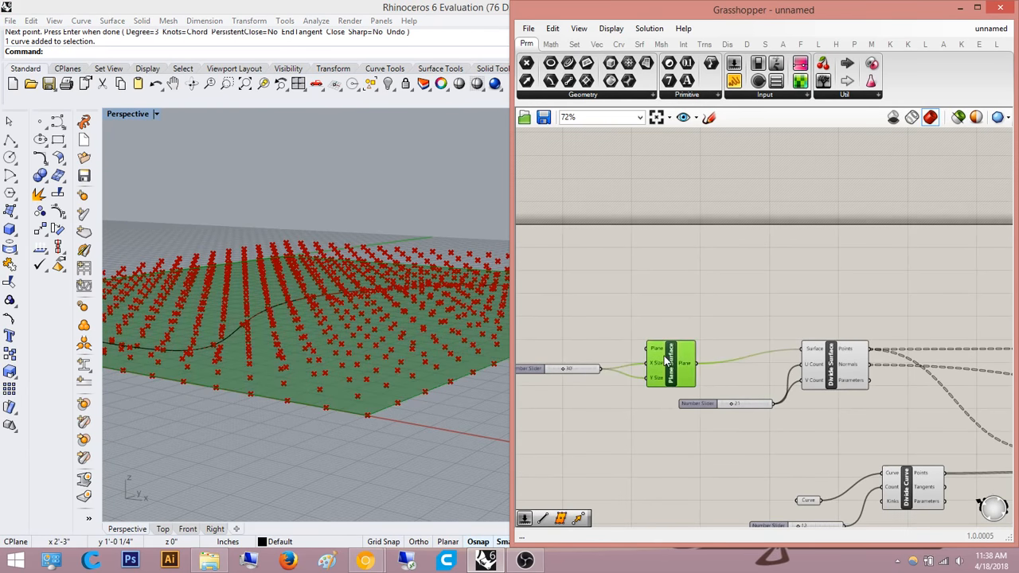
{"action": "middle_click", "coordinate": [664, 355]}
{"action": "left_click", "coordinate": [722, 313]}
{"action": "left_click", "coordinate": [770, 306]}
{"action": "right_click_drag", "start_coordinate": [772, 306], "coordinate": [710, 316]}
{"action": "scroll", "coordinate": [770, 368], "scroll_direction": "up", "scroll_amount": 4}
{"action": "left_click", "coordinate": [768, 378]}
{"action": "middle_click", "coordinate": [767, 375]}
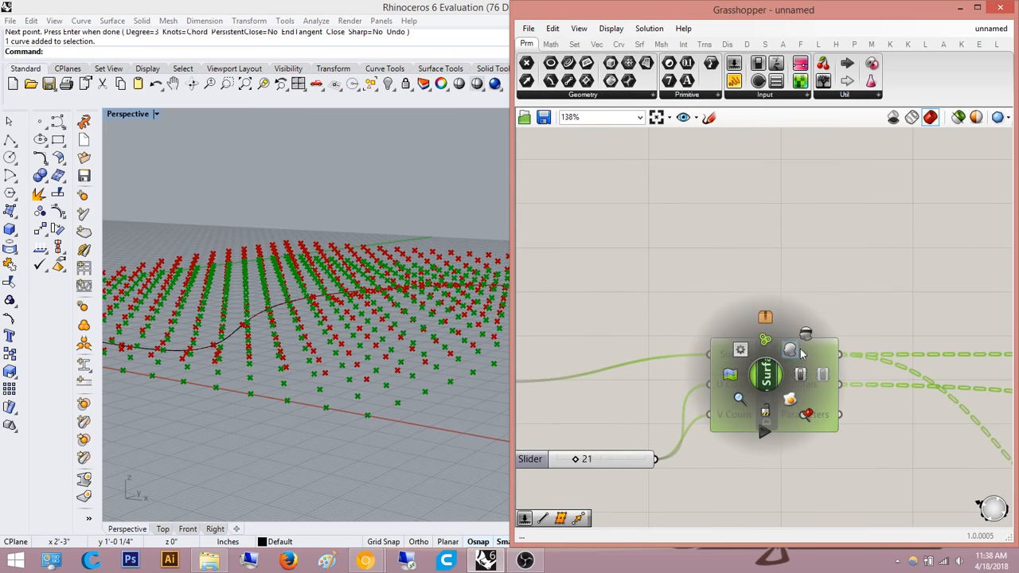
{"action": "left_click", "coordinate": [807, 330]}
{"action": "left_click", "coordinate": [845, 319]}
- Add a Surface From Points component after the Move component and space it farther from Move
{"action": "scroll", "coordinate": [846, 322], "scroll_direction": "down", "scroll_amount": 3}
{"action": "right_click_drag", "start_coordinate": [849, 341], "coordinate": [593, 354]}
{"action": "scroll", "coordinate": [604, 357], "scroll_direction": "down", "scroll_amount": 3}
{"action": "scroll", "coordinate": [716, 371], "scroll_direction": "down", "scroll_amount": 2}
{"action": "right_click_drag", "start_coordinate": [872, 362], "coordinate": [752, 359]}
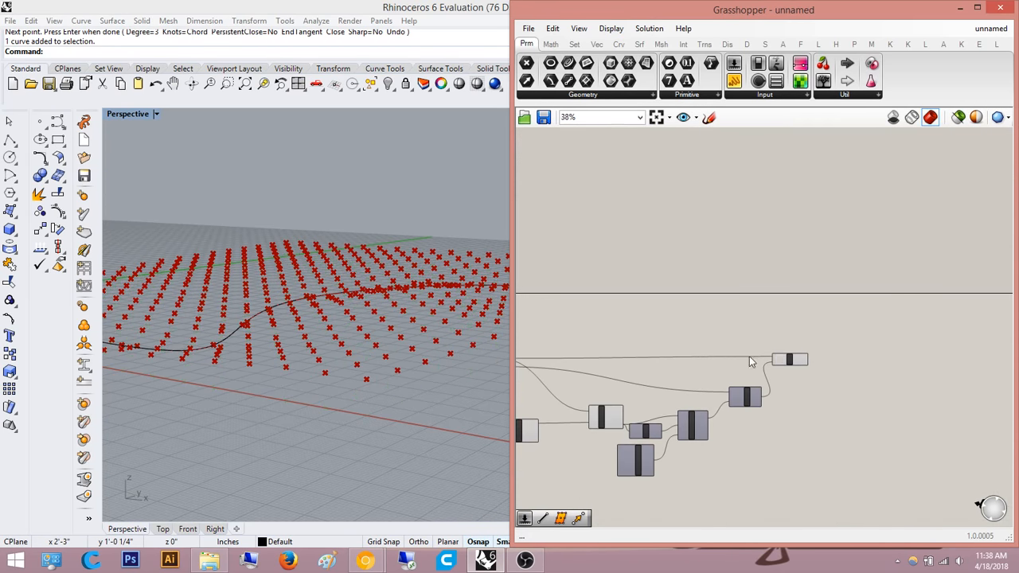
{"action": "scroll", "coordinate": [772, 358], "scroll_direction": "up", "scroll_amount": 4}
{"action": "double_click", "coordinate": [898, 359]}
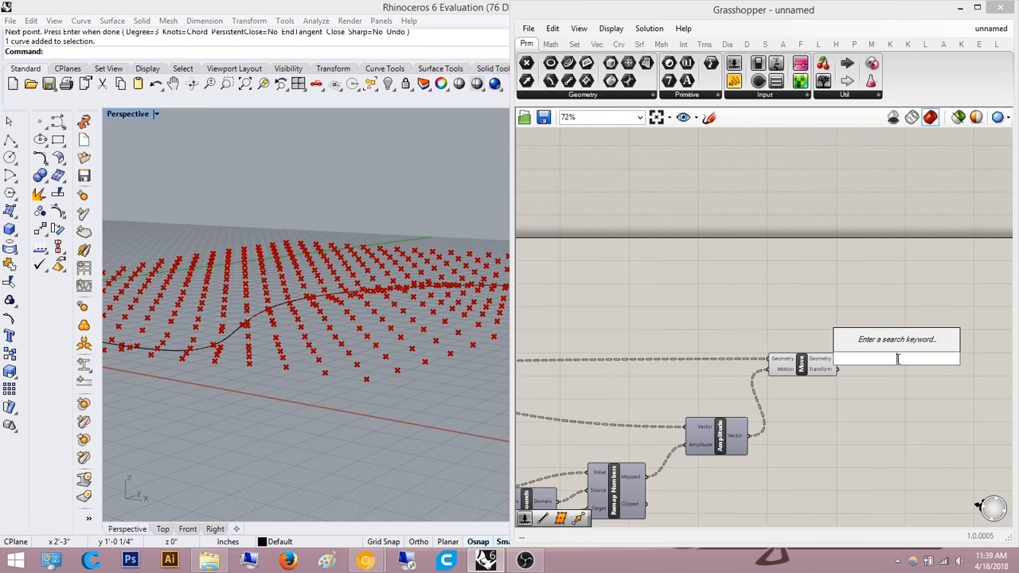
{"action": "type", "text": "surface from"}
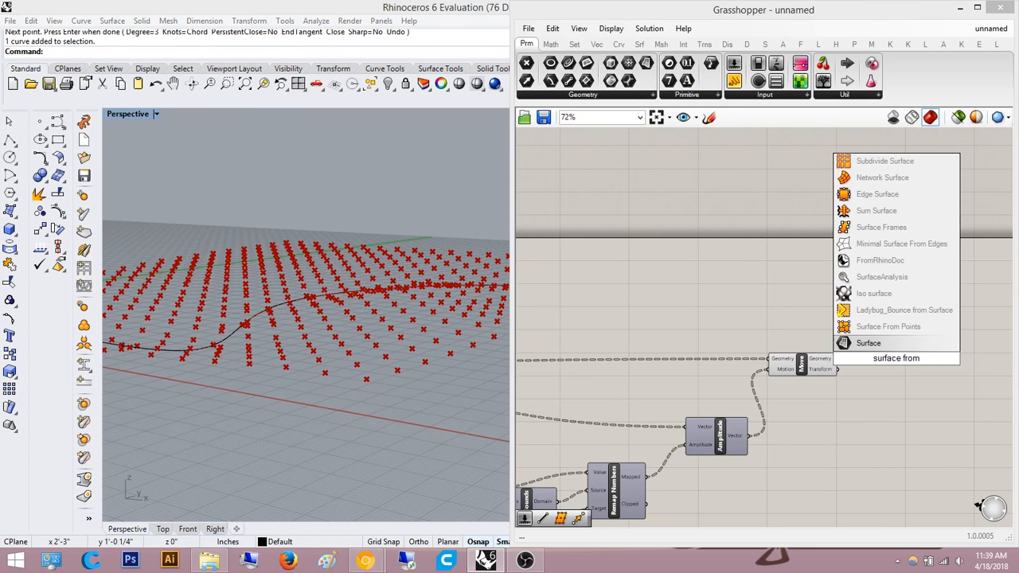
{"action": "key", "text": "Up"}
{"action": "key", "text": "Return"}
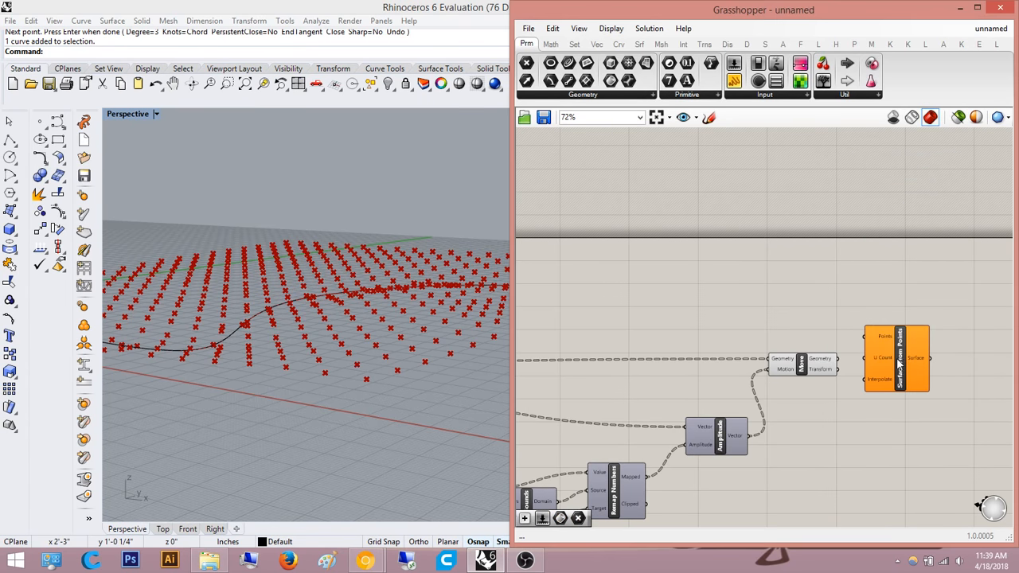
{"action": "right_click_drag", "start_coordinate": [900, 361], "coordinate": [747, 359]}
{"action": "scroll", "coordinate": [749, 354], "scroll_direction": "up", "scroll_amount": 2}
{"action": "left_click_drag", "start_coordinate": [747, 351], "coordinate": [815, 358]}
{"action": "left_click", "coordinate": [812, 285]}
{"action": "right_click_drag", "start_coordinate": [784, 319], "coordinate": [725, 345]}
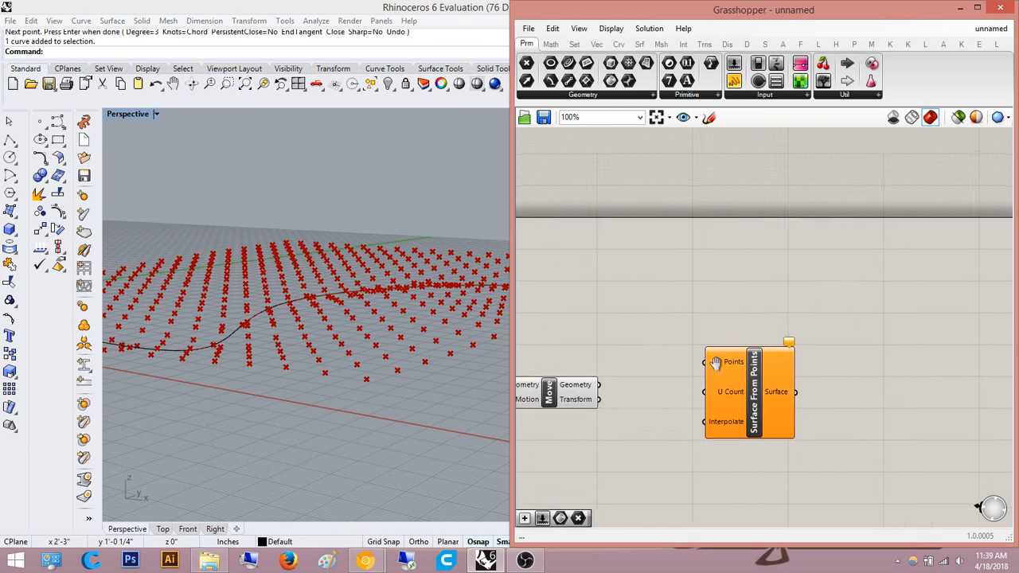
- Add an Addition component between Move and Surface From Points
{"action": "scroll", "coordinate": [708, 366], "scroll_direction": "down", "scroll_amount": 3}
{"action": "right_click_drag", "start_coordinate": [578, 374], "coordinate": [1004, 343]}
{"action": "right_click_drag", "start_coordinate": [609, 353], "coordinate": [757, 370]}
{"action": "scroll", "coordinate": [756, 370], "scroll_direction": "up", "scroll_amount": 2}
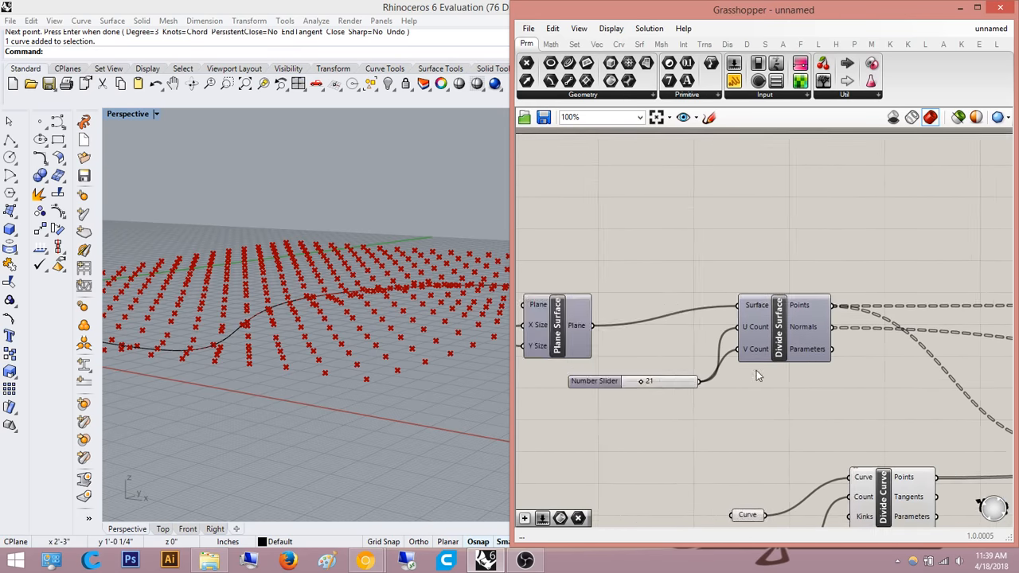
{"action": "scroll", "coordinate": [696, 394], "scroll_direction": "up", "scroll_amount": 1}
{"action": "scroll", "coordinate": [701, 395], "scroll_direction": "down", "scroll_amount": 6}
{"action": "right_click_drag", "start_coordinate": [999, 401], "coordinate": [747, 402]}
{"action": "scroll", "coordinate": [744, 398], "scroll_direction": "up", "scroll_amount": 4}
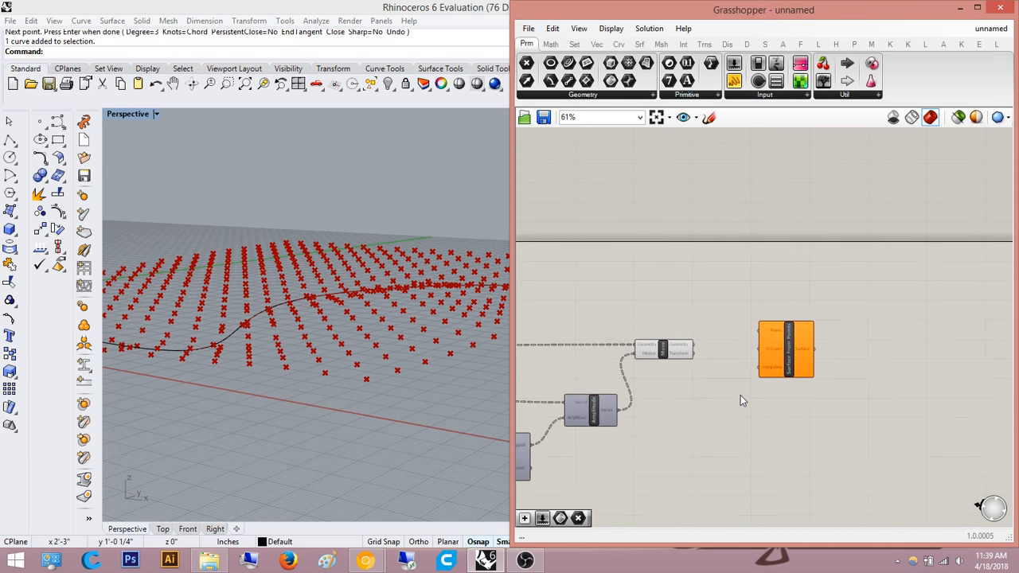
{"action": "double_click", "coordinate": [721, 396]}
{"action": "type", "text": "additio"}
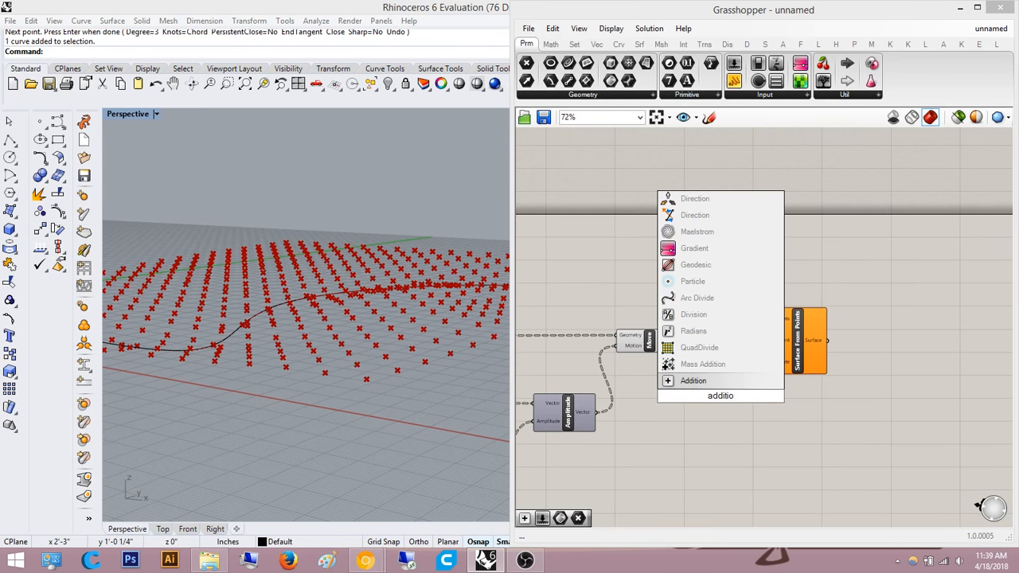
{"action": "key", "text": "Return"}
{"action": "scroll", "coordinate": [646, 419], "scroll_direction": "up", "scroll_amount": 3}
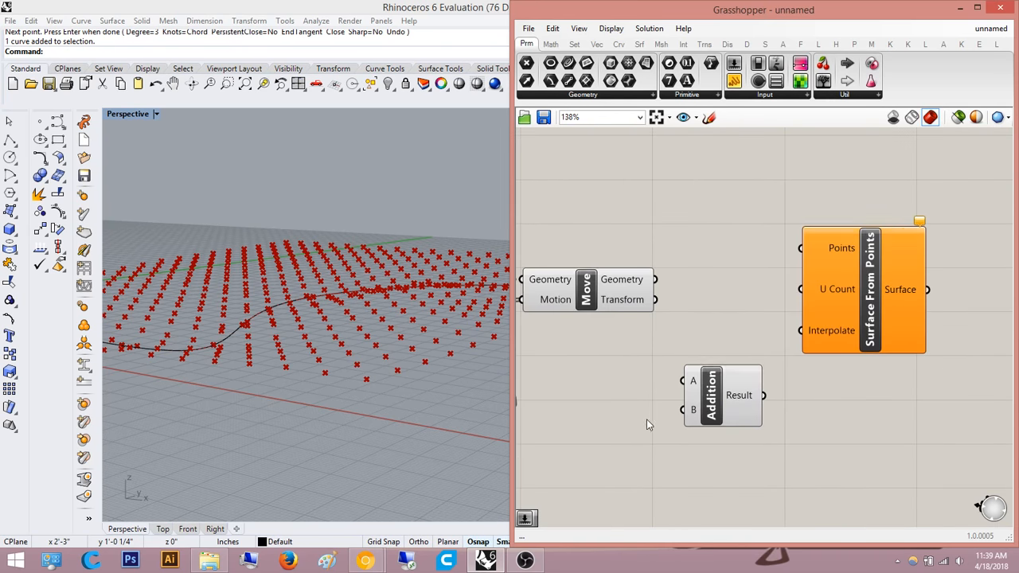
- Add a number slider set to 1 and connect it to the B input of Addition
{"action": "double_click", "coordinate": [646, 419]}
{"action": "type", "text": "1"}
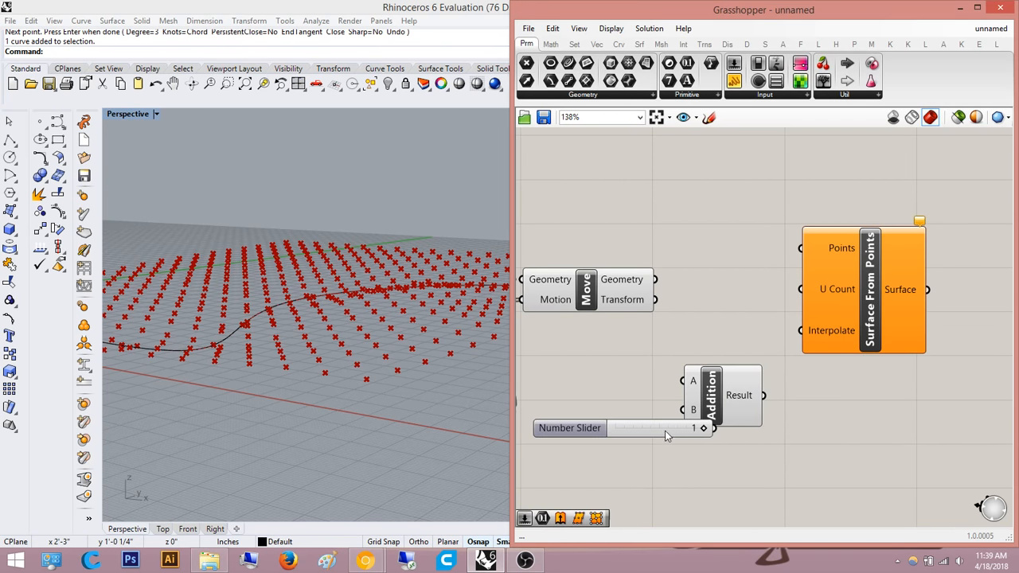
{"action": "key", "text": "Return"}
{"action": "left_click_drag", "start_coordinate": [651, 433], "coordinate": [691, 418]}
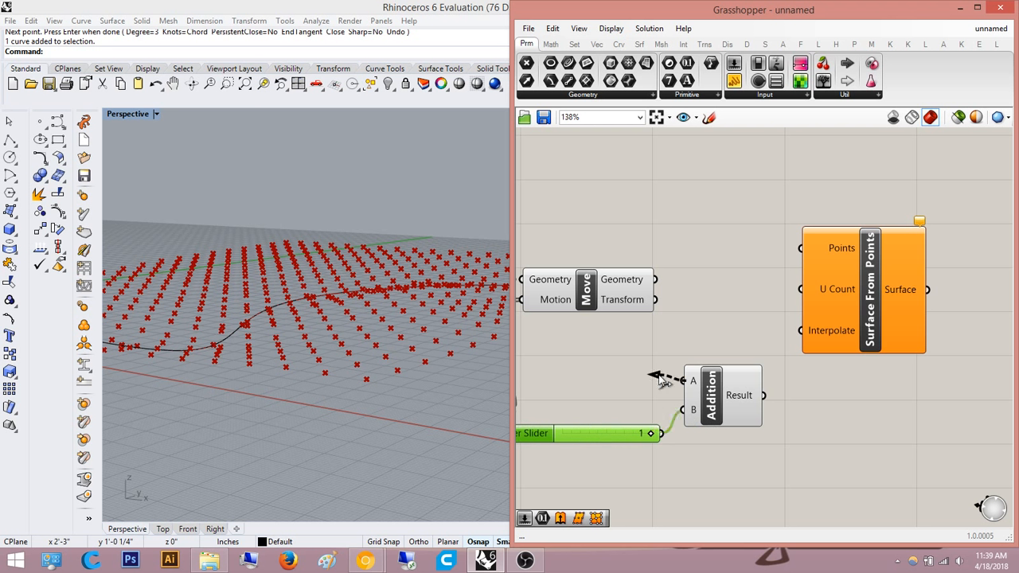
- Connect Divide Surface's U and V Count slider to Addition's A input and move Surface From Points farther from Addition
{"action": "scroll", "coordinate": [661, 378], "scroll_direction": "down", "scroll_amount": 8}
{"action": "scroll", "coordinate": [597, 406], "scroll_direction": "up", "scroll_amount": 5}
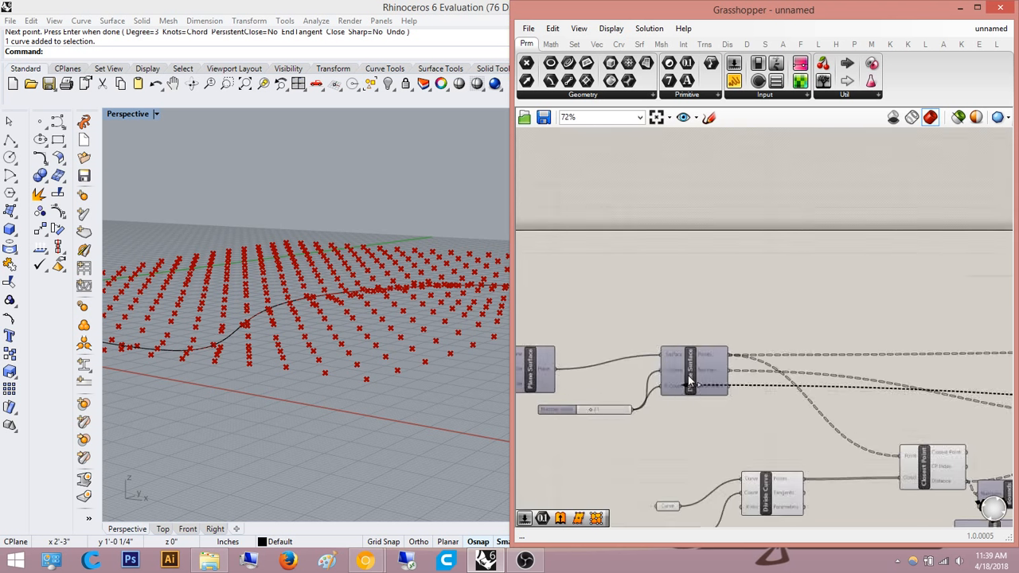
{"action": "right_click_drag", "start_coordinate": [778, 394], "coordinate": [599, 395]}
{"action": "scroll", "coordinate": [751, 419], "scroll_direction": "down", "scroll_amount": 4}
{"action": "right_click_drag", "start_coordinate": [979, 409], "coordinate": [812, 402]}
{"action": "scroll", "coordinate": [812, 400], "scroll_direction": "up", "scroll_amount": 5}
{"action": "left_click_drag", "start_coordinate": [710, 387], "coordinate": [776, 395]}
{"action": "left_click", "coordinate": [700, 369]}
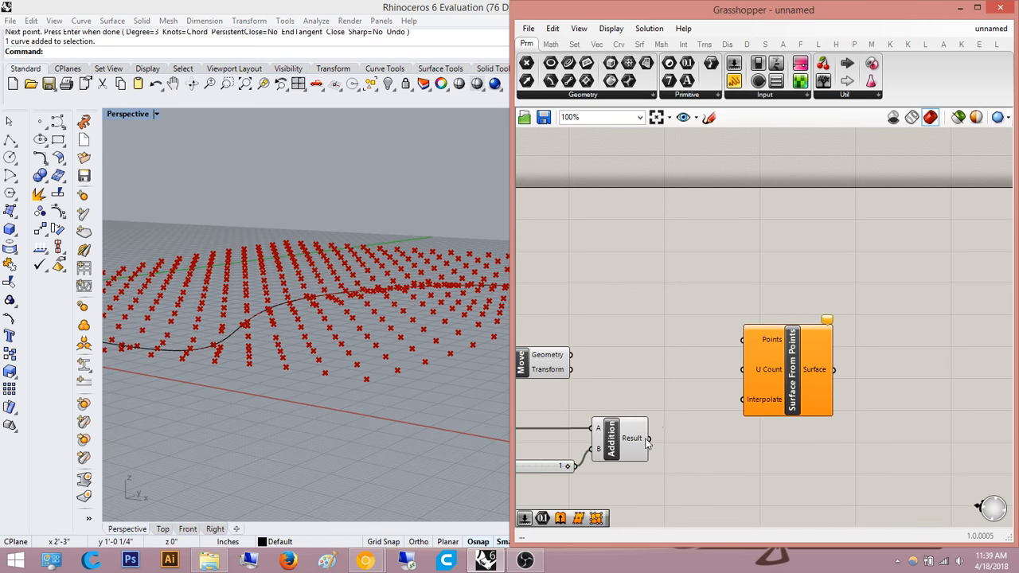
- Connect Addition's Result to U Count and Move's Geometry to Points on Surface From Points
{"action": "left_click_drag", "start_coordinate": [649, 437], "coordinate": [571, 355]}
{"action": "right_click_drag", "start_coordinate": [759, 305], "coordinate": [794, 274]}
{"action": "right_click_drag", "start_coordinate": [663, 432], "coordinate": [750, 432]}
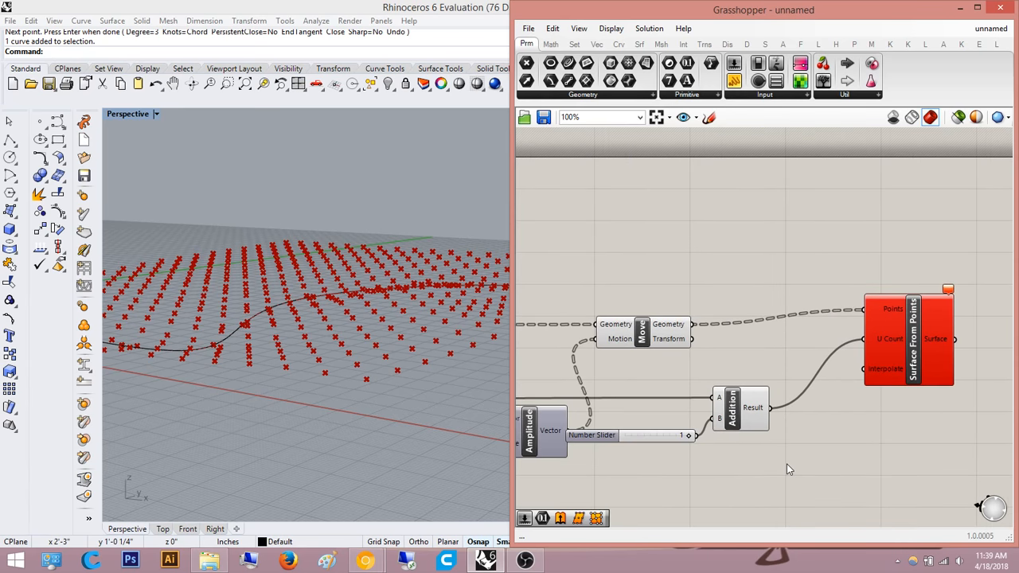
{"action": "double_click", "coordinate": [786, 463]}
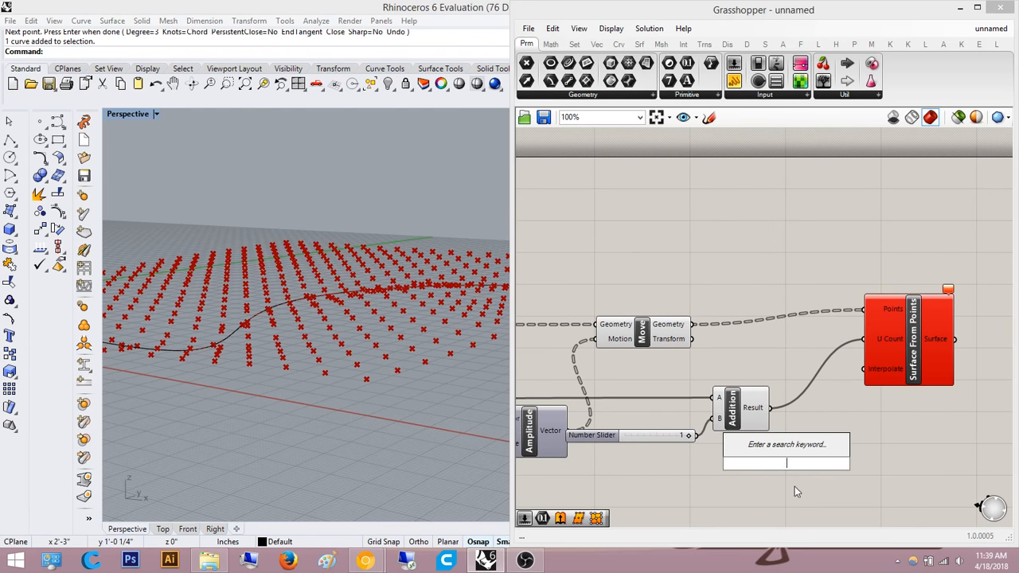
{"action": "left_click", "coordinate": [792, 491]}
{"action": "scroll", "coordinate": [705, 458], "scroll_direction": "down", "scroll_amount": 4}
{"action": "right_click_drag", "start_coordinate": [750, 410], "coordinate": [923, 378]}
{"action": "scroll", "coordinate": [923, 378], "scroll_direction": "down", "scroll_amount": 4}
{"action": "right_click_drag", "start_coordinate": [649, 394], "coordinate": [723, 383]}
{"action": "scroll", "coordinate": [722, 383], "scroll_direction": "up", "scroll_amount": 10}
{"action": "scroll", "coordinate": [795, 429], "scroll_direction": "down", "scroll_amount": 12}
{"action": "scroll", "coordinate": [808, 427], "scroll_direction": "up", "scroll_amount": 5}
{"action": "right_click_drag", "start_coordinate": [944, 434], "coordinate": [723, 460]}
{"action": "scroll", "coordinate": [802, 452], "scroll_direction": "up", "scroll_amount": 4}
- Try a number slider of 21, lowered to 19, as Surface From Points' U Count, and delete it
{"action": "double_click", "coordinate": [803, 453]}
{"action": "type", "text": "21"}
{"action": "key", "text": "Return"}
{"action": "scroll", "coordinate": [802, 452], "scroll_direction": "up", "scroll_amount": 4}
{"action": "left_click_drag", "start_coordinate": [811, 317], "coordinate": [850, 454]}
{"action": "scroll", "coordinate": [850, 454], "scroll_direction": "up", "scroll_amount": 3}
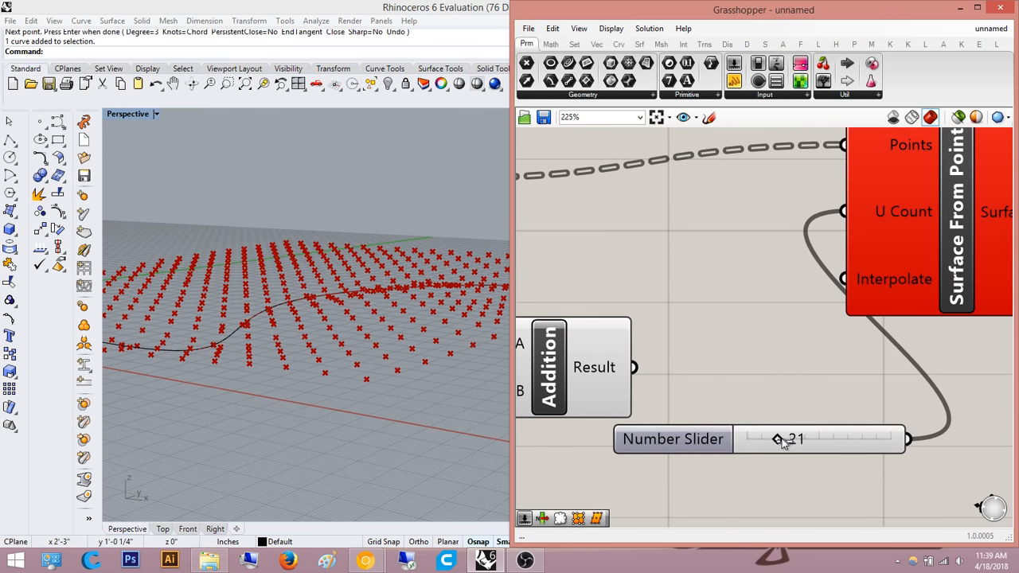
{"action": "left_click_drag", "start_coordinate": [780, 440], "coordinate": [778, 441]}
{"action": "scroll", "coordinate": [773, 436], "scroll_direction": "down", "scroll_amount": 4}
{"action": "scroll", "coordinate": [832, 438], "scroll_direction": "up", "scroll_amount": 1}
{"action": "left_click_drag", "start_coordinate": [841, 449], "coordinate": [771, 391]}
{"action": "scroll", "coordinate": [756, 434], "scroll_direction": "down", "scroll_amount": 2}
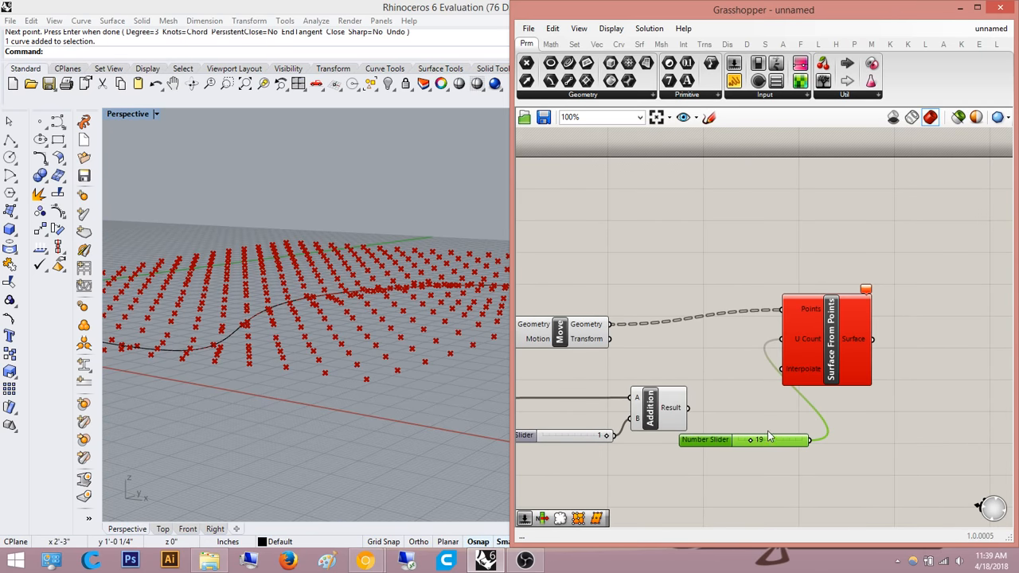
{"action": "key", "text": "Delete"}
{"action": "right_click_drag", "start_coordinate": [737, 417], "coordinate": [866, 375]}
{"action": "scroll", "coordinate": [796, 362], "scroll_direction": "up", "scroll_amount": 3}
{"action": "right_click_drag", "start_coordinate": [714, 351], "coordinate": [633, 322]}
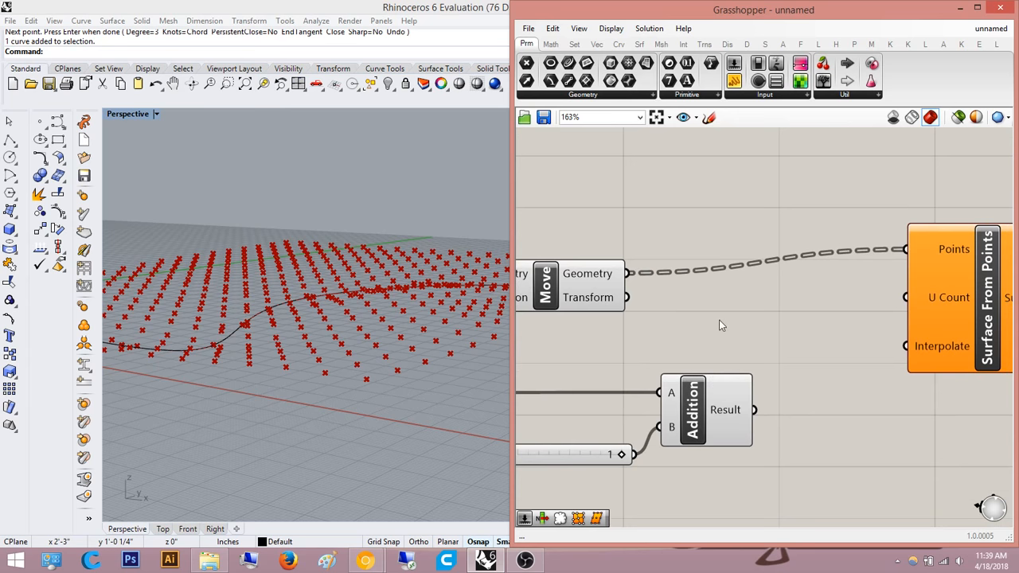
{"action": "right_click", "coordinate": [603, 286]}
{"action": "left_click", "coordinate": [682, 227]}
{"action": "scroll", "coordinate": [682, 227], "scroll_direction": "down", "scroll_amount": 2}
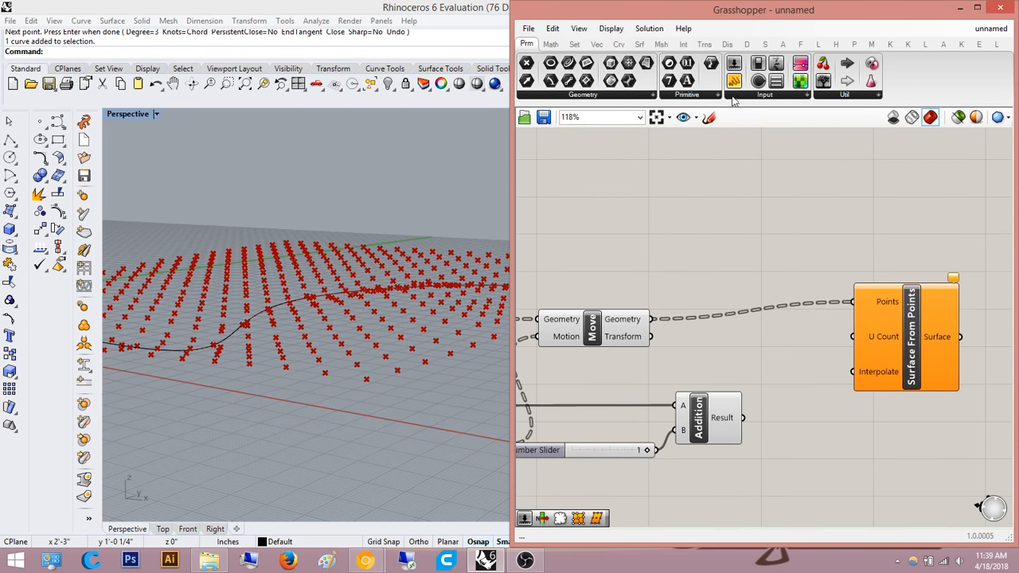
- Add a Panel above Move, connect it to Move's Geometry output, and raise it farther above the component
{"action": "left_click_drag", "start_coordinate": [733, 80], "coordinate": [776, 208]}
{"action": "right_click_drag", "start_coordinate": [753, 210], "coordinate": [761, 255]}
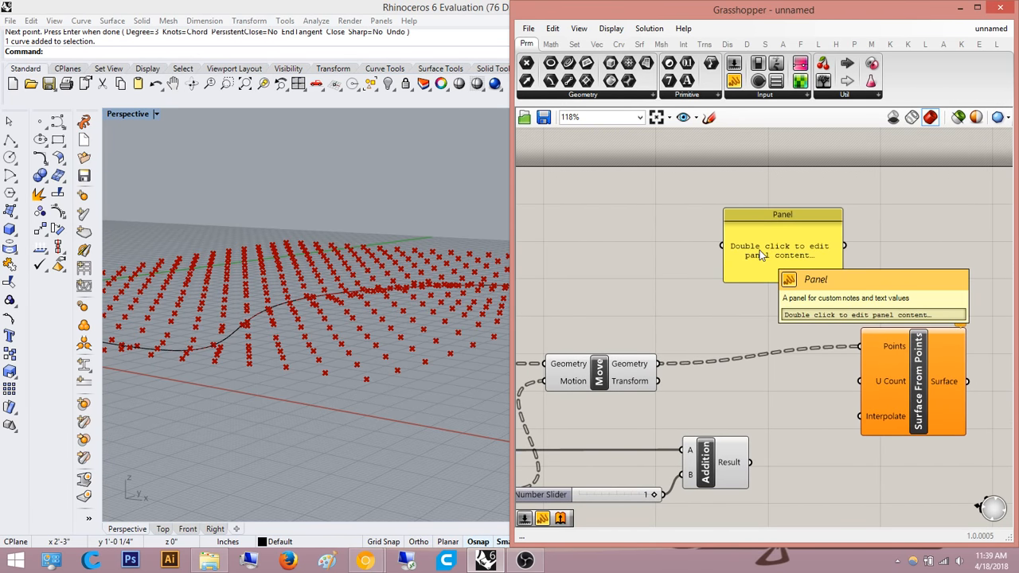
{"action": "left_click_drag", "start_coordinate": [722, 245], "coordinate": [659, 363]}
{"action": "right_click_drag", "start_coordinate": [784, 245], "coordinate": [753, 294]}
{"action": "left_click_drag", "start_coordinate": [764, 296], "coordinate": [764, 136]}
{"action": "right_click_drag", "start_coordinate": [756, 191], "coordinate": [731, 297]}
{"action": "scroll", "coordinate": [737, 286], "scroll_direction": "down", "scroll_amount": 2}
{"action": "right_click_drag", "start_coordinate": [735, 358], "coordinate": [750, 234]}
- Reconnect Addition's Result to the U Count input of Surface From Points
{"action": "left_click_drag", "start_coordinate": [718, 403], "coordinate": [799, 345]}
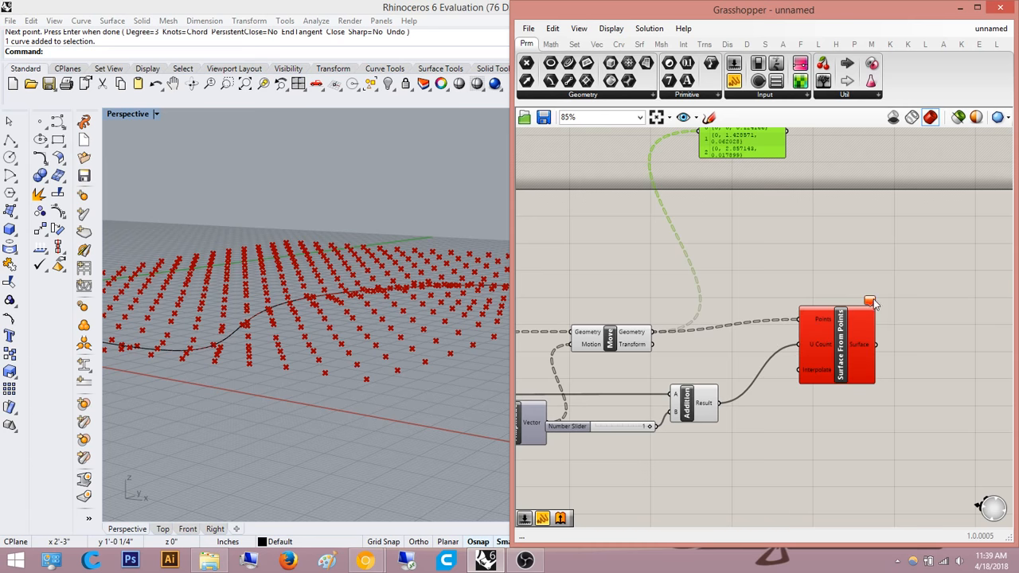
{"action": "left_click", "coordinate": [917, 250]}
{"action": "right_click_drag", "start_coordinate": [769, 163], "coordinate": [782, 201]}
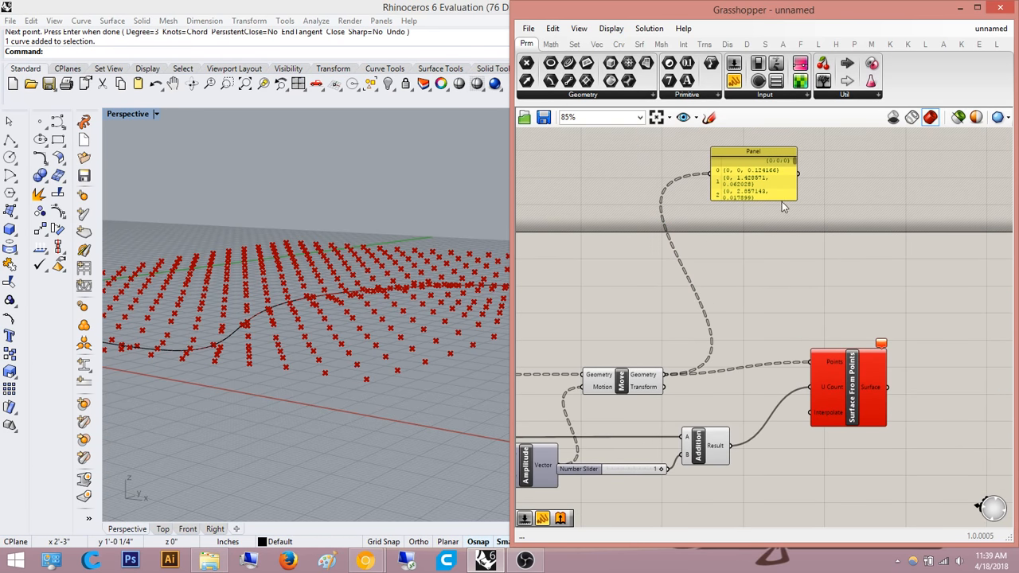
- Enlarge the Panel vertically to show more moved points and place it clear above the Move component
{"action": "left_click_drag", "start_coordinate": [776, 200], "coordinate": [768, 403]}
{"action": "scroll", "coordinate": [766, 351], "scroll_direction": "down", "scroll_amount": 2}
{"action": "right_click_drag", "start_coordinate": [765, 334], "coordinate": [743, 362]}
{"action": "left_click_drag", "start_coordinate": [743, 311], "coordinate": [733, 239]}
{"action": "right_click_drag", "start_coordinate": [776, 237], "coordinate": [784, 223]}
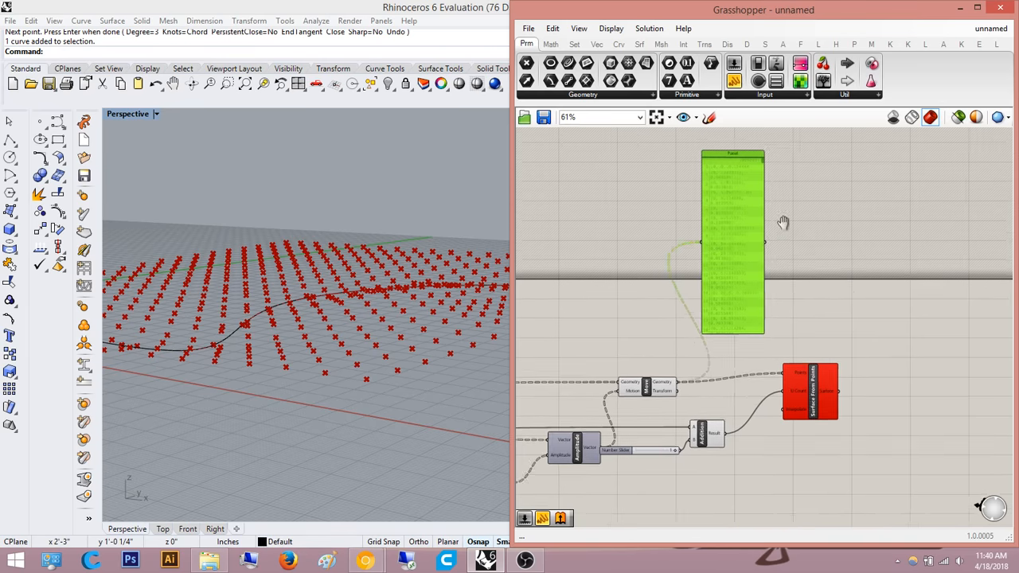
- Examine the Panel's list of moved points and how it is divided into branches
{"action": "scroll", "coordinate": [761, 184], "scroll_direction": "up", "scroll_amount": 3}
{"action": "mouse_move", "coordinate": [763, 155]}
{"action": "left_mouse_down"}
{"action": "mouse_move", "coordinate": [762, 169]}
{"action": "mouse_move", "coordinate": [765, 148]}
{"action": "left_mouse_up"}
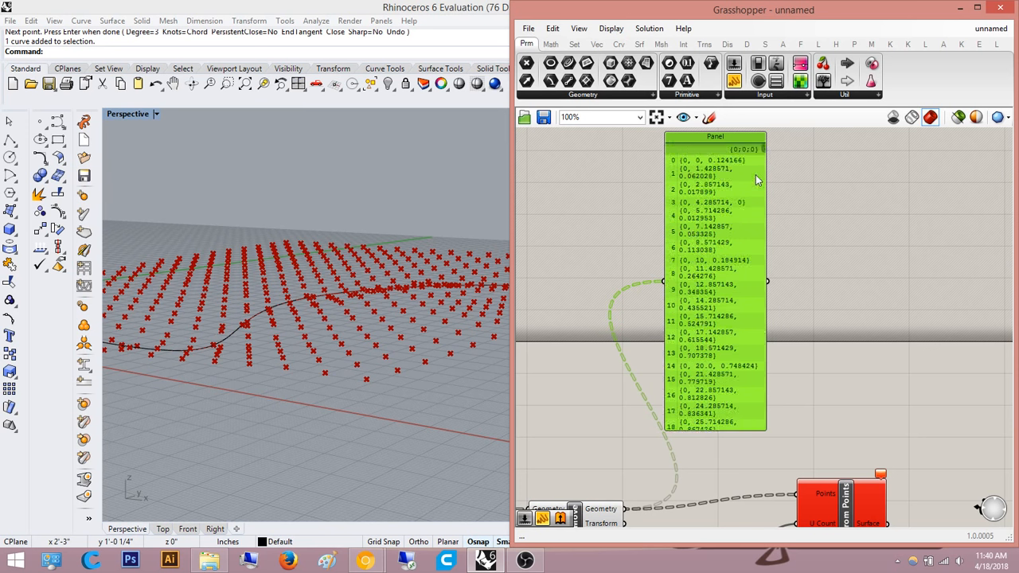
{"action": "scroll", "coordinate": [763, 151], "scroll_direction": "down", "scroll_amount": 5}
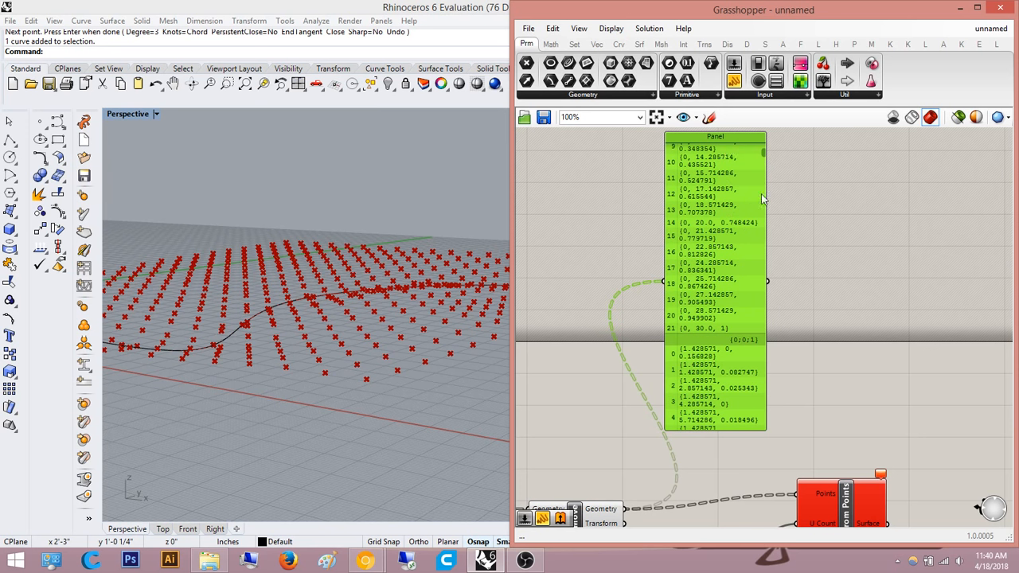
{"action": "left_click_drag", "start_coordinate": [763, 154], "coordinate": [764, 140]}
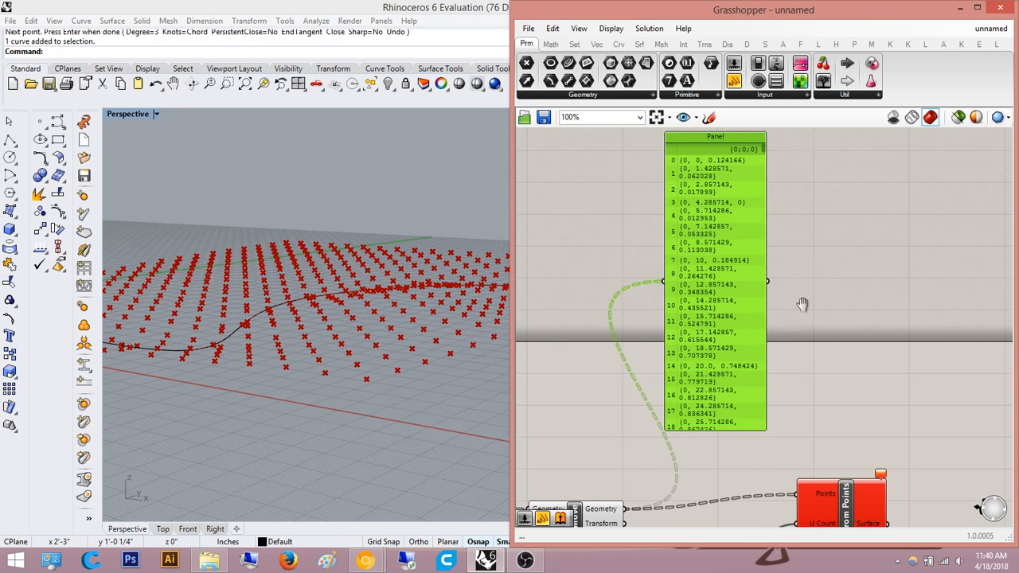
{"action": "right_click_drag", "start_coordinate": [802, 304], "coordinate": [858, 259]}
{"action": "left_click", "coordinate": [855, 262]}
{"action": "scroll", "coordinate": [769, 370], "scroll_direction": "down", "scroll_amount": 1}
{"action": "right_click_drag", "start_coordinate": [770, 371], "coordinate": [786, 234]}
{"action": "scroll", "coordinate": [786, 234], "scroll_direction": "down", "scroll_amount": 1}
{"action": "scroll", "coordinate": [717, 397], "scroll_direction": "up", "scroll_amount": 2}
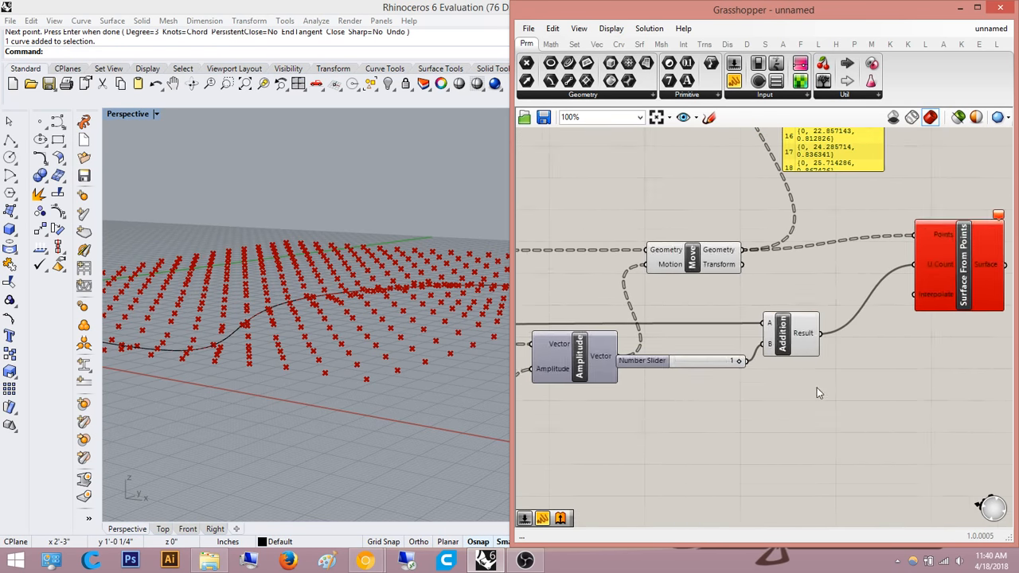
{"action": "scroll", "coordinate": [819, 392], "scroll_direction": "down", "scroll_amount": 2}
{"action": "scroll", "coordinate": [812, 284], "scroll_direction": "up", "scroll_amount": 3}
{"action": "right_click_drag", "start_coordinate": [874, 190], "coordinate": [789, 292]}
{"action": "scroll", "coordinate": [796, 334], "scroll_direction": "down", "scroll_amount": 3}
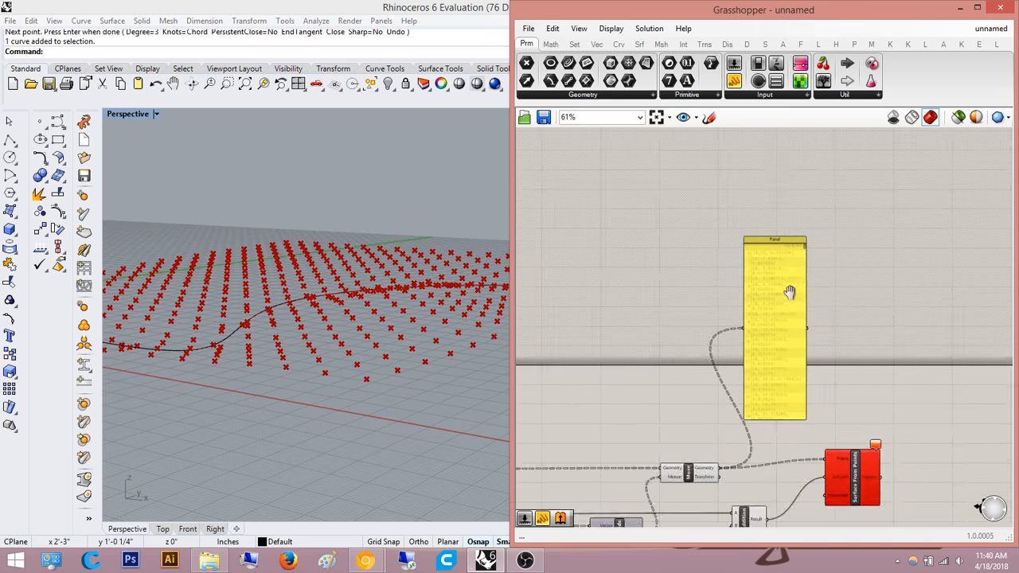
{"action": "scroll", "coordinate": [789, 292], "scroll_direction": "up", "scroll_amount": 3}
{"action": "left_click_drag", "start_coordinate": [822, 136], "coordinate": [872, 318]}
{"action": "scroll", "coordinate": [860, 320], "scroll_direction": "down", "scroll_amount": 4}
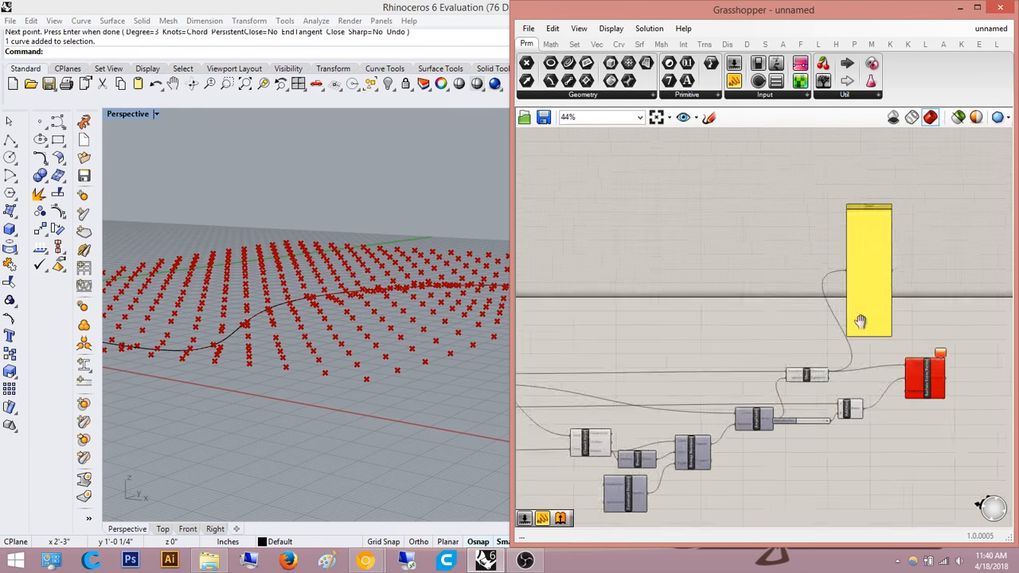
- Trace the wiring through Amplitude, Move and Addition to Surface From Points and compare it with the Panel's branches
{"action": "right_click_drag", "start_coordinate": [861, 321], "coordinate": [1001, 309]}
{"action": "scroll", "coordinate": [995, 310], "scroll_direction": "down", "scroll_amount": 1}
{"action": "scroll", "coordinate": [761, 349], "scroll_direction": "up", "scroll_amount": 3}
{"action": "right_click_drag", "start_coordinate": [760, 372], "coordinate": [632, 364]}
{"action": "right_click_drag", "start_coordinate": [714, 350], "coordinate": [629, 348]}
{"action": "right_click_drag", "start_coordinate": [822, 342], "coordinate": [533, 347]}
{"action": "right_click_drag", "start_coordinate": [932, 425], "coordinate": [820, 413]}
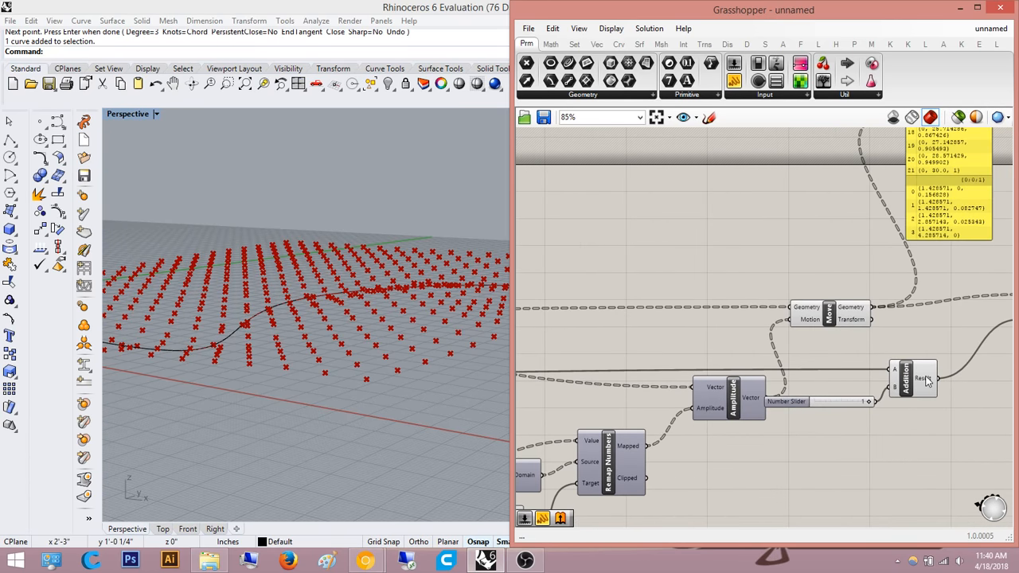
{"action": "right_click_drag", "start_coordinate": [926, 380], "coordinate": [803, 360]}
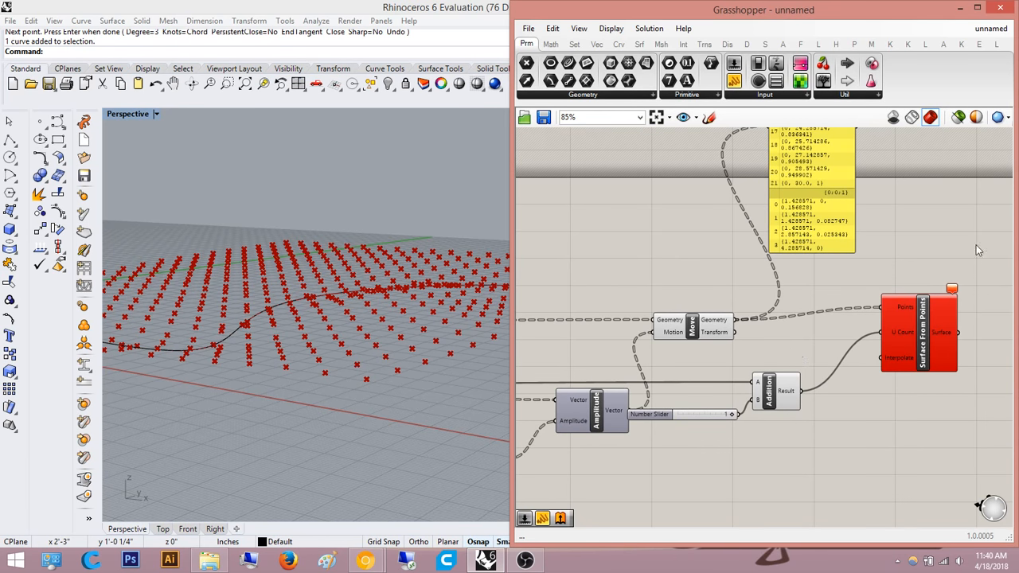
{"action": "right_click_drag", "start_coordinate": [877, 276], "coordinate": [798, 384]}
{"action": "right_click_drag", "start_coordinate": [774, 206], "coordinate": [765, 264]}
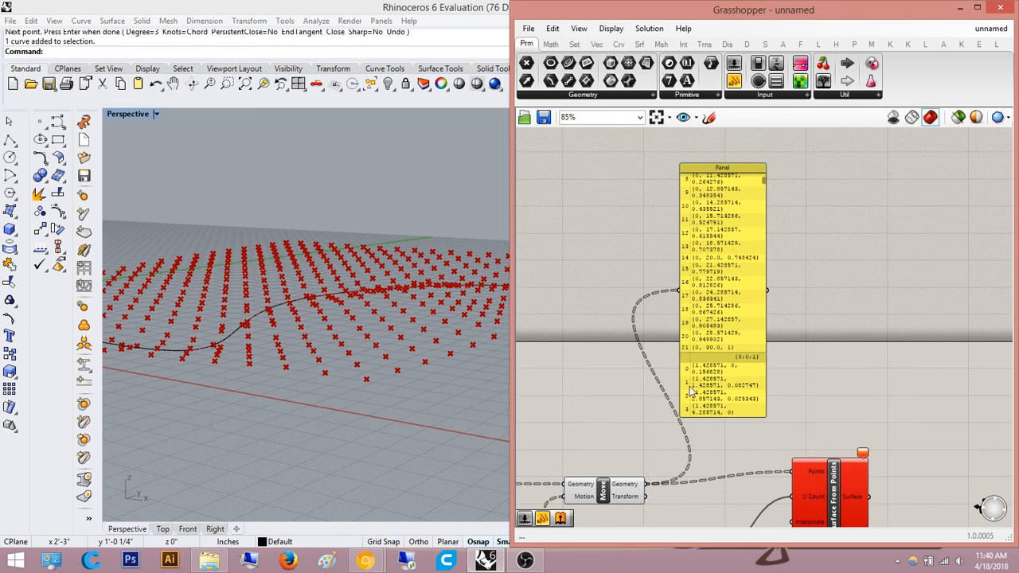
{"action": "right_click_drag", "start_coordinate": [825, 446], "coordinate": [819, 393]}
{"action": "right_click_drag", "start_coordinate": [848, 428], "coordinate": [795, 335]}
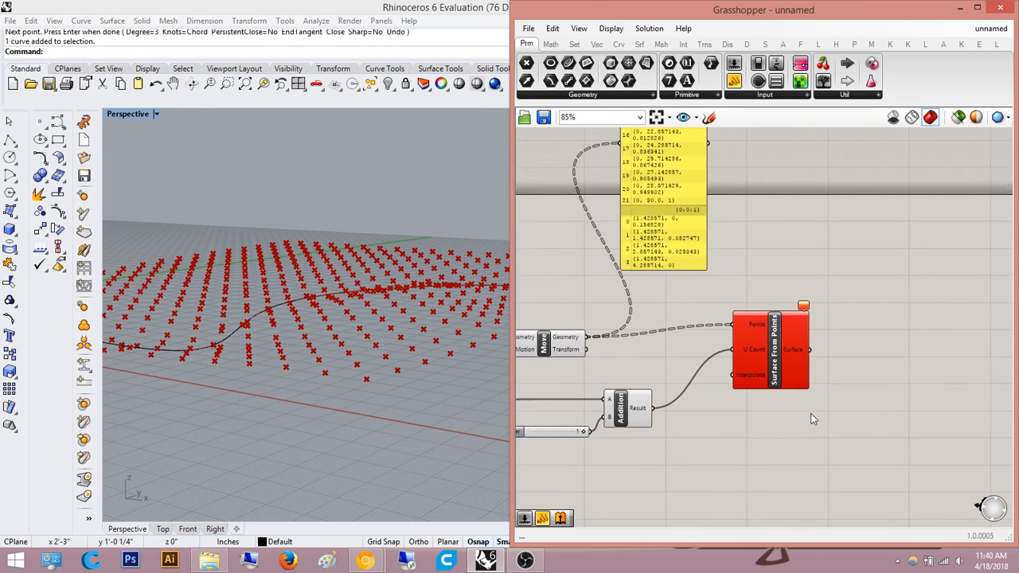
- Add a Scribble below Surface From Points and start its text with "When you use a surface from points, you must flatten!!! You flatten because it"
{"action": "double_click", "coordinate": [812, 419]}
{"action": "type", "text": "scribble"}
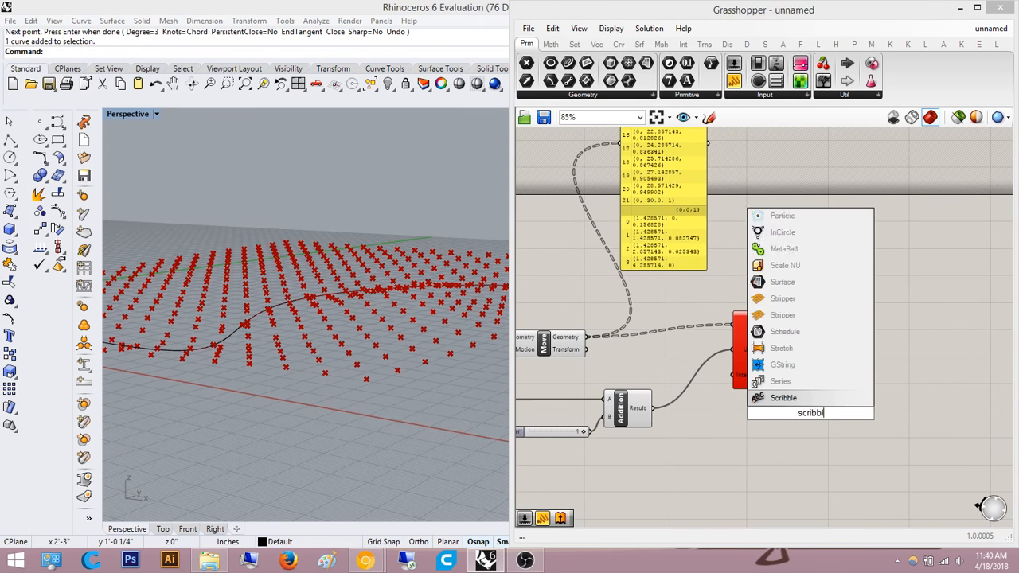
{"action": "key", "text": "Return"}
{"action": "double_click", "coordinate": [813, 418]}
{"action": "left_click_drag", "start_coordinate": [853, 383], "coordinate": [725, 366]}
{"action": "type", "text": "Wh"}
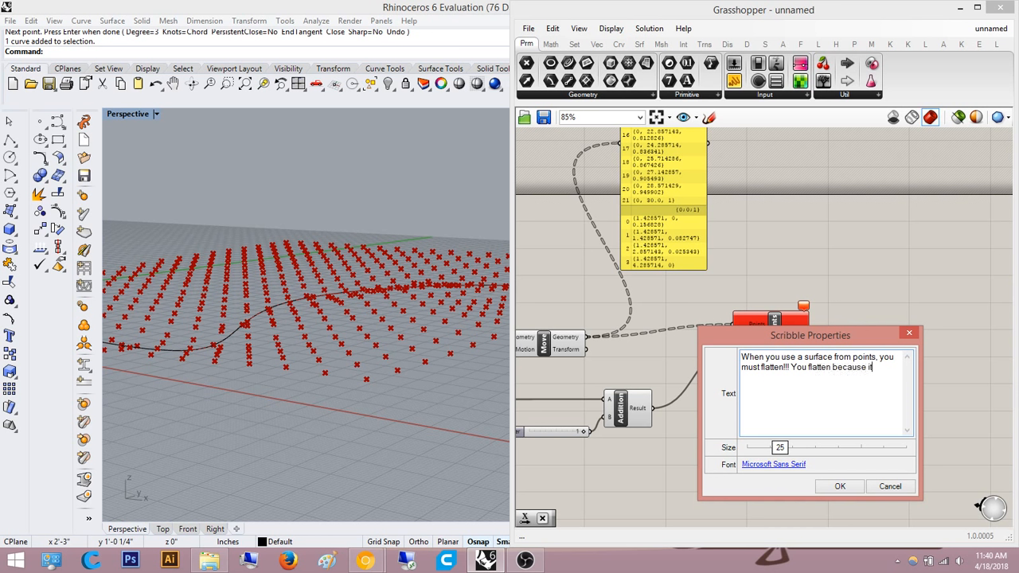
- Finish the Scribble with "will now read it as one list instead of using one series of points" and move it beneath Surface From Points
{"action": "type", "text": "w"}
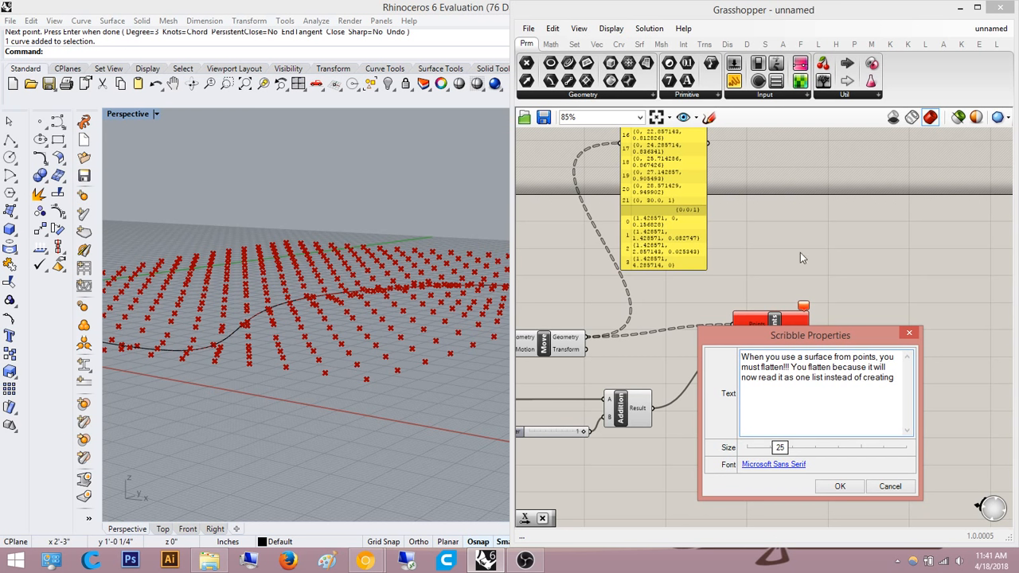
{"action": "mouse_move", "coordinate": [897, 378]}
{"action": "left_mouse_down"}
{"action": "mouse_move", "coordinate": [828, 382]}
{"action": "mouse_move", "coordinate": [866, 385]}
{"action": "left_mouse_up"}
{"action": "type", "text": "using"}
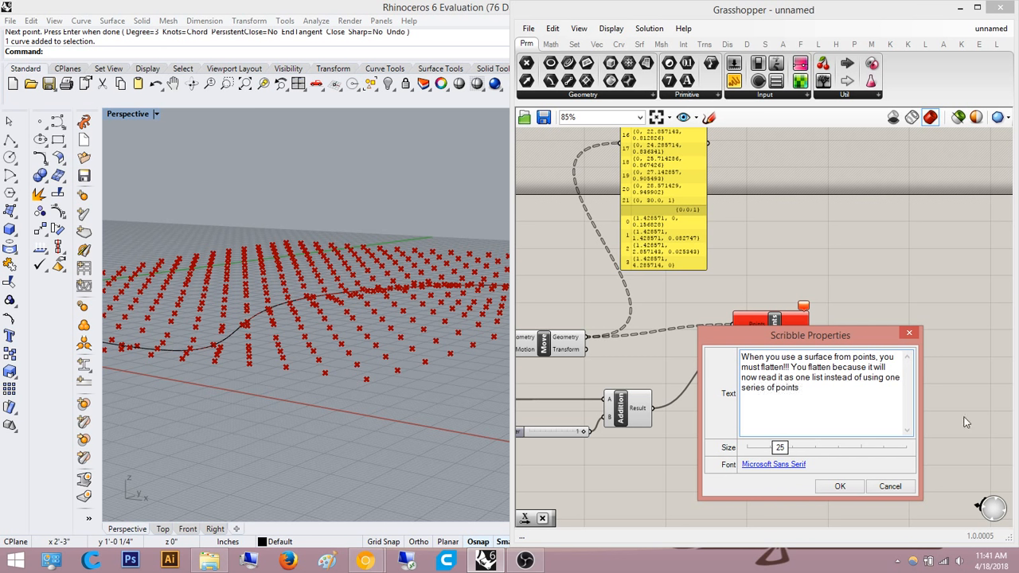
{"action": "left_click", "coordinate": [840, 486]}
{"action": "right_click_drag", "start_coordinate": [920, 432], "coordinate": [893, 384]}
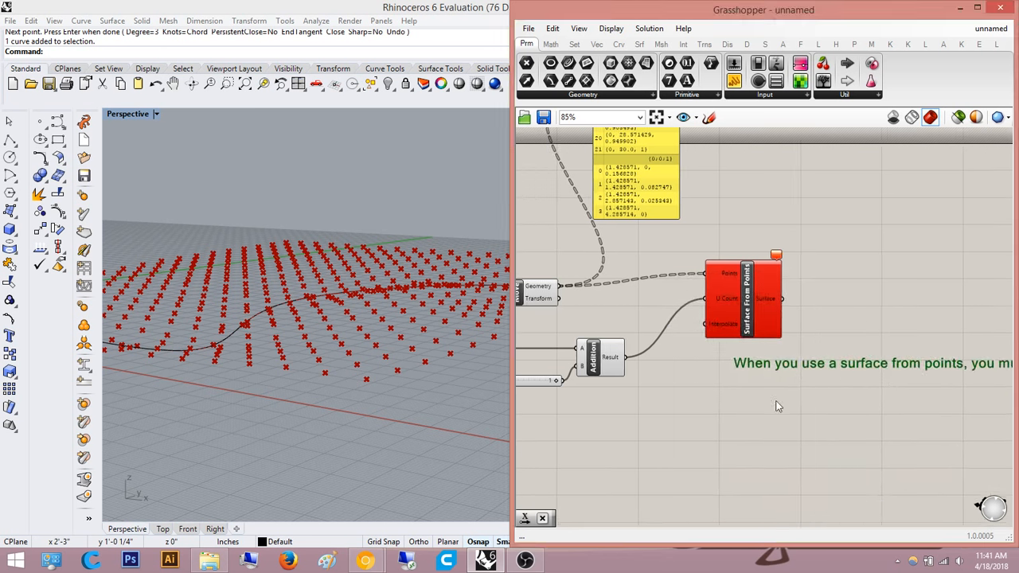
{"action": "left_click_drag", "start_coordinate": [895, 365], "coordinate": [797, 381]}
{"action": "left_click", "coordinate": [896, 321]}
- Examine the following branches of moved points in the Panel
{"action": "scroll", "coordinate": [778, 358], "scroll_direction": "down", "scroll_amount": 5}
{"action": "mouse_move", "coordinate": [870, 351]}
{"action": "right_mouse_down"}
{"action": "mouse_move", "coordinate": [798, 395]}
{"action": "mouse_move", "coordinate": [909, 354]}
{"action": "right_mouse_up"}
{"action": "scroll", "coordinate": [782, 450], "scroll_direction": "down", "scroll_amount": 3}
{"action": "scroll", "coordinate": [766, 396], "scroll_direction": "up", "scroll_amount": 4}
{"action": "right_click_drag", "start_coordinate": [766, 394], "coordinate": [693, 411]}
{"action": "scroll", "coordinate": [693, 411], "scroll_direction": "up", "scroll_amount": 1}
{"action": "scroll", "coordinate": [704, 332], "scroll_direction": "up", "scroll_amount": 4}
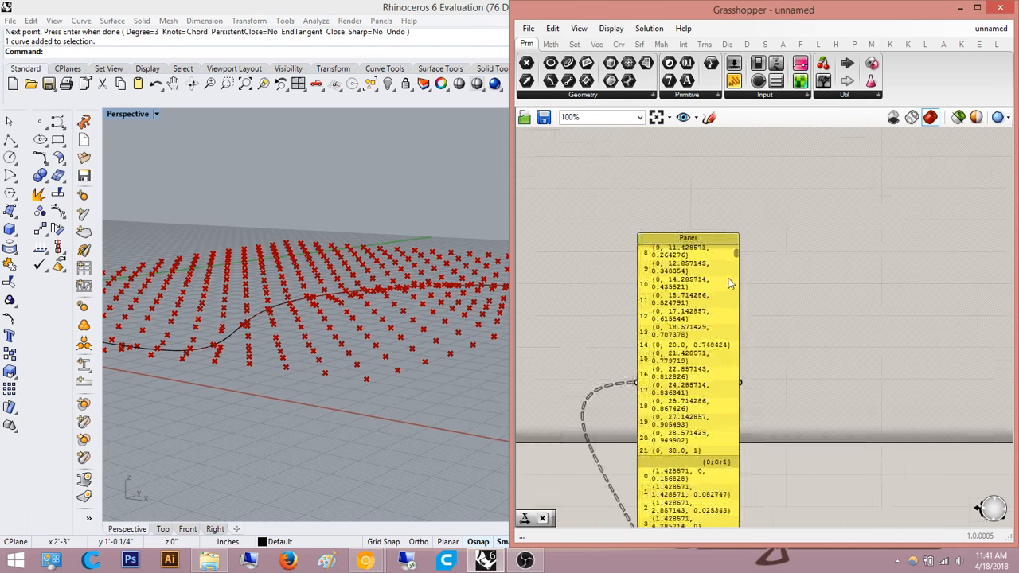
{"action": "scroll", "coordinate": [734, 255], "scroll_direction": "up", "scroll_amount": 5}
{"action": "left_click_drag", "start_coordinate": [734, 266], "coordinate": [733, 266]}
{"action": "right_click_drag", "start_coordinate": [826, 366], "coordinate": [820, 273]}
- Switch to the Rhino viewport and show the whole point grid in Top view
{"action": "right_click_drag", "start_coordinate": [391, 275], "coordinate": [390, 311]}
{"action": "scroll", "coordinate": [390, 311], "scroll_direction": "down", "scroll_amount": 4}
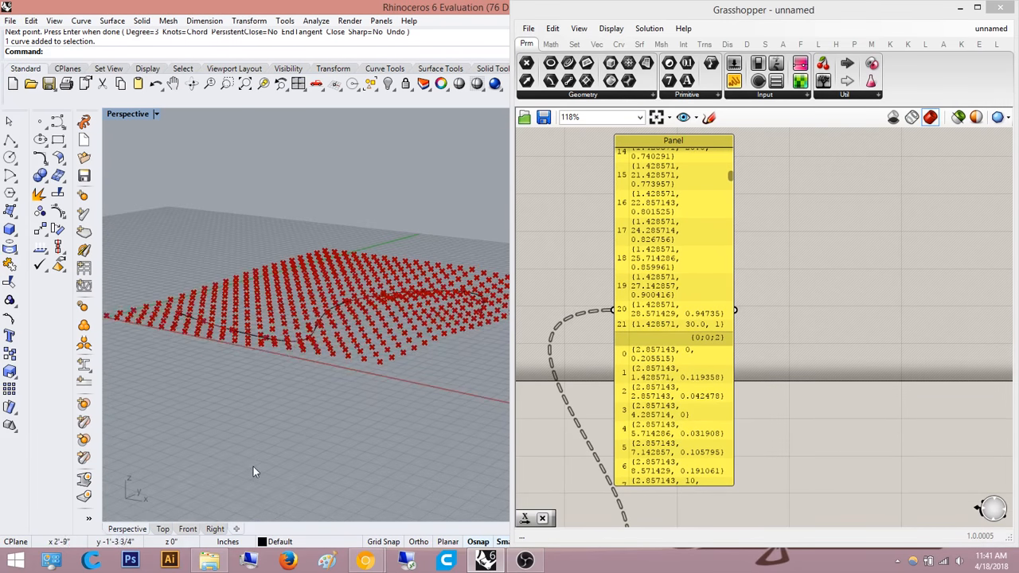
{"action": "left_click", "coordinate": [164, 528]}
{"action": "right_click_drag", "start_coordinate": [416, 372], "coordinate": [325, 375]}
{"action": "scroll", "coordinate": [324, 374], "scroll_direction": "up", "scroll_amount": 2}
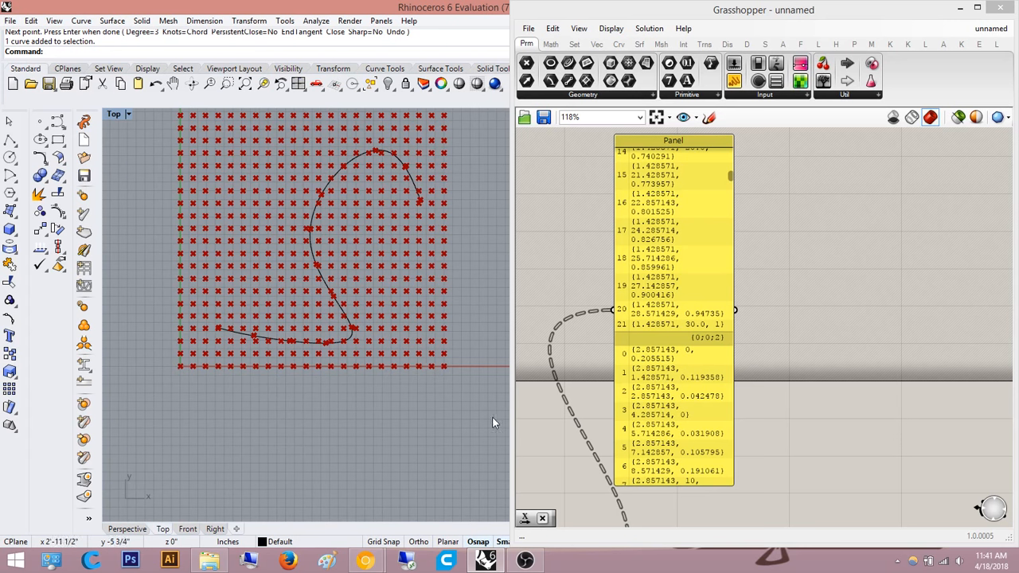
{"action": "scroll", "coordinate": [271, 400], "scroll_direction": "down", "scroll_amount": 4}
{"action": "right_click_drag", "start_coordinate": [306, 402], "coordinate": [356, 440]}
{"action": "scroll", "coordinate": [323, 415], "scroll_direction": "up", "scroll_amount": 2}
- Draw a wide rectangle around the lowest row of grid points in Top view and select it
{"action": "type", "text": "Rectangle"}
{"action": "key", "text": "Return"}
{"action": "scroll", "coordinate": [431, 415], "scroll_direction": "up", "scroll_amount": 6}
{"action": "left_click", "coordinate": [464, 428]}
{"action": "scroll", "coordinate": [371, 410], "scroll_direction": "down", "scroll_amount": 2}
{"action": "scroll", "coordinate": [453, 428], "scroll_direction": "down", "scroll_amount": 4}
{"action": "left_click", "coordinate": [241, 400]}
{"action": "left_click", "coordinate": [364, 437]}
{"action": "type", "text": "Scale"}
{"action": "key", "text": "Return"}
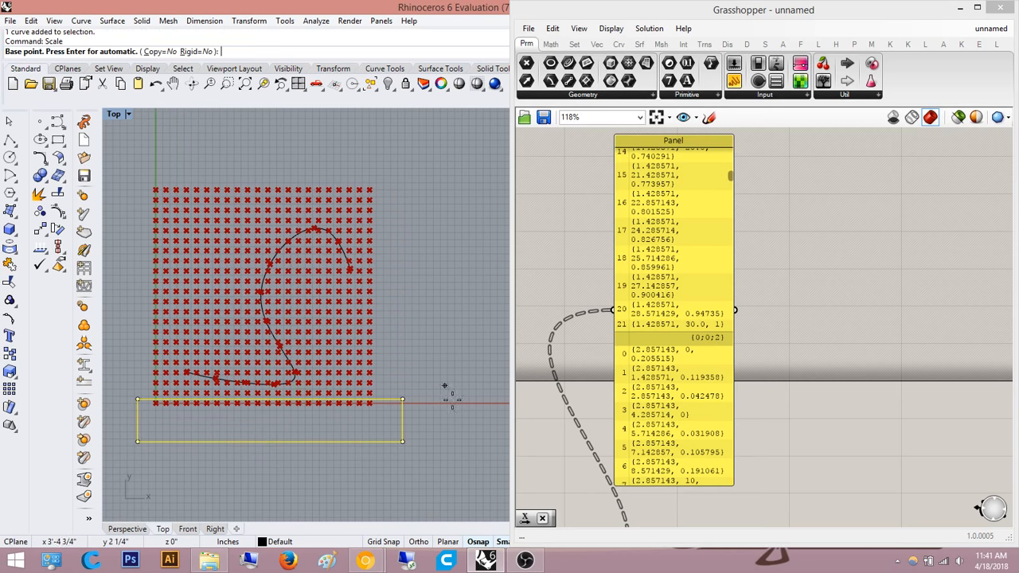
{"action": "key", "text": "Escape"}
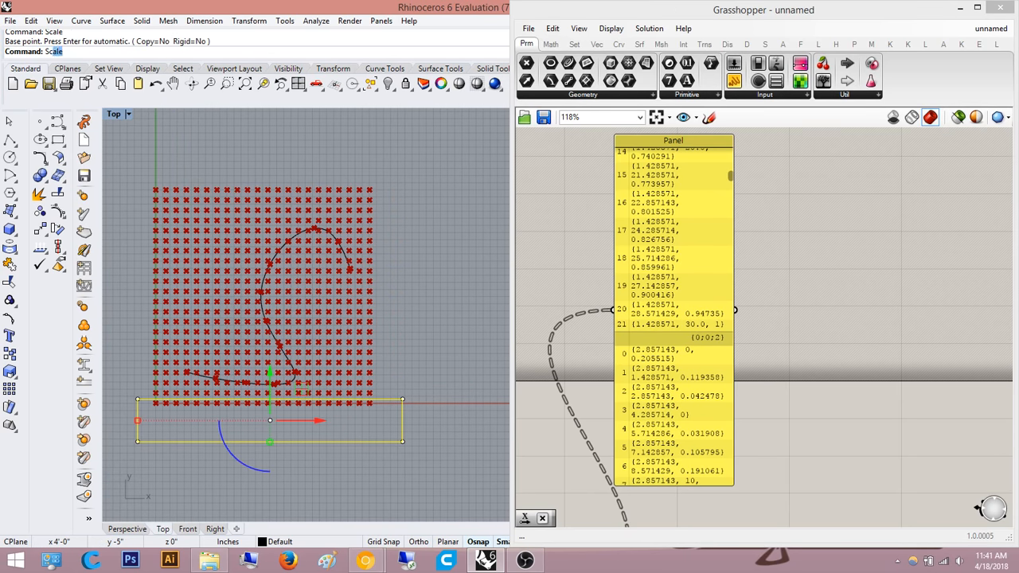
- Apply Scale1D to the rectangle from its upper-right corner, reducing its height to the midpoint of its right edge
{"action": "type", "text": "Scale1D"}
{"action": "key", "text": "Return"}
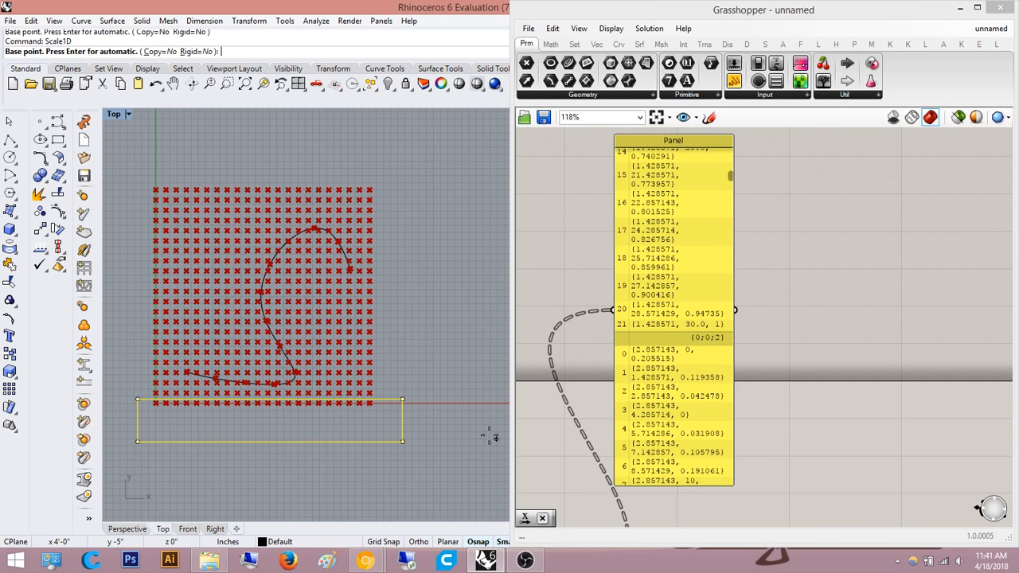
{"action": "left_click", "coordinate": [403, 400]}
{"action": "left_click", "coordinate": [403, 441]}
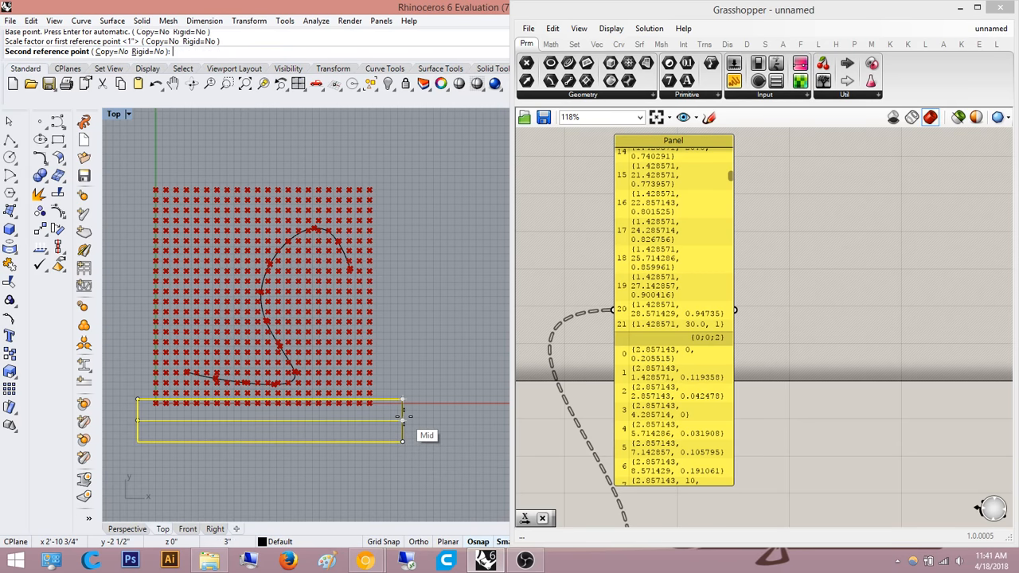
{"action": "left_click", "coordinate": [404, 418]}
{"action": "left_click", "coordinate": [422, 404]}
- Examine the row of points enclosed by the rectangle as one series of the grid
{"action": "right_click_drag", "start_coordinate": [404, 404], "coordinate": [475, 407]}
{"action": "scroll", "coordinate": [428, 403], "scroll_direction": "up", "scroll_amount": 4}
{"action": "scroll", "coordinate": [475, 407], "scroll_direction": "down", "scroll_amount": 4}
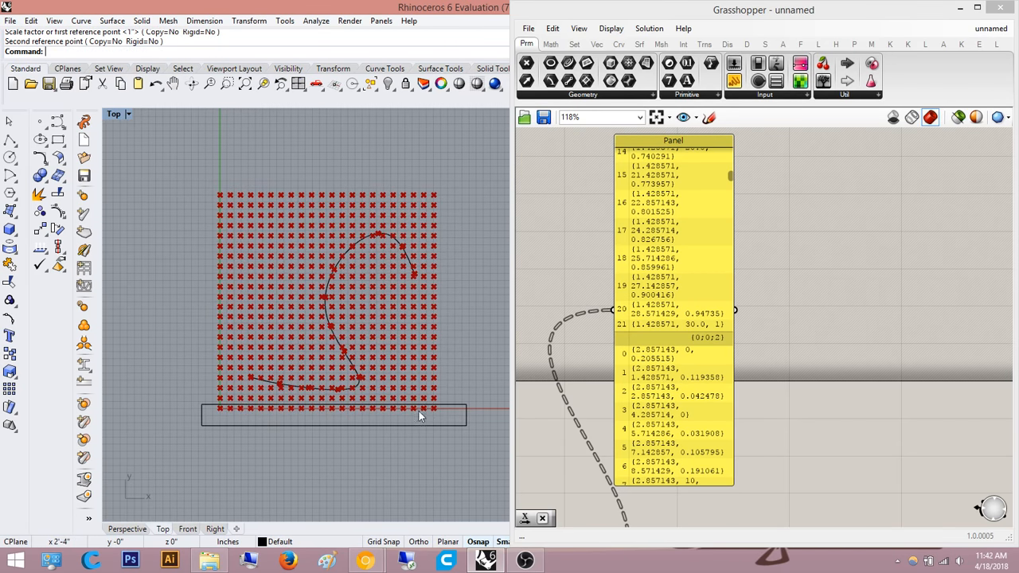
{"action": "mouse_move", "coordinate": [324, 416]}
{"action": "right_mouse_down"}
{"action": "mouse_move", "coordinate": [294, 431]}
{"action": "mouse_move", "coordinate": [332, 431]}
{"action": "right_mouse_up"}
{"action": "scroll", "coordinate": [282, 434], "scroll_direction": "up", "scroll_amount": 8}
{"action": "scroll", "coordinate": [332, 431], "scroll_direction": "down", "scroll_amount": 4}
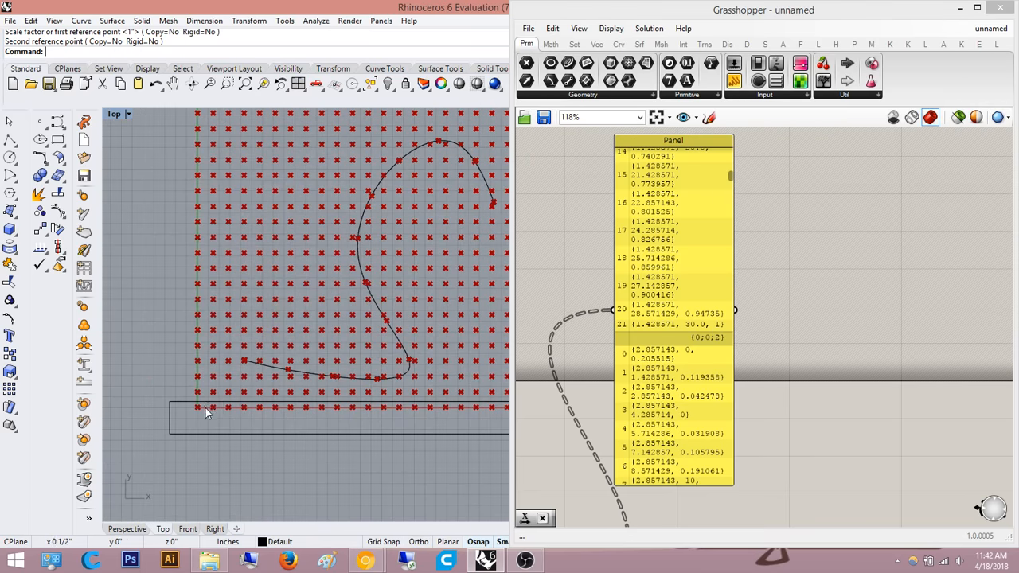
{"action": "scroll", "coordinate": [205, 411], "scroll_direction": "down", "scroll_amount": 2}
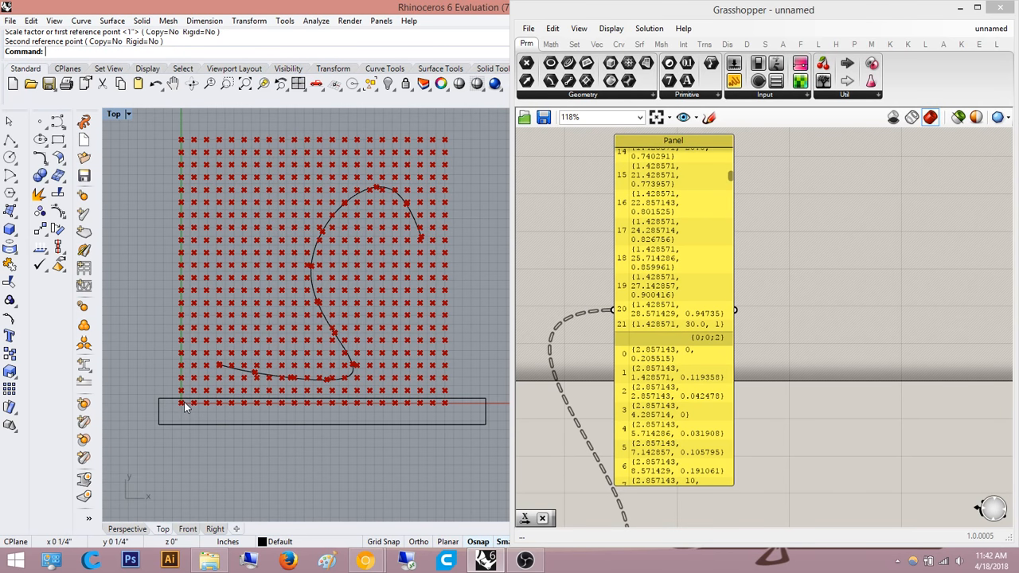
- Add a PolyLine component near the panel and connect the Move component's Geometry output to its Vertices input
{"action": "scroll", "coordinate": [674, 336], "scroll_direction": "down", "scroll_amount": 3}
{"action": "right_click_drag", "start_coordinate": [694, 315], "coordinate": [663, 410]}
{"action": "left_click_drag", "start_coordinate": [670, 415], "coordinate": [678, 330]}
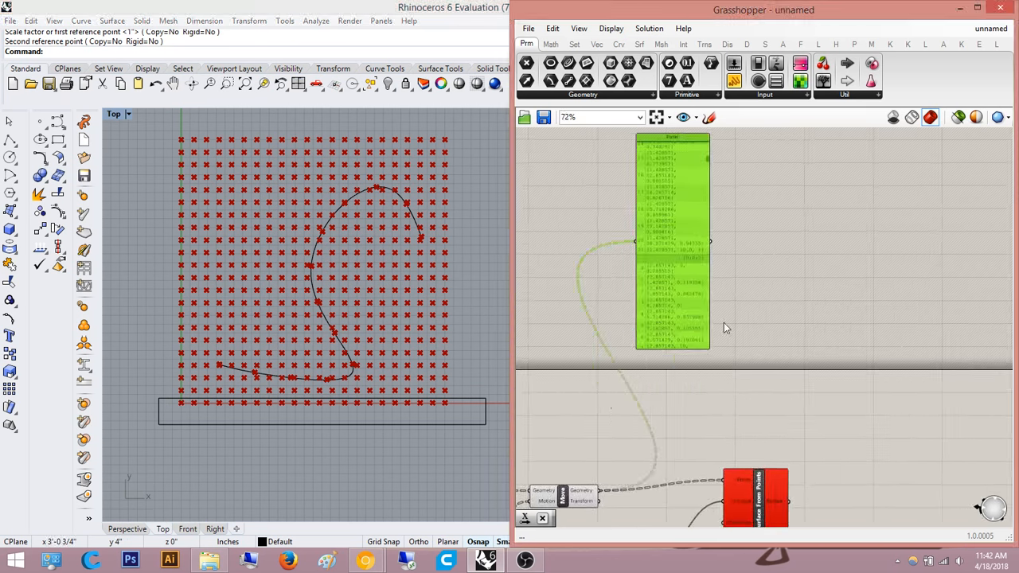
{"action": "double_click", "coordinate": [736, 360]}
{"action": "type", "text": "polyline"}
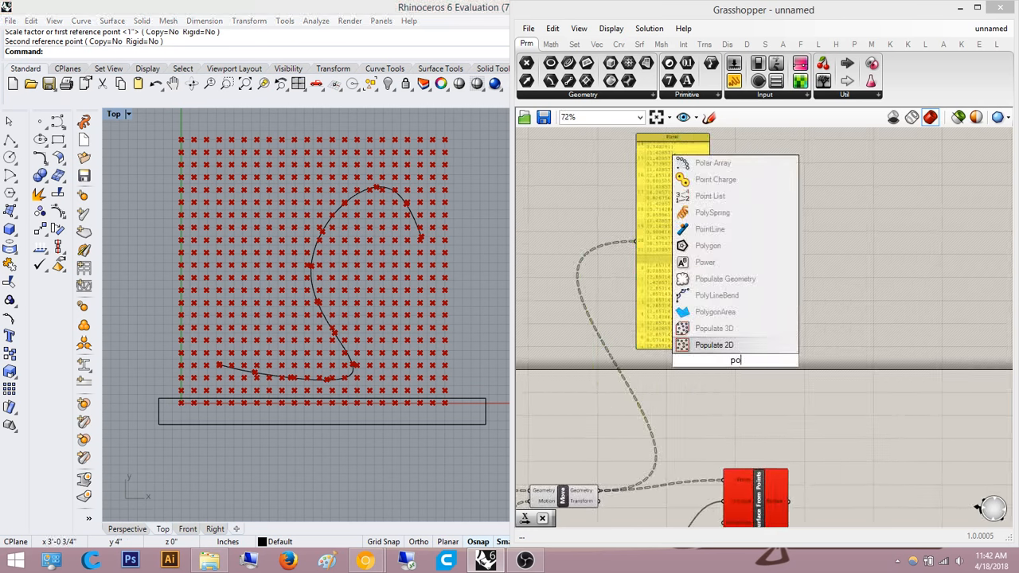
{"action": "key", "text": "Return"}
{"action": "scroll", "coordinate": [735, 365], "scroll_direction": "up", "scroll_amount": 2}
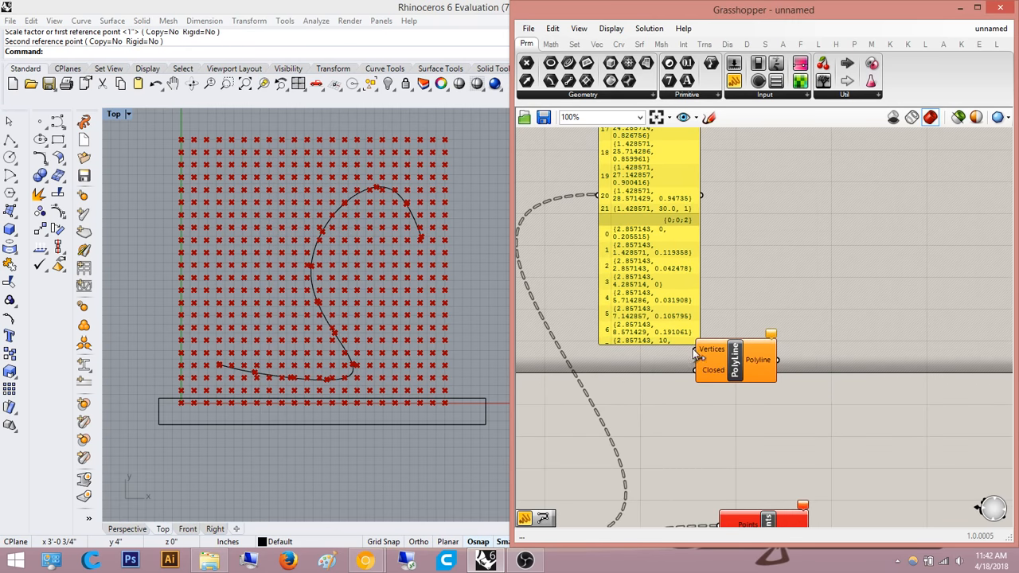
{"action": "scroll", "coordinate": [690, 354], "scroll_direction": "down", "scroll_amount": 6}
{"action": "left_click_drag", "start_coordinate": [693, 350], "coordinate": [629, 433]}
{"action": "scroll", "coordinate": [667, 409], "scroll_direction": "up", "scroll_amount": 4}
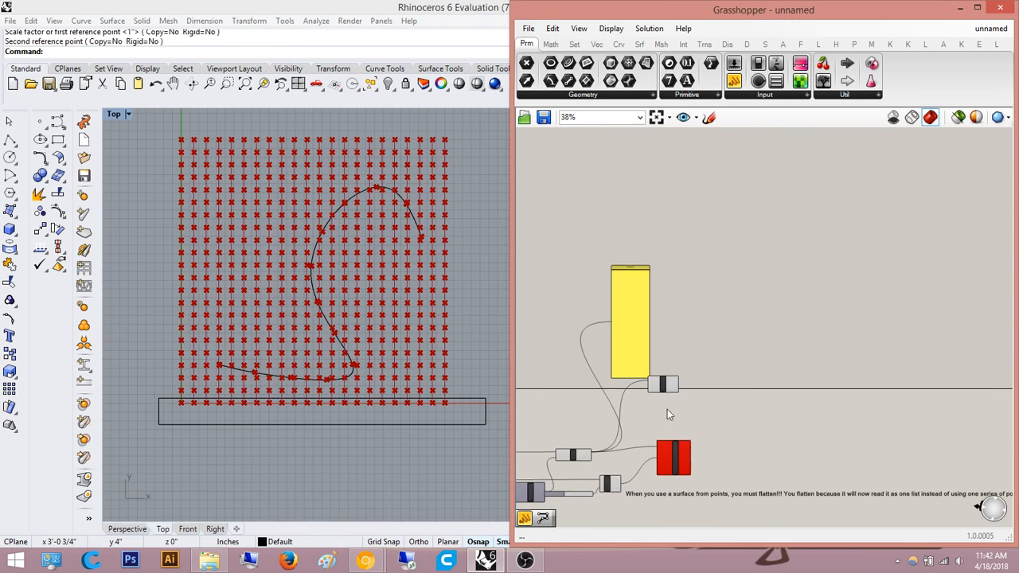
{"action": "left_click", "coordinate": [434, 424]}
{"action": "left_click_drag", "start_coordinate": [287, 436], "coordinate": [367, 422]}
{"action": "key", "text": "ctrl+z"}
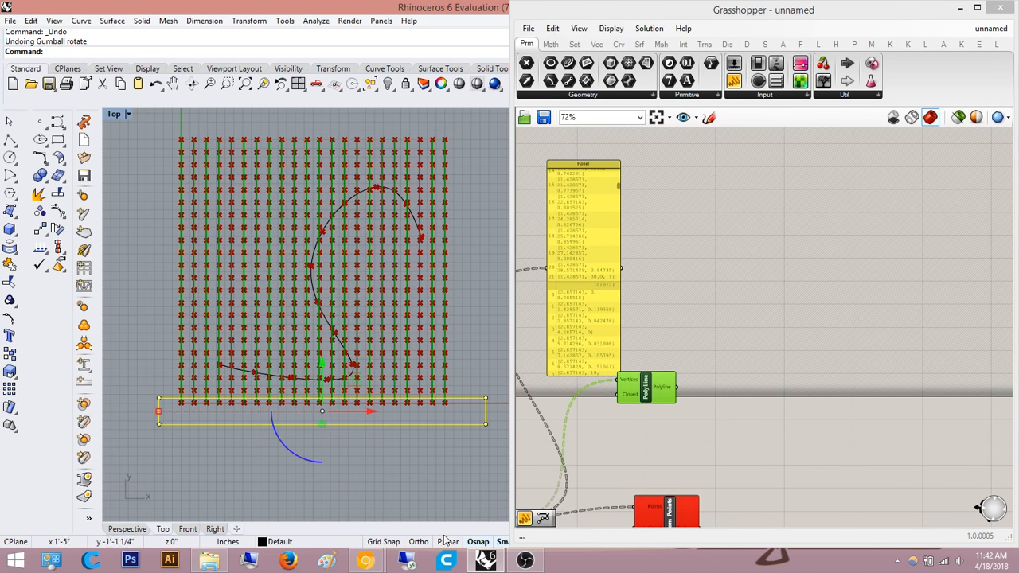
- Rotate the rectangle upright and fit it around the first column of grid points in Top view
{"action": "left_click_drag", "start_coordinate": [288, 451], "coordinate": [364, 461]}
{"action": "right_click_drag", "start_coordinate": [307, 411], "coordinate": [382, 411]}
{"action": "left_click_drag", "start_coordinate": [362, 411], "coordinate": [235, 404]}
{"action": "right_click_drag", "start_coordinate": [270, 373], "coordinate": [272, 400]}
{"action": "left_click_drag", "start_coordinate": [273, 398], "coordinate": [272, 259]}
{"action": "scroll", "coordinate": [258, 322], "scroll_direction": "up", "scroll_amount": 4}
{"action": "left_click_drag", "start_coordinate": [229, 286], "coordinate": [187, 293]}
{"action": "left_click", "coordinate": [220, 328]}
{"action": "scroll", "coordinate": [231, 342], "scroll_direction": "down", "scroll_amount": 2}
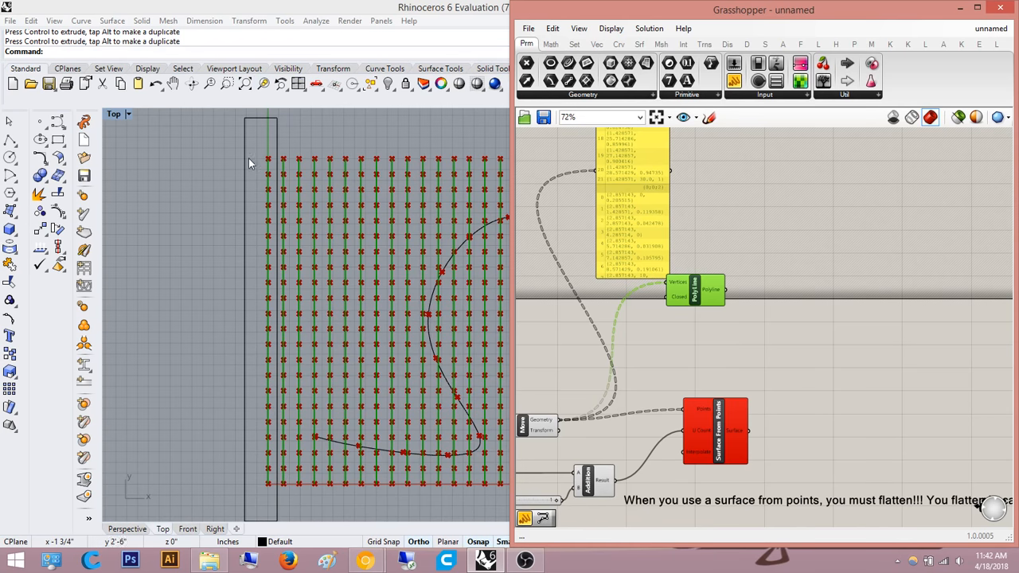
- Move the PolyLine component clear of the panel and flatten its Vertices input
{"action": "right_click_drag", "start_coordinate": [660, 197], "coordinate": [659, 261]}
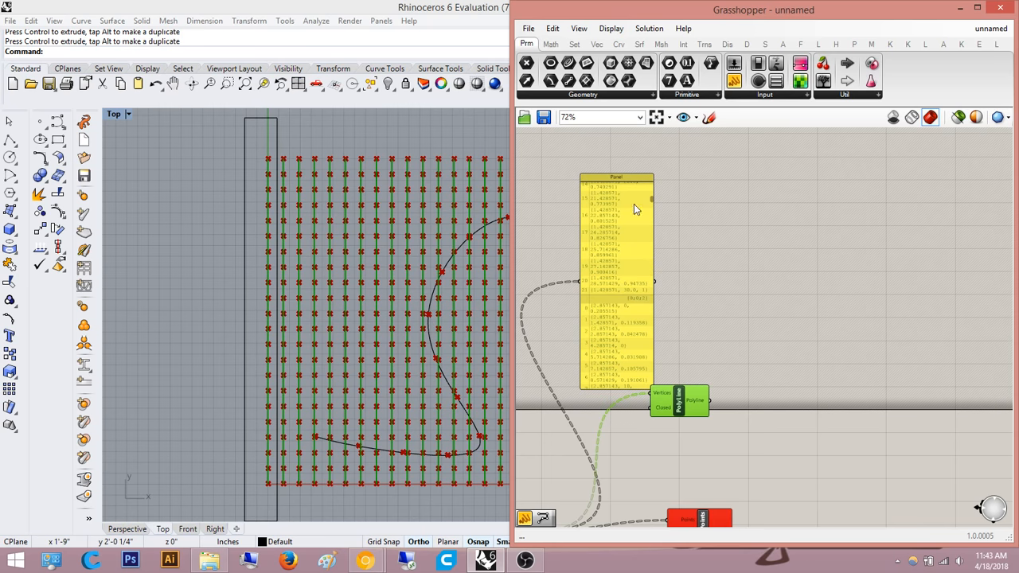
{"action": "right_click_drag", "start_coordinate": [338, 292], "coordinate": [253, 211]}
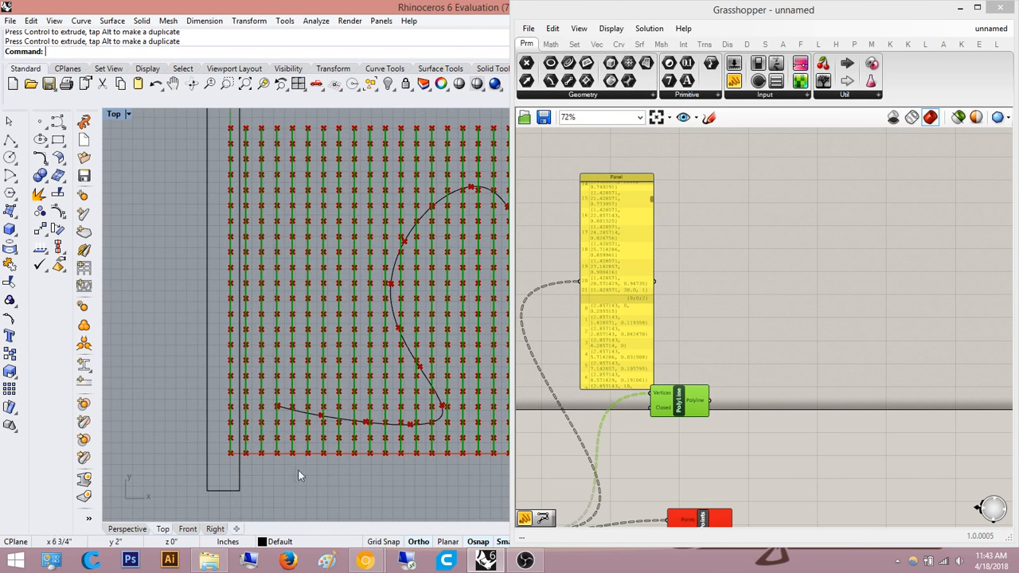
{"action": "right_click_drag", "start_coordinate": [285, 270], "coordinate": [258, 282]}
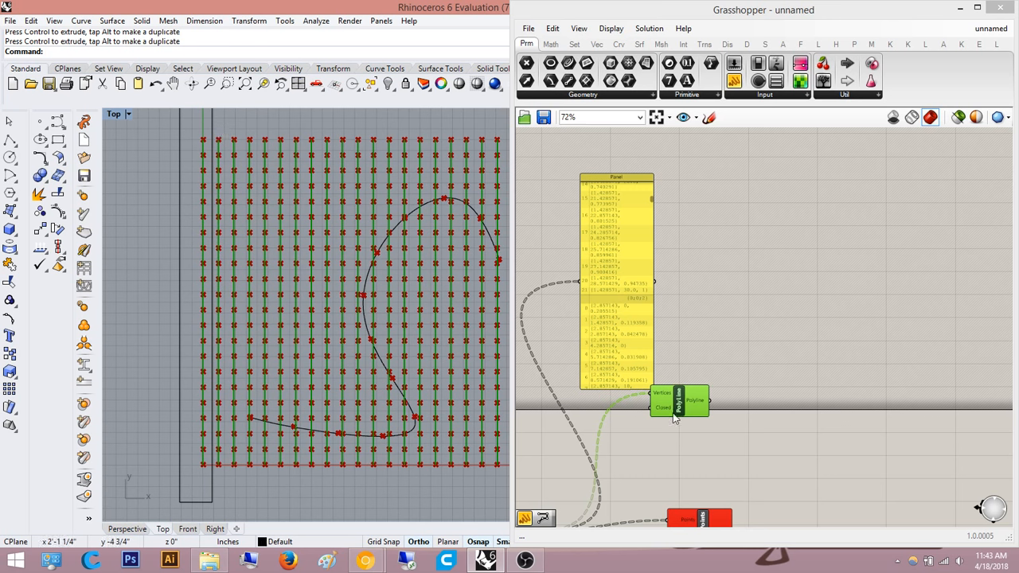
{"action": "scroll", "coordinate": [705, 417], "scroll_direction": "up", "scroll_amount": 6}
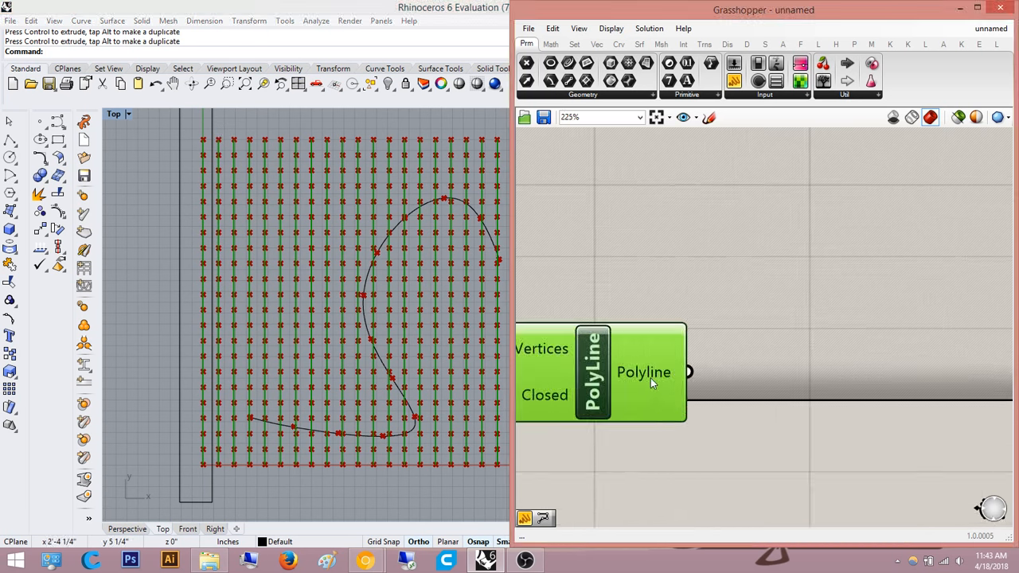
{"action": "scroll", "coordinate": [651, 376], "scroll_direction": "down", "scroll_amount": 5}
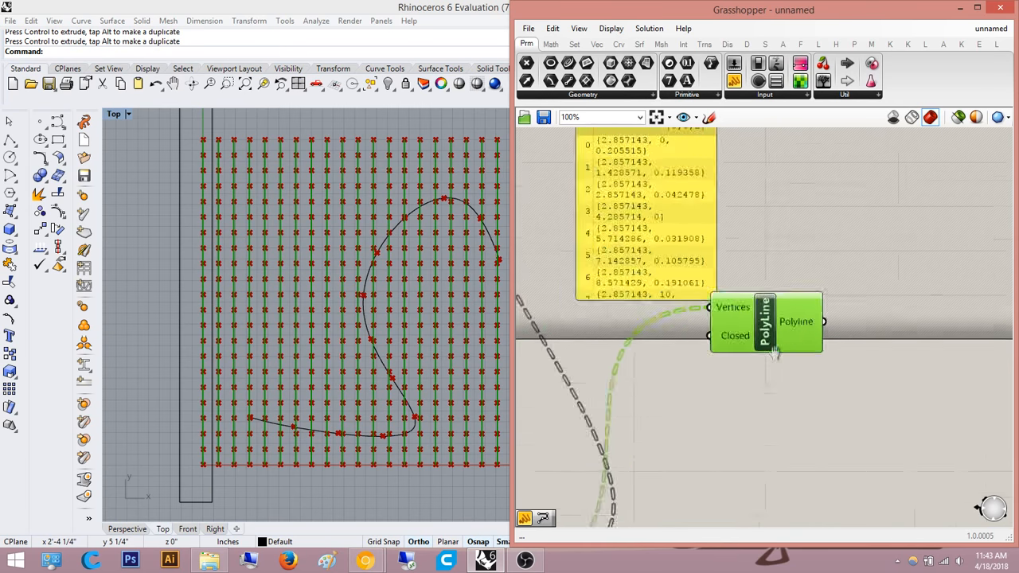
{"action": "left_click_drag", "start_coordinate": [724, 364], "coordinate": [784, 326]}
{"action": "scroll", "coordinate": [744, 344], "scroll_direction": "up", "scroll_amount": 5}
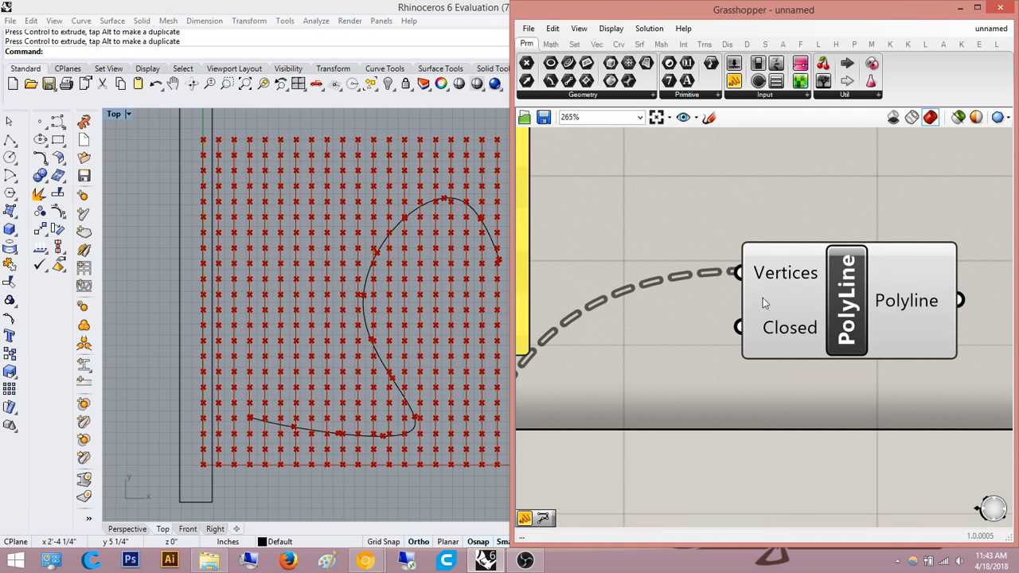
{"action": "right_click", "coordinate": [783, 269]}
{"action": "left_click", "coordinate": [828, 363]}
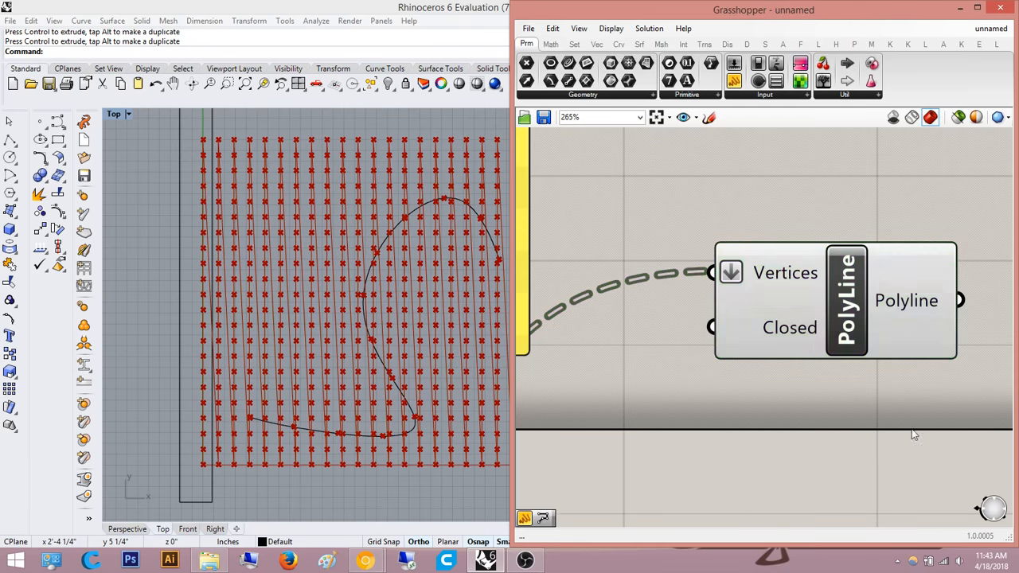
{"action": "scroll", "coordinate": [779, 299], "scroll_direction": "up", "scroll_amount": 2}
- Examine how the flattened polyline runs through the point columns, and delete the PolyLine component
{"action": "mouse_move", "coordinate": [796, 321]}
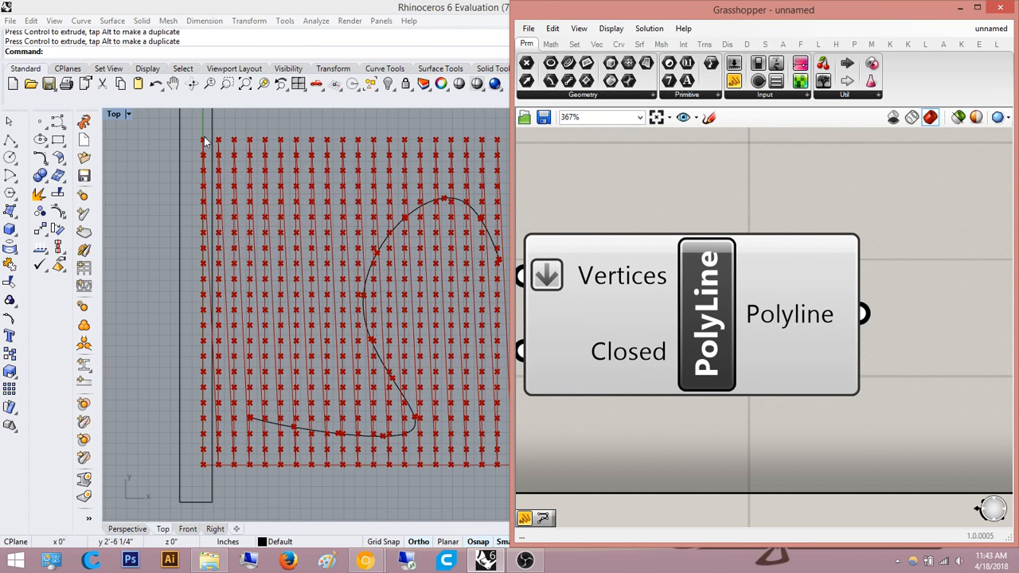
{"action": "left_click", "coordinate": [764, 312]}
{"action": "scroll", "coordinate": [768, 322], "scroll_direction": "down", "scroll_amount": 5}
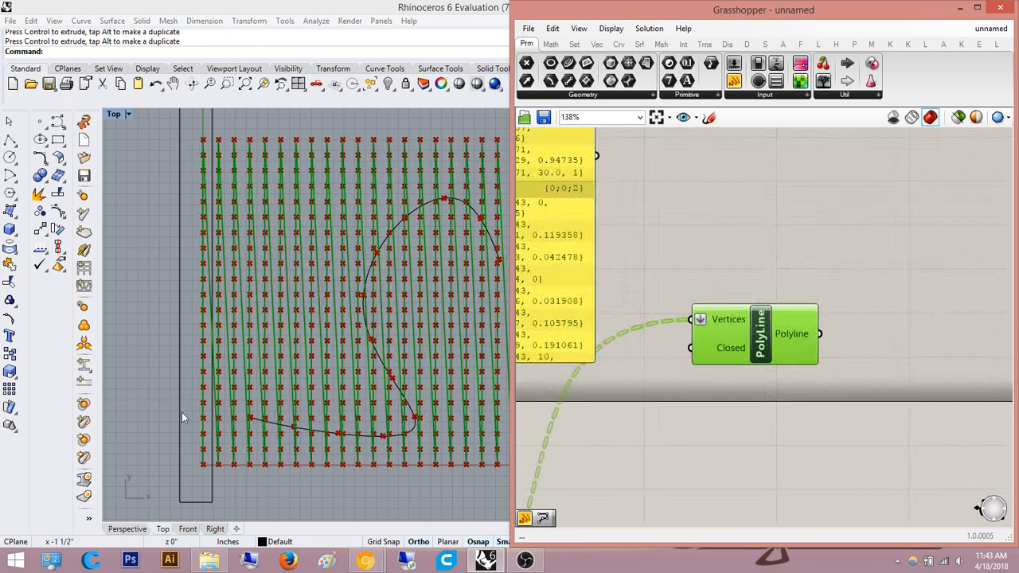
{"action": "key", "text": "Delete"}
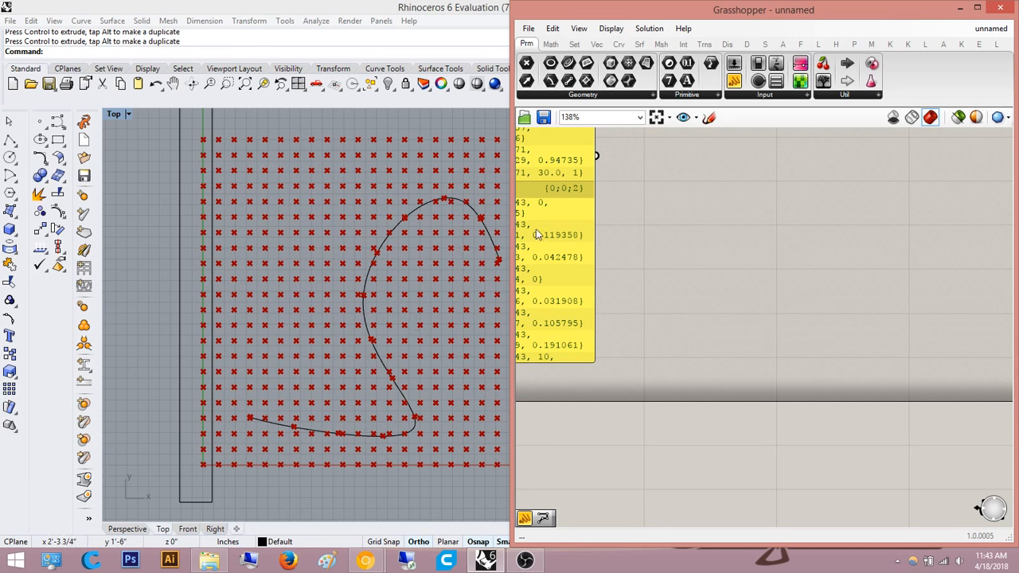
- Add a Flatten Tree component above Surface From Points and connect Move's Geometry output to its Tree input
{"action": "scroll", "coordinate": [671, 316], "scroll_direction": "down", "scroll_amount": 4}
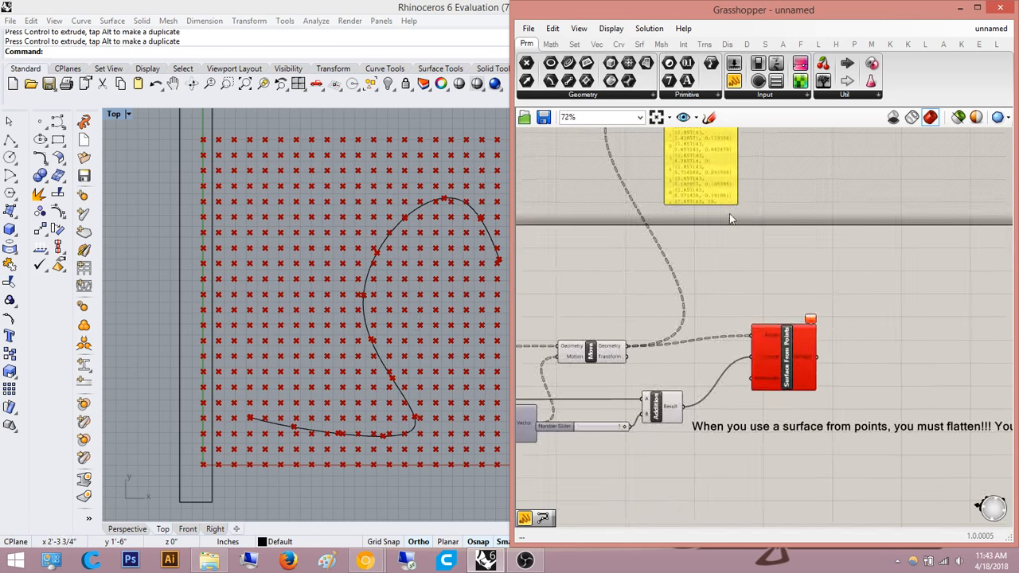
{"action": "double_click", "coordinate": [771, 257]}
{"action": "type", "text": "flatt"}
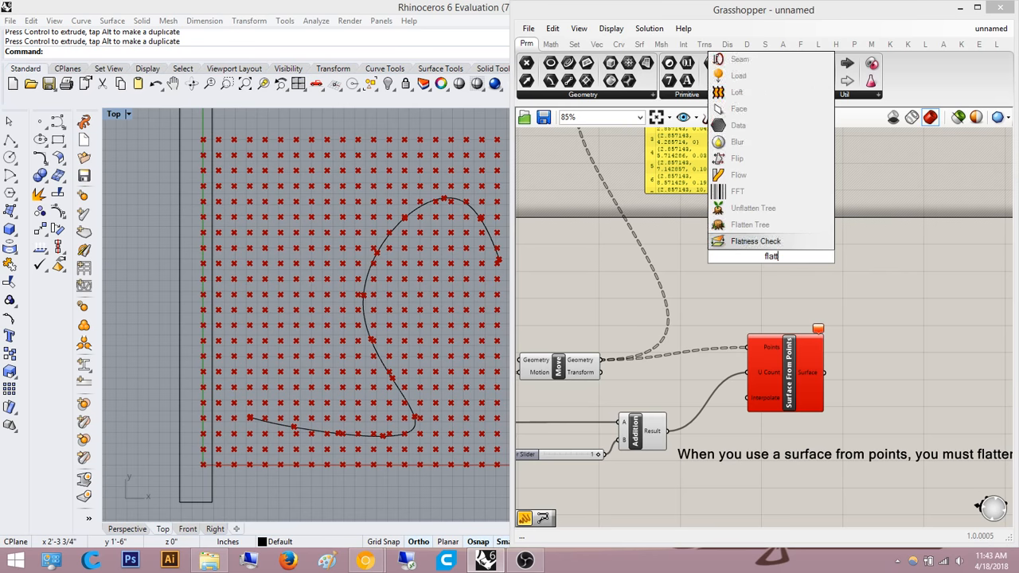
{"action": "key", "text": "Return"}
{"action": "scroll", "coordinate": [771, 260], "scroll_direction": "up", "scroll_amount": 1}
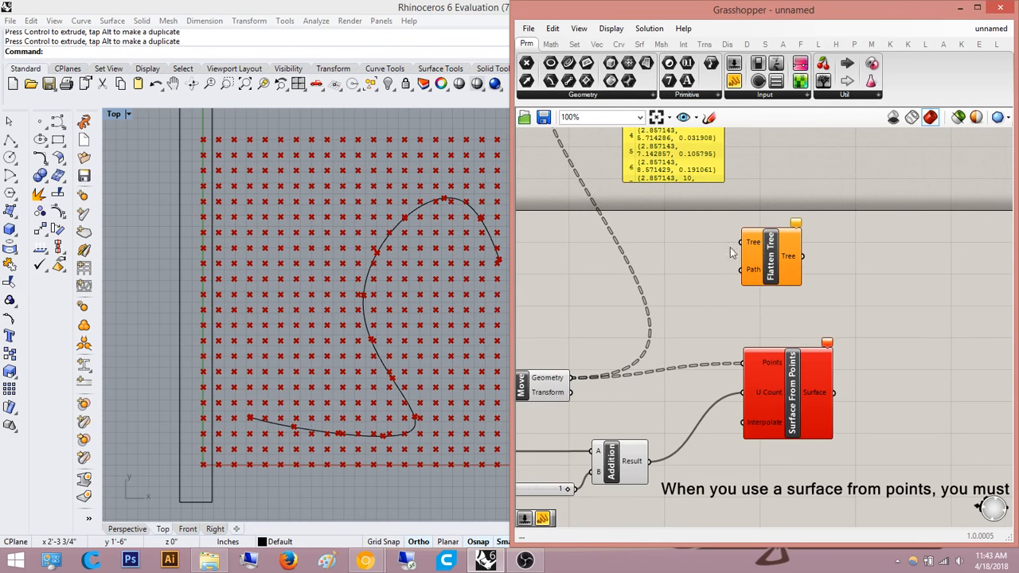
{"action": "left_click_drag", "start_coordinate": [687, 261], "coordinate": [572, 378]}
- Connect the Flatten Tree output to the Points input of Surface From Points and show the model in Perspective view
{"action": "right_click_drag", "start_coordinate": [753, 392], "coordinate": [712, 381]}
{"action": "left_click_drag", "start_coordinate": [714, 382], "coordinate": [826, 379]}
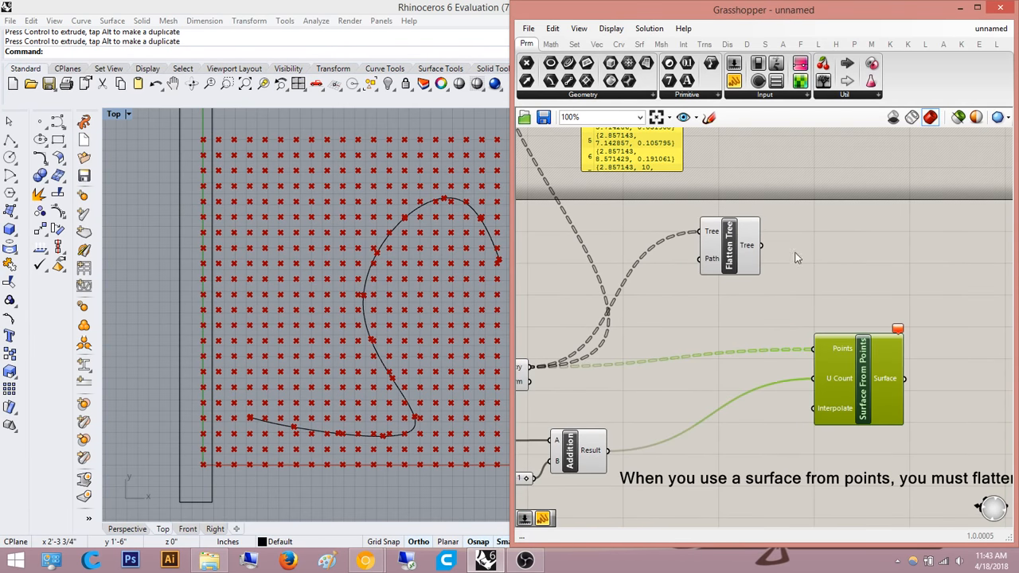
{"action": "left_click_drag", "start_coordinate": [760, 245], "coordinate": [813, 348]}
{"action": "right_click_drag", "start_coordinate": [807, 294], "coordinate": [764, 305]}
{"action": "left_click", "coordinate": [803, 373]}
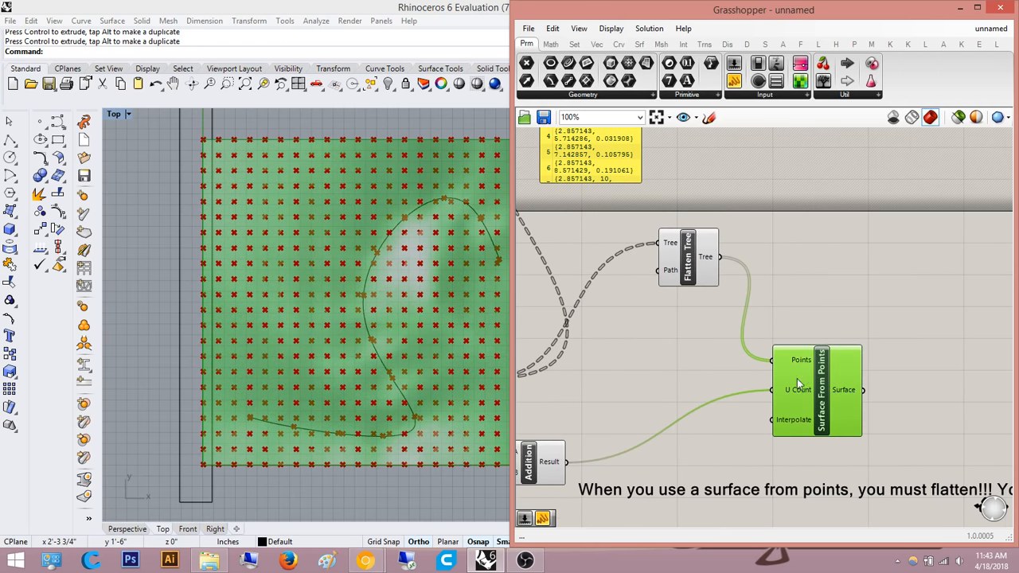
{"action": "left_click", "coordinate": [128, 528]}
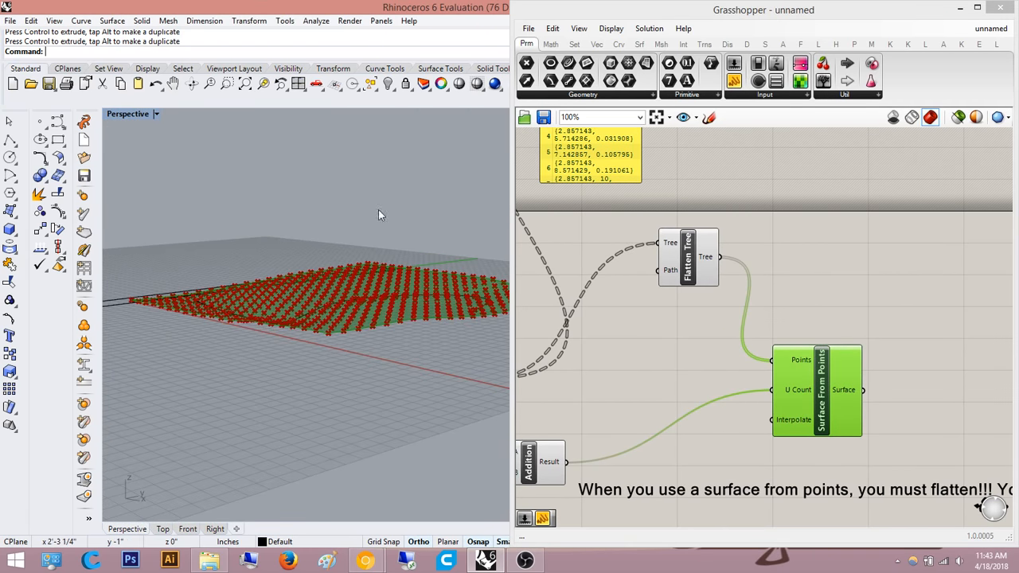
- Turn off the preview of the Move and Flatten Tree components
{"action": "scroll", "coordinate": [985, 322], "scroll_direction": "down", "scroll_amount": 5}
{"action": "scroll", "coordinate": [985, 322], "scroll_direction": "up", "scroll_amount": 2}
{"action": "scroll", "coordinate": [851, 334], "scroll_direction": "down", "scroll_amount": 4}
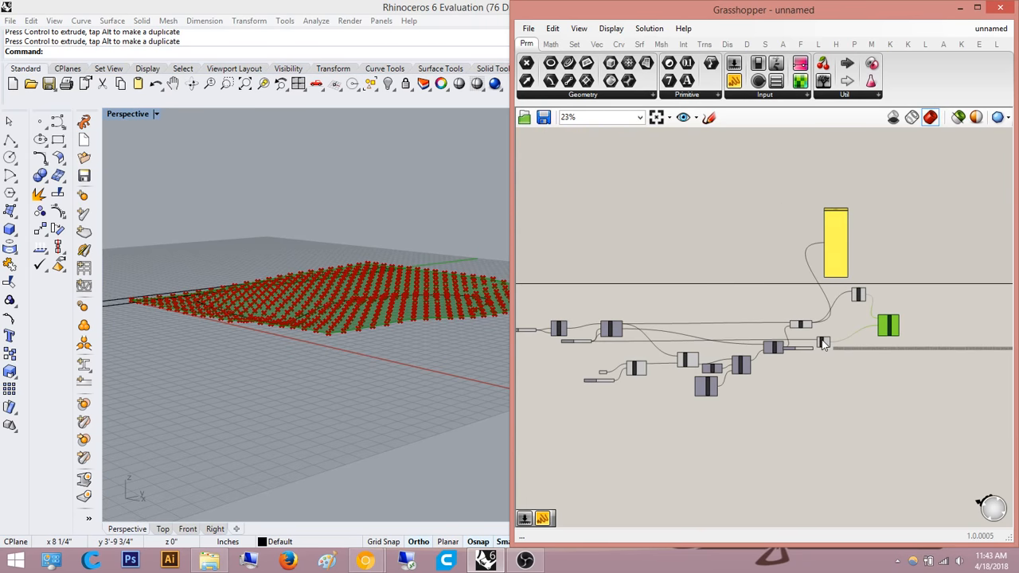
{"action": "scroll", "coordinate": [716, 343], "scroll_direction": "up", "scroll_amount": 6}
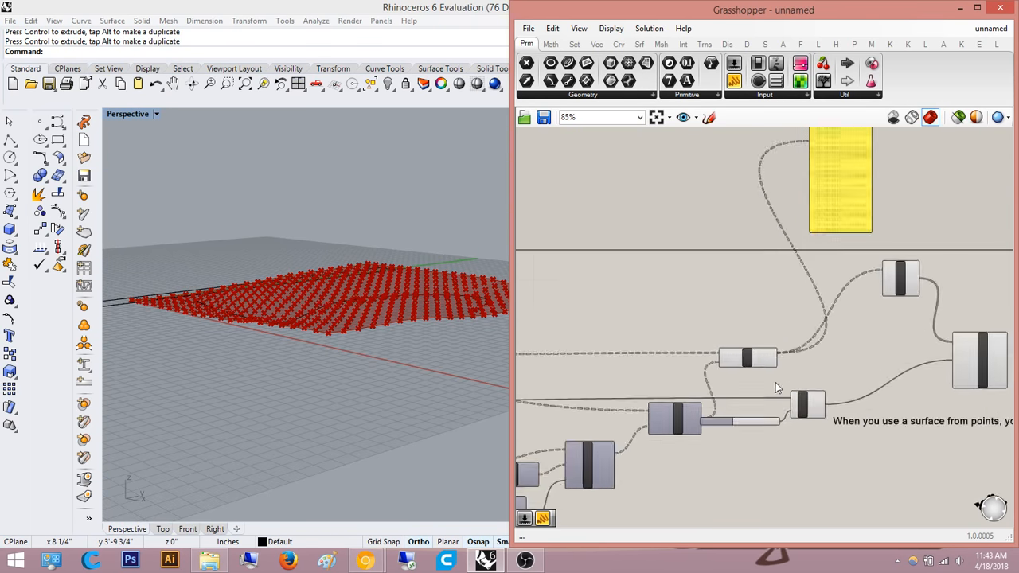
{"action": "left_click", "coordinate": [748, 354]}
{"action": "middle_click", "coordinate": [748, 354]}
{"action": "left_click", "coordinate": [693, 368]}
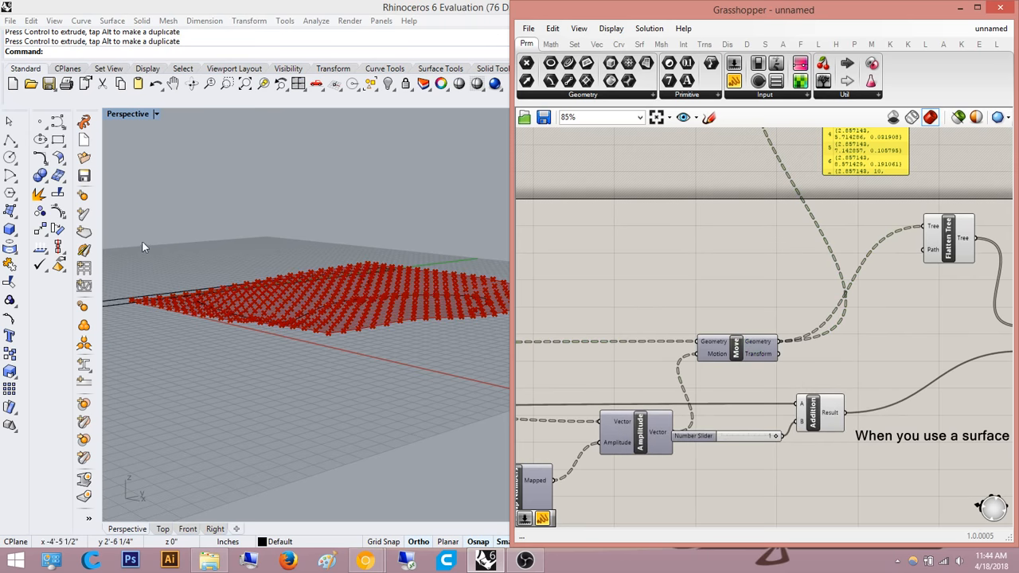
{"action": "left_click", "coordinate": [965, 242]}
{"action": "middle_click", "coordinate": [965, 242]}
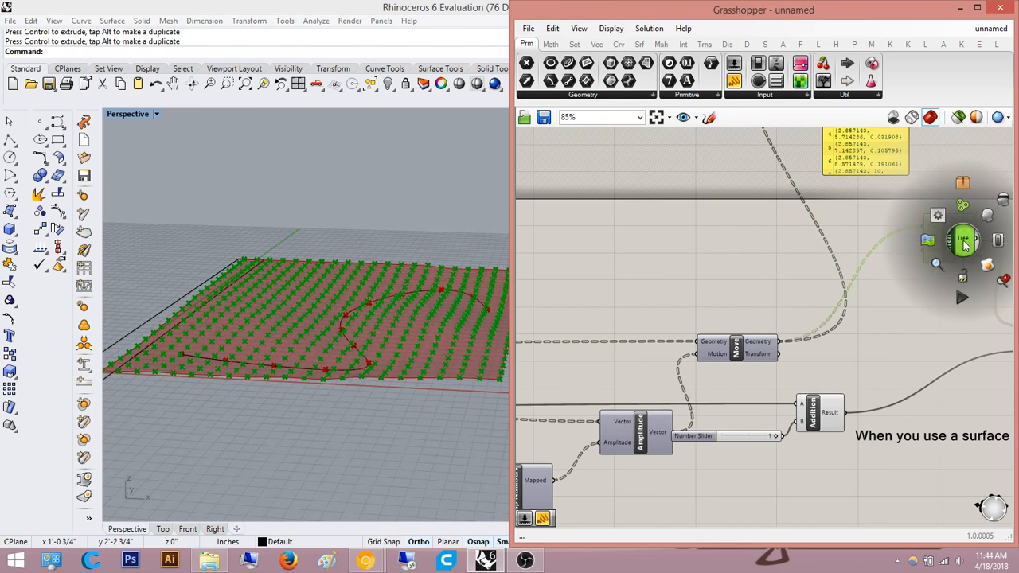
{"action": "left_click", "coordinate": [1007, 205]}
{"action": "left_click", "coordinate": [697, 269]}
- Add a number slider with the value 1 at the Construct Domain component
{"action": "right_click_drag", "start_coordinate": [697, 269], "coordinate": [653, 274]}
{"action": "mouse_move", "coordinate": [307, 304]}
{"action": "right_mouse_down"}
{"action": "mouse_move", "coordinate": [371, 282]}
{"action": "mouse_move", "coordinate": [371, 292]}
{"action": "mouse_move", "coordinate": [334, 281]}
{"action": "mouse_move", "coordinate": [191, 287]}
{"action": "mouse_move", "coordinate": [166, 303]}
{"action": "mouse_move", "coordinate": [321, 298]}
{"action": "mouse_move", "coordinate": [318, 305]}
{"action": "right_mouse_up"}
{"action": "scroll", "coordinate": [698, 345], "scroll_direction": "down", "scroll_amount": 3}
{"action": "right_click_drag", "start_coordinate": [616, 415], "coordinate": [821, 310]}
{"action": "scroll", "coordinate": [648, 405], "scroll_direction": "up", "scroll_amount": 3}
{"action": "scroll", "coordinate": [716, 362], "scroll_direction": "up", "scroll_amount": 5}
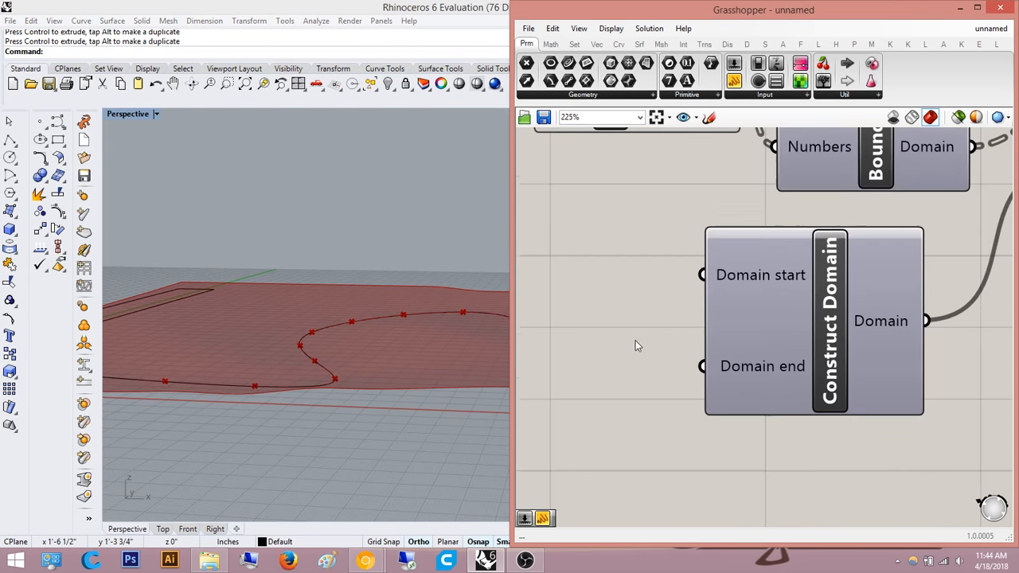
{"action": "double_click", "coordinate": [635, 340]}
{"action": "type", "text": "1"}
{"action": "key", "text": "Return"}
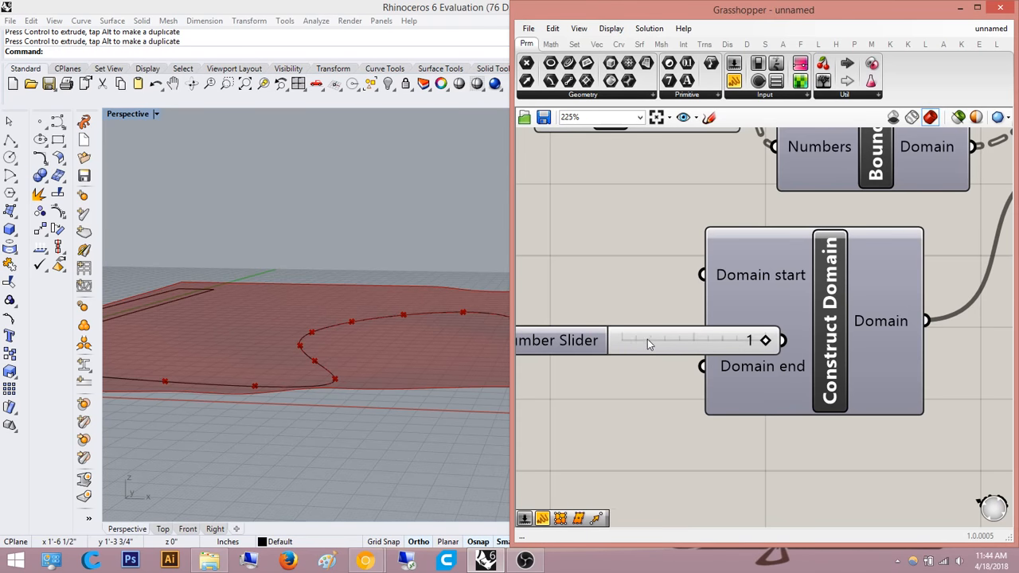
- Move the slider clear of Construct Domain and connect it to the Domain start input
{"action": "scroll", "coordinate": [649, 343], "scroll_direction": "down", "scroll_amount": 2}
{"action": "right_click_drag", "start_coordinate": [670, 347], "coordinate": [784, 350]}
{"action": "left_click_drag", "start_coordinate": [681, 341], "coordinate": [556, 265]}
{"action": "scroll", "coordinate": [847, 303], "scroll_direction": "up", "scroll_amount": 1}
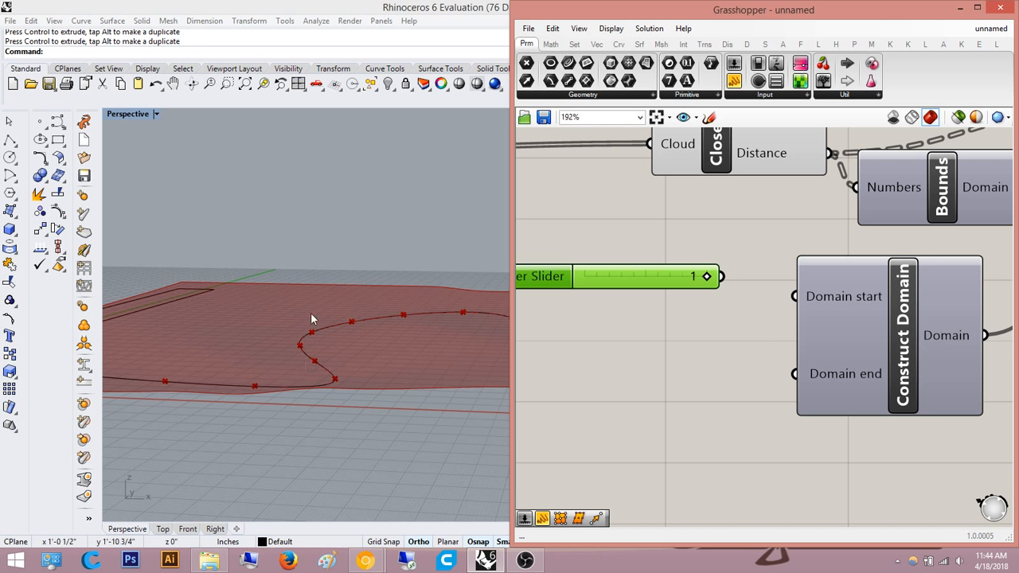
{"action": "left_click_drag", "start_coordinate": [721, 277], "coordinate": [794, 296]}
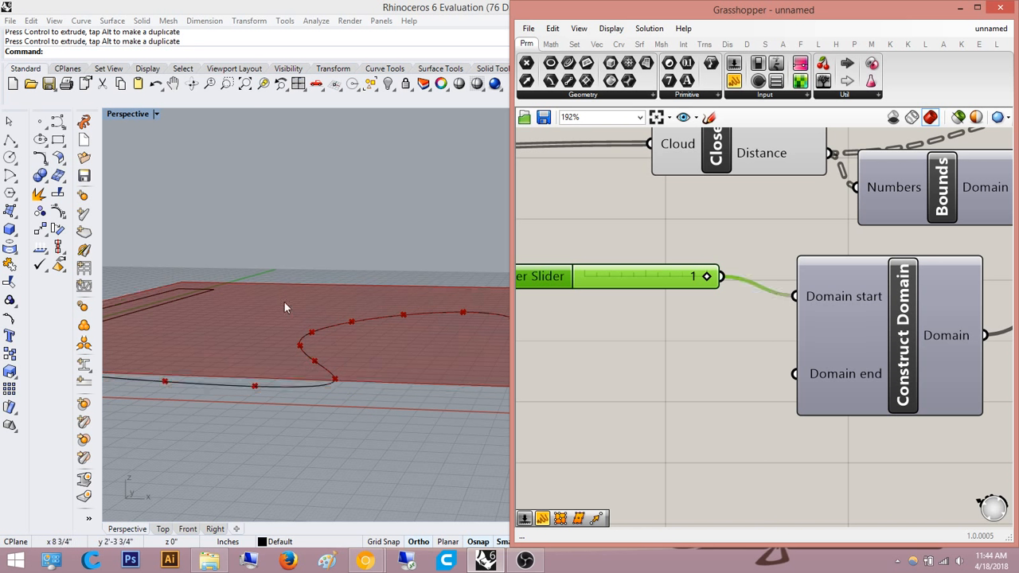
{"action": "mouse_move", "coordinate": [284, 302]}
{"action": "right_mouse_down"}
{"action": "mouse_move", "coordinate": [269, 289]}
{"action": "mouse_move", "coordinate": [275, 314]}
{"action": "right_mouse_up"}
- Add a second number slider with the value 0 and connect it to the Domain end input of Construct Domain
{"action": "double_click", "coordinate": [723, 407]}
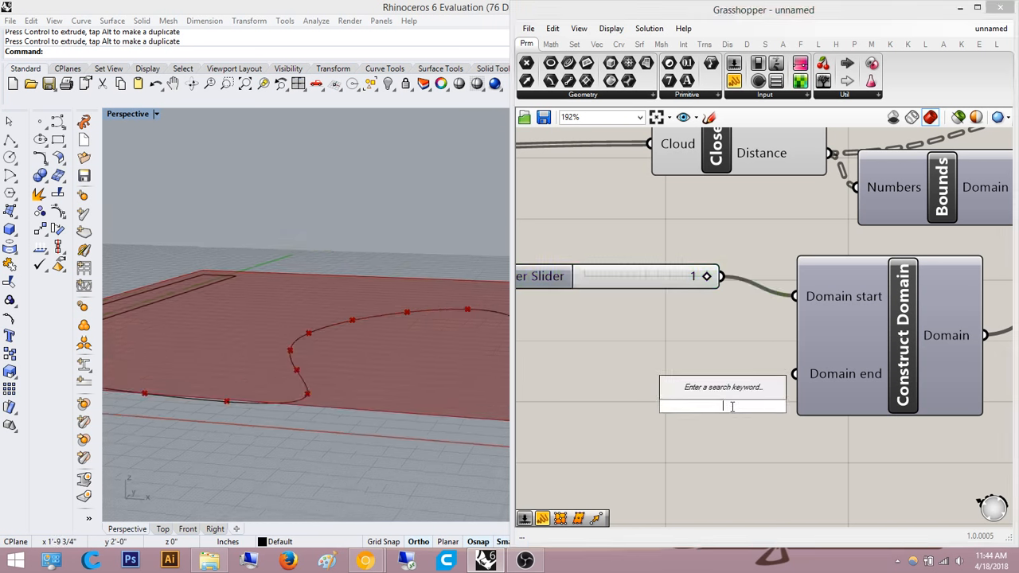
{"action": "type", "text": "0"}
{"action": "key", "text": "Return"}
{"action": "left_click_drag", "start_coordinate": [672, 412], "coordinate": [544, 382]}
{"action": "scroll", "coordinate": [715, 388], "scroll_direction": "up", "scroll_amount": 1}
{"action": "left_click_drag", "start_coordinate": [819, 378], "coordinate": [723, 375]}
- Raise the maximum of the Domain start slider to 20 and set its value to 7
{"action": "right_click_drag", "start_coordinate": [306, 322], "coordinate": [751, 291]}
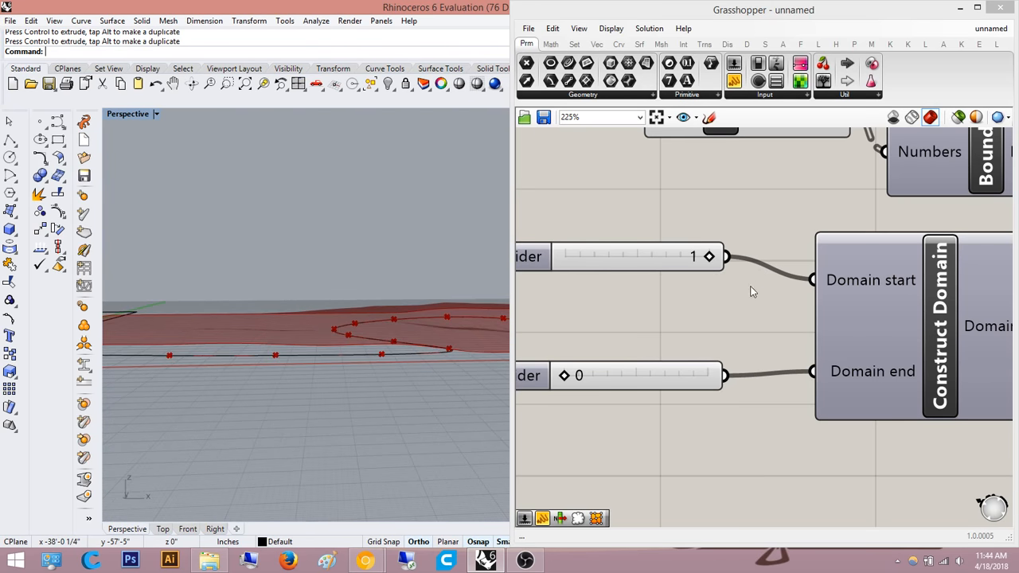
{"action": "right_click_drag", "start_coordinate": [279, 271], "coordinate": [283, 309]}
{"action": "right_click_drag", "start_coordinate": [797, 229], "coordinate": [725, 258]}
{"action": "scroll", "coordinate": [725, 258], "scroll_direction": "down", "scroll_amount": 1}
{"action": "right_click_drag", "start_coordinate": [291, 336], "coordinate": [446, 319]}
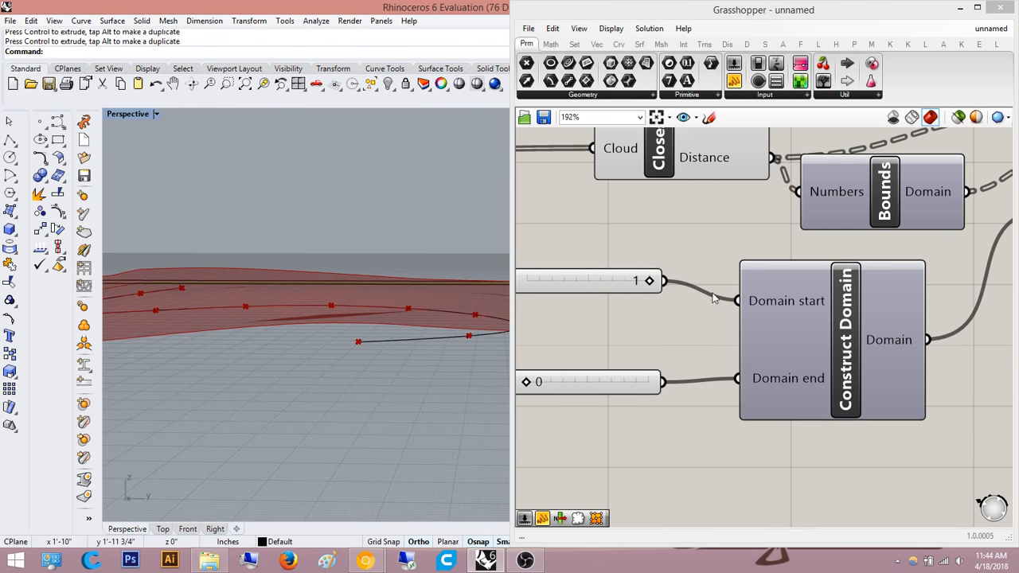
{"action": "right_click_drag", "start_coordinate": [564, 289], "coordinate": [646, 297]}
{"action": "double_click", "coordinate": [548, 284]}
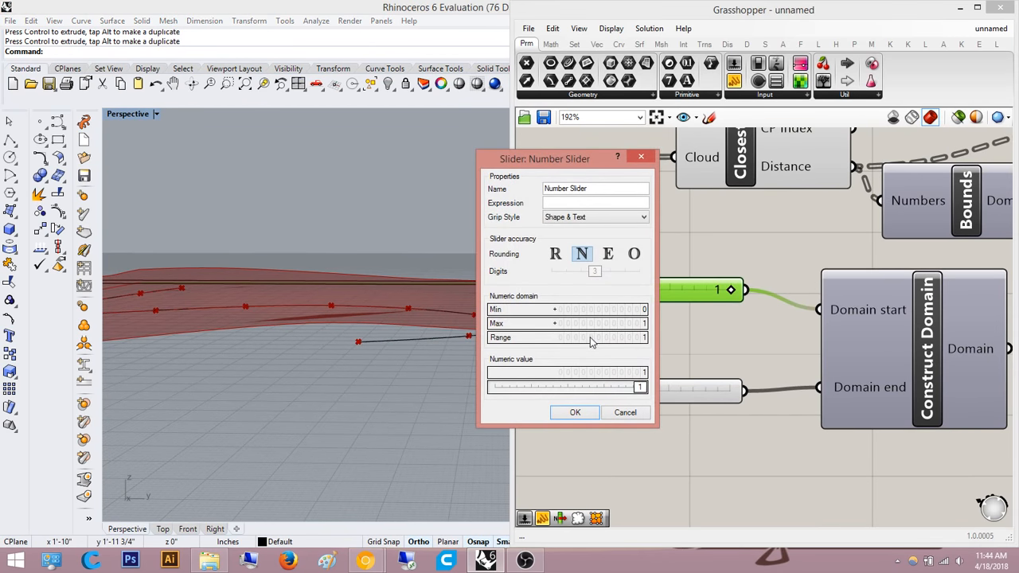
{"action": "double_click", "coordinate": [591, 339]}
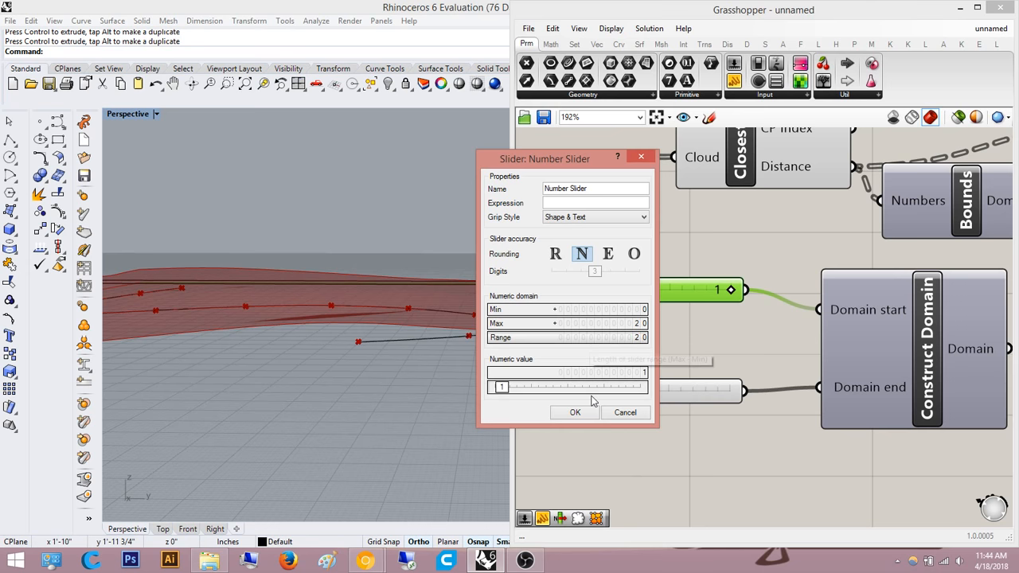
{"action": "left_click", "coordinate": [575, 413]}
{"action": "left_click_drag", "start_coordinate": [641, 294], "coordinate": [651, 289]}
- Examine the rebuilt wavy surface and its attractor curve in the Perspective viewport from several angles and distances
{"action": "right_click_drag", "start_coordinate": [291, 216], "coordinate": [406, 322]}
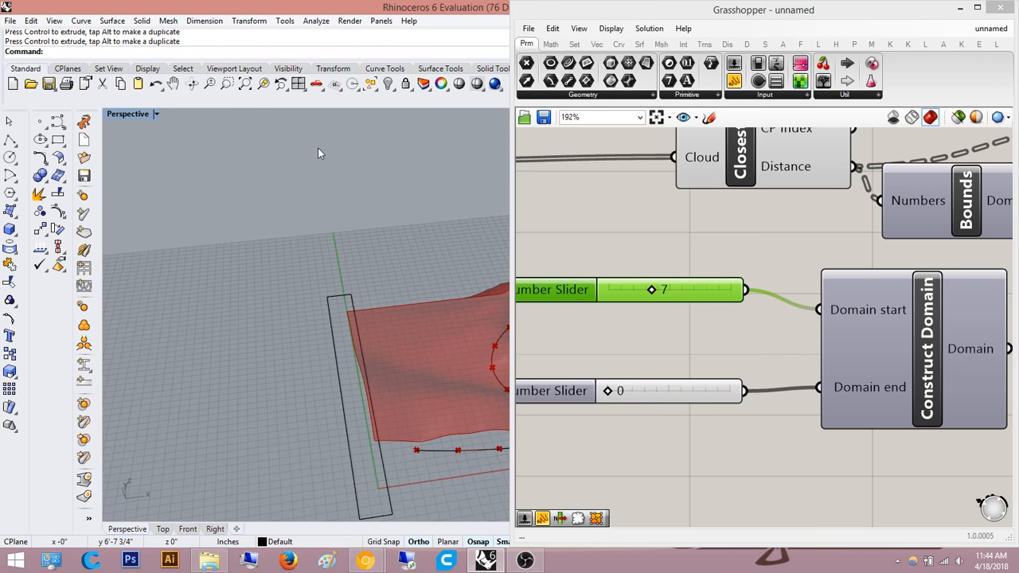
{"action": "right_click_drag", "start_coordinate": [448, 359], "coordinate": [357, 270]}
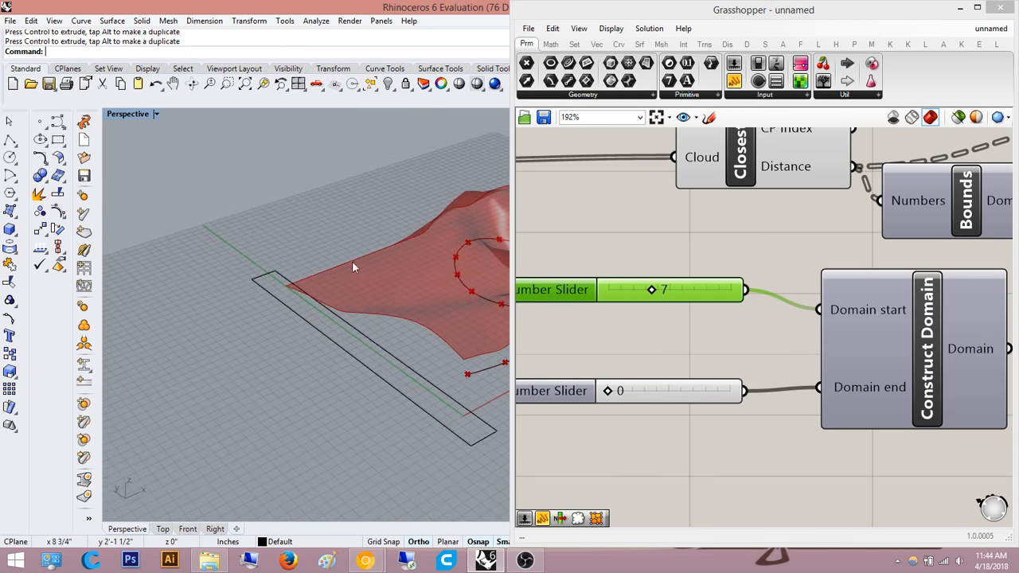
{"action": "right_click_drag", "start_coordinate": [464, 304], "coordinate": [409, 331]}
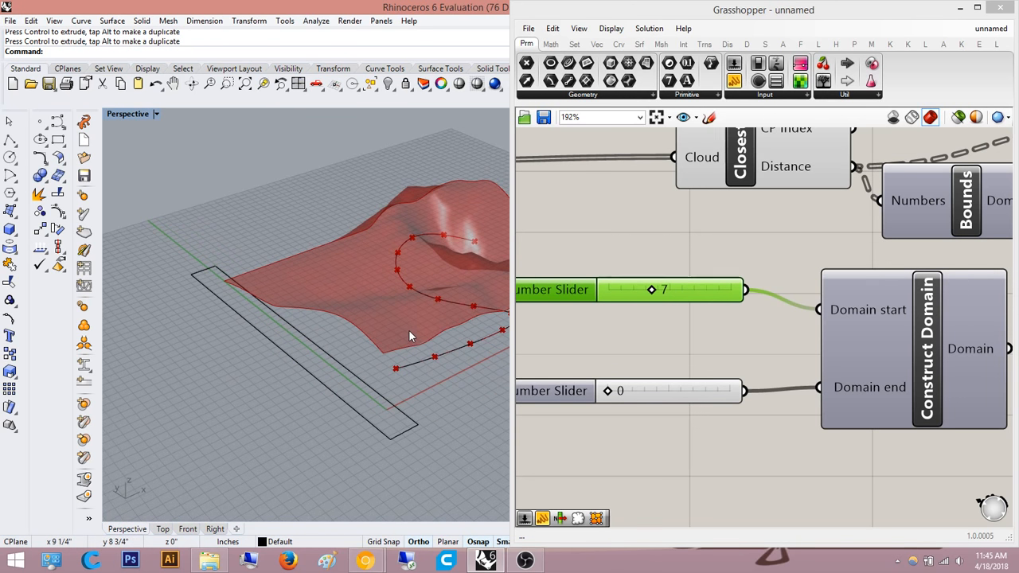
{"action": "right_click_drag", "start_coordinate": [412, 289], "coordinate": [376, 355]}
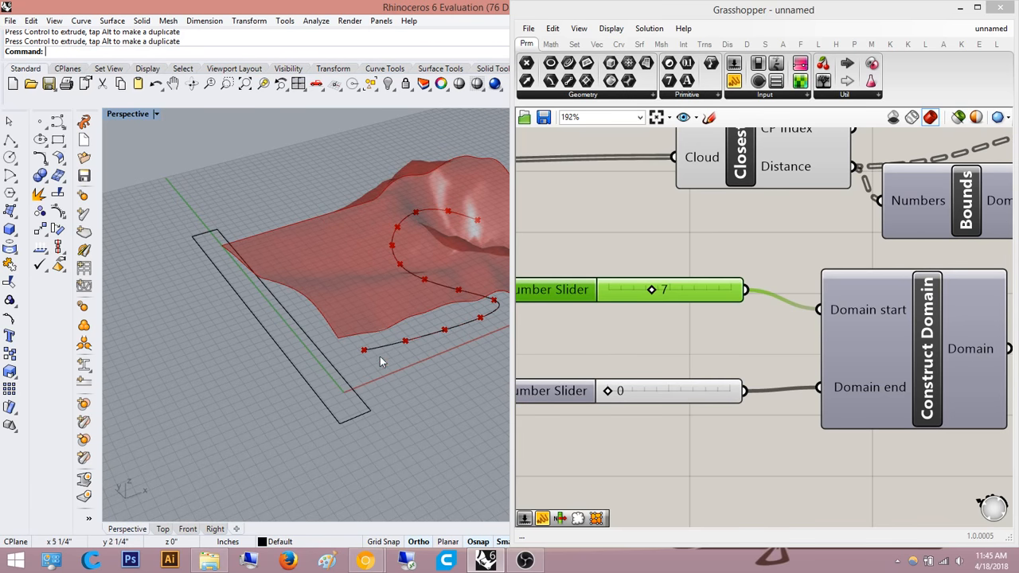
{"action": "right_click_drag", "start_coordinate": [389, 326], "coordinate": [358, 330]}
{"action": "scroll", "coordinate": [371, 350], "scroll_direction": "up", "scroll_amount": 10}
{"action": "right_click_drag", "start_coordinate": [372, 382], "coordinate": [481, 245]}
{"action": "scroll", "coordinate": [373, 315], "scroll_direction": "down", "scroll_amount": 6}
{"action": "scroll", "coordinate": [353, 320], "scroll_direction": "down", "scroll_amount": 6}
{"action": "scroll", "coordinate": [376, 295], "scroll_direction": "up", "scroll_amount": 8}
{"action": "right_click_drag", "start_coordinate": [334, 359], "coordinate": [311, 379]}
{"action": "left_click", "coordinate": [670, 351]}
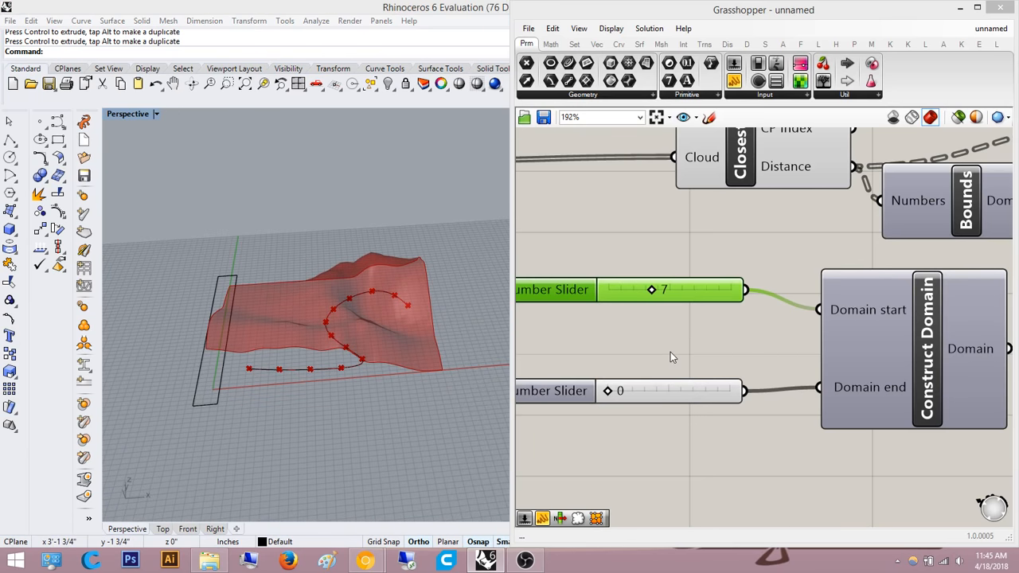
- Move the Curve parameter, its count slider and Divide Curve well away from Closest Point, below the Plane Surface components
{"action": "scroll", "coordinate": [670, 352], "scroll_direction": "down", "scroll_amount": 8}
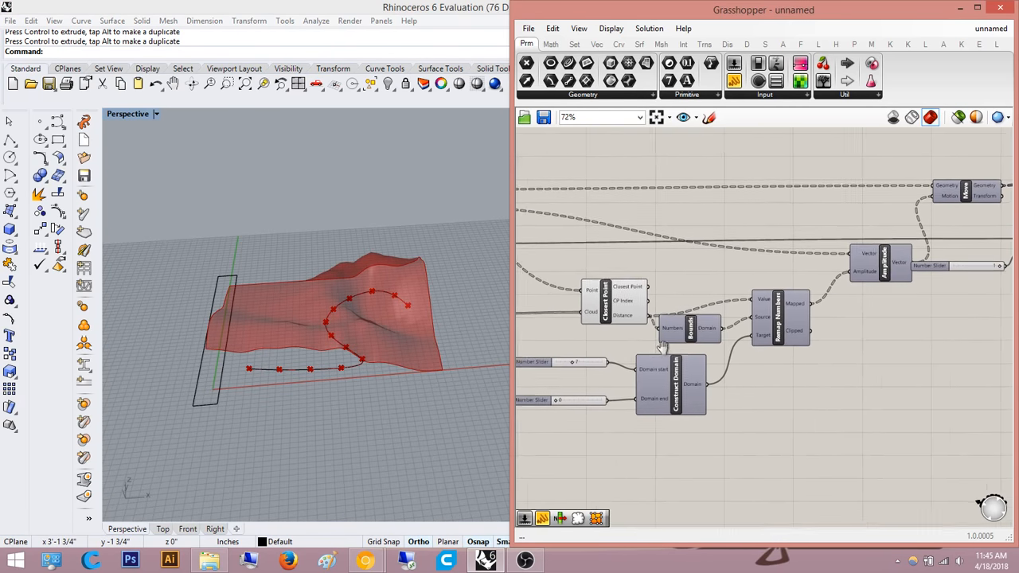
{"action": "right_click_drag", "start_coordinate": [649, 329], "coordinate": [782, 325]}
{"action": "scroll", "coordinate": [687, 334], "scroll_direction": "up", "scroll_amount": 4}
{"action": "left_click_drag", "start_coordinate": [667, 402], "coordinate": [539, 299]}
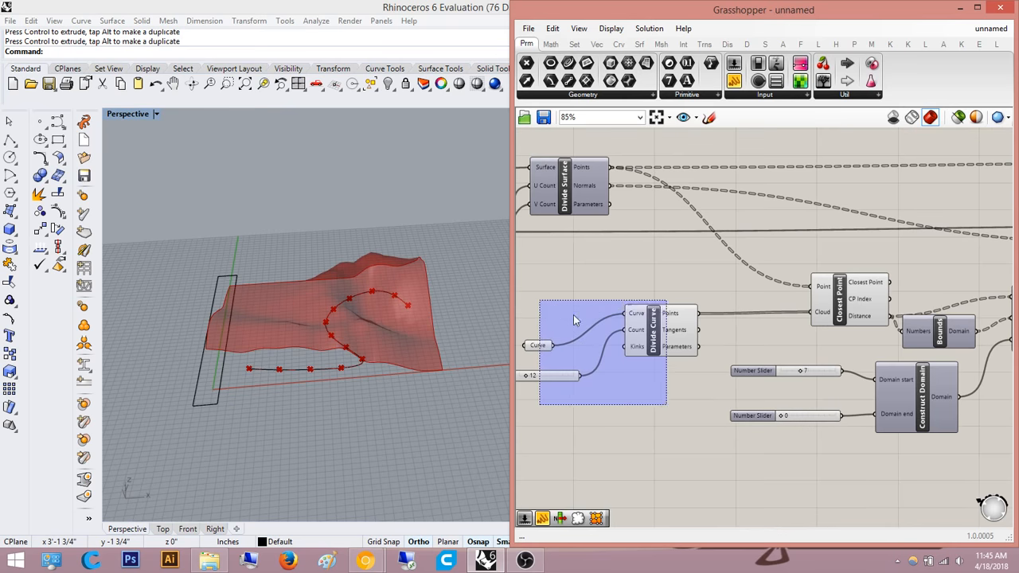
{"action": "right_click_drag", "start_coordinate": [606, 337], "coordinate": [777, 308]}
{"action": "left_click_drag", "start_coordinate": [814, 321], "coordinate": [537, 390]}
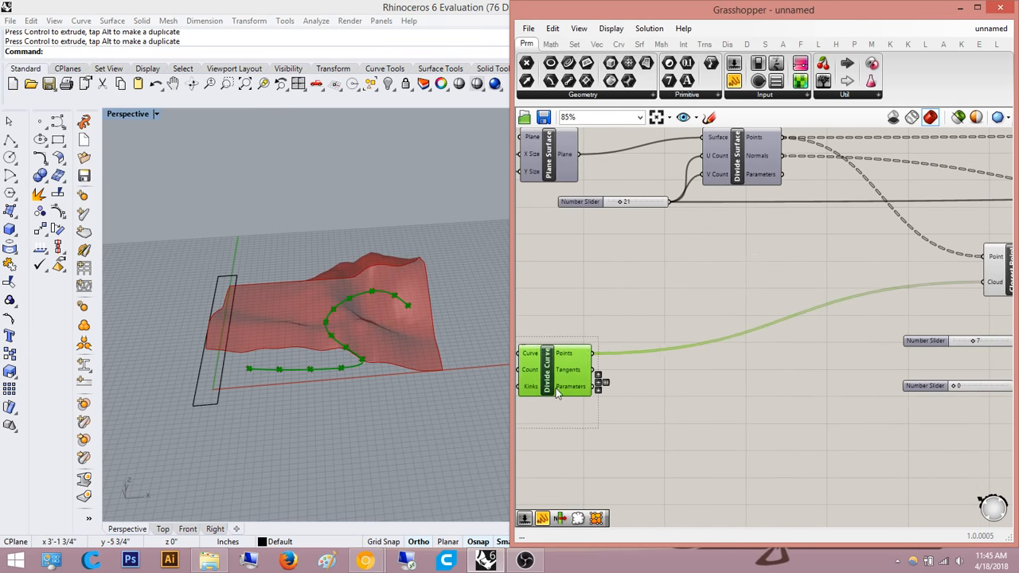
{"action": "right_click_drag", "start_coordinate": [563, 410], "coordinate": [798, 341]}
{"action": "scroll", "coordinate": [797, 341], "scroll_direction": "down", "scroll_amount": 3}
{"action": "scroll", "coordinate": [798, 340], "scroll_direction": "up", "scroll_amount": 1}
{"action": "left_click_drag", "start_coordinate": [802, 316], "coordinate": [654, 388]}
{"action": "middle_click", "coordinate": [678, 370]}
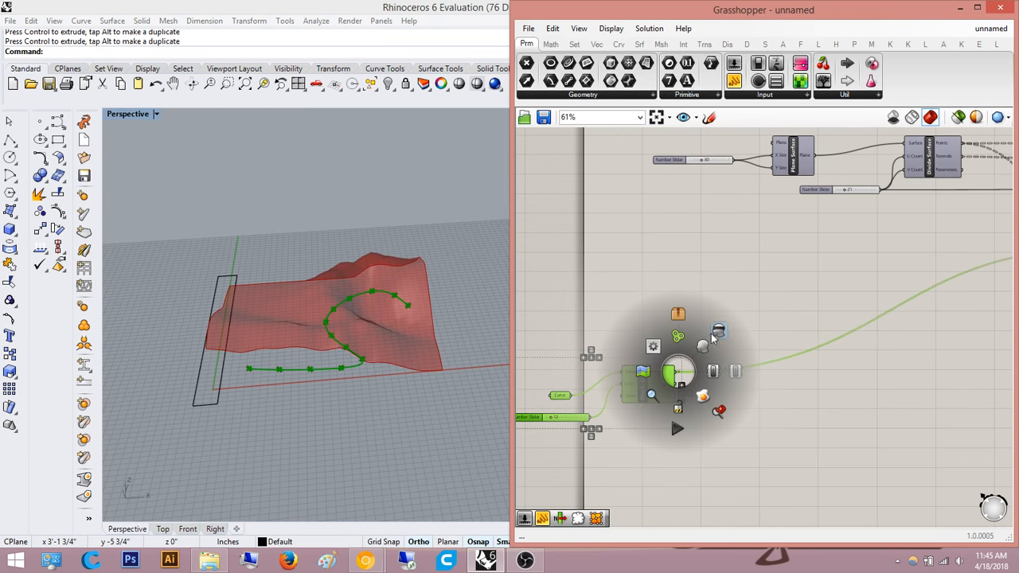
{"action": "left_click", "coordinate": [679, 324]}
{"action": "left_click", "coordinate": [766, 296]}
- Move the Closest Point component away from Bounds to make room between them
{"action": "right_click_drag", "start_coordinate": [836, 334], "coordinate": [751, 364]}
{"action": "scroll", "coordinate": [751, 364], "scroll_direction": "down", "scroll_amount": 2}
{"action": "right_click_drag", "start_coordinate": [891, 324], "coordinate": [735, 397]}
{"action": "scroll", "coordinate": [795, 395], "scroll_direction": "up", "scroll_amount": 4}
{"action": "left_click_drag", "start_coordinate": [766, 385], "coordinate": [639, 385]}
{"action": "left_click", "coordinate": [699, 348]}
- Move Construct Domain and its two number sliders further down, clear of the Bounds component
{"action": "right_click_drag", "start_coordinate": [938, 415], "coordinate": [850, 331]}
{"action": "left_click_drag", "start_coordinate": [829, 507], "coordinate": [642, 367]}
{"action": "left_click_drag", "start_coordinate": [766, 382], "coordinate": [768, 480]}
{"action": "left_click", "coordinate": [783, 382]}
- Lower the Domain start slider to 3
{"action": "right_click_drag", "start_coordinate": [788, 367], "coordinate": [799, 360]}
{"action": "scroll", "coordinate": [684, 446], "scroll_direction": "up", "scroll_amount": 4}
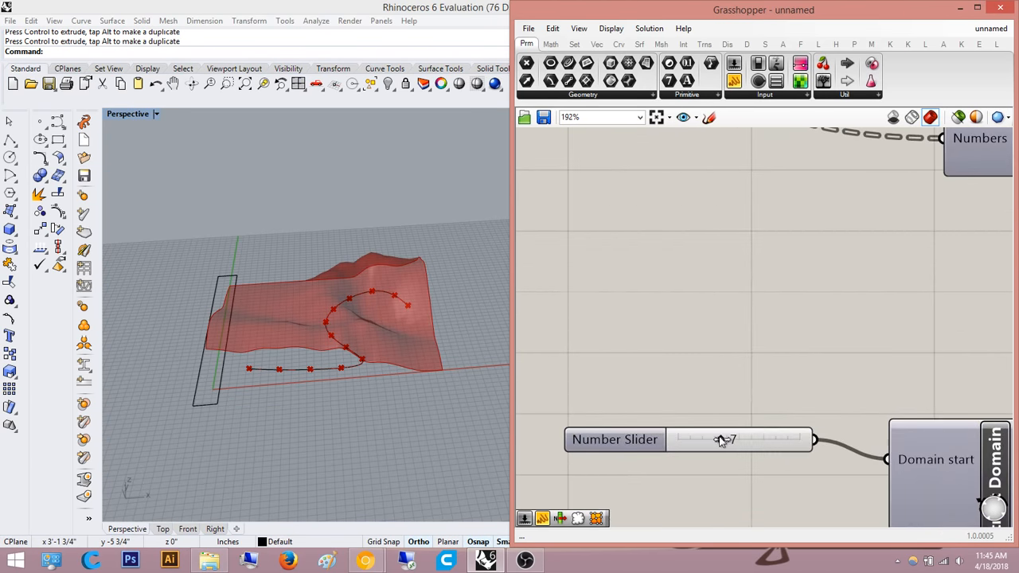
{"action": "left_click_drag", "start_coordinate": [724, 437], "coordinate": [700, 438]}
{"action": "scroll", "coordinate": [866, 342], "scroll_direction": "down", "scroll_amount": 2}
{"action": "scroll", "coordinate": [866, 342], "scroll_direction": "down", "scroll_amount": 3}
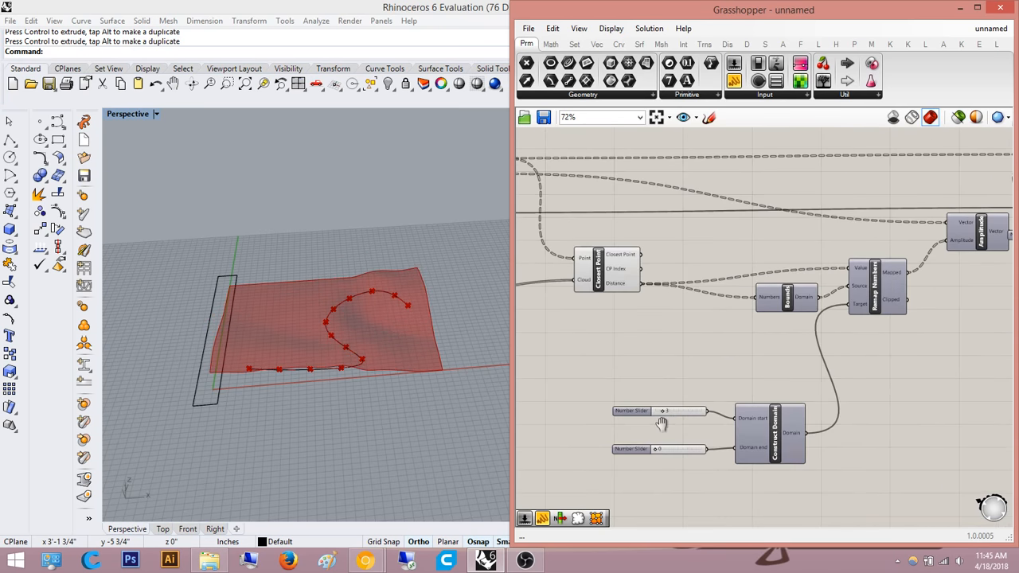
- Search the components for "graph" and add a Graph Mapper between Closest Point and Bounds
{"action": "right_click_drag", "start_coordinate": [684, 345], "coordinate": [838, 315]}
{"action": "right_click_drag", "start_coordinate": [581, 371], "coordinate": [752, 404]}
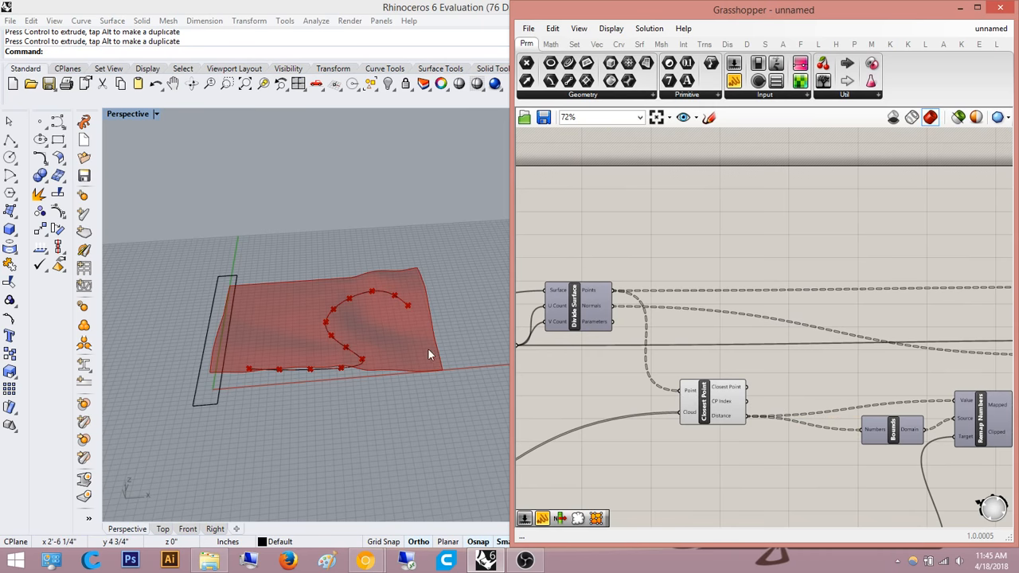
{"action": "scroll", "coordinate": [955, 446], "scroll_direction": "up", "scroll_amount": 2}
{"action": "double_click", "coordinate": [776, 398]}
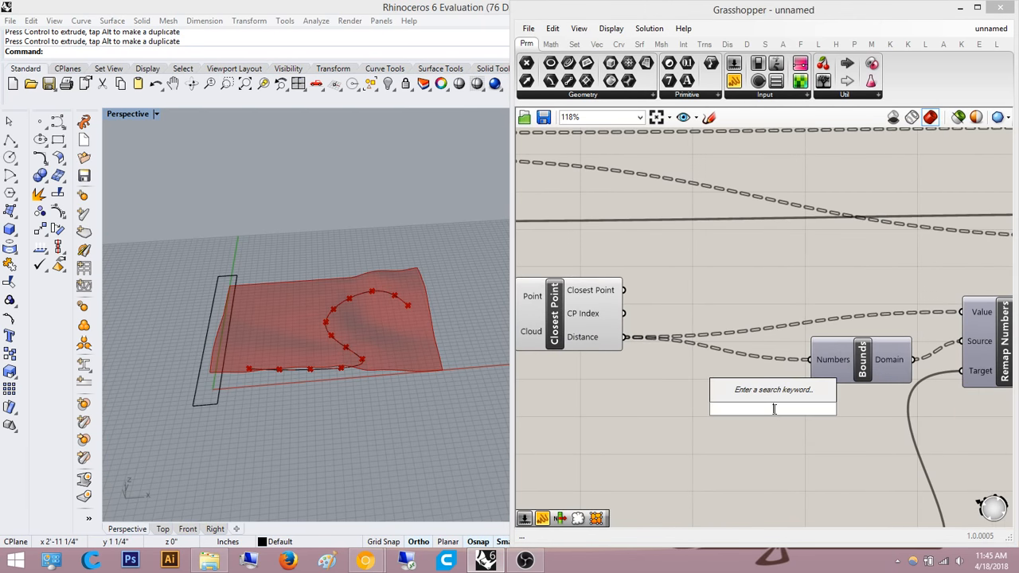
{"action": "type", "text": "raph"}
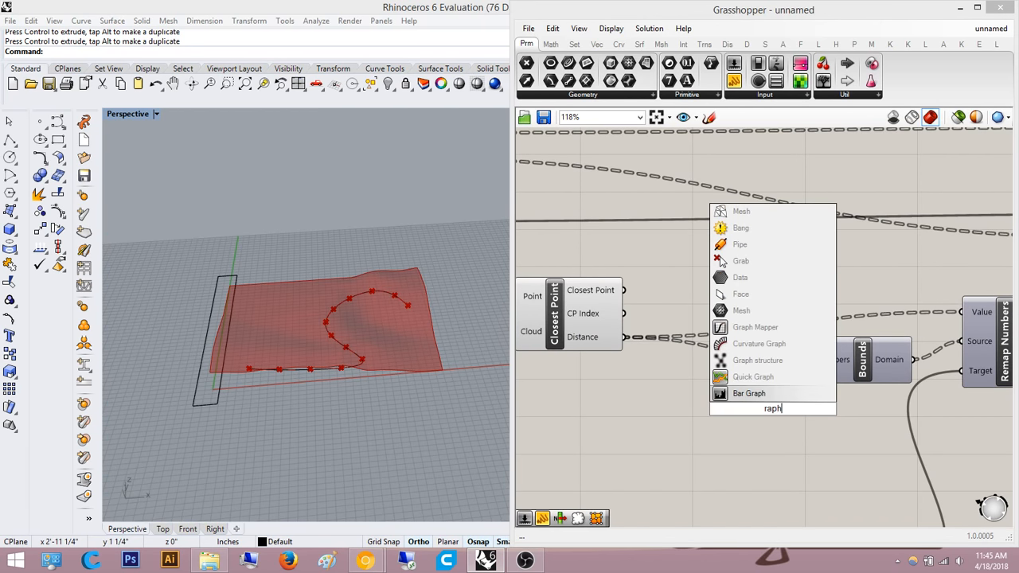
{"action": "key", "text": "BackSpace"}
{"action": "key", "text": "BackSpace"}
{"action": "key", "text": "BackSpace"}
{"action": "key", "text": "BackSpace"}
{"action": "type", "text": "graph"}
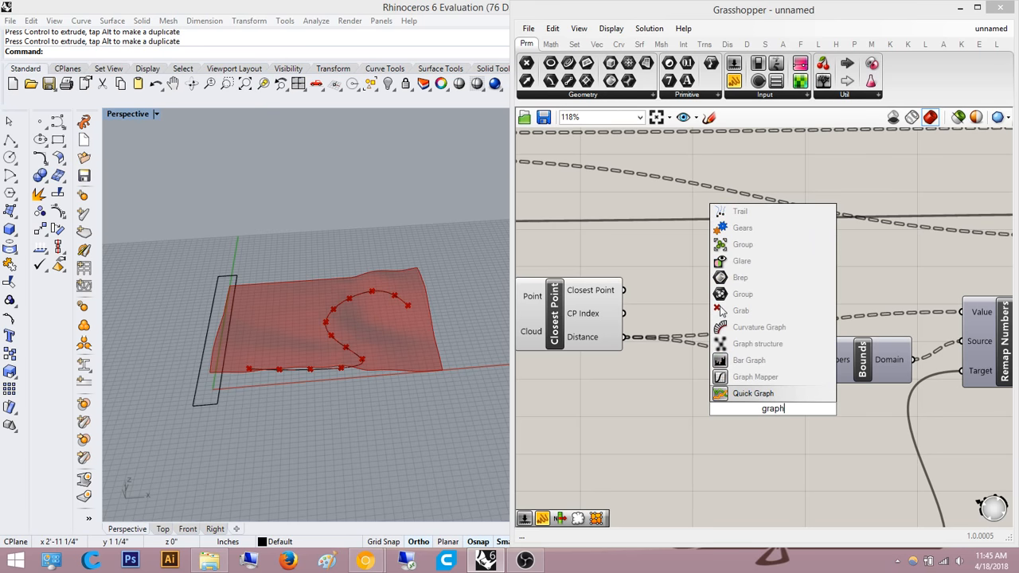
{"action": "key", "text": "Return"}
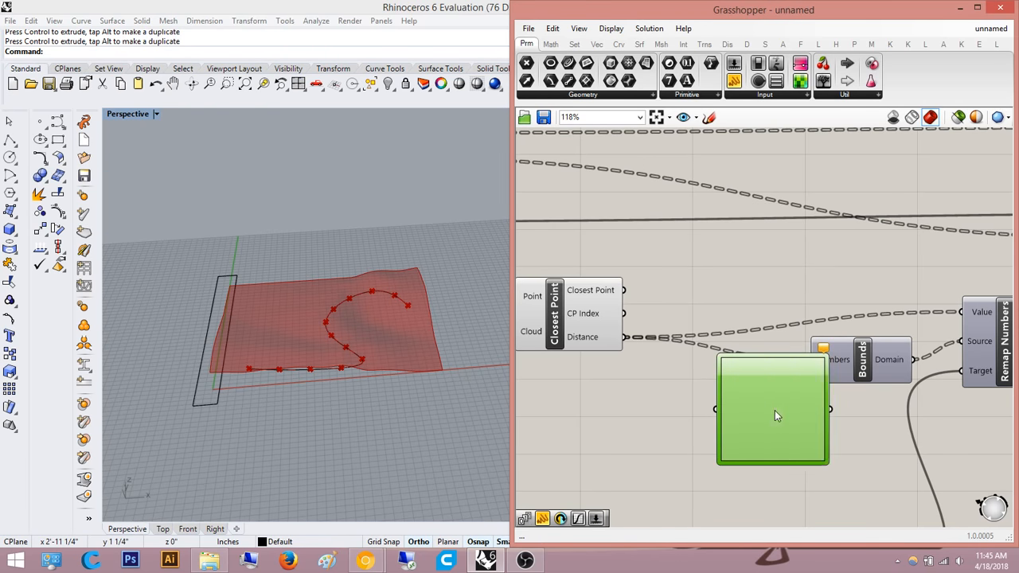
- Switch to the browser to look at the parametric facade reference photos and return to Grasshopper
{"action": "right_click", "coordinate": [774, 410]}
{"action": "mouse_move", "coordinate": [837, 519]}
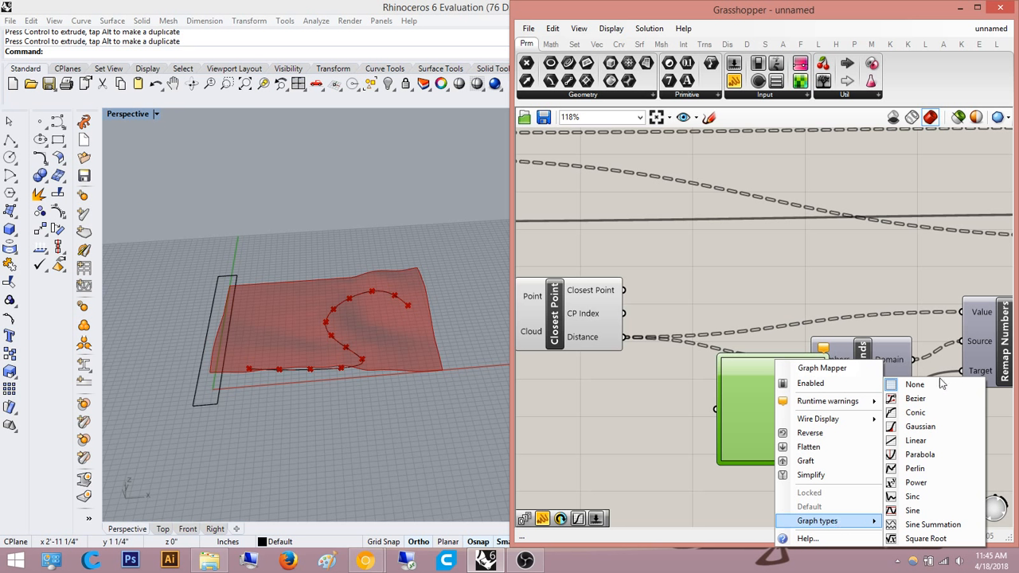
{"action": "left_click", "coordinate": [371, 559]}
{"action": "left_click", "coordinate": [453, 488]}
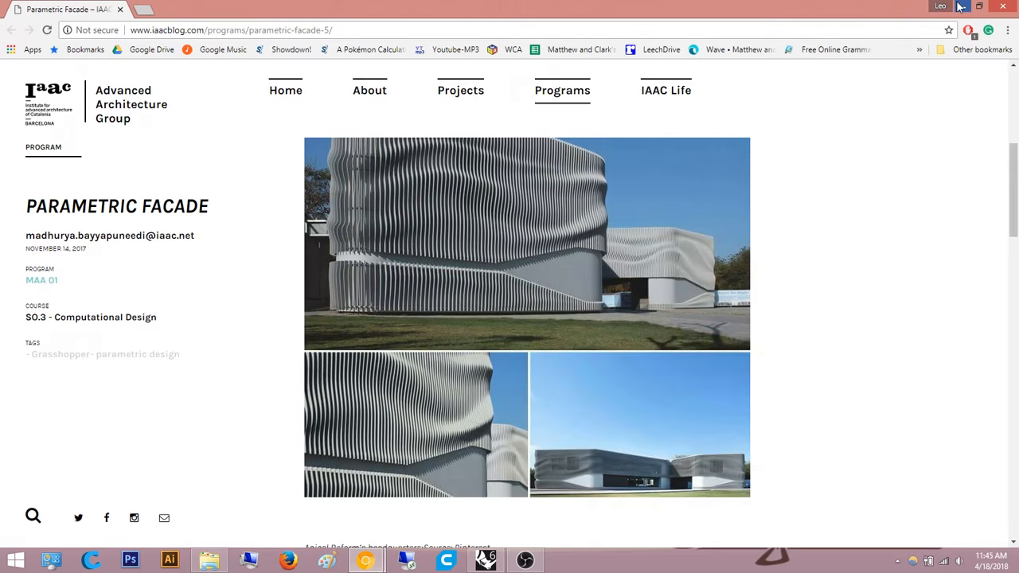
{"action": "left_click", "coordinate": [961, 6]}
- Set the graph type of the Graph Mapper to Conic
{"action": "right_click", "coordinate": [751, 361]}
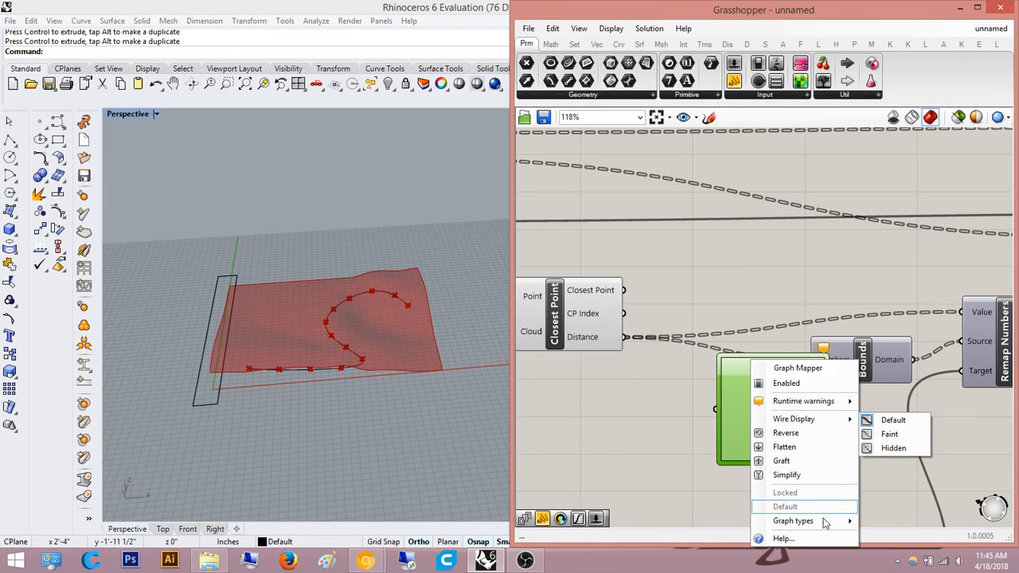
{"action": "mouse_move", "coordinate": [826, 522]}
{"action": "left_click", "coordinate": [885, 470]}
{"action": "right_click_drag", "start_coordinate": [747, 408], "coordinate": [814, 429]}
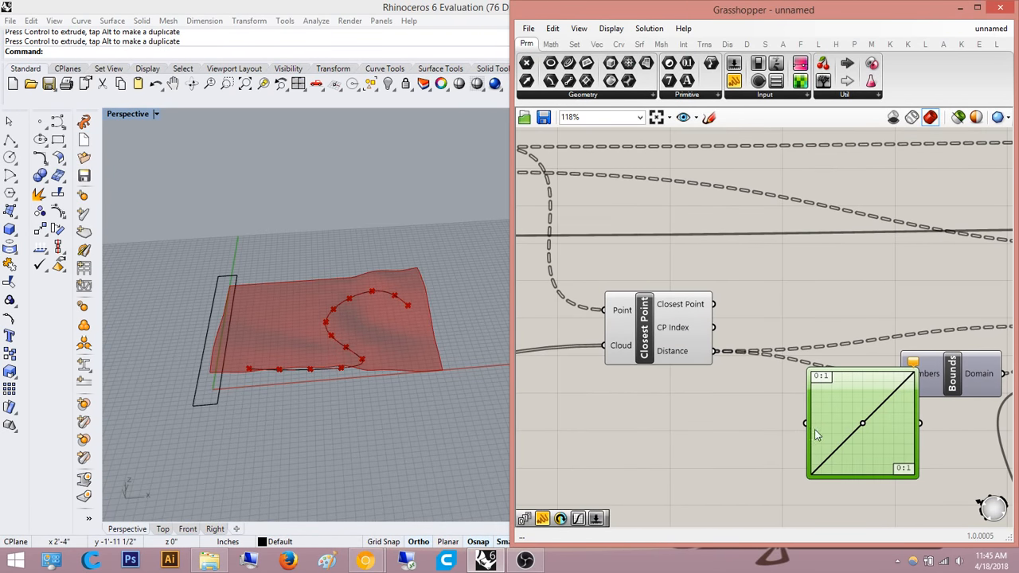
{"action": "double_click", "coordinate": [828, 383]}
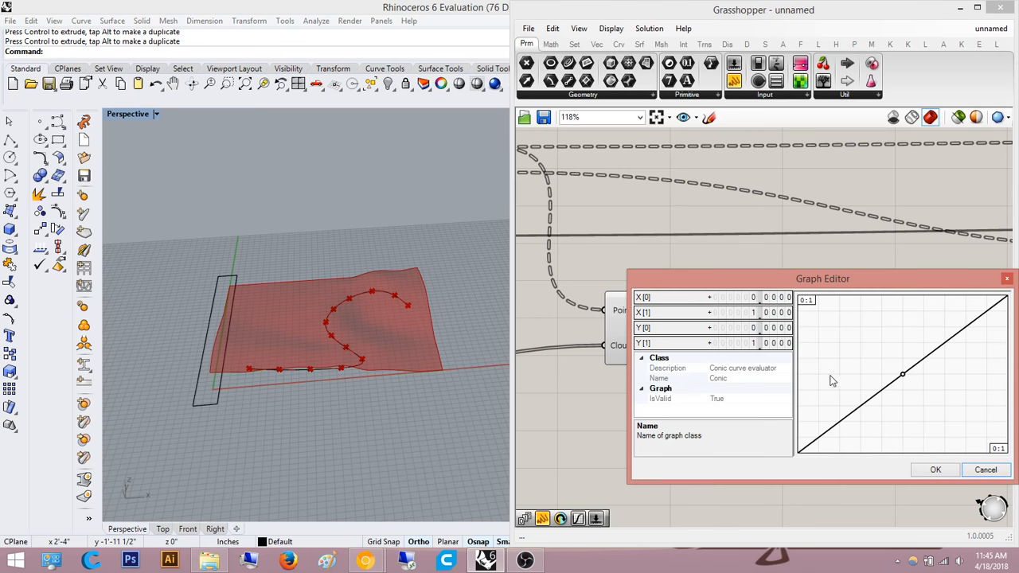
{"action": "double_click", "coordinate": [783, 314]}
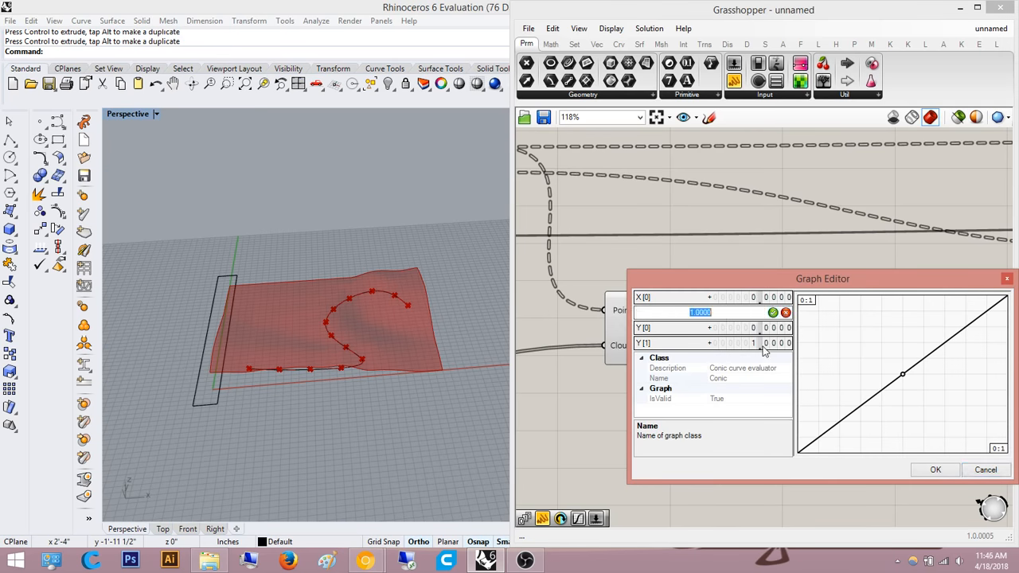
{"action": "left_click", "coordinate": [979, 471]}
- Set both the X[1] and Y[1] limits of the Graph Mapper to 5 in the Graph Editor and accept them
{"action": "right_click_drag", "start_coordinate": [844, 399], "coordinate": [824, 409]}
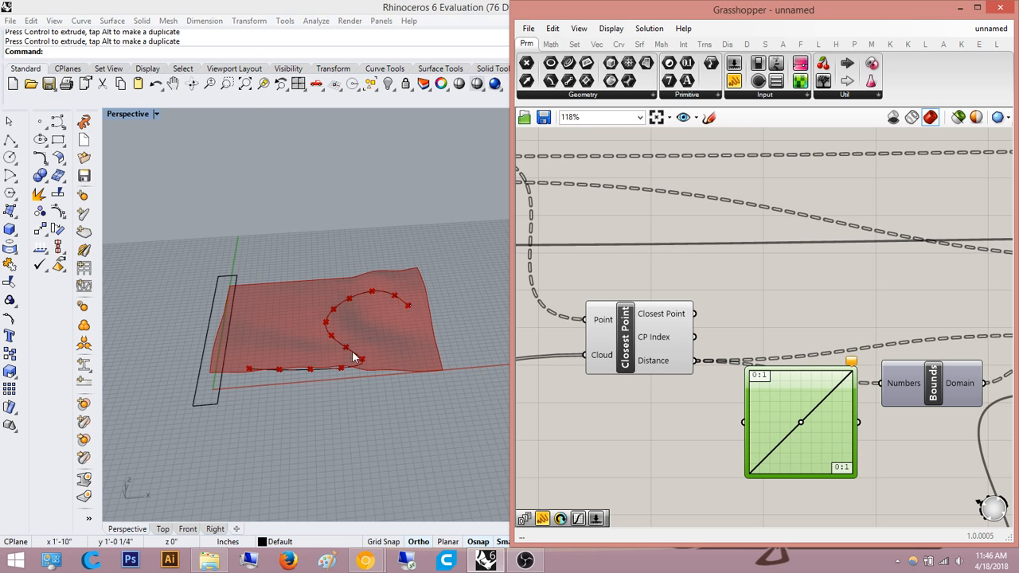
{"action": "scroll", "coordinate": [796, 384], "scroll_direction": "up", "scroll_amount": 5}
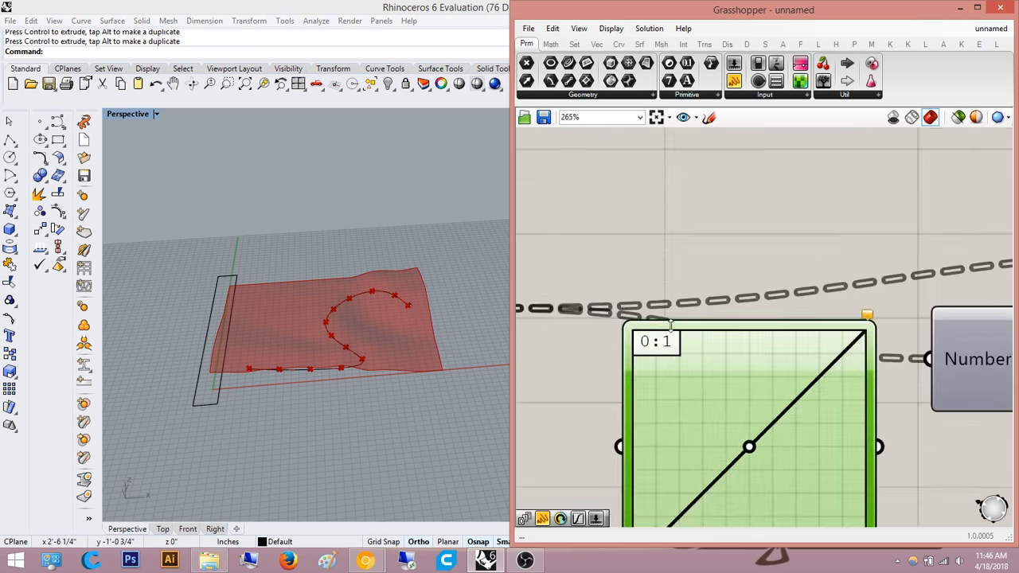
{"action": "right_click_drag", "start_coordinate": [747, 384], "coordinate": [754, 285]}
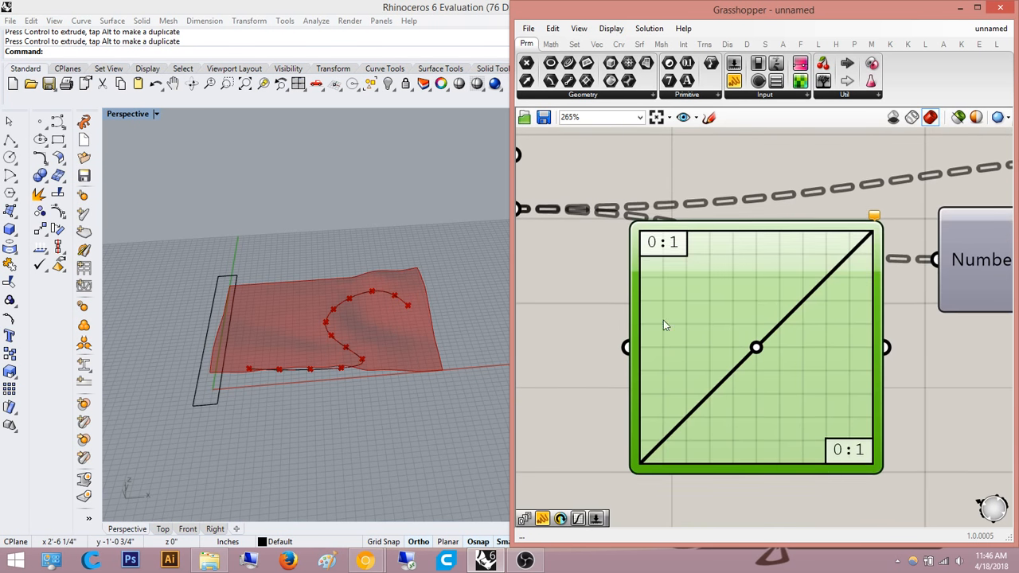
{"action": "right_click_drag", "start_coordinate": [666, 324], "coordinate": [677, 374]}
{"action": "double_click", "coordinate": [734, 272]}
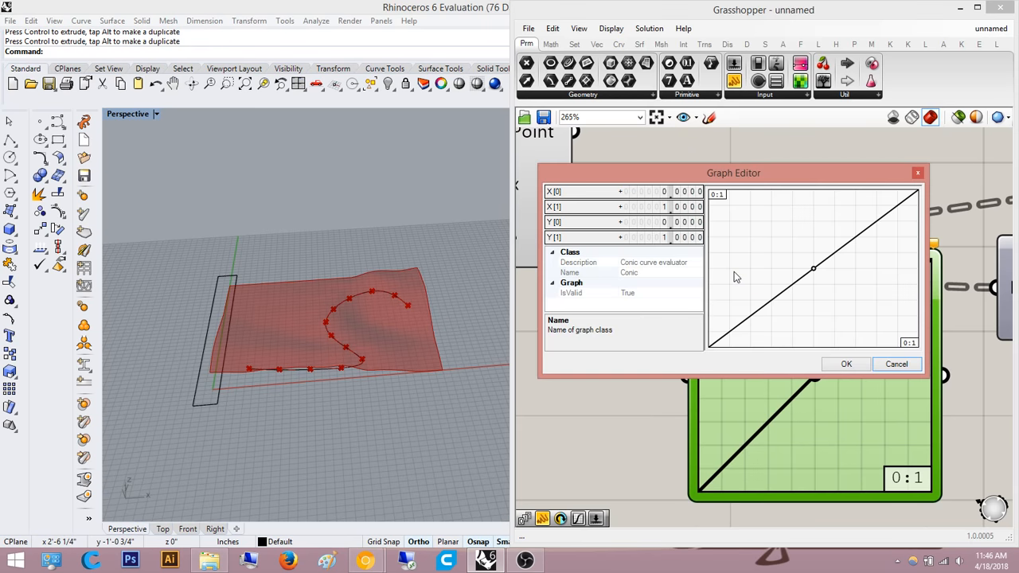
{"action": "double_click", "coordinate": [680, 208]}
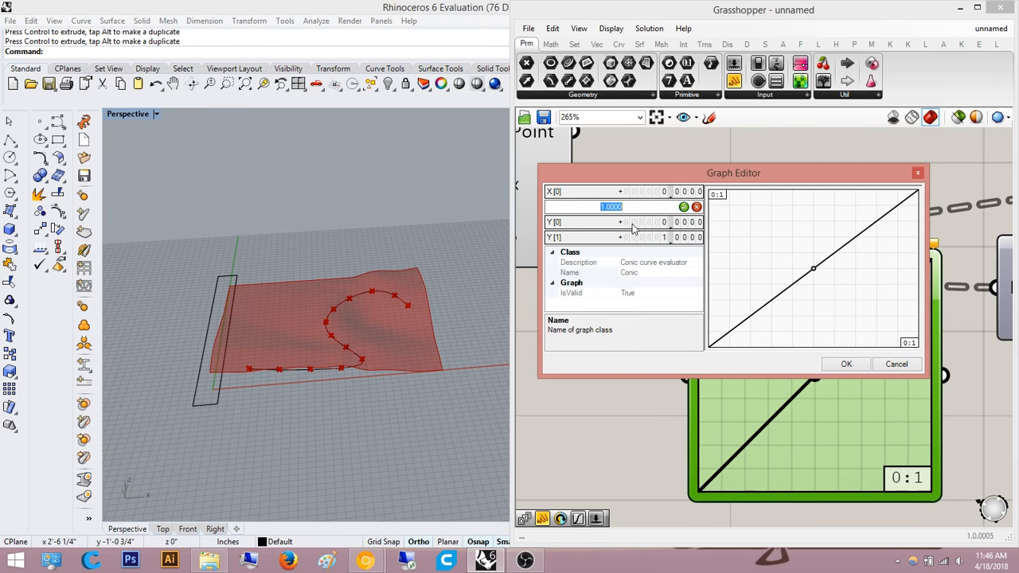
{"action": "type", "text": "5"}
{"action": "left_click", "coordinate": [683, 207]}
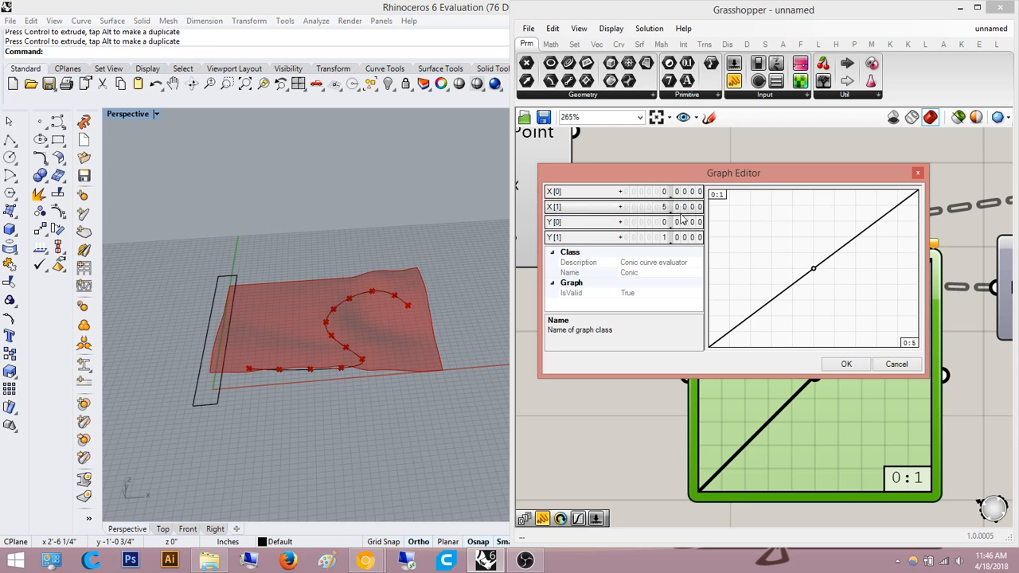
{"action": "double_click", "coordinate": [673, 237]}
{"action": "left_click", "coordinate": [683, 237]}
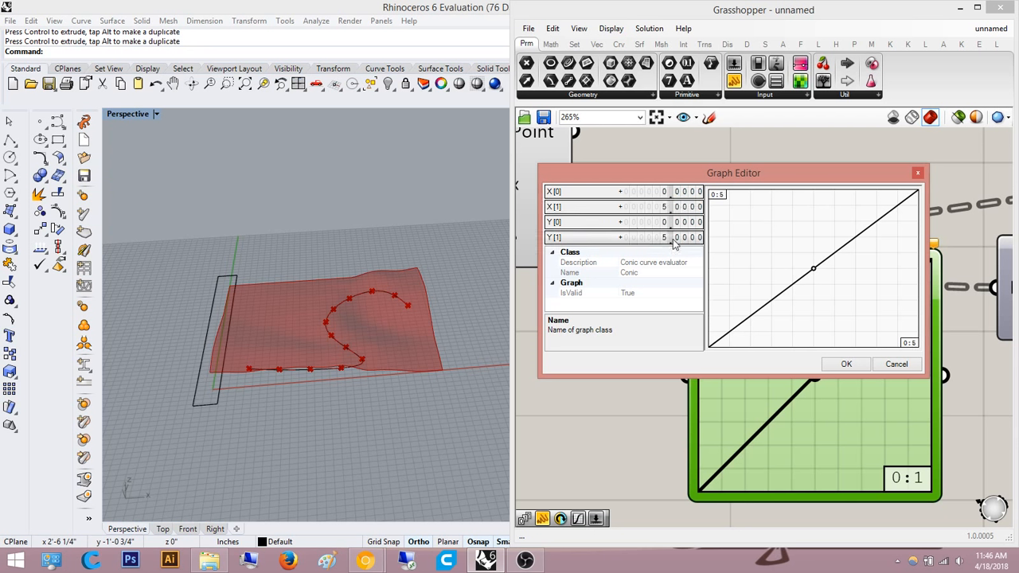
{"action": "left_click", "coordinate": [846, 364]}
- Connect the Distance output of Closest Point to the input of the Graph Mapper
{"action": "scroll", "coordinate": [769, 405], "scroll_direction": "down", "scroll_amount": 1}
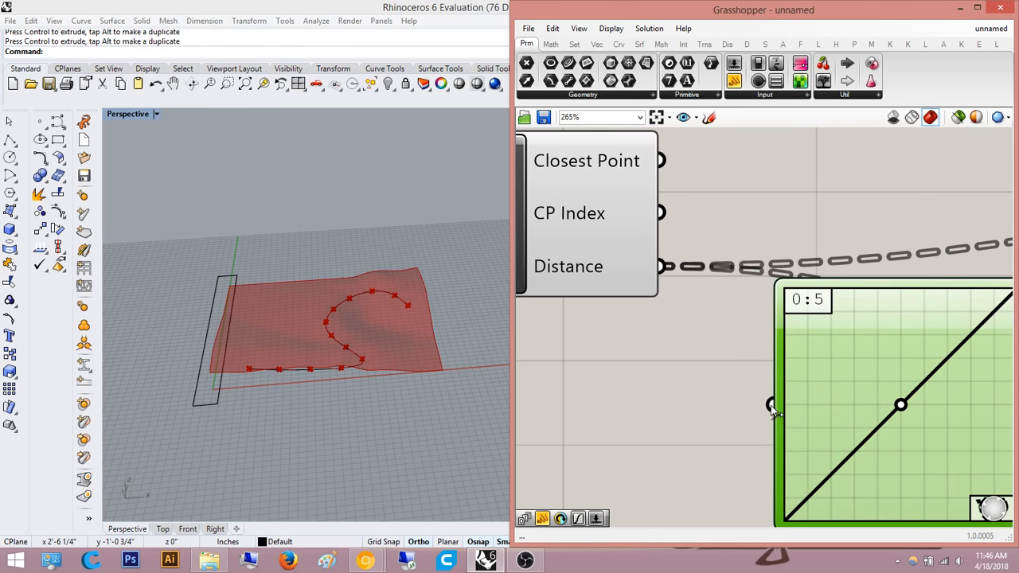
{"action": "scroll", "coordinate": [699, 328], "scroll_direction": "down", "scroll_amount": 2}
{"action": "right_click_drag", "start_coordinate": [698, 328], "coordinate": [486, 313]}
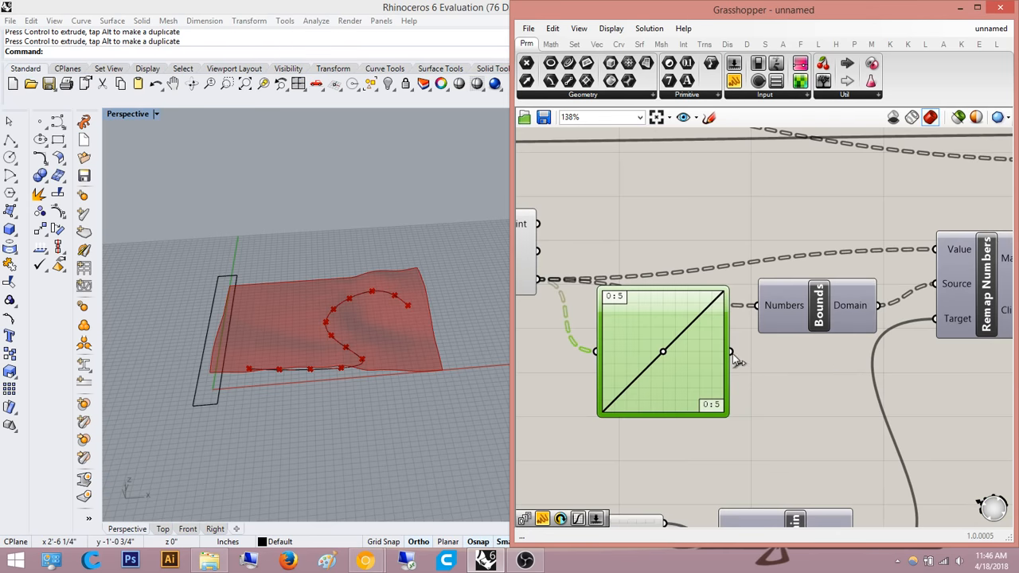
- Connect the Graph Mapper's output to the Numbers input of Bounds and the Value input of Remap Numbers
{"action": "left_click_drag", "start_coordinate": [751, 304], "coordinate": [755, 306]}
{"action": "left_click_drag", "start_coordinate": [729, 365], "coordinate": [751, 293]}
{"action": "left_click_drag", "start_coordinate": [798, 323], "coordinate": [934, 250]}
{"action": "left_click_drag", "start_coordinate": [686, 305], "coordinate": [688, 237]}
{"action": "right_click_drag", "start_coordinate": [265, 292], "coordinate": [368, 317]}
{"action": "scroll", "coordinate": [367, 317], "scroll_direction": "up", "scroll_amount": 5}
{"action": "scroll", "coordinate": [368, 317], "scroll_direction": "down", "scroll_amount": 5}
{"action": "right_click_drag", "start_coordinate": [431, 350], "coordinate": [369, 287]}
{"action": "right_click_drag", "start_coordinate": [840, 237], "coordinate": [764, 270]}
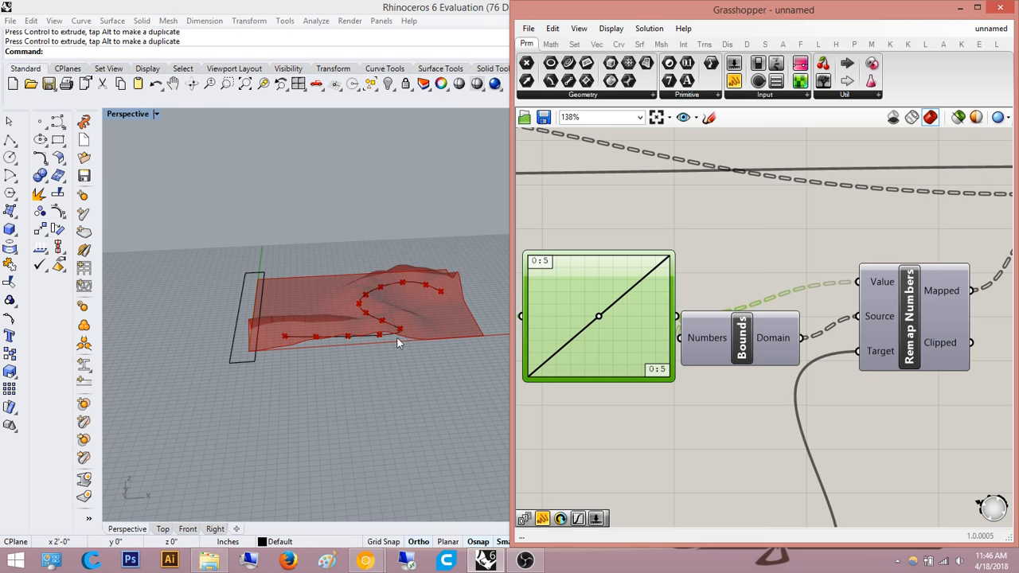
{"action": "scroll", "coordinate": [396, 336], "scroll_direction": "up", "scroll_amount": 10}
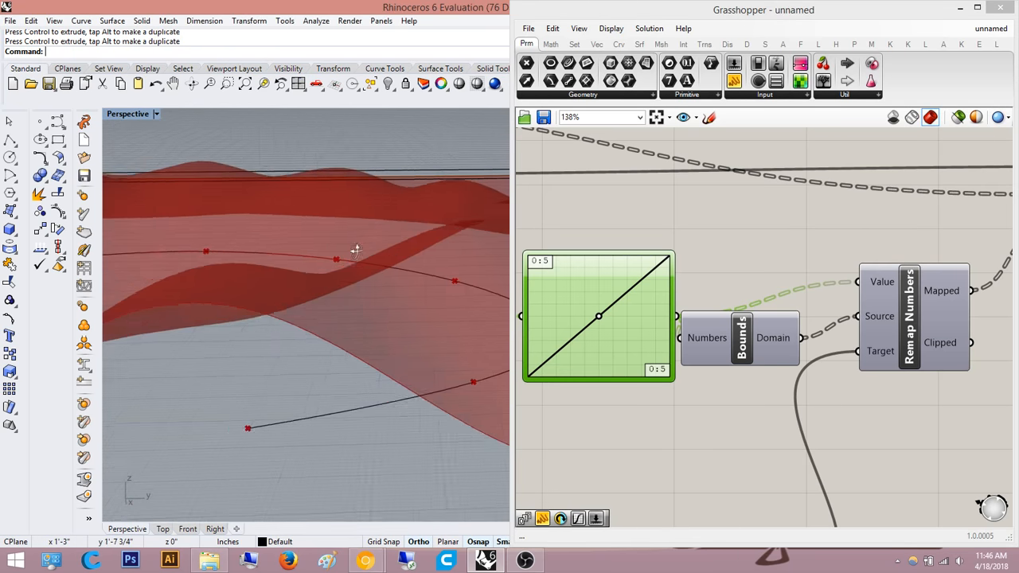
{"action": "right_click_drag", "start_coordinate": [355, 250], "coordinate": [318, 231]}
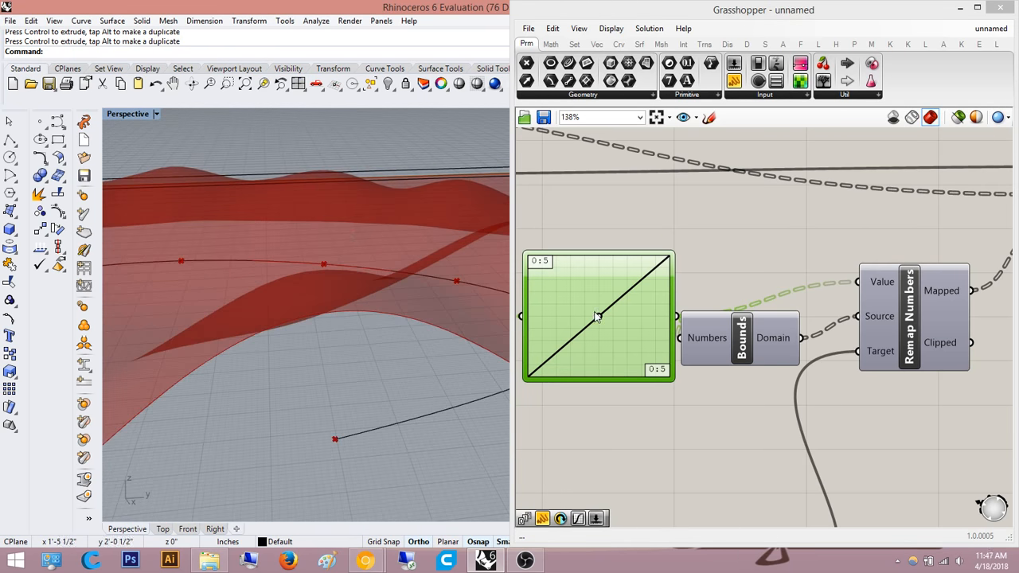
- Bend the Conic curve of the Graph Mapper into a steep arc with its control point and enlarge the component
{"action": "mouse_move", "coordinate": [597, 317]}
{"action": "left_mouse_down"}
{"action": "mouse_move", "coordinate": [572, 294]}
{"action": "mouse_move", "coordinate": [577, 360]}
{"action": "mouse_move", "coordinate": [594, 322]}
{"action": "mouse_move", "coordinate": [608, 329]}
{"action": "mouse_move", "coordinate": [586, 326]}
{"action": "left_mouse_up"}
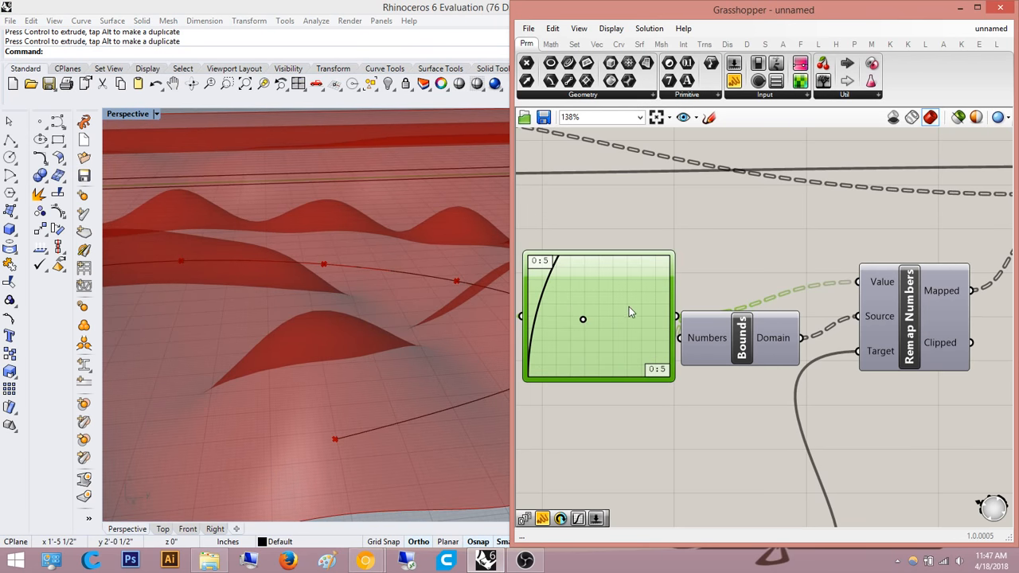
{"action": "scroll", "coordinate": [629, 310], "scroll_direction": "down", "scroll_amount": 4}
{"action": "left_click_drag", "start_coordinate": [668, 315], "coordinate": [729, 253]}
{"action": "mouse_move", "coordinate": [644, 324]}
{"action": "left_mouse_down"}
{"action": "mouse_move", "coordinate": [648, 336]}
{"action": "mouse_move", "coordinate": [628, 323]}
{"action": "left_mouse_up"}
{"action": "scroll", "coordinate": [362, 316], "scroll_direction": "down", "scroll_amount": 3}
{"action": "right_click_drag", "start_coordinate": [343, 313], "coordinate": [445, 320]}
{"action": "scroll", "coordinate": [364, 318], "scroll_direction": "down", "scroll_amount": 3}
{"action": "scroll", "coordinate": [446, 320], "scroll_direction": "up", "scroll_amount": 2}
{"action": "left_click", "coordinate": [658, 315]}
{"action": "right_click_drag", "start_coordinate": [657, 313], "coordinate": [676, 301]}
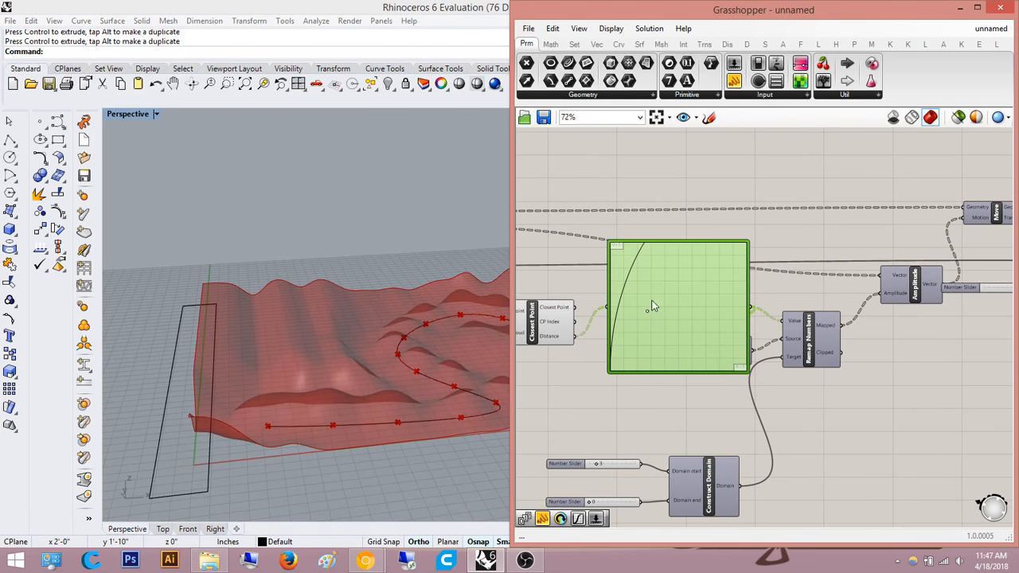
- Reposition the Bounds component in the gap between the enlarged Graph Mapper and Remap Numbers
{"action": "scroll", "coordinate": [662, 339], "scroll_direction": "down", "scroll_amount": 2}
{"action": "right_click_drag", "start_coordinate": [713, 345], "coordinate": [633, 279]}
{"action": "left_click_drag", "start_coordinate": [609, 252], "coordinate": [564, 284]}
{"action": "left_click_drag", "start_coordinate": [644, 273], "coordinate": [681, 299]}
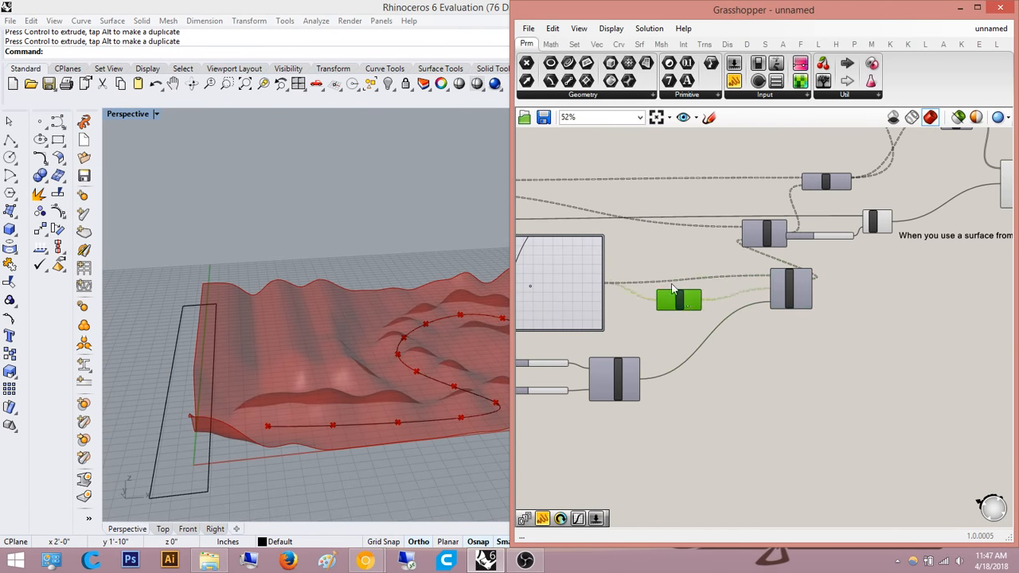
{"action": "left_click", "coordinate": [675, 272]}
- Reshape the Conic curve so it rises sharply near its start and runs nearly straight to the upper corner
{"action": "right_click_drag", "start_coordinate": [679, 261], "coordinate": [730, 260]}
{"action": "scroll", "coordinate": [691, 308], "scroll_direction": "up", "scroll_amount": 3}
{"action": "mouse_move", "coordinate": [679, 300]}
{"action": "left_mouse_down"}
{"action": "mouse_move", "coordinate": [685, 312]}
{"action": "mouse_move", "coordinate": [676, 316]}
{"action": "mouse_move", "coordinate": [645, 288]}
{"action": "mouse_move", "coordinate": [641, 199]}
{"action": "mouse_move", "coordinate": [653, 241]}
{"action": "mouse_move", "coordinate": [631, 255]}
{"action": "left_mouse_up"}
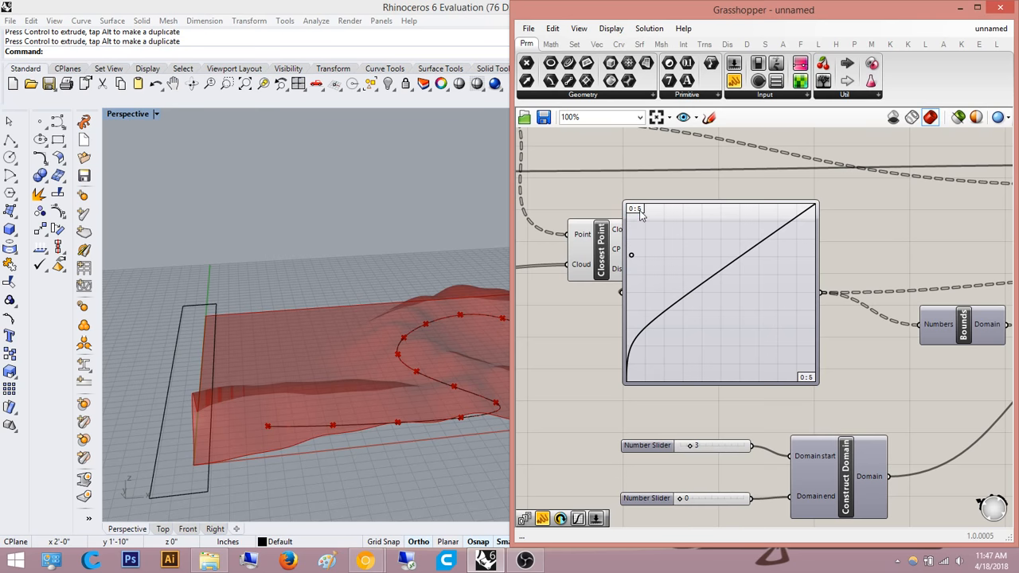
- Set both the X[1] and Y[1] limits of the Graph Mapper to 3 in the Graph Editor and accept them
{"action": "double_click", "coordinate": [641, 215]}
{"action": "double_click", "coordinate": [599, 146]}
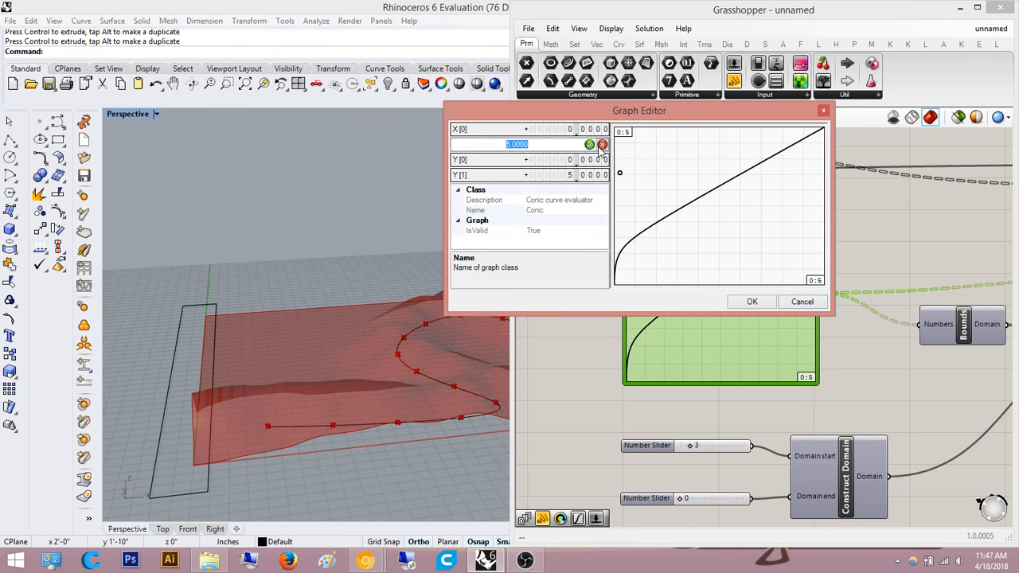
{"action": "type", "text": "3"}
{"action": "key", "text": "Return"}
{"action": "double_click", "coordinate": [594, 177]}
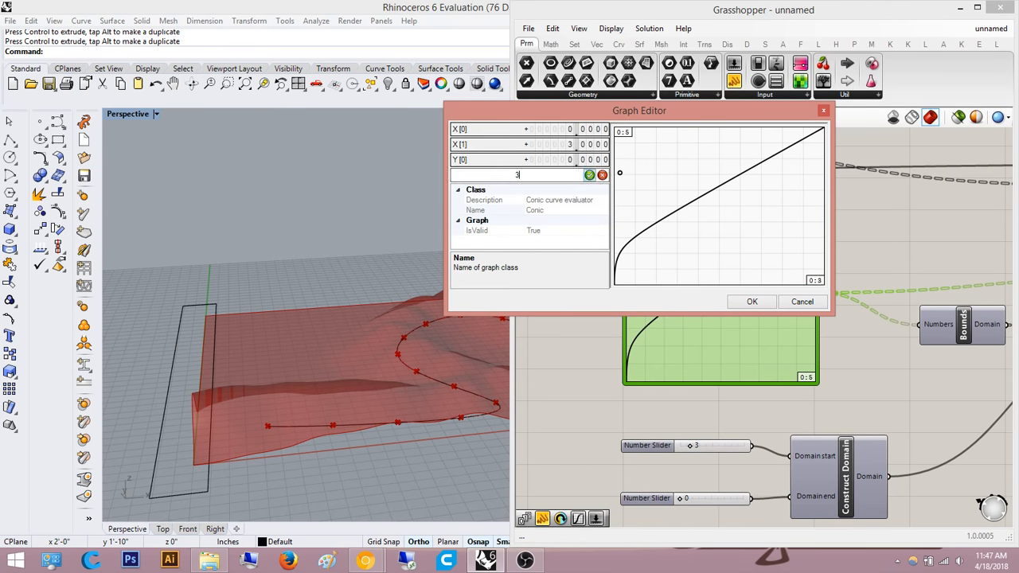
{"action": "type", "text": "3"}
{"action": "key", "text": "Return"}
{"action": "left_click", "coordinate": [752, 302]}
{"action": "scroll", "coordinate": [716, 364], "scroll_direction": "up", "scroll_amount": 2}
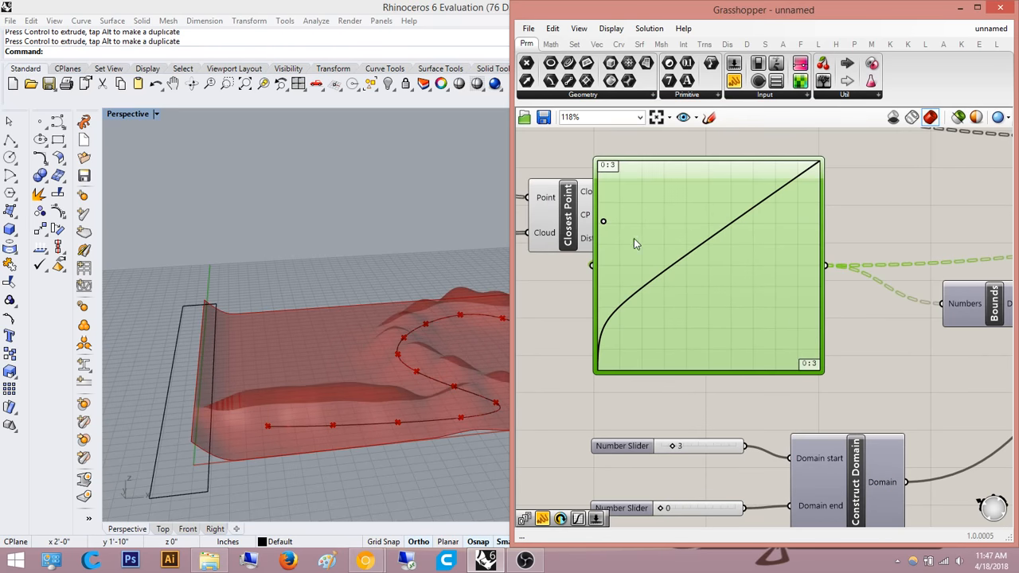
- Soften the initial rise of the Conic curve with its control point and inspect the waves along the attractor curve
{"action": "mouse_move", "coordinate": [620, 227]}
{"action": "left_mouse_down"}
{"action": "mouse_move", "coordinate": [639, 245]}
{"action": "mouse_move", "coordinate": [637, 220]}
{"action": "mouse_move", "coordinate": [661, 227]}
{"action": "mouse_move", "coordinate": [613, 226]}
{"action": "left_mouse_up"}
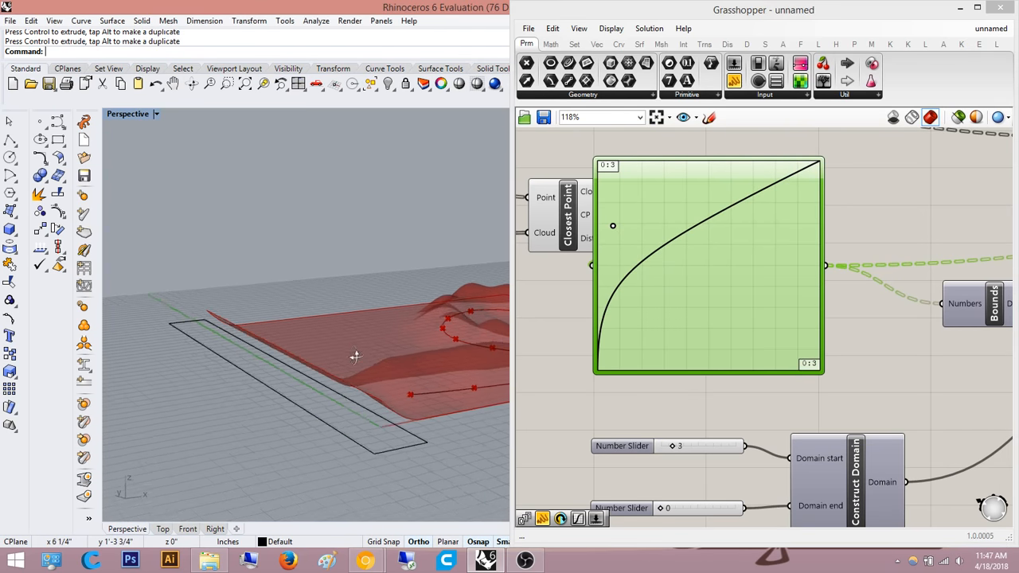
{"action": "mouse_move", "coordinate": [353, 352]}
{"action": "right_mouse_down"}
{"action": "mouse_move", "coordinate": [466, 316]}
{"action": "mouse_move", "coordinate": [332, 315]}
{"action": "right_mouse_up"}
{"action": "scroll", "coordinate": [333, 316], "scroll_direction": "up", "scroll_amount": 3}
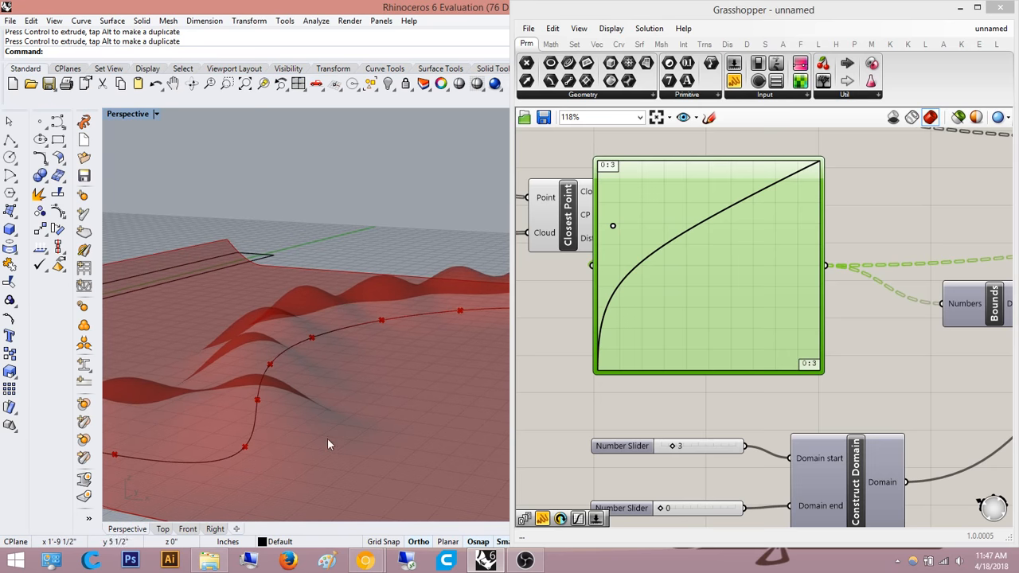
- Set the graph type of the Graph Mapper to Bezier and bend the curve into an S-shape with its two inner handles
{"action": "right_click", "coordinate": [790, 261]}
{"action": "mouse_move", "coordinate": [836, 417]}
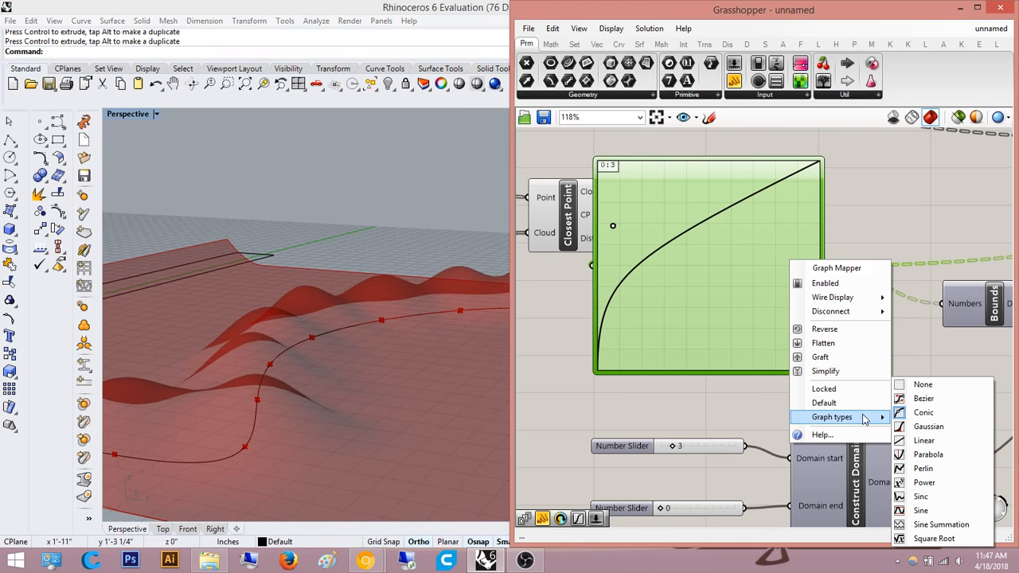
{"action": "left_click", "coordinate": [921, 398]}
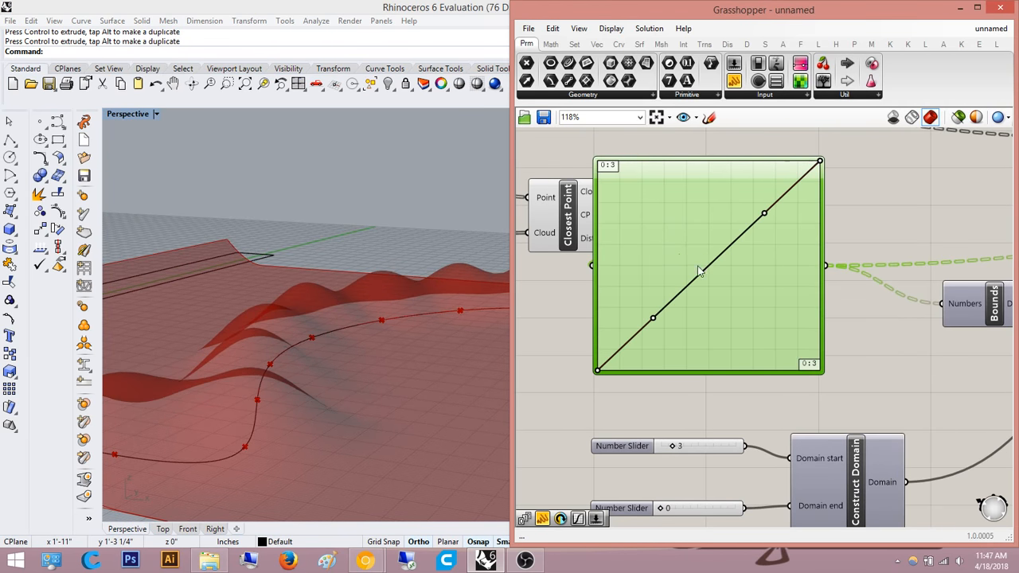
{"action": "left_click_drag", "start_coordinate": [654, 319], "coordinate": [605, 224]}
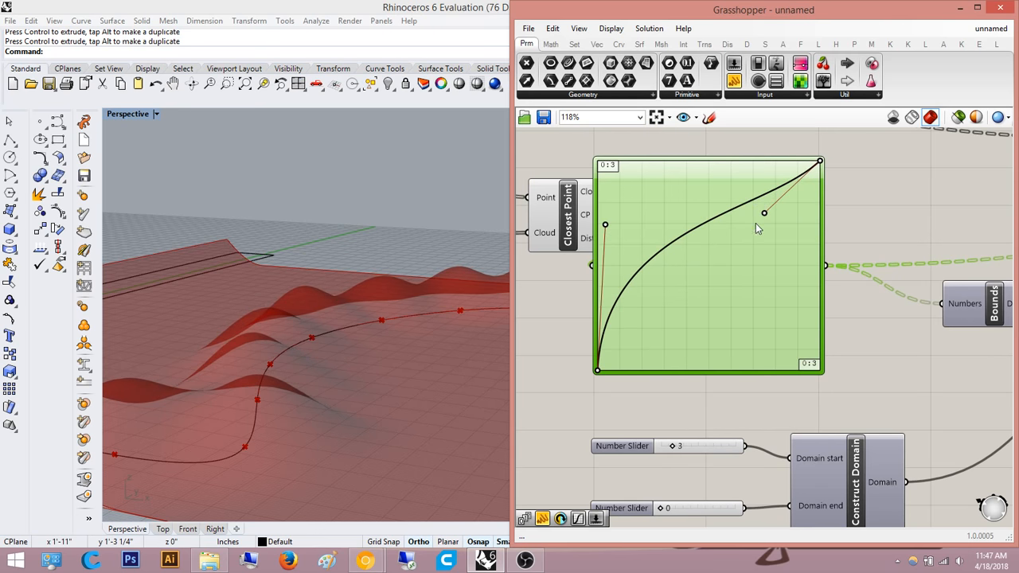
{"action": "left_click_drag", "start_coordinate": [762, 211], "coordinate": [770, 255]}
{"action": "left_click_drag", "start_coordinate": [780, 303], "coordinate": [887, 374]}
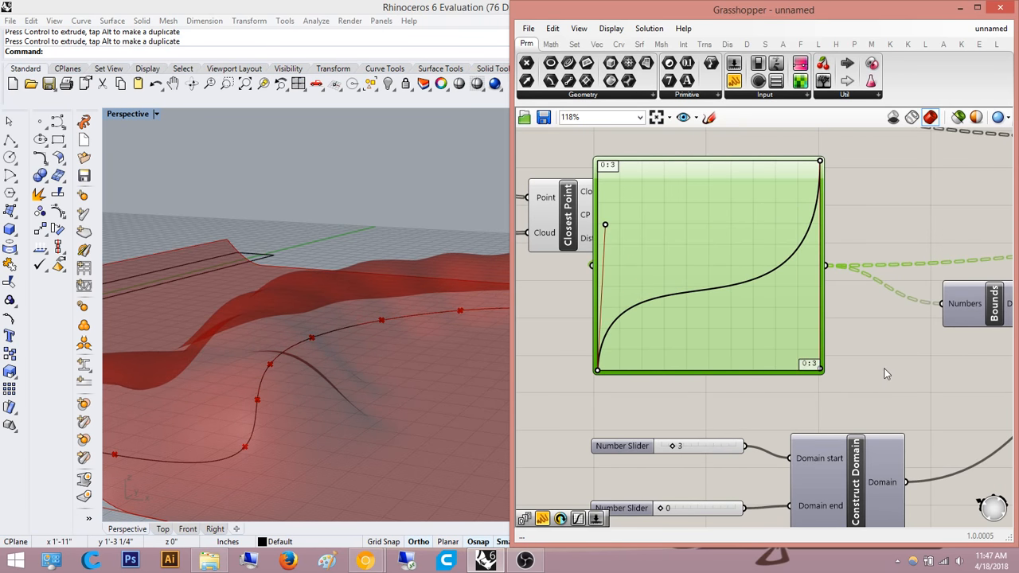
{"action": "left_click_drag", "start_coordinate": [606, 229], "coordinate": [639, 195]}
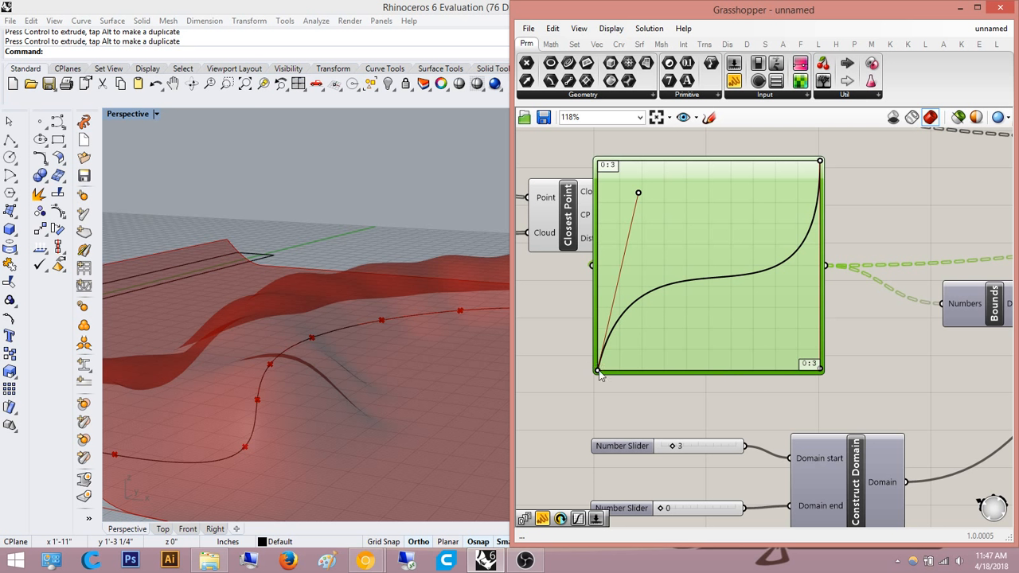
- Try raising the Bezier curve's start point and lowering its end point, checking the effect on the surface
{"action": "left_click_drag", "start_coordinate": [601, 376], "coordinate": [594, 293]}
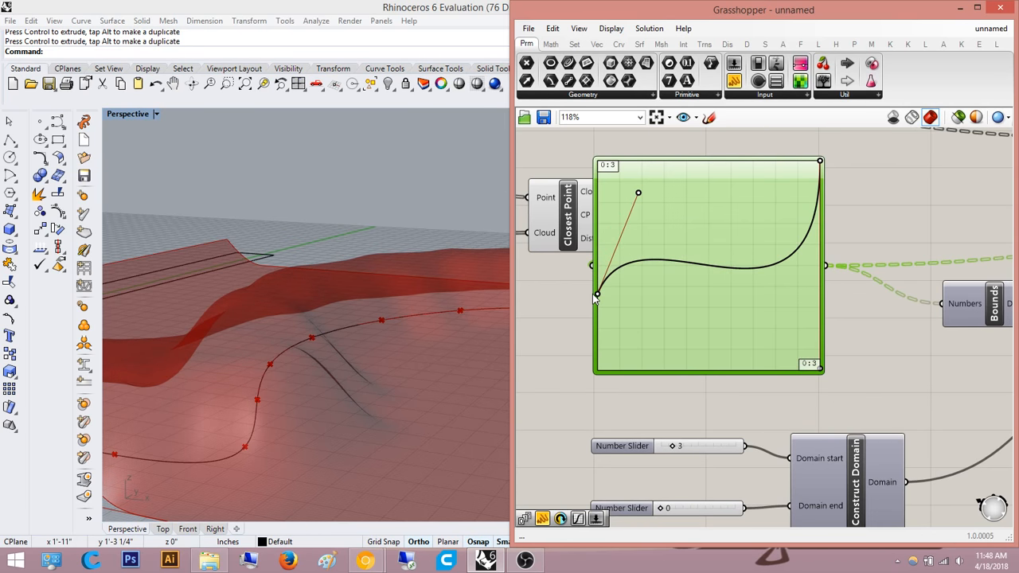
{"action": "right_click_drag", "start_coordinate": [316, 240], "coordinate": [357, 303]}
{"action": "right_click_drag", "start_coordinate": [785, 239], "coordinate": [762, 240]}
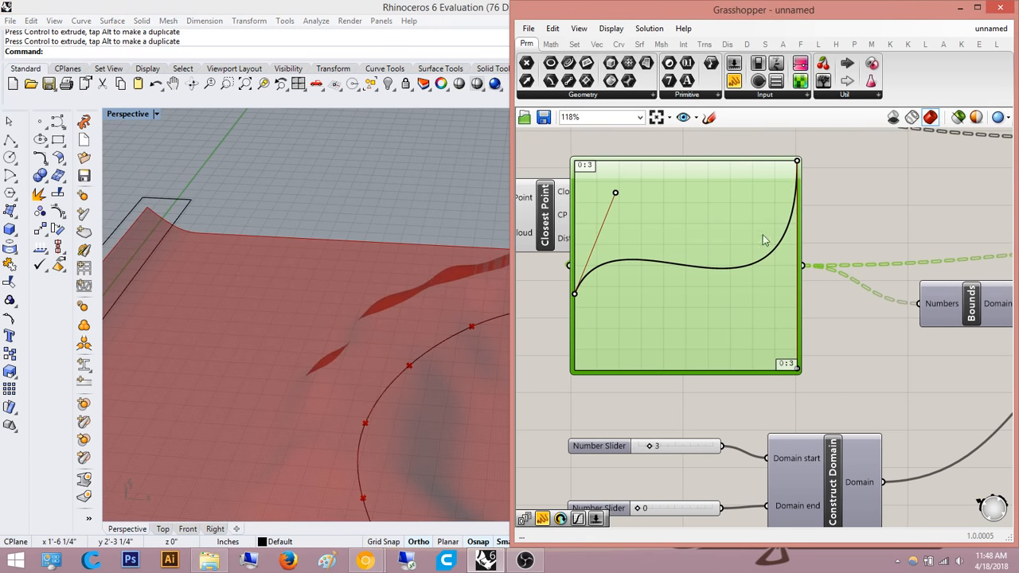
{"action": "left_click_drag", "start_coordinate": [797, 163], "coordinate": [797, 240]}
{"action": "right_click_drag", "start_coordinate": [425, 215], "coordinate": [352, 278]}
{"action": "right_click_drag", "start_coordinate": [739, 279], "coordinate": [717, 265]}
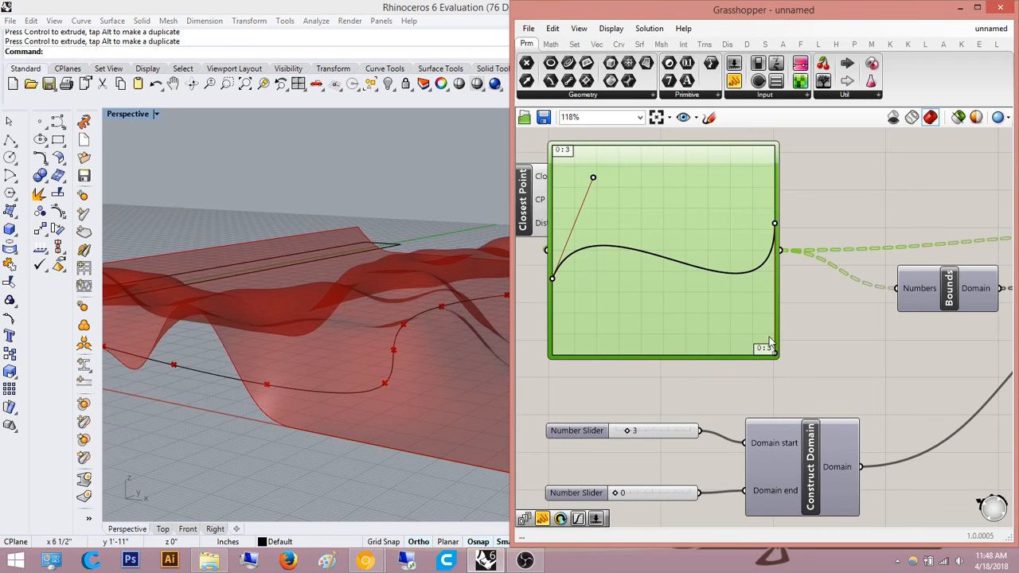
- Return the Bezier curve's start point to the graph's base and its end point near the top, then lower the start handle
{"action": "left_click_drag", "start_coordinate": [555, 281], "coordinate": [558, 358]}
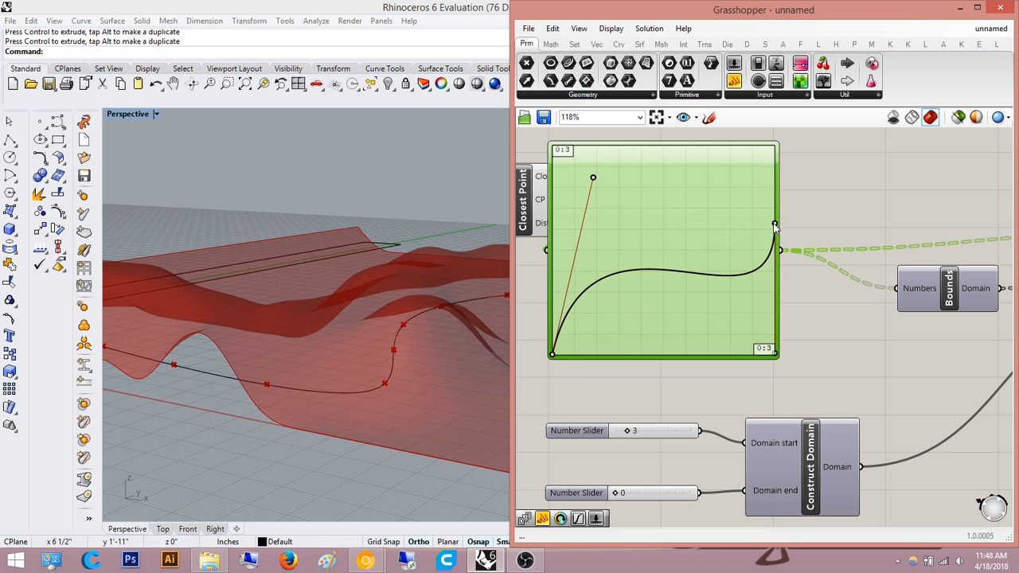
{"action": "left_click_drag", "start_coordinate": [776, 226], "coordinate": [778, 159]}
{"action": "right_click_drag", "start_coordinate": [414, 263], "coordinate": [395, 218]}
{"action": "left_click_drag", "start_coordinate": [597, 187], "coordinate": [571, 222]}
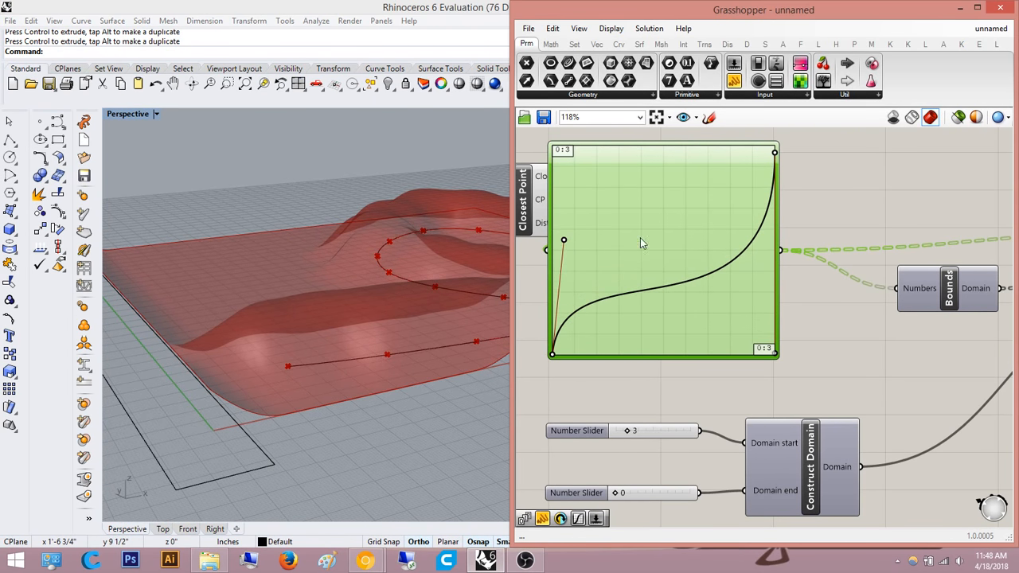
{"action": "right_click_drag", "start_coordinate": [387, 234], "coordinate": [254, 238]}
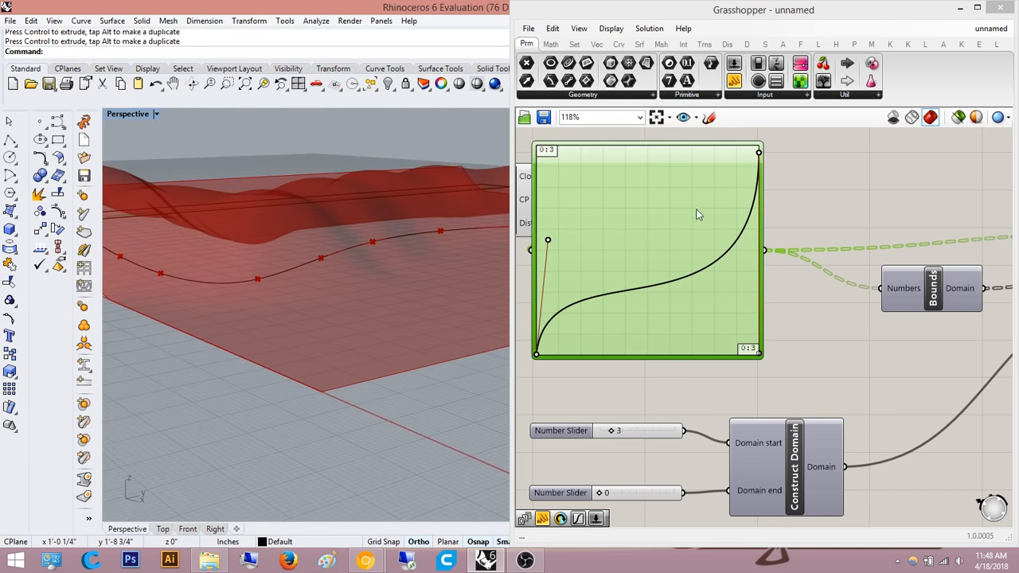
- Set both the X[1] and Y[1] limits of the Bezier Graph Mapper to 15 and accept them
{"action": "double_click", "coordinate": [561, 160]}
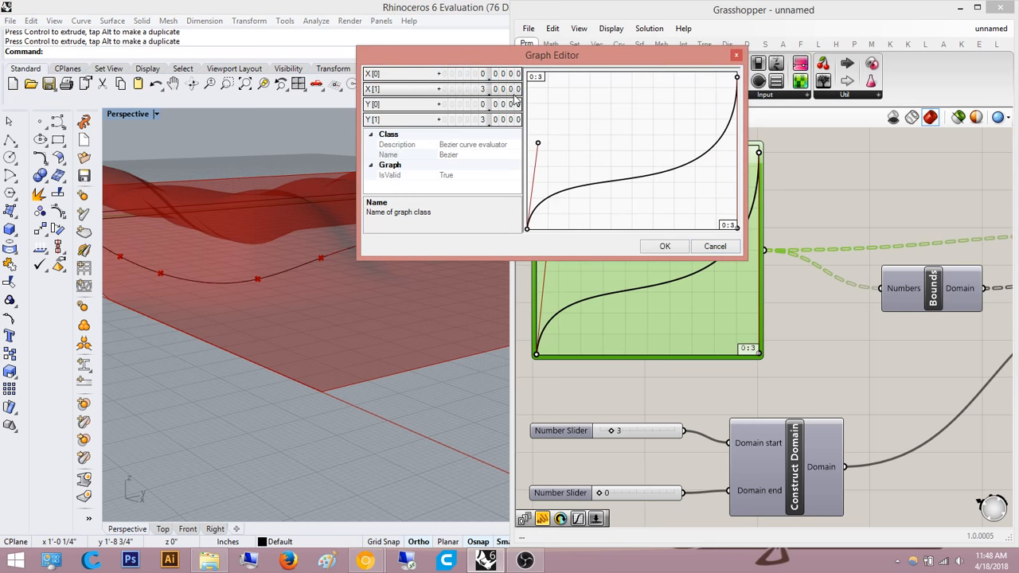
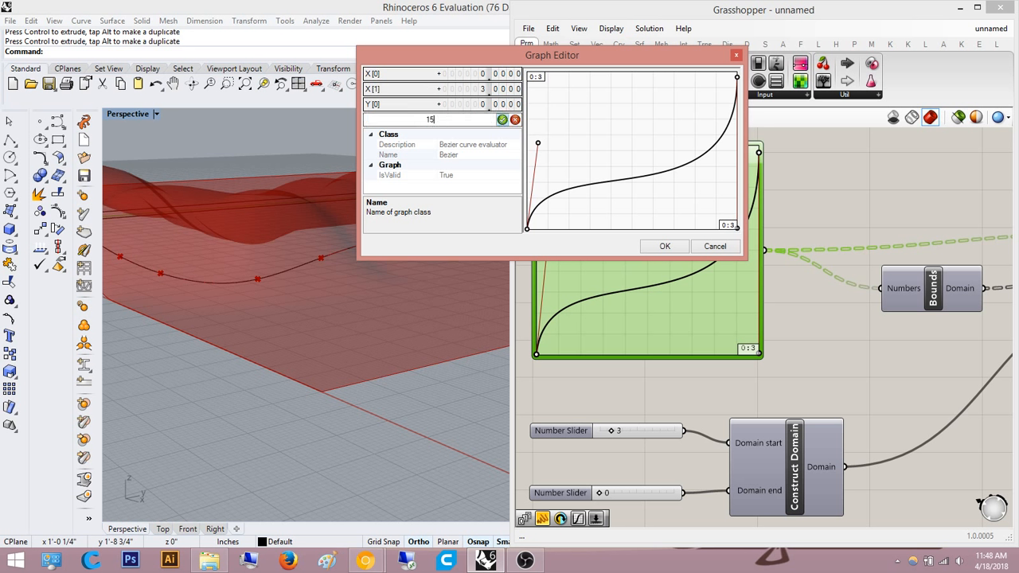
{"action": "double_click", "coordinate": [514, 91]}
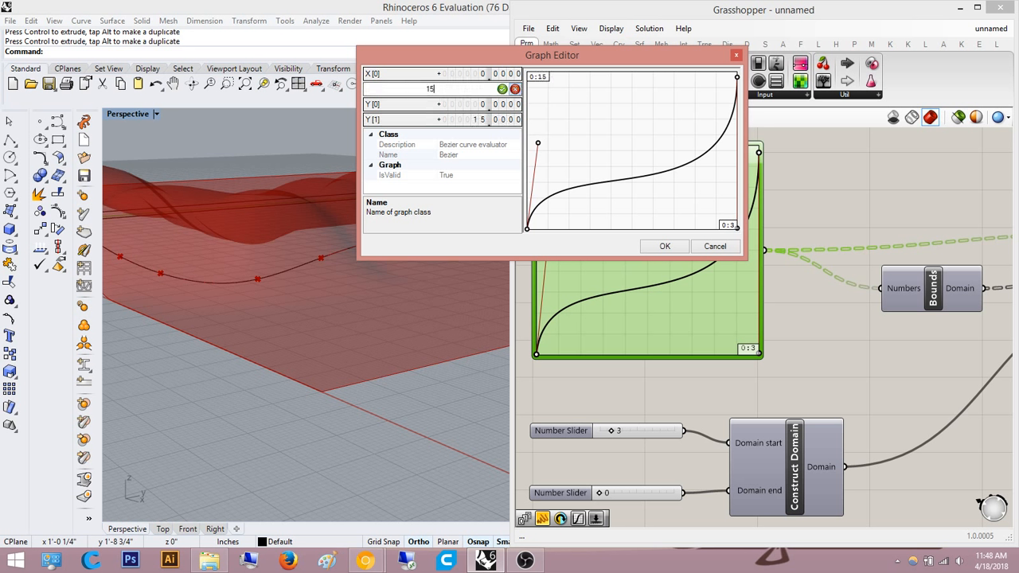
{"action": "left_click", "coordinate": [662, 247]}
{"action": "mouse_move", "coordinate": [461, 228]}
{"action": "right_mouse_down"}
{"action": "mouse_move", "coordinate": [375, 262]}
{"action": "mouse_move", "coordinate": [444, 230]}
{"action": "mouse_move", "coordinate": [478, 236]}
{"action": "right_mouse_up"}
- Set both the X[1] and Y[1] limits of the Graph Mapper to 1 and inspect the surface waves
{"action": "double_click", "coordinate": [558, 161]}
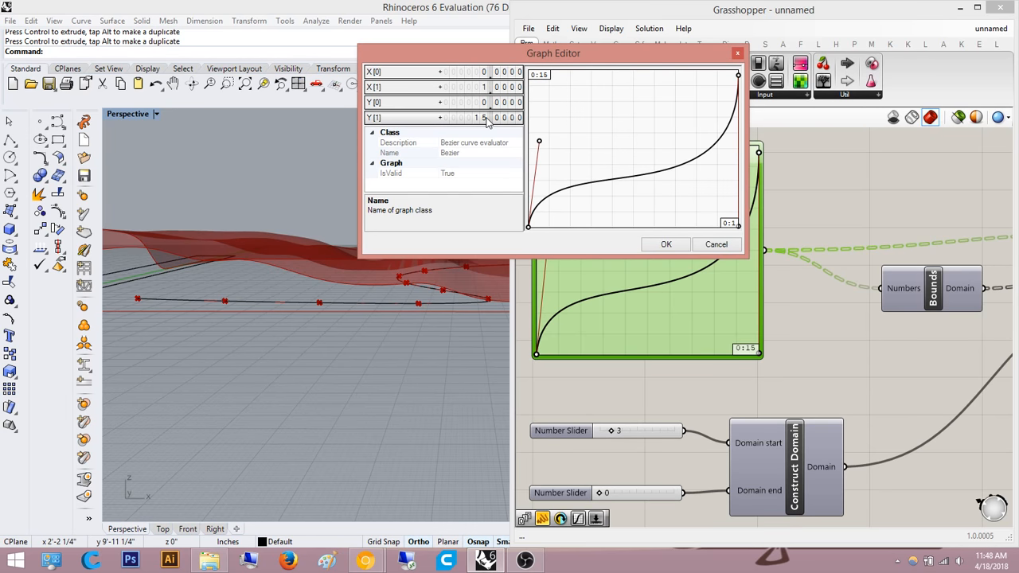
{"action": "left_click", "coordinate": [667, 246]}
{"action": "right_click_drag", "start_coordinate": [375, 247], "coordinate": [324, 259]}
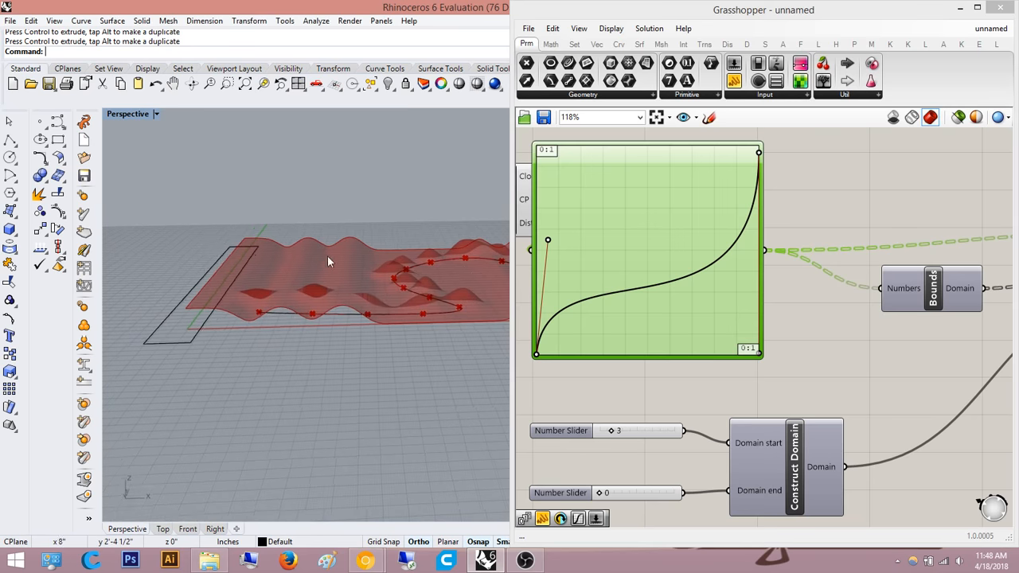
- Set the Bezier graph's X[1] and Y[1] limits back to 3 and inspect the surface around the attractor curve
{"action": "double_click", "coordinate": [545, 156]}
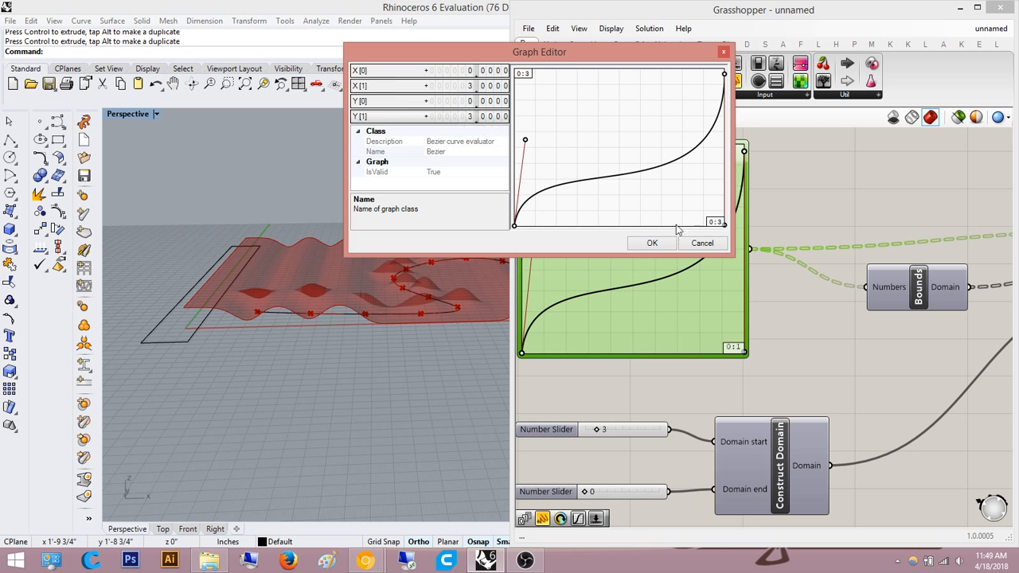
{"action": "left_click", "coordinate": [652, 244]}
{"action": "scroll", "coordinate": [345, 289], "scroll_direction": "up", "scroll_amount": 5}
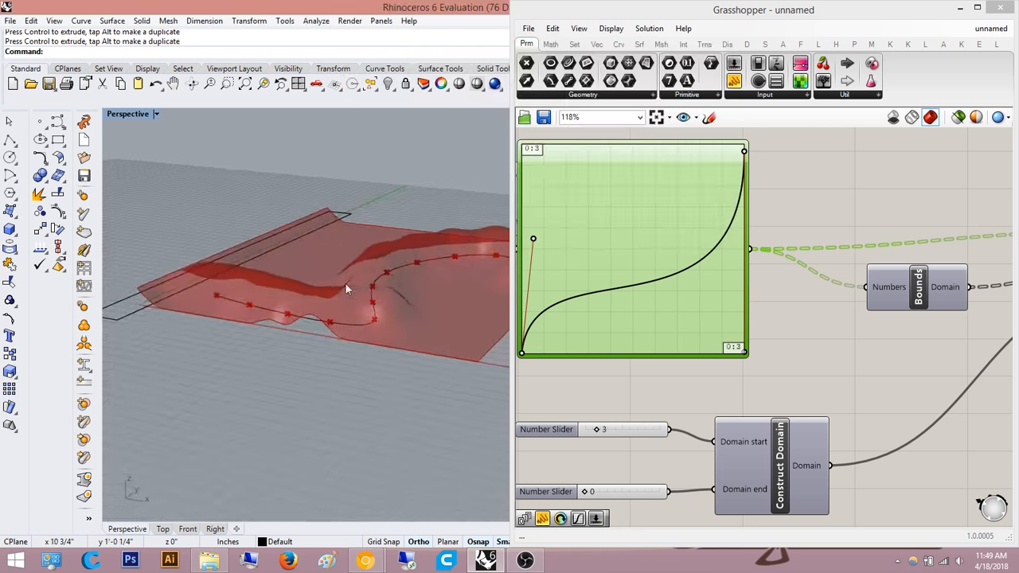
{"action": "right_click_drag", "start_coordinate": [347, 292], "coordinate": [384, 278]}
{"action": "right_click", "coordinate": [646, 218]}
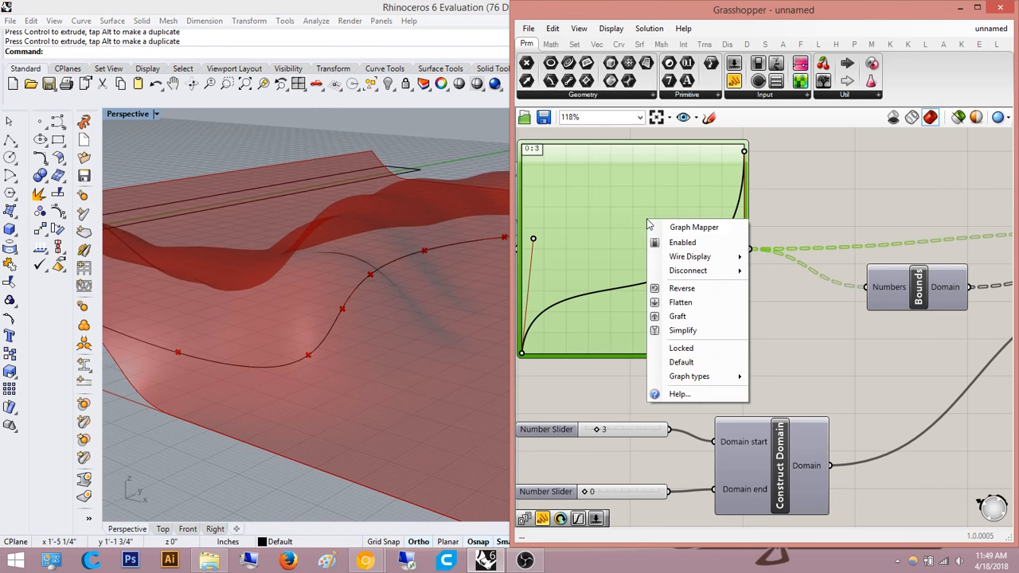
{"action": "scroll", "coordinate": [671, 234], "scroll_direction": "down", "scroll_amount": 2}
{"action": "left_click", "coordinate": [786, 318]}
{"action": "right_click_drag", "start_coordinate": [636, 362], "coordinate": [734, 337]}
{"action": "scroll", "coordinate": [734, 338], "scroll_direction": "up", "scroll_amount": 1}
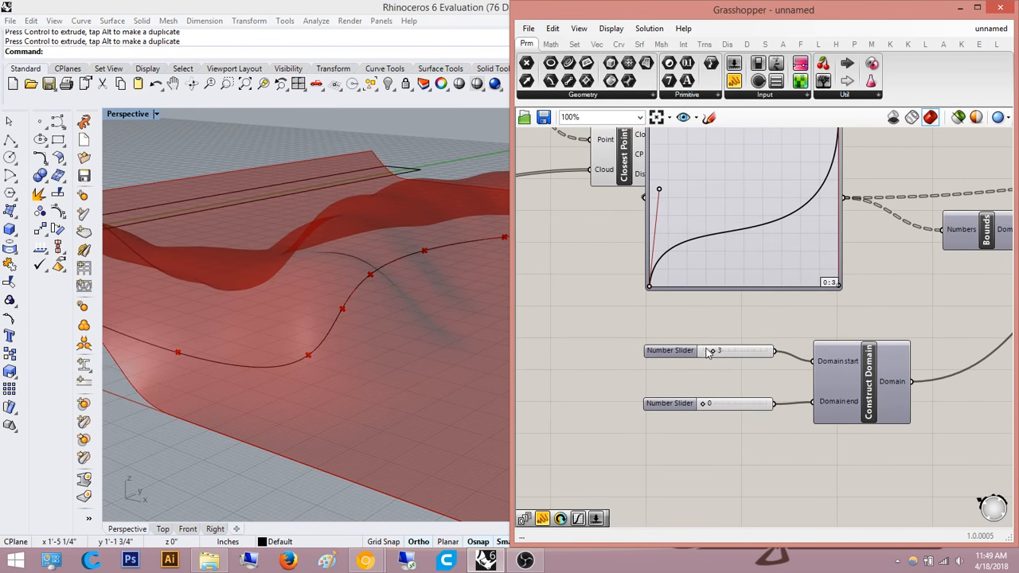
- Set the number slider feeding the Construct Domain component's start value to 2
{"action": "left_click_drag", "start_coordinate": [714, 355], "coordinate": [708, 355]}
{"action": "right_click_drag", "start_coordinate": [374, 307], "coordinate": [477, 246]}
{"action": "right_click_drag", "start_coordinate": [746, 219], "coordinate": [705, 293]}
- Change the Graph Mapper's graph type to Conic, closing its graph editor without changes
{"action": "double_click", "coordinate": [674, 215]}
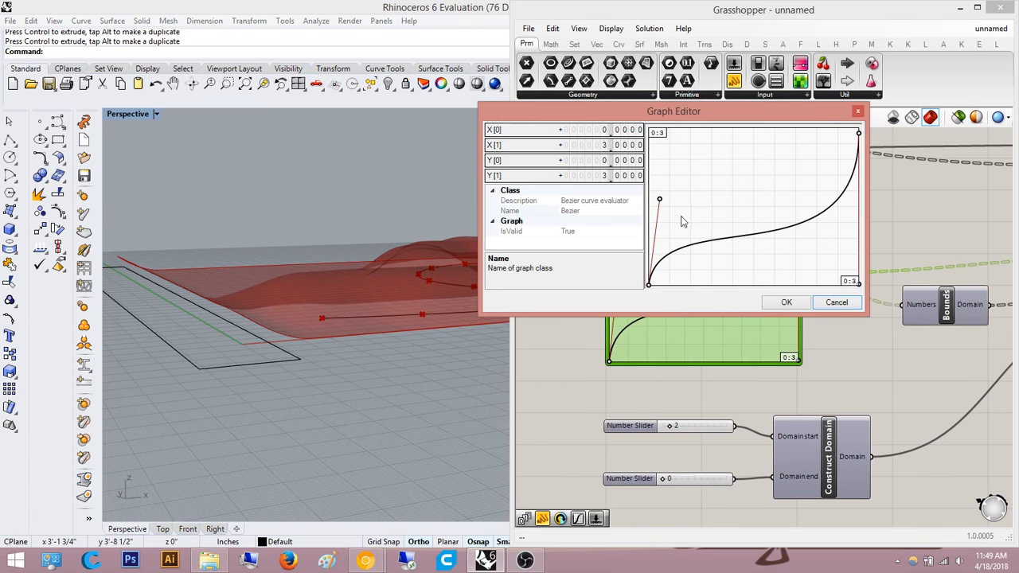
{"action": "left_click", "coordinate": [838, 306]}
{"action": "right_click", "coordinate": [716, 285]}
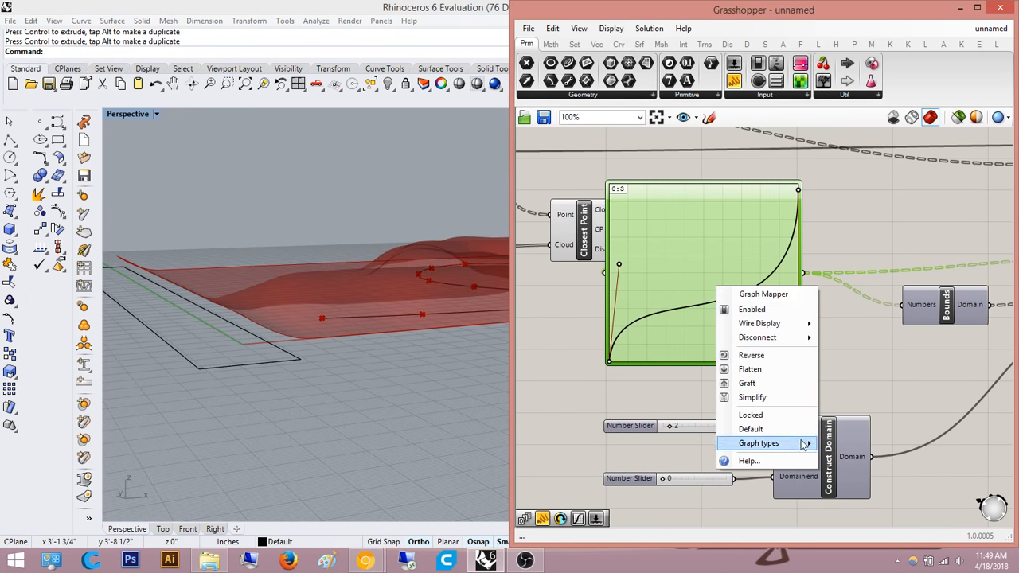
{"action": "mouse_move", "coordinate": [803, 444]}
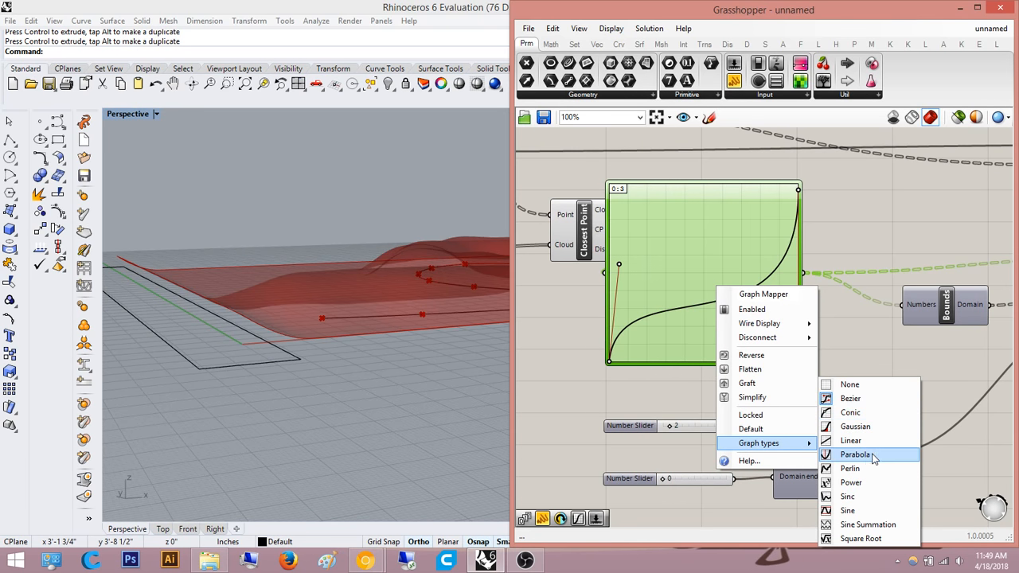
{"action": "left_click", "coordinate": [850, 412]}
{"action": "right_click_drag", "start_coordinate": [469, 252], "coordinate": [351, 273]}
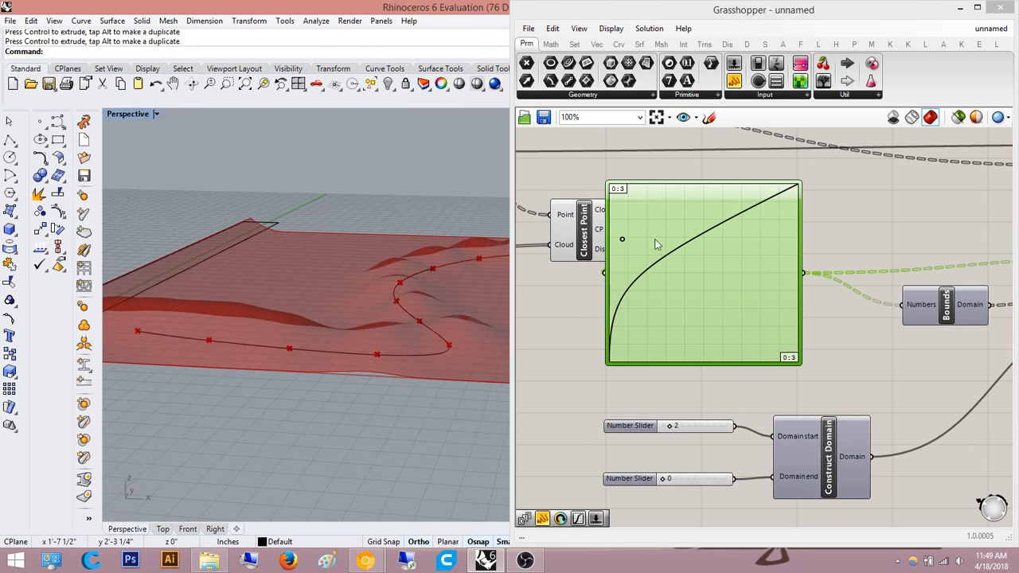
- Shift the conic graph's control point toward the lower middle so the curve becomes a shallow rise
{"action": "left_click_drag", "start_coordinate": [622, 241], "coordinate": [688, 306]}
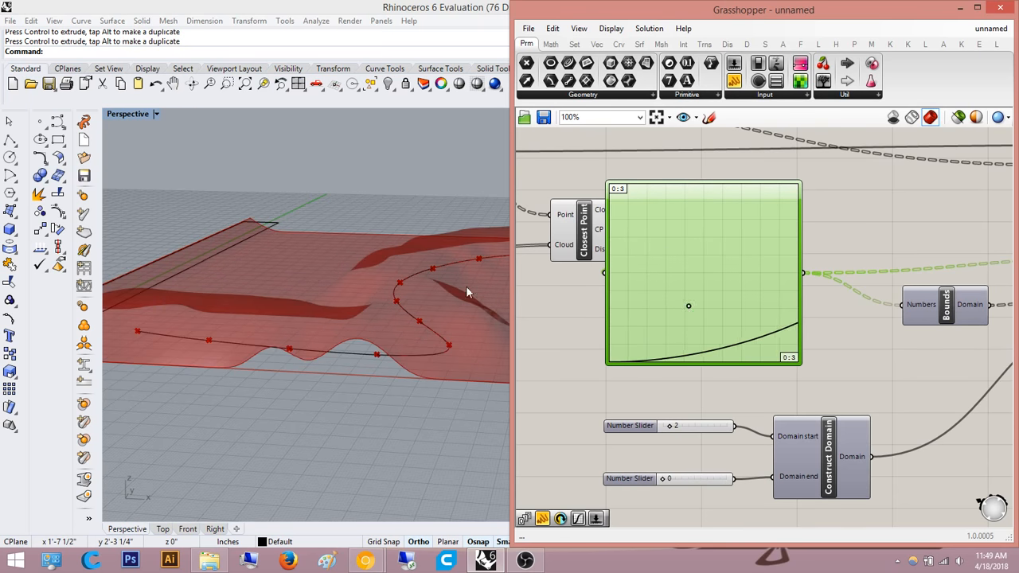
{"action": "right_click_drag", "start_coordinate": [466, 286], "coordinate": [503, 271]}
{"action": "right_click_drag", "start_coordinate": [404, 274], "coordinate": [502, 266]}
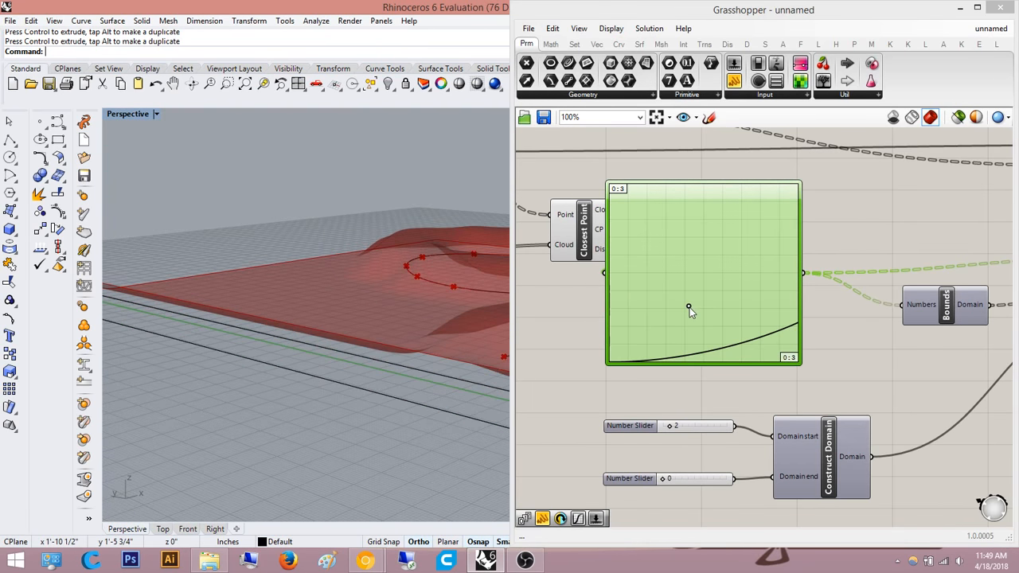
- Move the conic graph's control point onto the graph's bottom edge, close to the lower-right corner
{"action": "left_click_drag", "start_coordinate": [689, 308], "coordinate": [772, 368]}
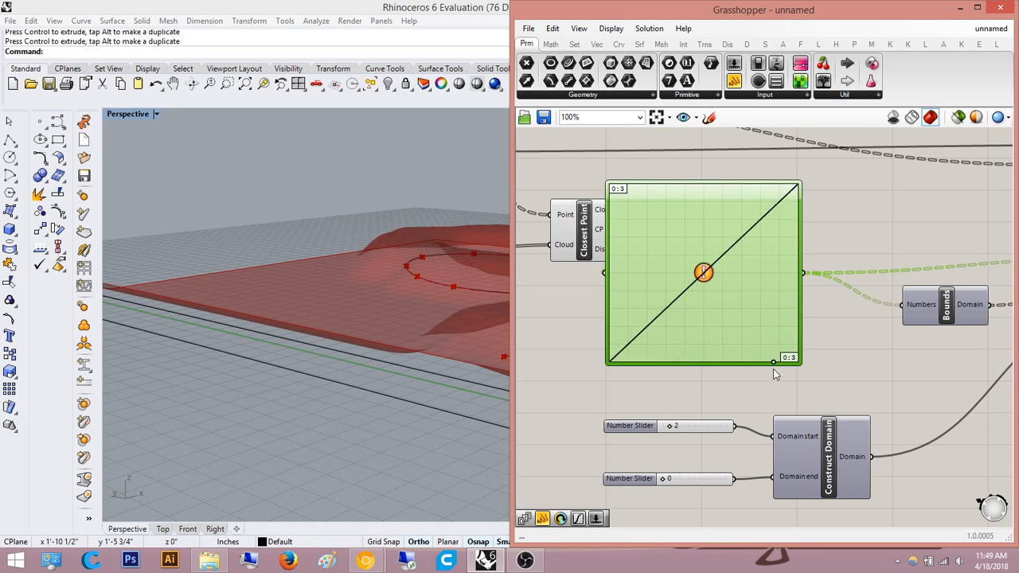
{"action": "right_click_drag", "start_coordinate": [365, 244], "coordinate": [194, 382]}
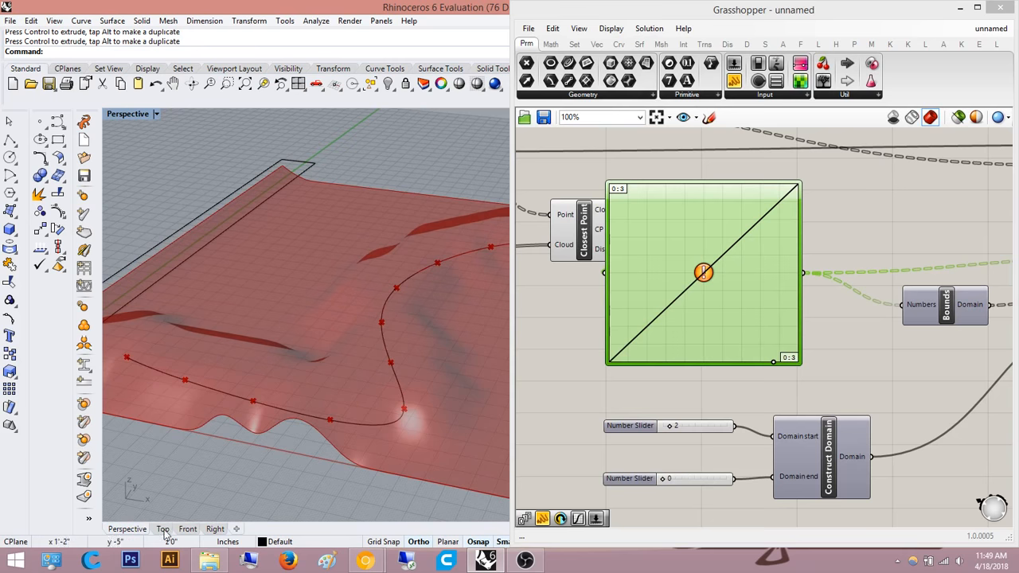
{"action": "right_click_drag", "start_coordinate": [310, 290], "coordinate": [236, 275]}
{"action": "scroll", "coordinate": [237, 276], "scroll_direction": "down", "scroll_amount": 6}
- Bake the Surface From Points result into the Rhino model with the default attributes
{"action": "right_click_drag", "start_coordinate": [815, 254], "coordinate": [708, 276]}
{"action": "scroll", "coordinate": [708, 276], "scroll_direction": "down", "scroll_amount": 5}
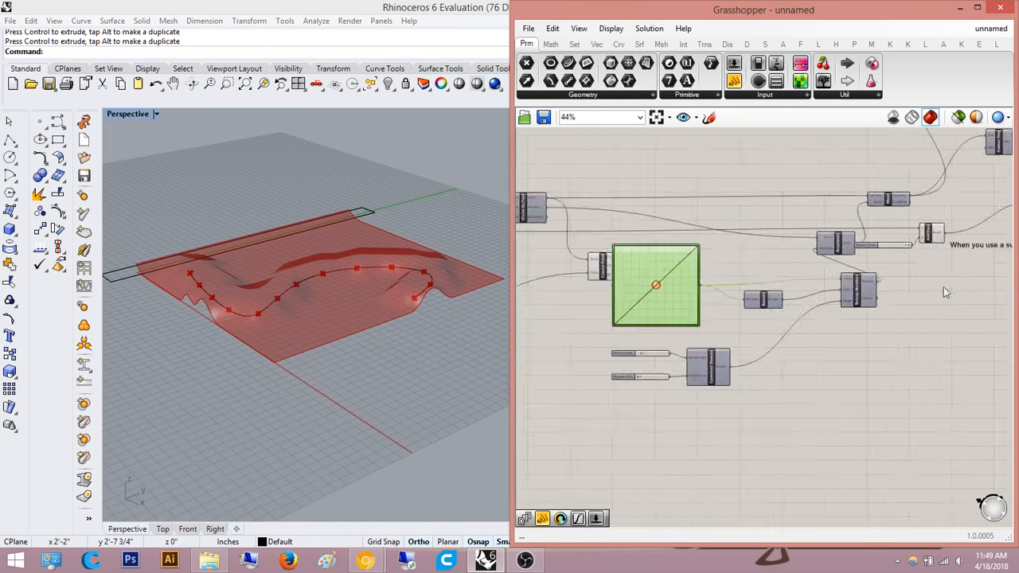
{"action": "right_click_drag", "start_coordinate": [943, 286], "coordinate": [635, 367]}
{"action": "scroll", "coordinate": [724, 287], "scroll_direction": "up", "scroll_amount": 6}
{"action": "left_click", "coordinate": [744, 289]}
{"action": "right_click", "coordinate": [744, 289]}
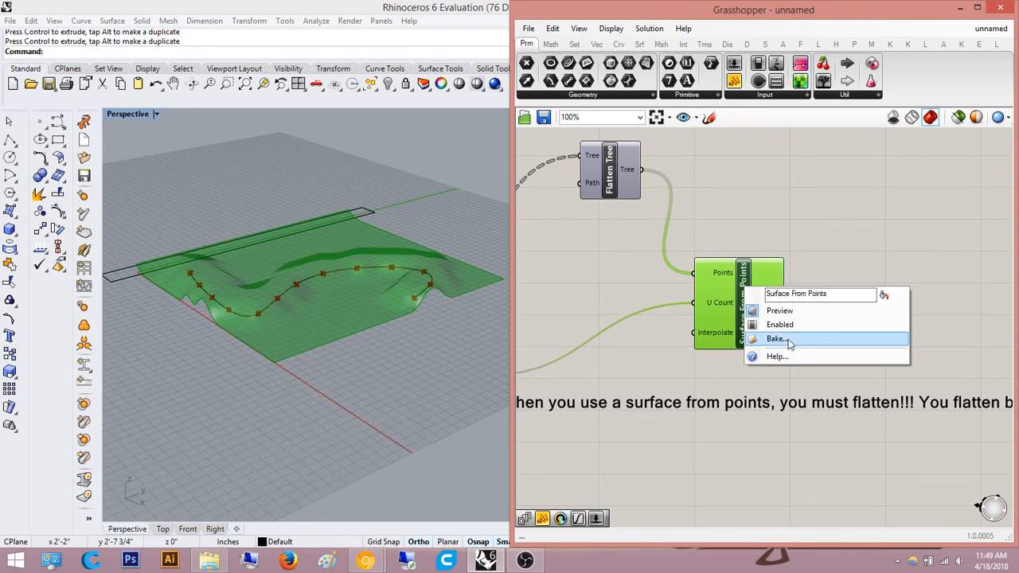
{"action": "left_click", "coordinate": [791, 338]}
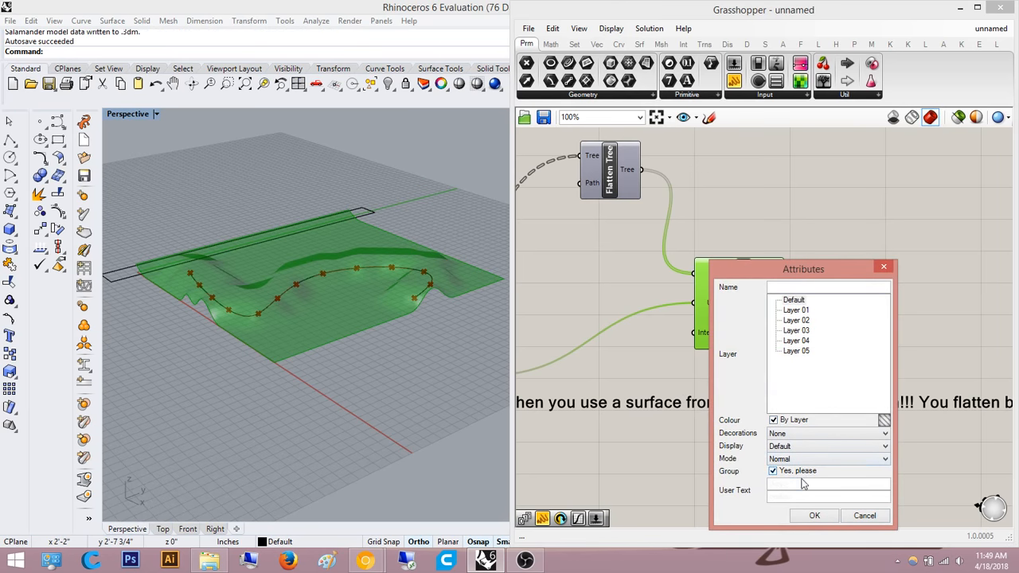
{"action": "left_click", "coordinate": [814, 517]}
- Move the baked surface along the X axis to the left, well clear of the Grasshopper preview
{"action": "scroll", "coordinate": [362, 350], "scroll_direction": "down", "scroll_amount": 5}
{"action": "left_click", "coordinate": [325, 307]}
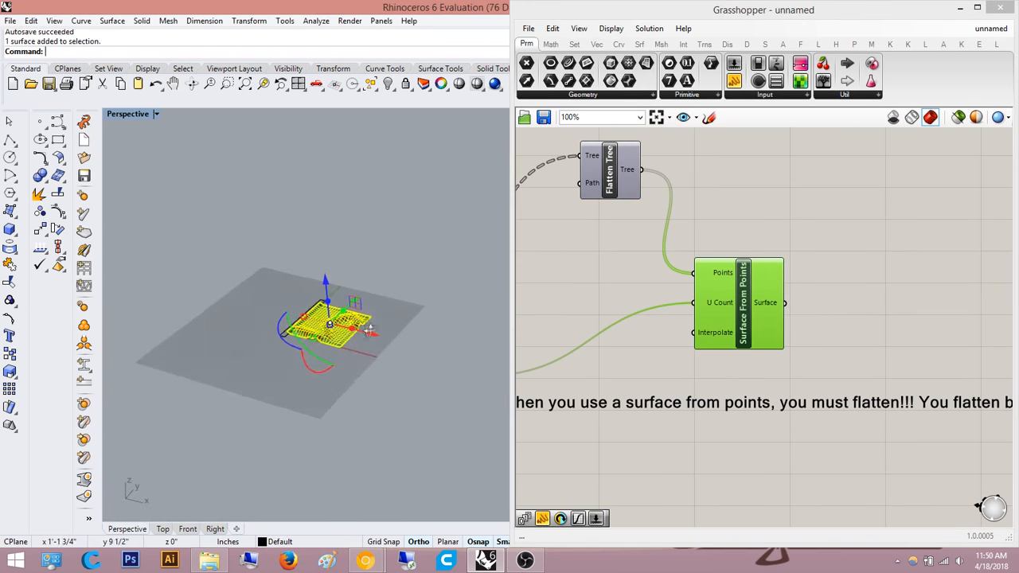
{"action": "right_click_drag", "start_coordinate": [325, 308], "coordinate": [403, 371]}
{"action": "left_click_drag", "start_coordinate": [401, 358], "coordinate": [267, 365]}
{"action": "left_click", "coordinate": [257, 337]}
{"action": "scroll", "coordinate": [232, 367], "scroll_direction": "up", "scroll_amount": 6}
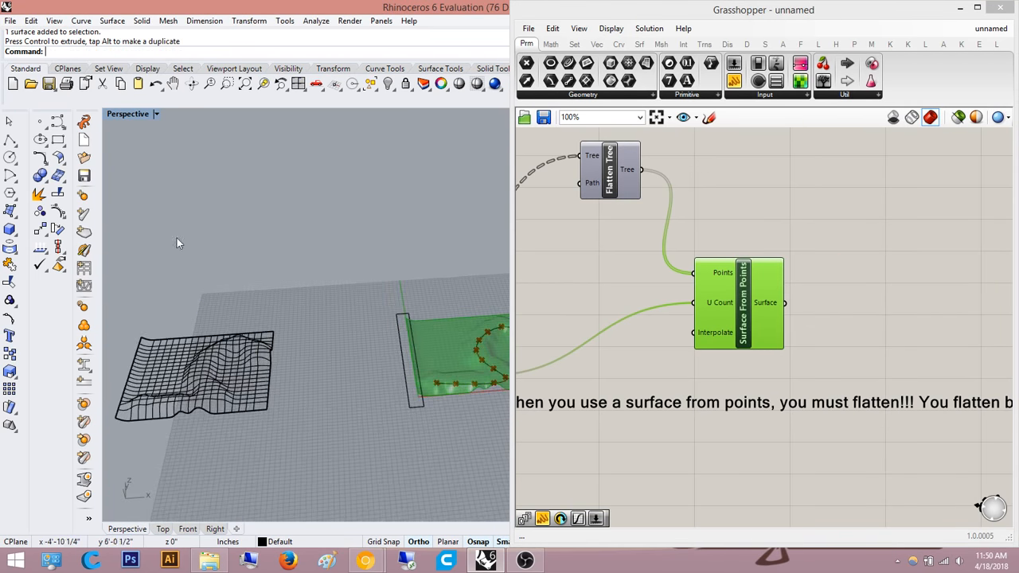
- Set the Perspective viewport to Shaded display and inspect the baked surface up close
{"action": "left_click", "coordinate": [158, 114]}
{"action": "left_click", "coordinate": [199, 143]}
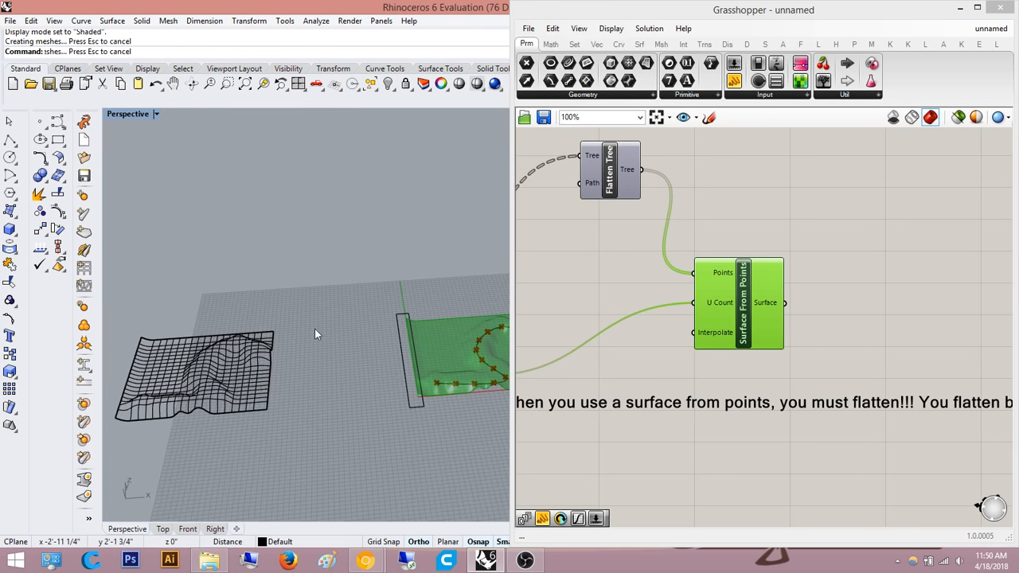
{"action": "scroll", "coordinate": [252, 351], "scroll_direction": "up", "scroll_amount": 5}
{"action": "scroll", "coordinate": [252, 350], "scroll_direction": "down", "scroll_amount": 8}
{"action": "scroll", "coordinate": [284, 340], "scroll_direction": "up", "scroll_amount": 4}
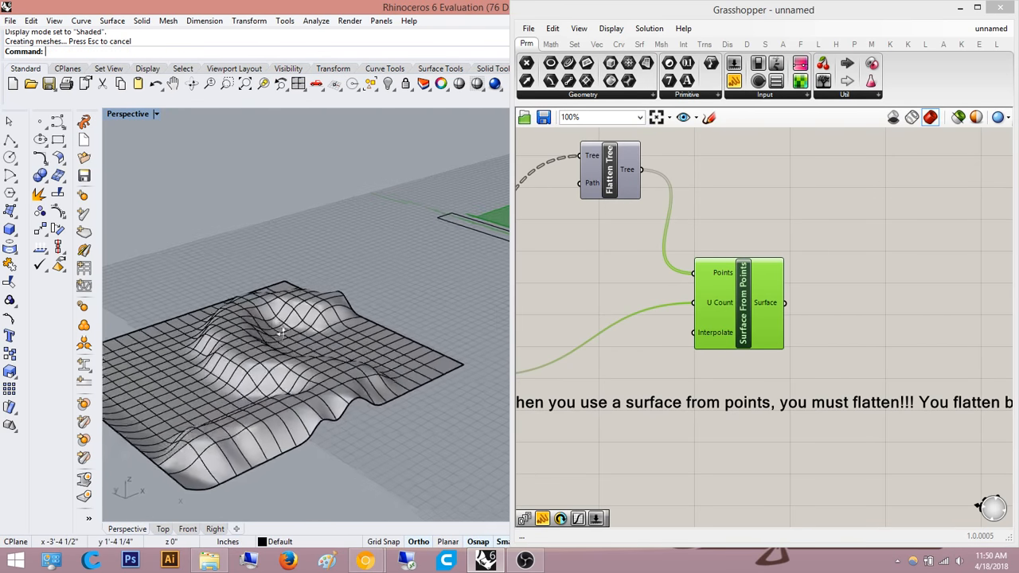
{"action": "mouse_move", "coordinate": [284, 340]}
{"action": "right_mouse_down"}
{"action": "mouse_move", "coordinate": [262, 352]}
{"action": "mouse_move", "coordinate": [278, 364]}
{"action": "mouse_move", "coordinate": [256, 325]}
{"action": "mouse_move", "coordinate": [230, 346]}
{"action": "mouse_move", "coordinate": [193, 344]}
{"action": "right_mouse_up"}
- Delete the baked surface from the Rhino model
{"action": "scroll", "coordinate": [271, 328], "scroll_direction": "down", "scroll_amount": 3}
{"action": "left_click", "coordinate": [285, 330]}
{"action": "key", "text": "Delete"}
{"action": "scroll", "coordinate": [373, 287], "scroll_direction": "up", "scroll_amount": 4}
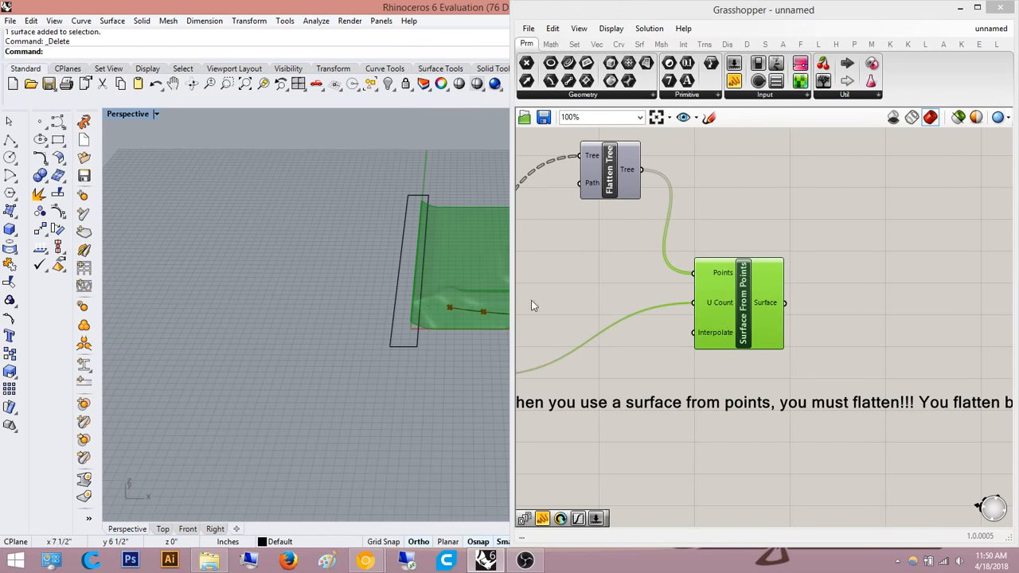
- Switch the Domain start slider to real-number rounding with three digits and set its value to 2.244
{"action": "right_click_drag", "start_coordinate": [634, 353], "coordinate": [734, 290]}
{"action": "scroll", "coordinate": [734, 291], "scroll_direction": "down", "scroll_amount": 1}
{"action": "scroll", "coordinate": [734, 291], "scroll_direction": "down", "scroll_amount": 2}
{"action": "right_click_drag", "start_coordinate": [570, 348], "coordinate": [757, 305]}
{"action": "scroll", "coordinate": [627, 371], "scroll_direction": "up", "scroll_amount": 3}
{"action": "right_click_drag", "start_coordinate": [626, 371], "coordinate": [728, 367]}
{"action": "scroll", "coordinate": [892, 292], "scroll_direction": "down", "scroll_amount": 2}
{"action": "scroll", "coordinate": [647, 359], "scroll_direction": "up", "scroll_amount": 3}
{"action": "scroll", "coordinate": [727, 368], "scroll_direction": "up", "scroll_amount": 4}
{"action": "right_click_drag", "start_coordinate": [385, 298], "coordinate": [374, 273]}
{"action": "scroll", "coordinate": [306, 296], "scroll_direction": "down", "scroll_amount": 6}
{"action": "scroll", "coordinate": [300, 264], "scroll_direction": "up", "scroll_amount": 5}
{"action": "double_click", "coordinate": [633, 366]}
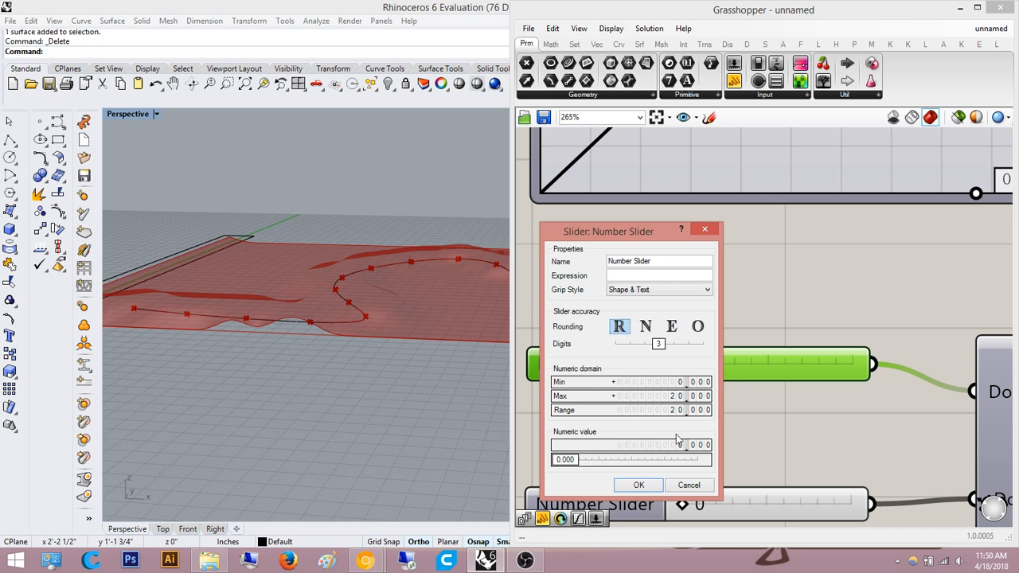
{"action": "left_click", "coordinate": [638, 484]}
{"action": "scroll", "coordinate": [717, 374], "scroll_direction": "up", "scroll_amount": 4}
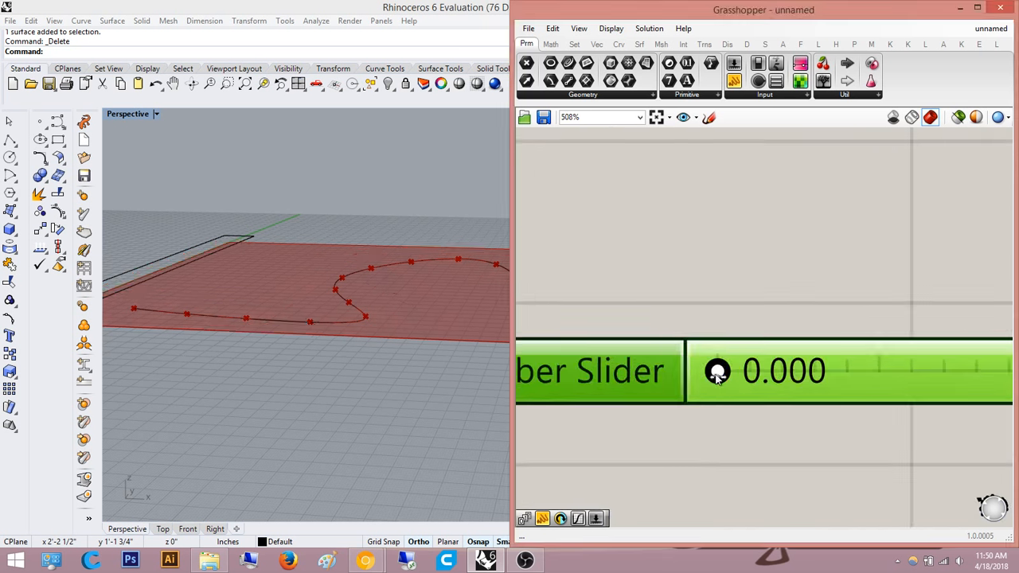
{"action": "left_click_drag", "start_coordinate": [719, 371], "coordinate": [752, 375]}
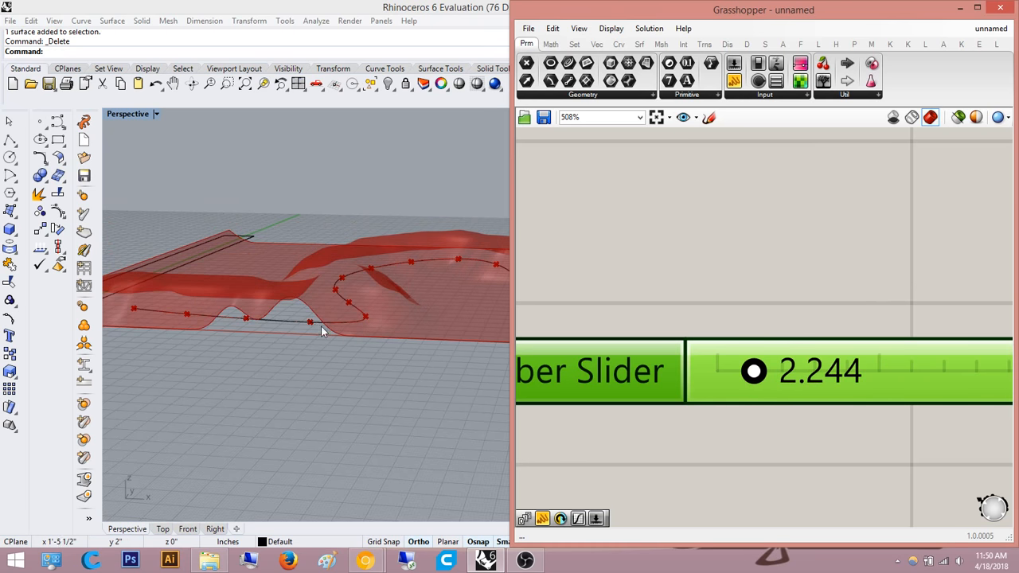
- Select the attractor curve, show it in the Top view, and turn on its control points with PointsOn
{"action": "left_click", "coordinate": [297, 323]}
{"action": "left_click", "coordinate": [163, 528]}
{"action": "scroll", "coordinate": [252, 414], "scroll_direction": "down", "scroll_amount": 8}
{"action": "mouse_move", "coordinate": [302, 419]}
{"action": "right_mouse_down"}
{"action": "mouse_move", "coordinate": [232, 423]}
{"action": "mouse_move", "coordinate": [303, 417]}
{"action": "right_mouse_up"}
{"action": "scroll", "coordinate": [297, 431], "scroll_direction": "up", "scroll_amount": 10}
{"action": "scroll", "coordinate": [322, 414], "scroll_direction": "up", "scroll_amount": 3}
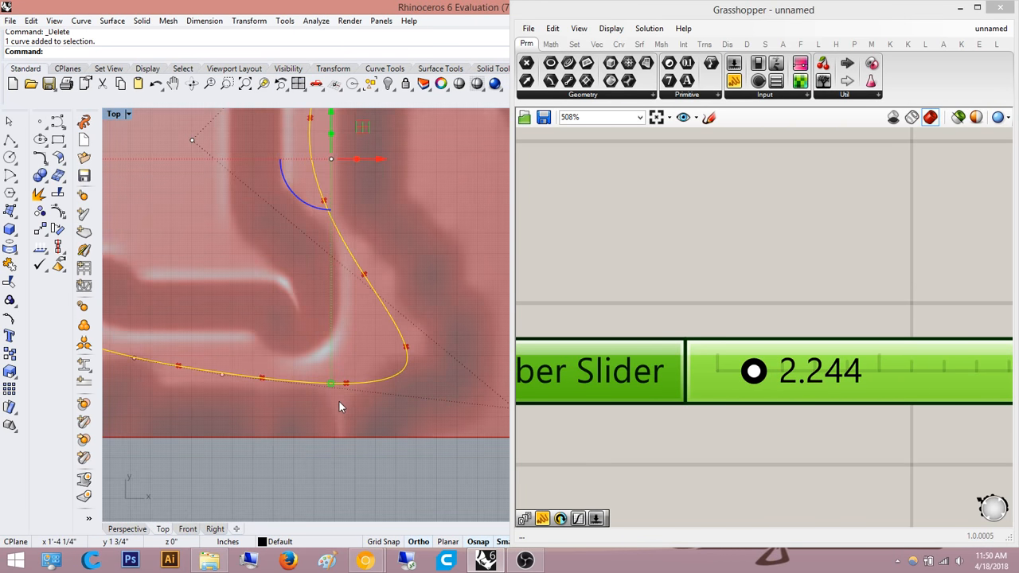
{"action": "key", "text": "BackSpace"}
{"action": "key", "text": "BackSpace"}
{"action": "key", "text": "BackSpace"}
{"action": "type", "text": "ointsOn"}
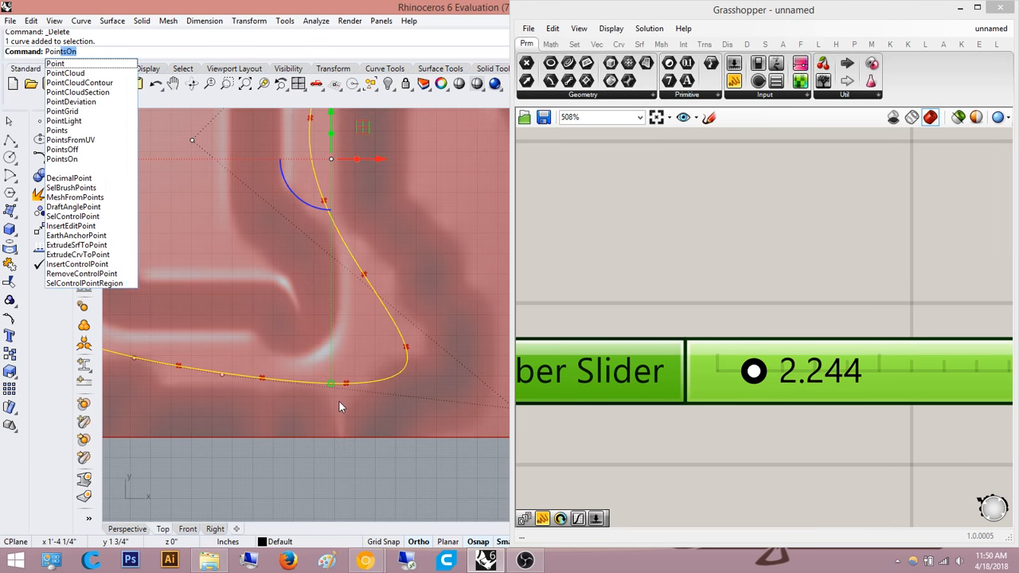
{"action": "key", "text": "Return"}
- Move the control point on the curve's lower-left stretch upward in Y to bend that part inward
{"action": "scroll", "coordinate": [339, 407], "scroll_direction": "down", "scroll_amount": 4}
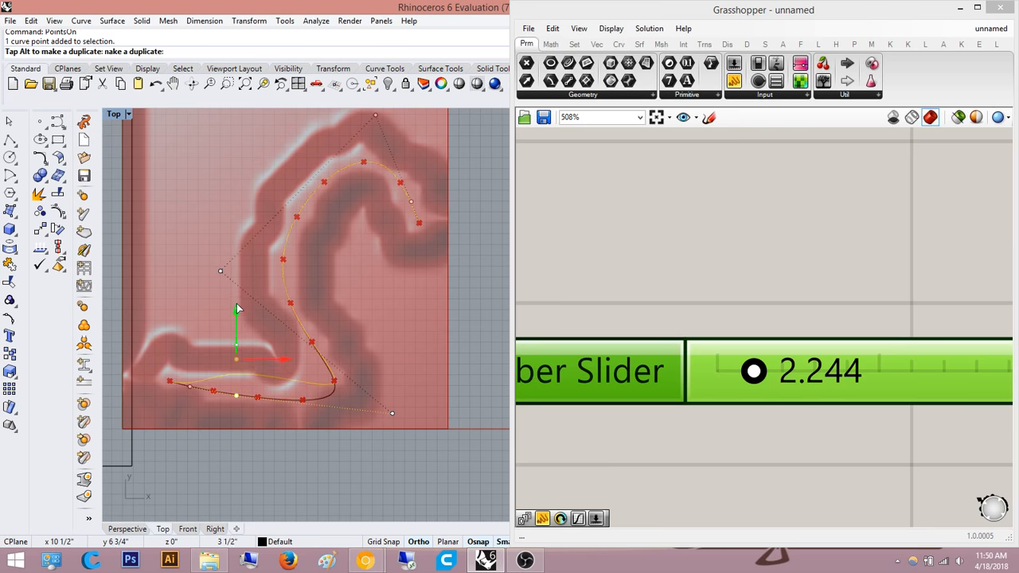
{"action": "left_click_drag", "start_coordinate": [235, 297], "coordinate": [236, 299]}
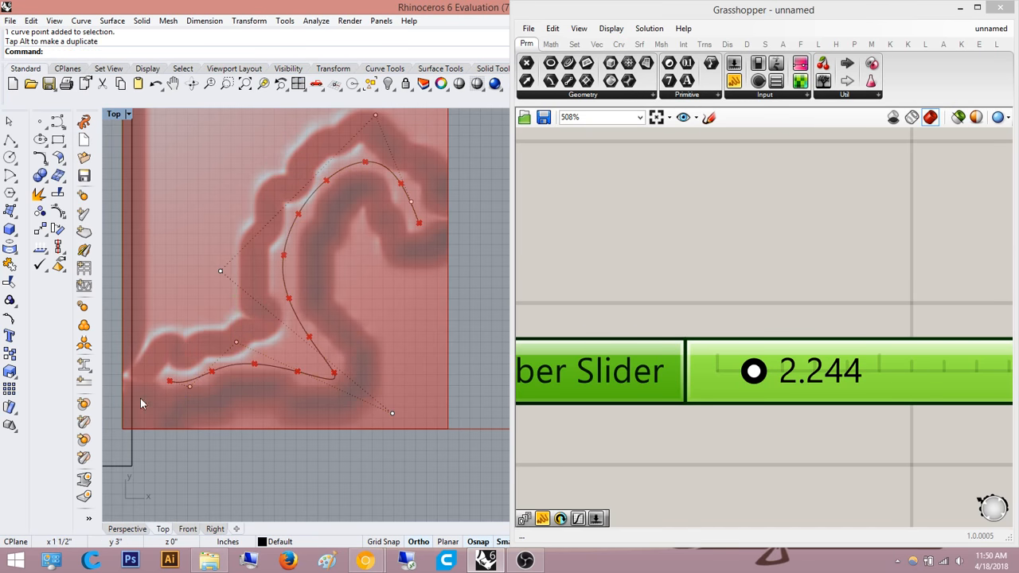
{"action": "right_click_drag", "start_coordinate": [421, 261], "coordinate": [365, 300]}
{"action": "right_click_drag", "start_coordinate": [348, 247], "coordinate": [424, 237]}
- Lower the Domain start slider to 0.647
{"action": "scroll", "coordinate": [424, 237], "scroll_direction": "down", "scroll_amount": 4}
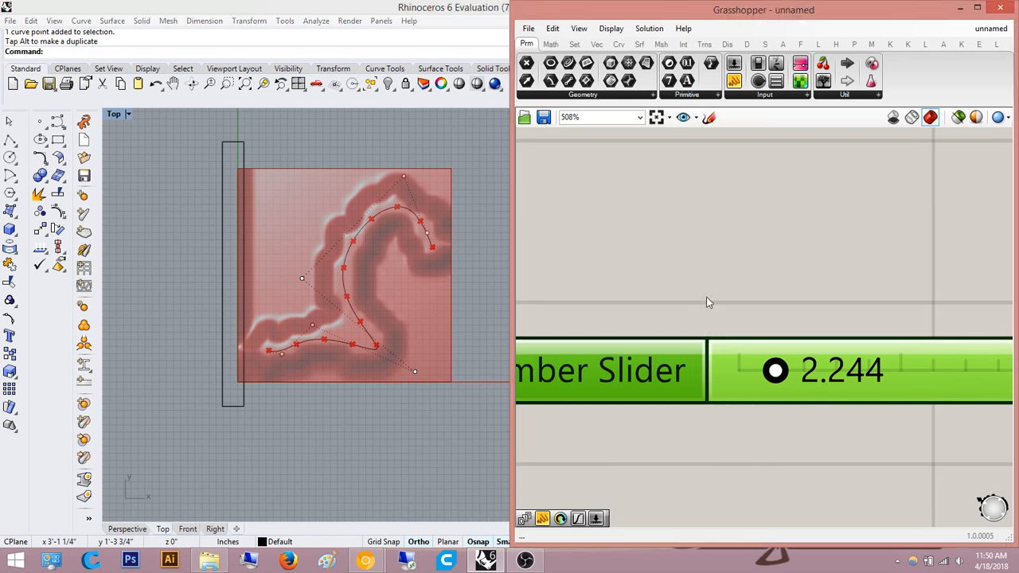
{"action": "scroll", "coordinate": [705, 300], "scroll_direction": "down", "scroll_amount": 5}
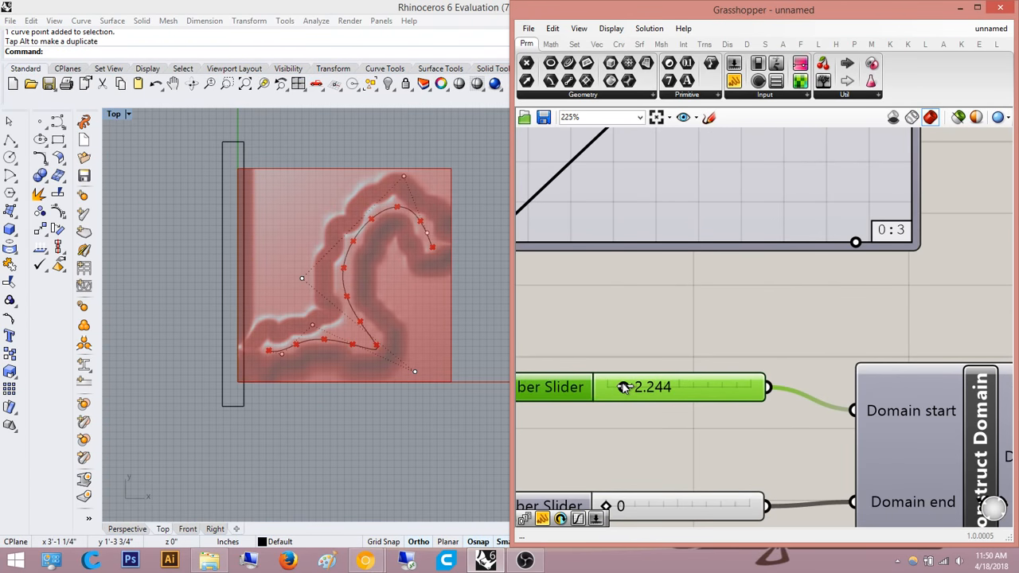
{"action": "left_click_drag", "start_coordinate": [624, 386], "coordinate": [611, 387]}
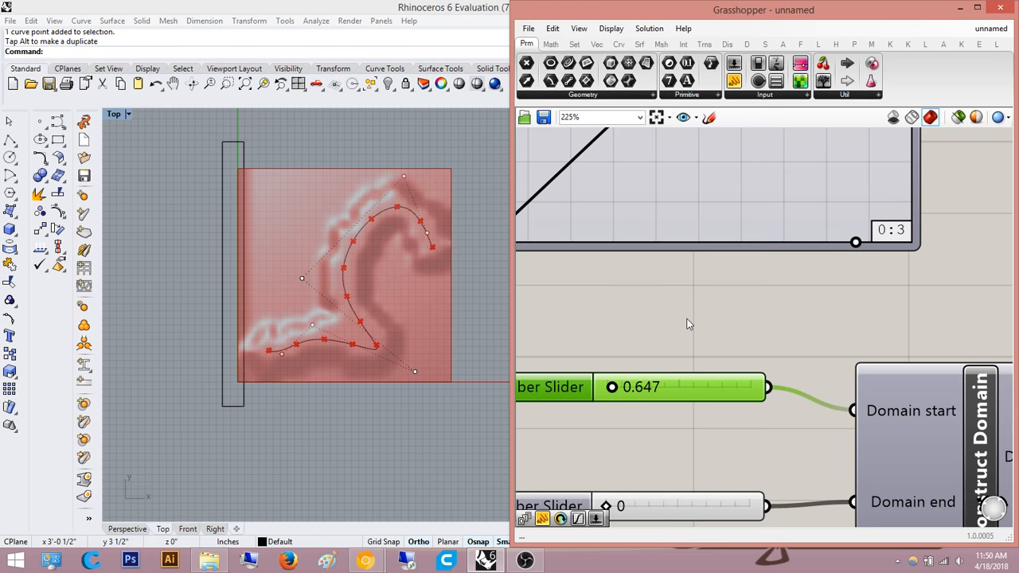
- Reposition the Closest Point component to the left so it no longer overlaps the Graph Mapper
{"action": "scroll", "coordinate": [688, 324], "scroll_direction": "down", "scroll_amount": 4}
{"action": "right_click_drag", "start_coordinate": [596, 220], "coordinate": [663, 220]}
{"action": "right_click", "coordinate": [664, 219]}
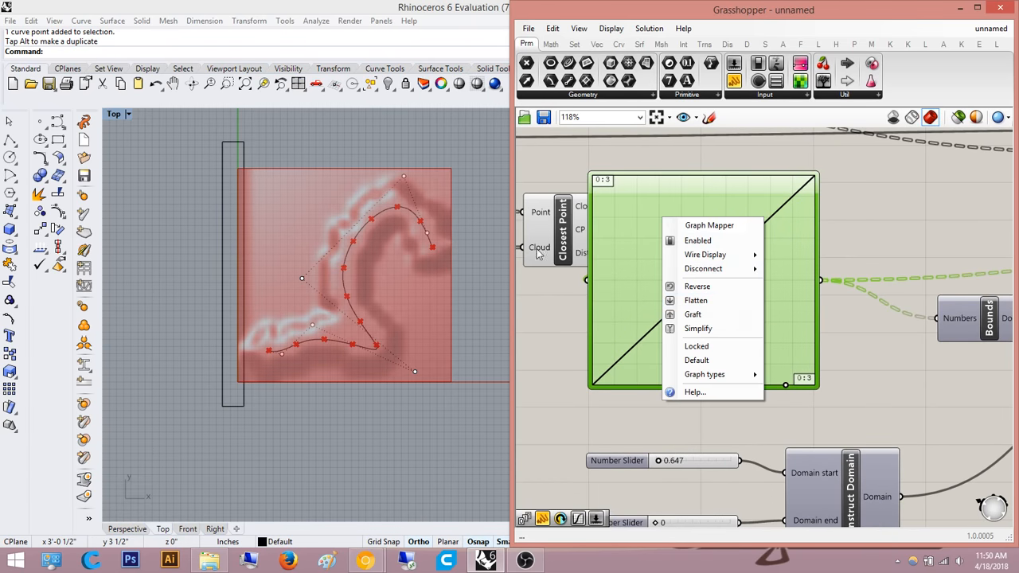
{"action": "left_click", "coordinate": [553, 319]}
{"action": "right_click_drag", "start_coordinate": [555, 323], "coordinate": [734, 327]}
{"action": "left_click_drag", "start_coordinate": [722, 254], "coordinate": [643, 264]}
{"action": "left_click", "coordinate": [780, 267]}
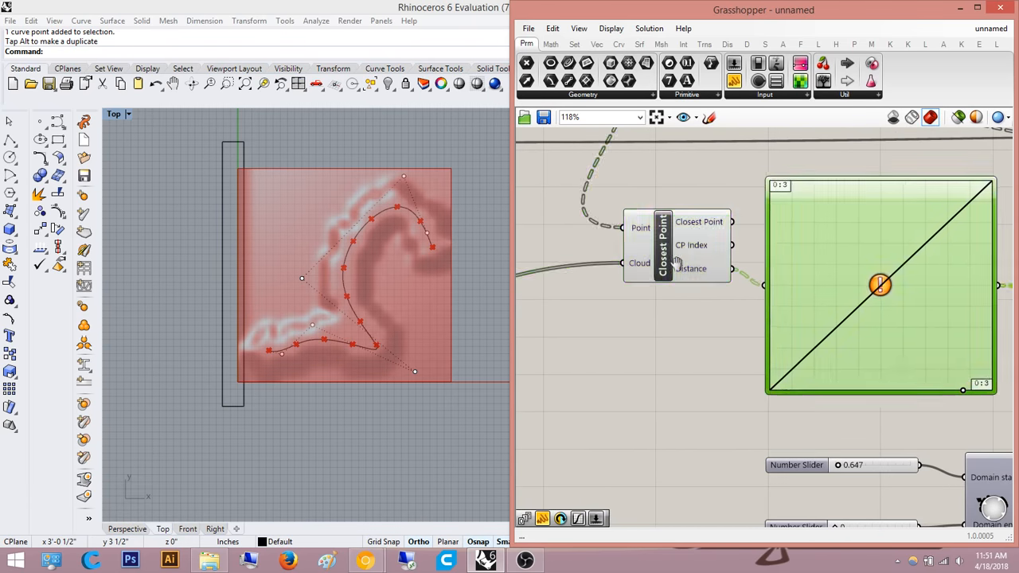
- Examine how the Divide Surface points and normals connect to Closest Point and the components downstream
{"action": "scroll", "coordinate": [629, 336], "scroll_direction": "down", "scroll_amount": 2}
{"action": "right_click_drag", "start_coordinate": [676, 263], "coordinate": [635, 396]}
{"action": "scroll", "coordinate": [651, 342], "scroll_direction": "up", "scroll_amount": 3}
{"action": "scroll", "coordinate": [671, 353], "scroll_direction": "down", "scroll_amount": 2}
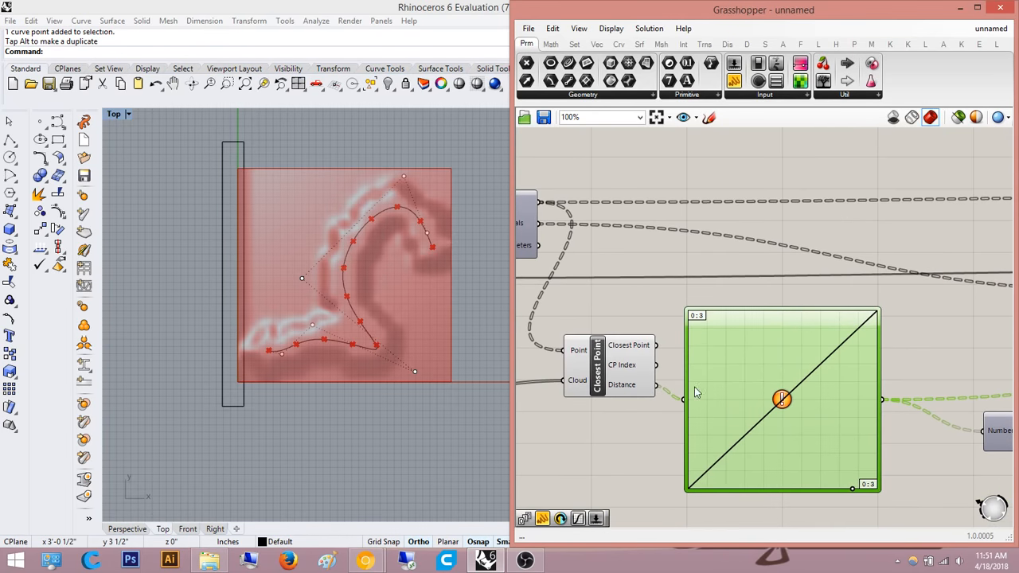
{"action": "scroll", "coordinate": [671, 300], "scroll_direction": "down", "scroll_amount": 3}
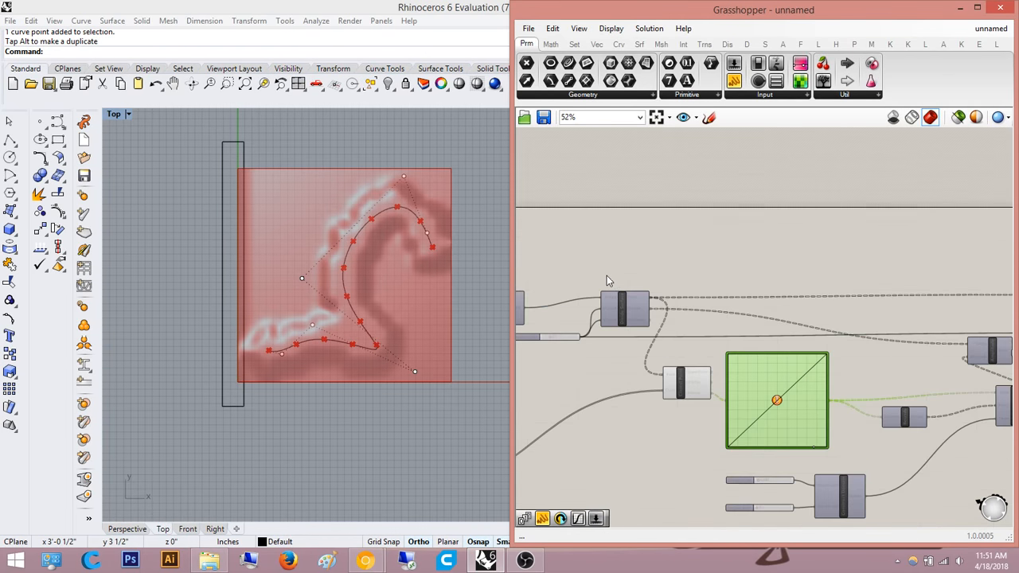
{"action": "scroll", "coordinate": [606, 276], "scroll_direction": "up", "scroll_amount": 3}
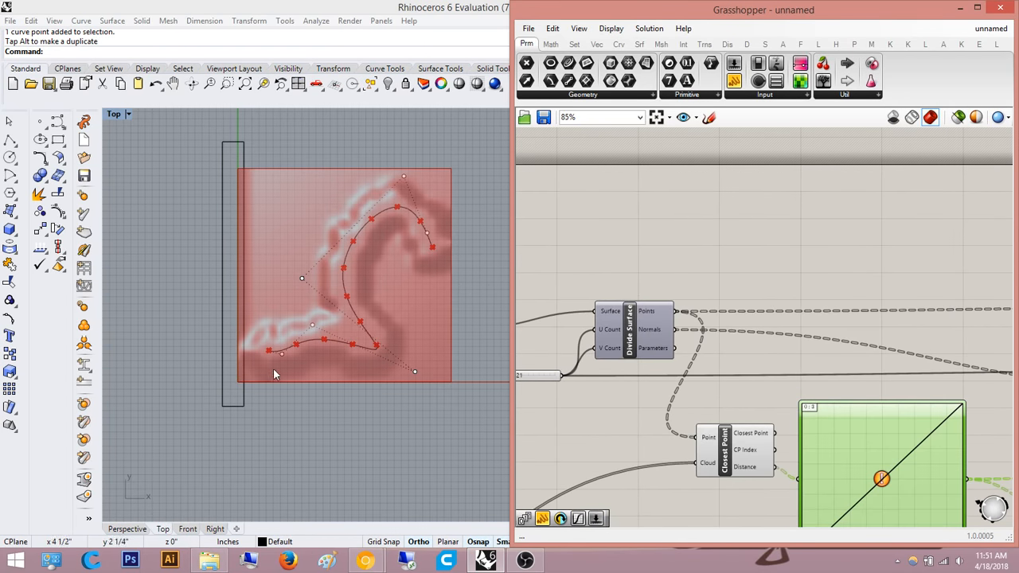
{"action": "scroll", "coordinate": [811, 379], "scroll_direction": "up", "scroll_amount": 3}
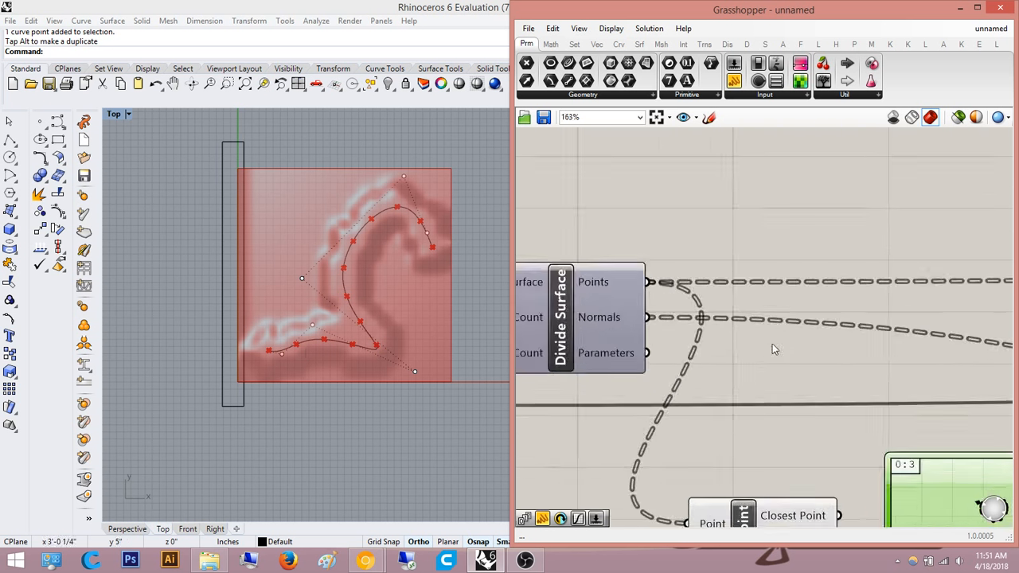
{"action": "scroll", "coordinate": [764, 295], "scroll_direction": "down", "scroll_amount": 6}
{"action": "right_click_drag", "start_coordinate": [825, 323], "coordinate": [670, 339]}
{"action": "scroll", "coordinate": [684, 336], "scroll_direction": "down", "scroll_amount": 3}
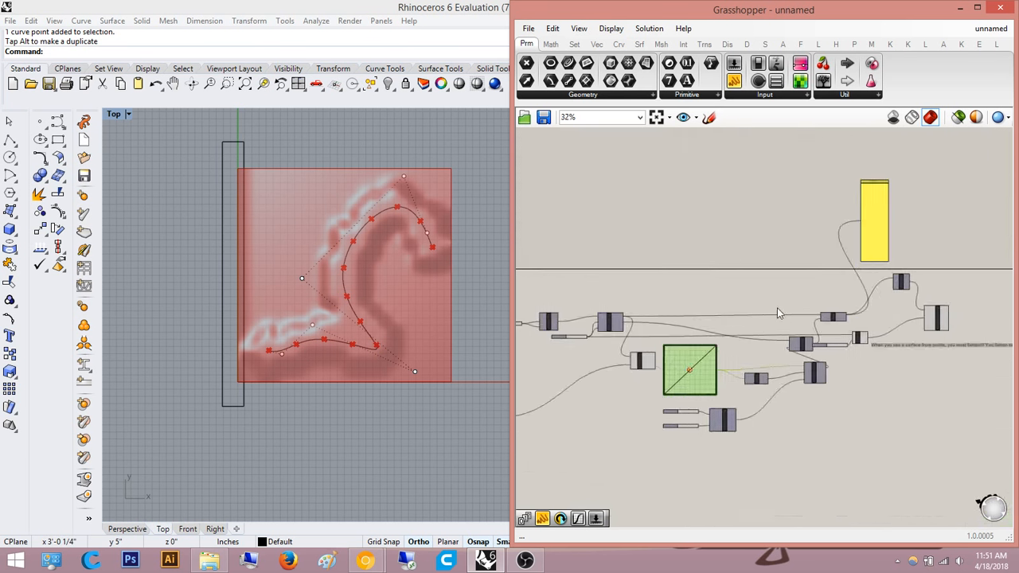
- Flatten the Geometry input of the Move component
{"action": "scroll", "coordinate": [783, 309], "scroll_direction": "up", "scroll_amount": 6}
{"action": "right_click_drag", "start_coordinate": [762, 332], "coordinate": [692, 338]}
{"action": "scroll", "coordinate": [796, 331], "scroll_direction": "up", "scroll_amount": 4}
{"action": "right_click", "coordinate": [814, 329]}
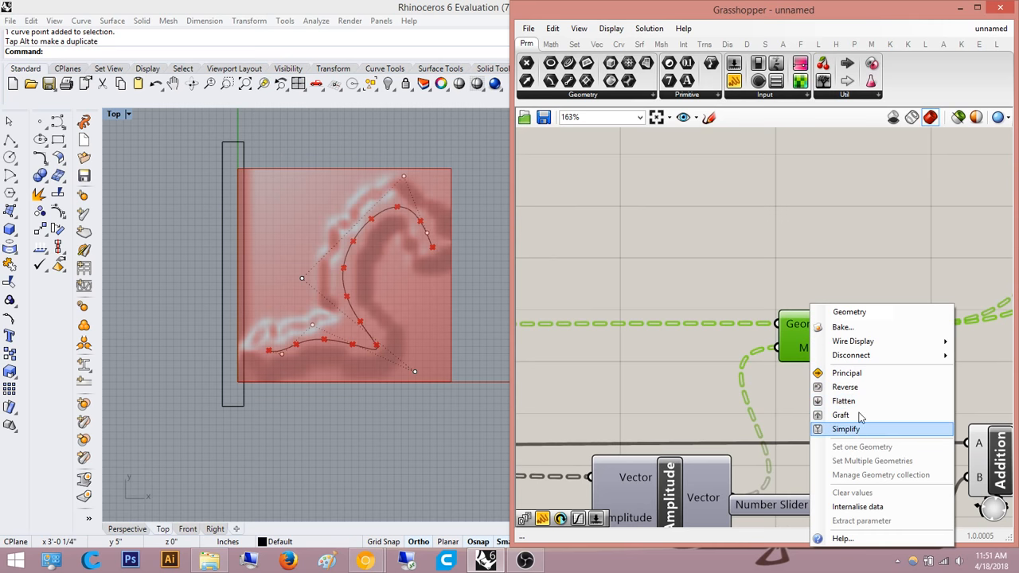
{"action": "left_click", "coordinate": [844, 400]}
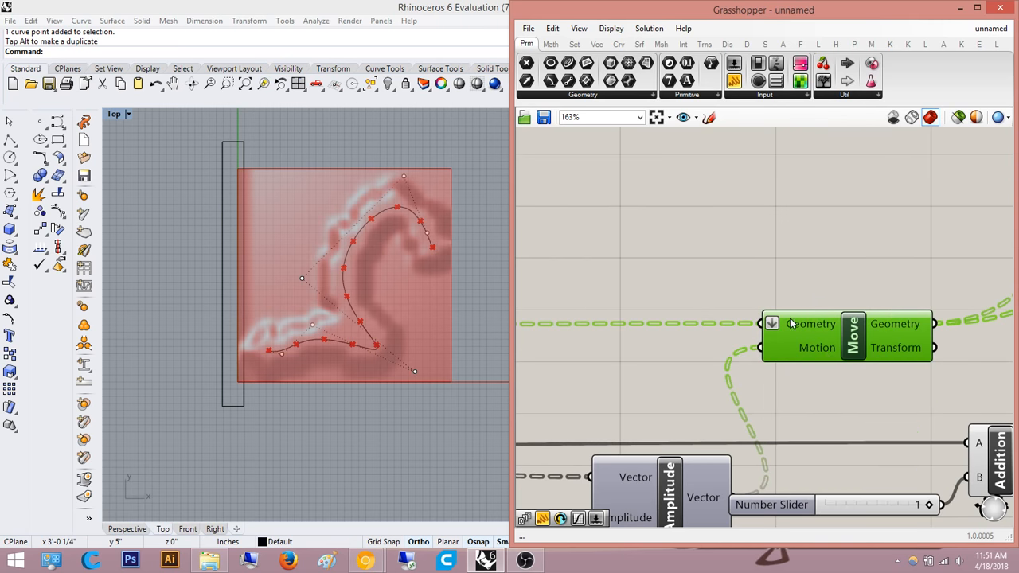
- Flatten the Point input of the Closest Point component
{"action": "scroll", "coordinate": [786, 322], "scroll_direction": "down", "scroll_amount": 1}
{"action": "right_click_drag", "start_coordinate": [609, 374], "coordinate": [840, 274]}
{"action": "scroll", "coordinate": [741, 332], "scroll_direction": "down", "scroll_amount": 3}
{"action": "scroll", "coordinate": [841, 274], "scroll_direction": "down", "scroll_amount": 3}
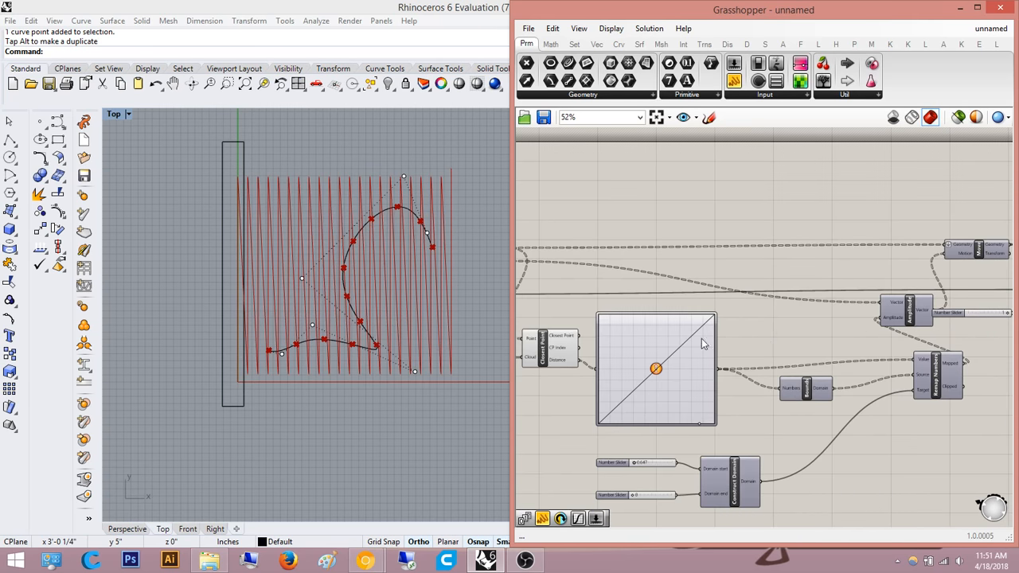
{"action": "scroll", "coordinate": [772, 343], "scroll_direction": "down", "scroll_amount": 5}
{"action": "right_click_drag", "start_coordinate": [774, 348], "coordinate": [733, 351]}
{"action": "scroll", "coordinate": [700, 355], "scroll_direction": "up", "scroll_amount": 8}
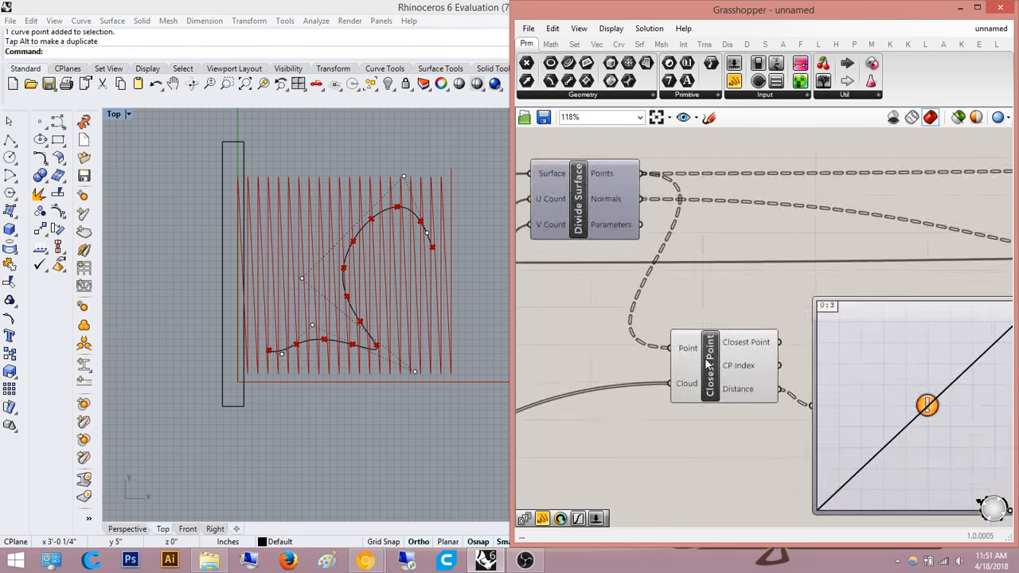
{"action": "scroll", "coordinate": [709, 364], "scroll_direction": "up", "scroll_amount": 2}
{"action": "left_click", "coordinate": [691, 352]}
{"action": "right_click", "coordinate": [690, 352]}
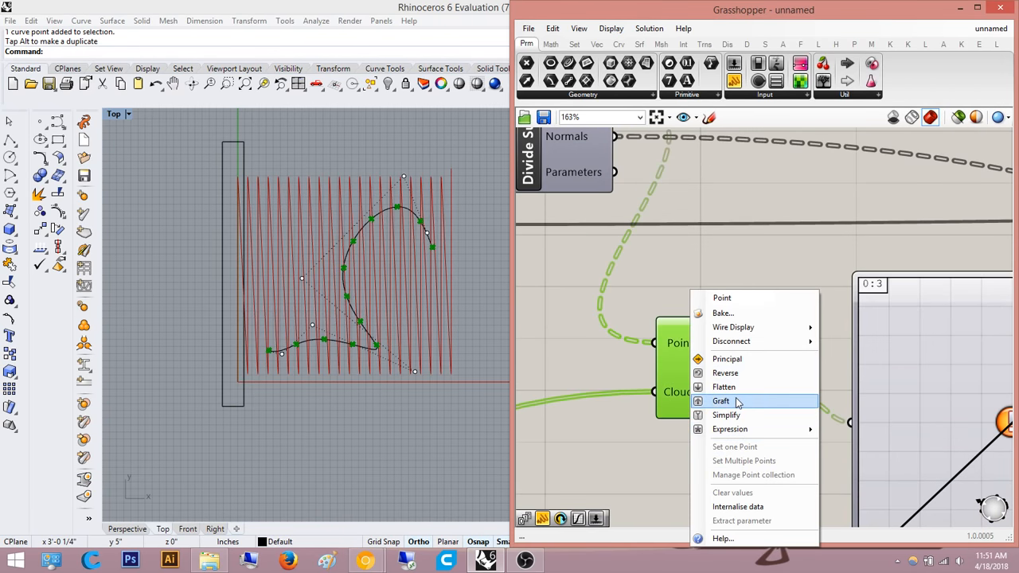
{"action": "left_click", "coordinate": [736, 401]}
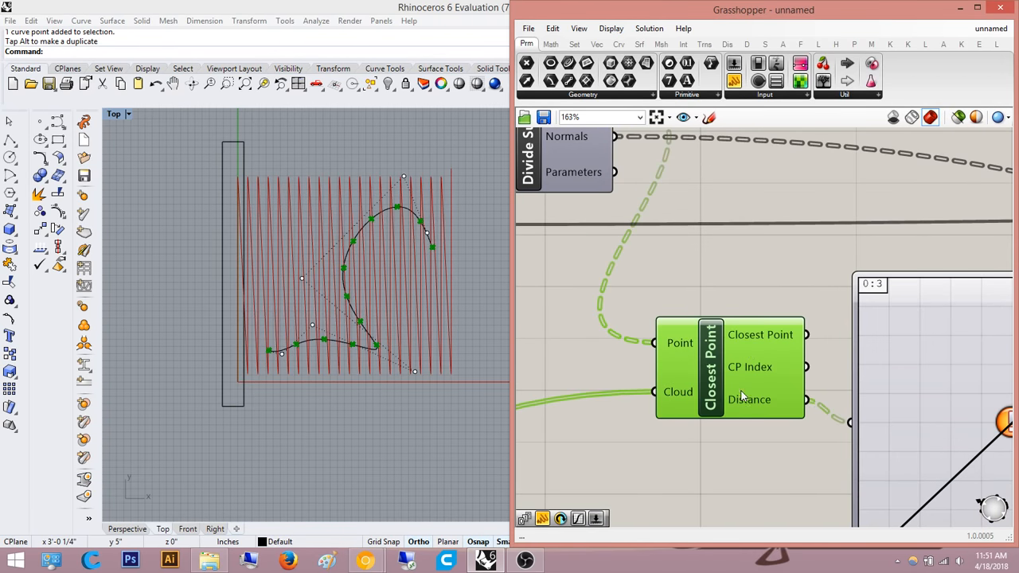
{"action": "left_click", "coordinate": [733, 308]}
{"action": "scroll", "coordinate": [819, 323], "scroll_direction": "down", "scroll_amount": 3}
{"action": "right_click_drag", "start_coordinate": [805, 336], "coordinate": [663, 379]}
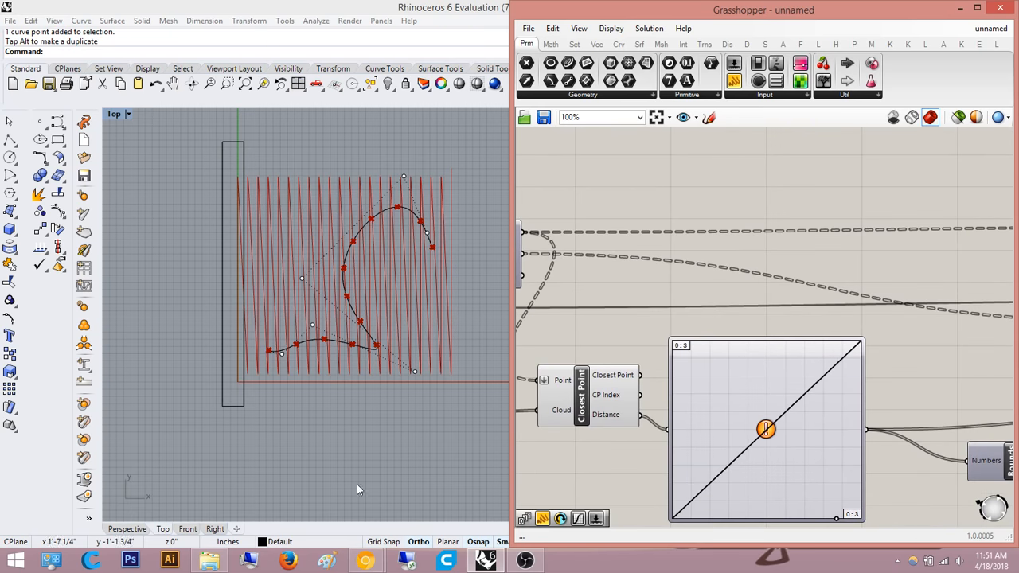
- Examine the resulting geometry in the Perspective view and how Move feeds Flatten Tree and Surface From Points
{"action": "left_click", "coordinate": [127, 529]}
{"action": "right_click_drag", "start_coordinate": [382, 325], "coordinate": [350, 287]}
{"action": "scroll", "coordinate": [829, 351], "scroll_direction": "down", "scroll_amount": 4}
{"action": "scroll", "coordinate": [844, 307], "scroll_direction": "up", "scroll_amount": 5}
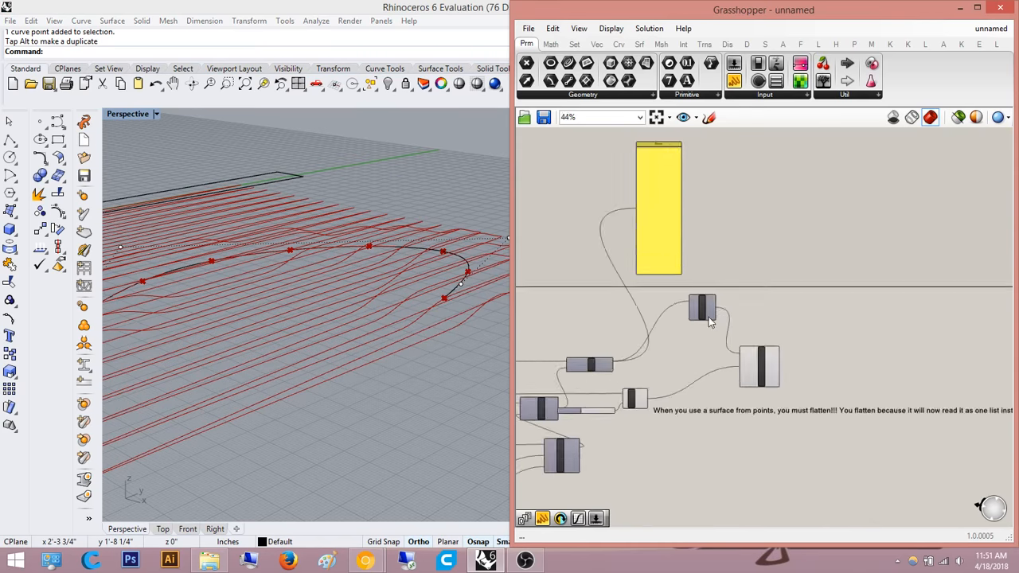
{"action": "right_click_drag", "start_coordinate": [702, 326], "coordinate": [714, 363]}
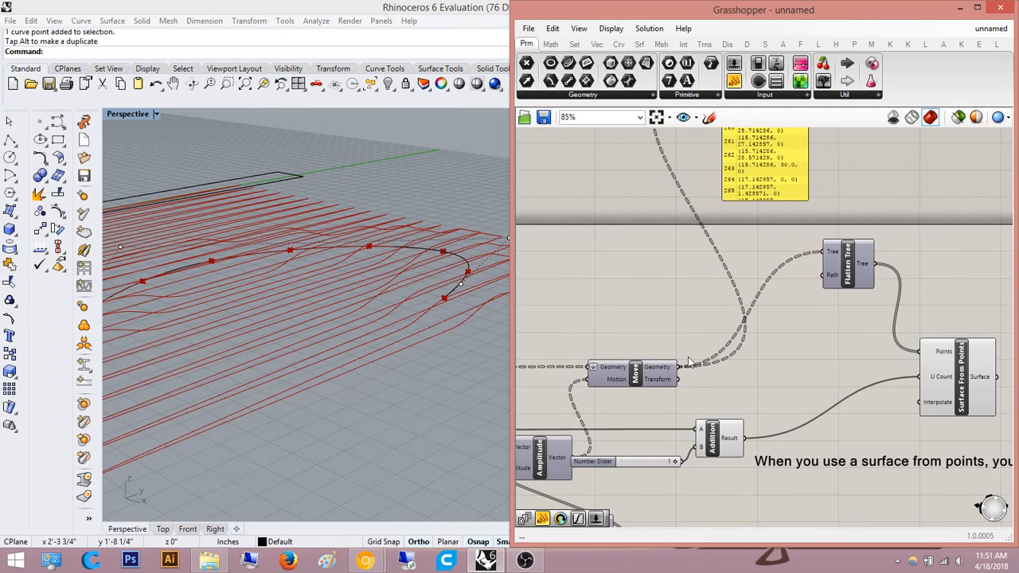
{"action": "scroll", "coordinate": [691, 362], "scroll_direction": "down", "scroll_amount": 4}
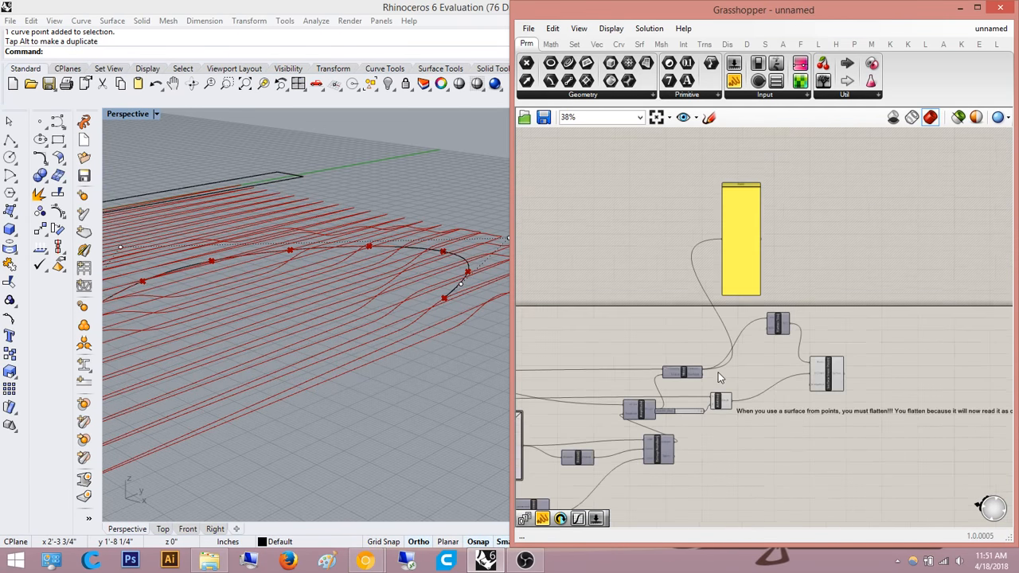
{"action": "left_click", "coordinate": [859, 383]}
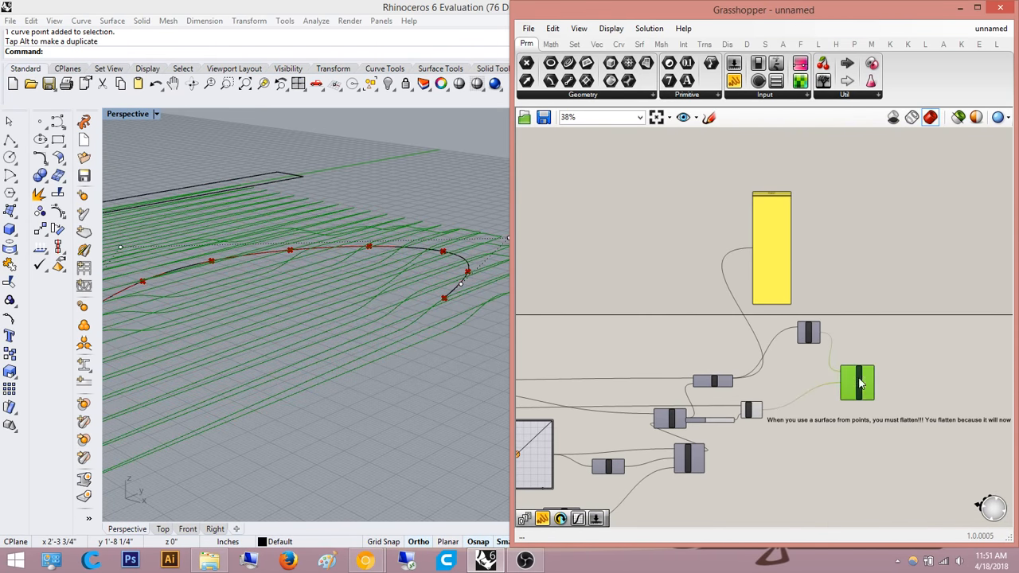
{"action": "right_click_drag", "start_coordinate": [468, 377], "coordinate": [425, 369]}
{"action": "scroll", "coordinate": [420, 377], "scroll_direction": "up", "scroll_amount": 6}
{"action": "scroll", "coordinate": [425, 370], "scroll_direction": "down", "scroll_amount": 6}
{"action": "left_click", "coordinate": [943, 334]}
- Inspect the data tree of the Move component's Geometry output
{"action": "scroll", "coordinate": [769, 409], "scroll_direction": "up", "scroll_amount": 3}
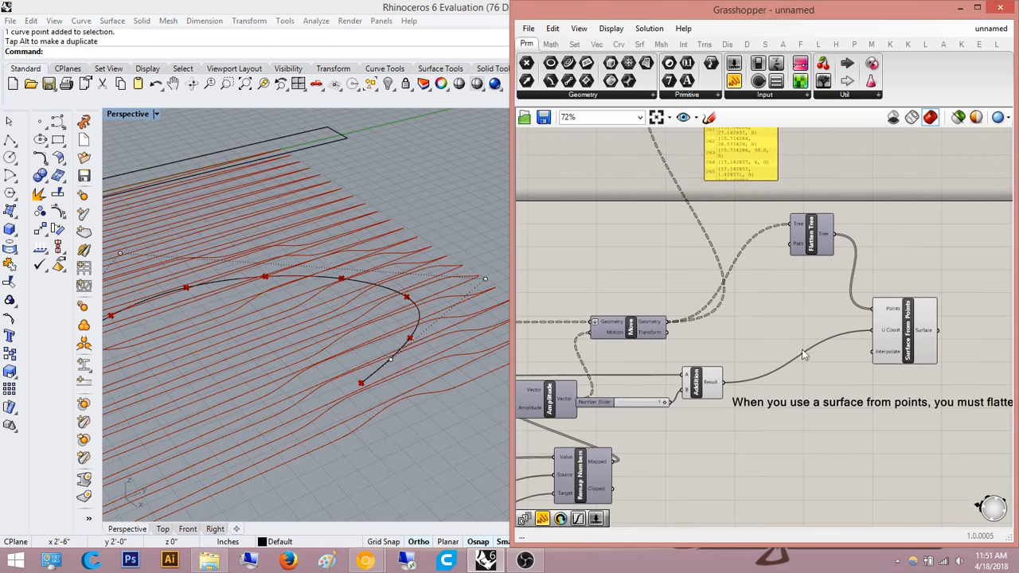
{"action": "scroll", "coordinate": [911, 300], "scroll_direction": "up", "scroll_amount": 3}
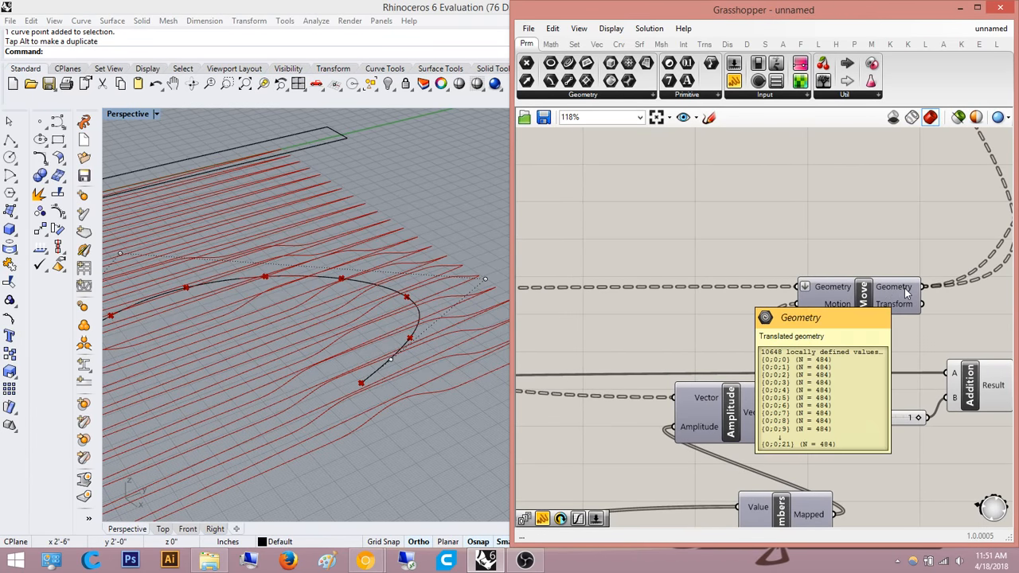
{"action": "scroll", "coordinate": [905, 293], "scroll_direction": "down", "scroll_amount": 4}
{"action": "scroll", "coordinate": [827, 309], "scroll_direction": "up", "scroll_amount": 3}
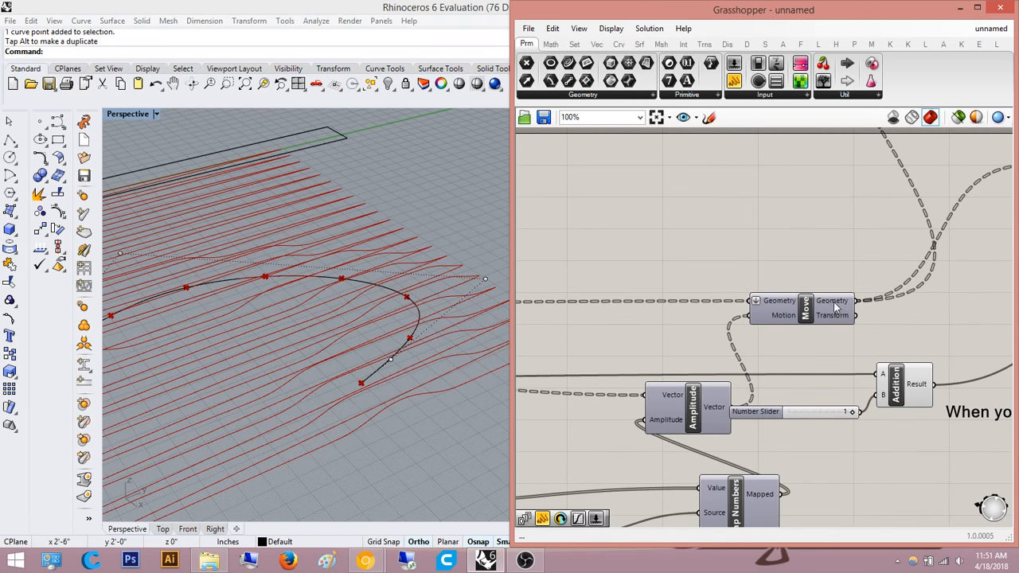
{"action": "scroll", "coordinate": [780, 319], "scroll_direction": "up", "scroll_amount": 3}
{"action": "mouse_move", "coordinate": [724, 328]}
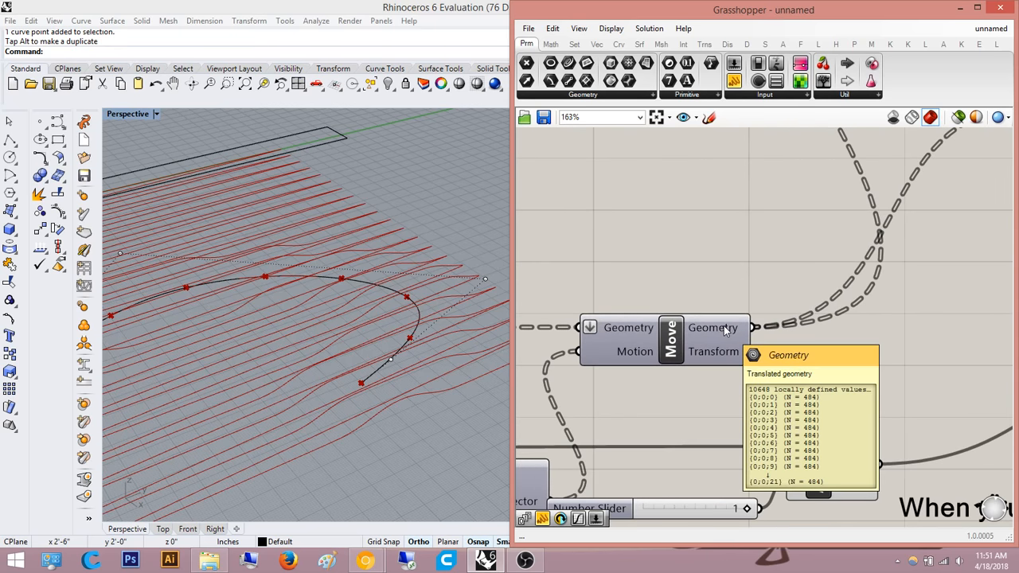
{"action": "scroll", "coordinate": [724, 327], "scroll_direction": "down", "scroll_amount": 6}
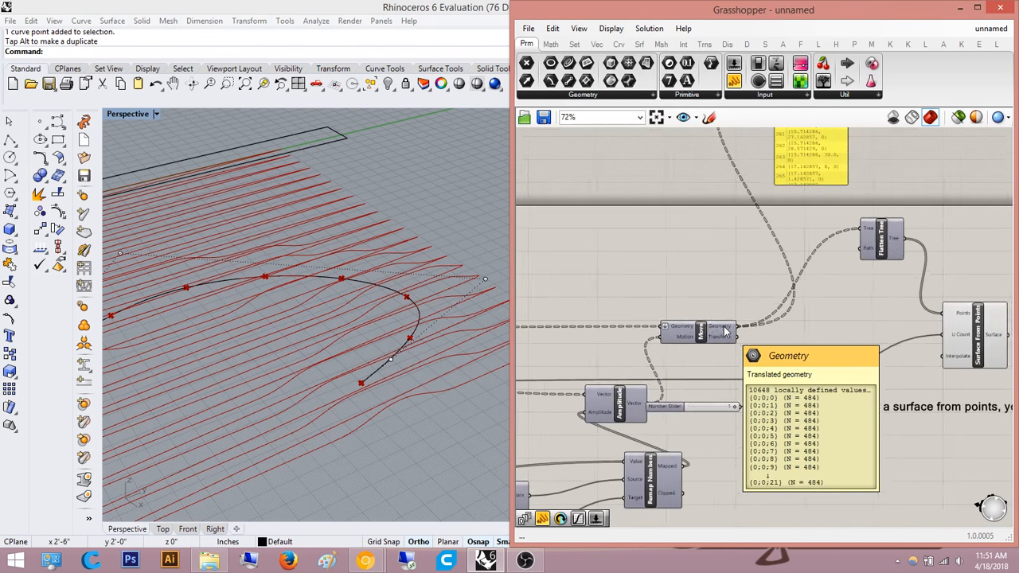
- Clear the Reverse and Flatten options on the Geometry input of the Move component
{"action": "right_click_drag", "start_coordinate": [853, 295], "coordinate": [876, 291]}
{"action": "scroll", "coordinate": [812, 311], "scroll_direction": "up", "scroll_amount": 6}
{"action": "left_click", "coordinate": [949, 243]}
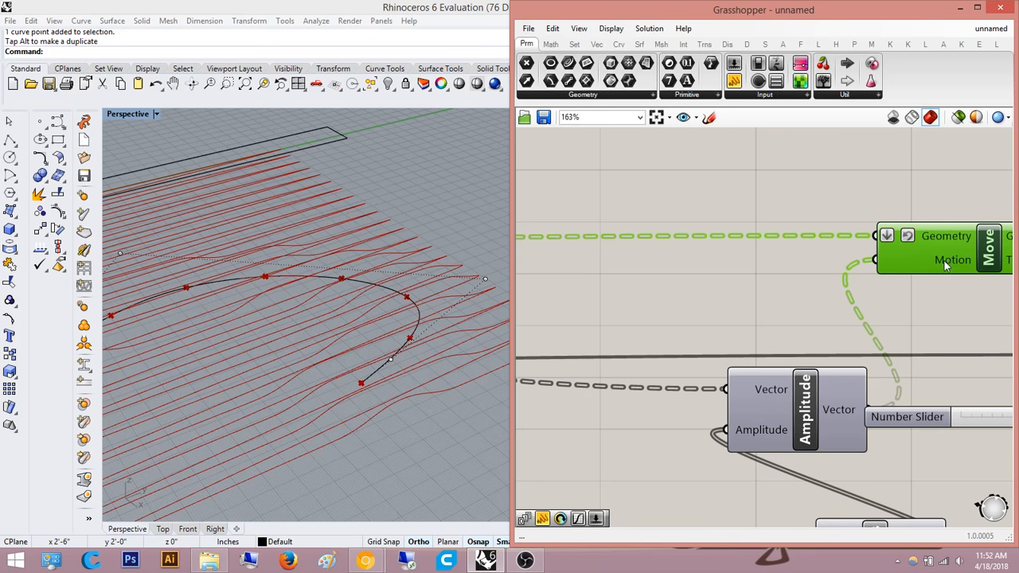
{"action": "right_click", "coordinate": [945, 235]}
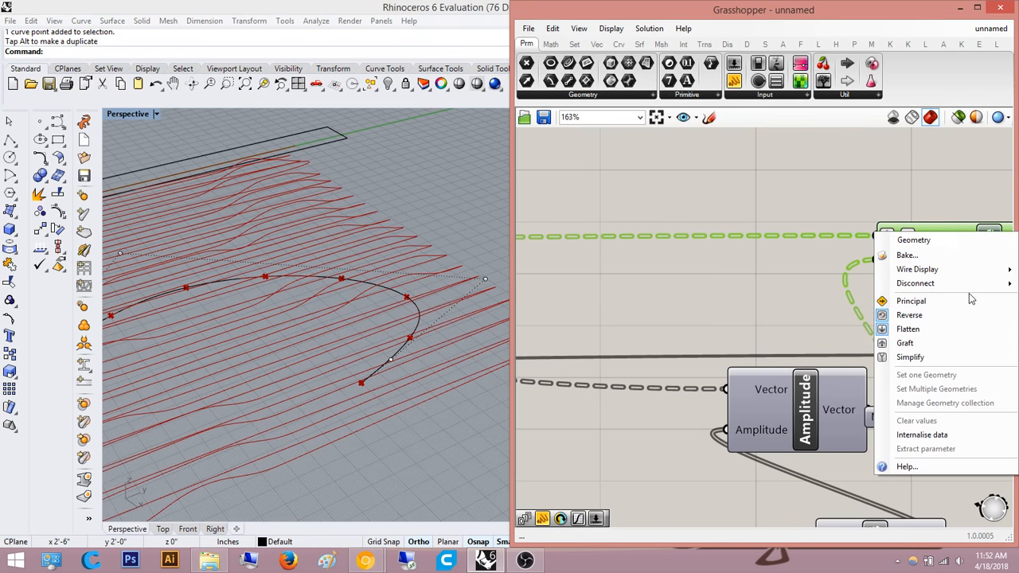
{"action": "left_click", "coordinate": [956, 322]}
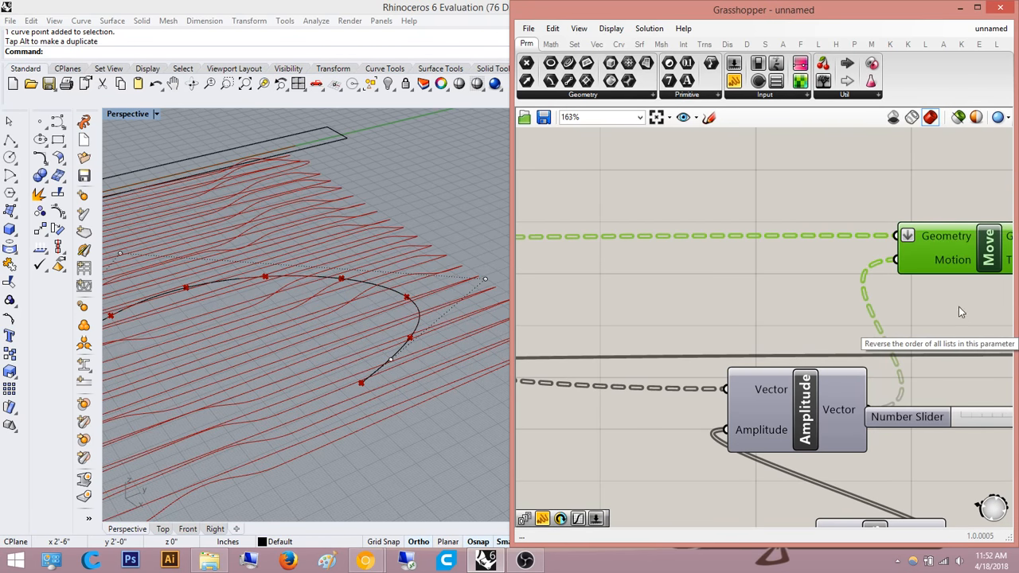
{"action": "right_click", "coordinate": [945, 236]}
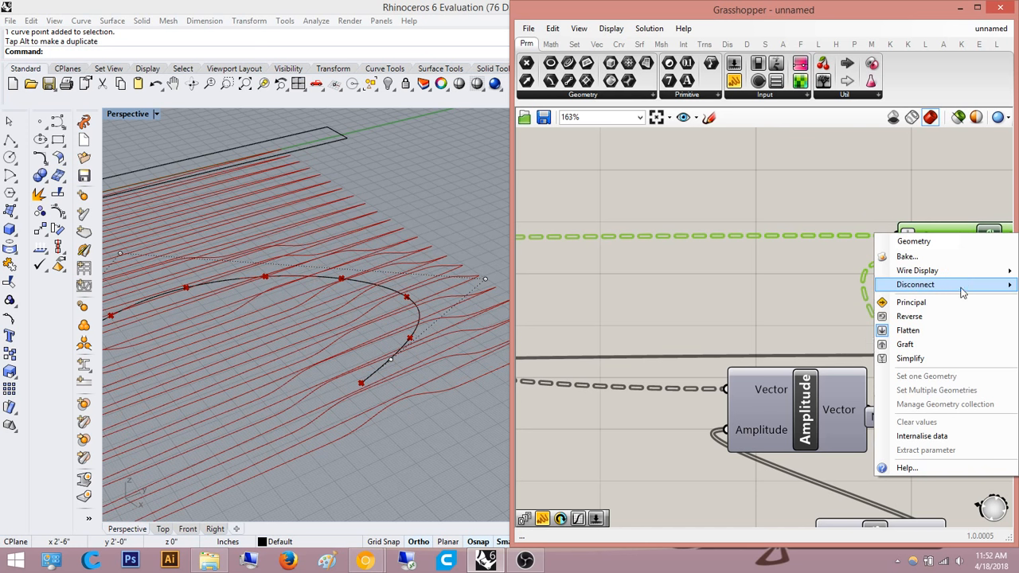
{"action": "left_click", "coordinate": [939, 331]}
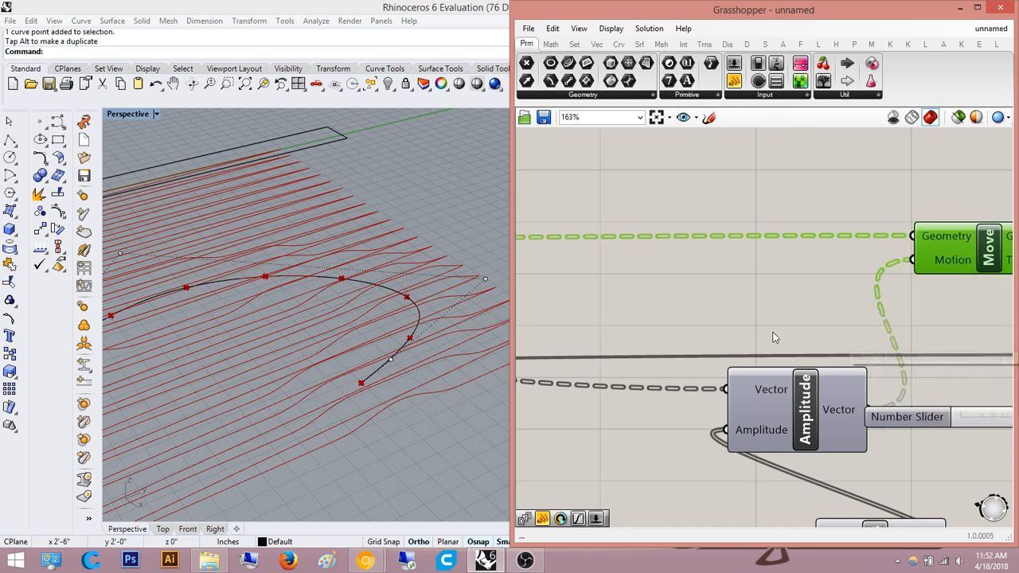
- Remove the flattening from the Point input of Closest Point
{"action": "scroll", "coordinate": [796, 317], "scroll_direction": "down", "scroll_amount": 5}
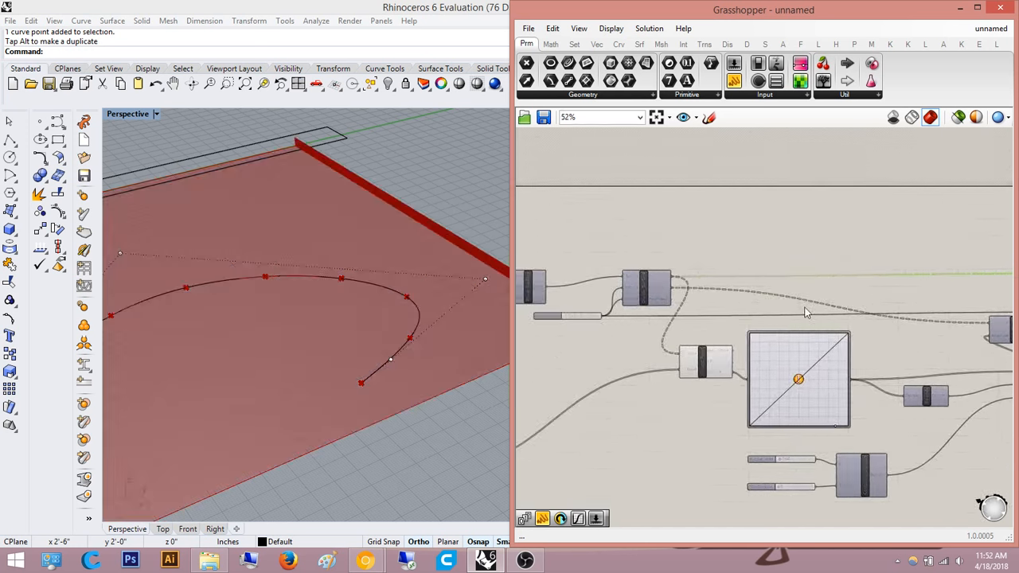
{"action": "right_click_drag", "start_coordinate": [374, 305], "coordinate": [467, 279]}
{"action": "scroll", "coordinate": [439, 262], "scroll_direction": "down", "scroll_amount": 6}
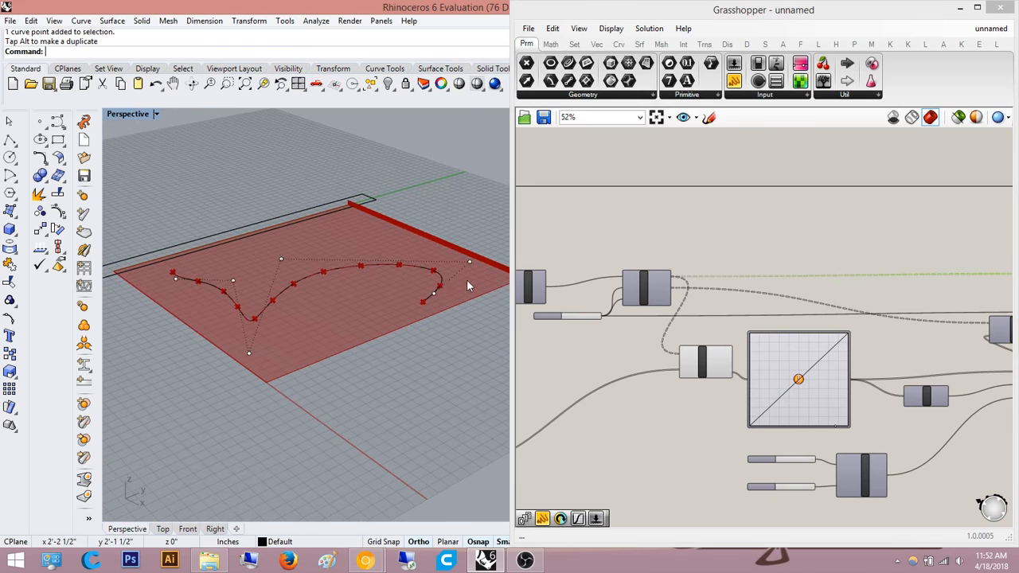
{"action": "scroll", "coordinate": [468, 280], "scroll_direction": "up", "scroll_amount": 6}
{"action": "scroll", "coordinate": [708, 363], "scroll_direction": "up", "scroll_amount": 5}
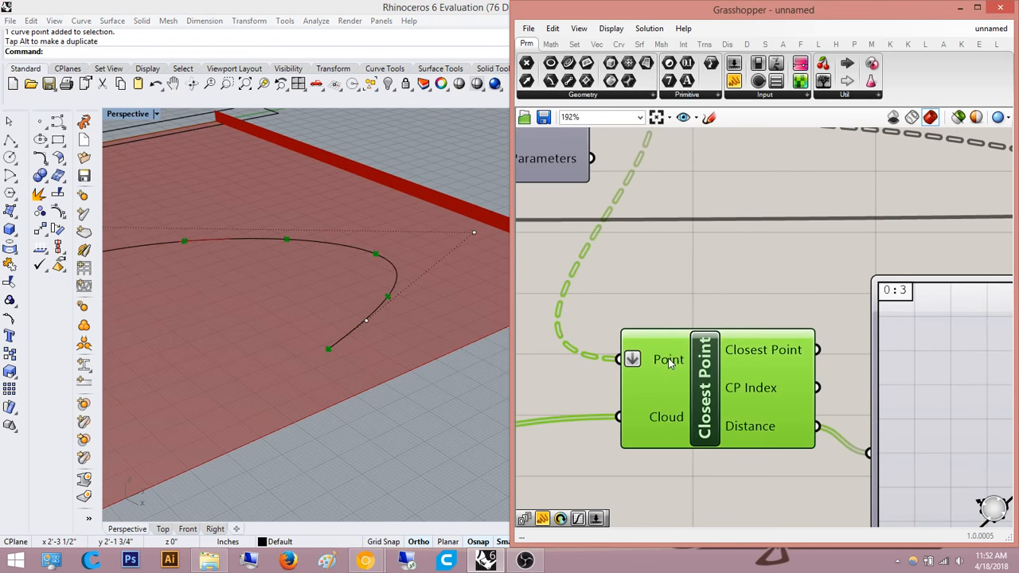
{"action": "right_click", "coordinate": [665, 359]}
{"action": "left_click", "coordinate": [717, 387]}
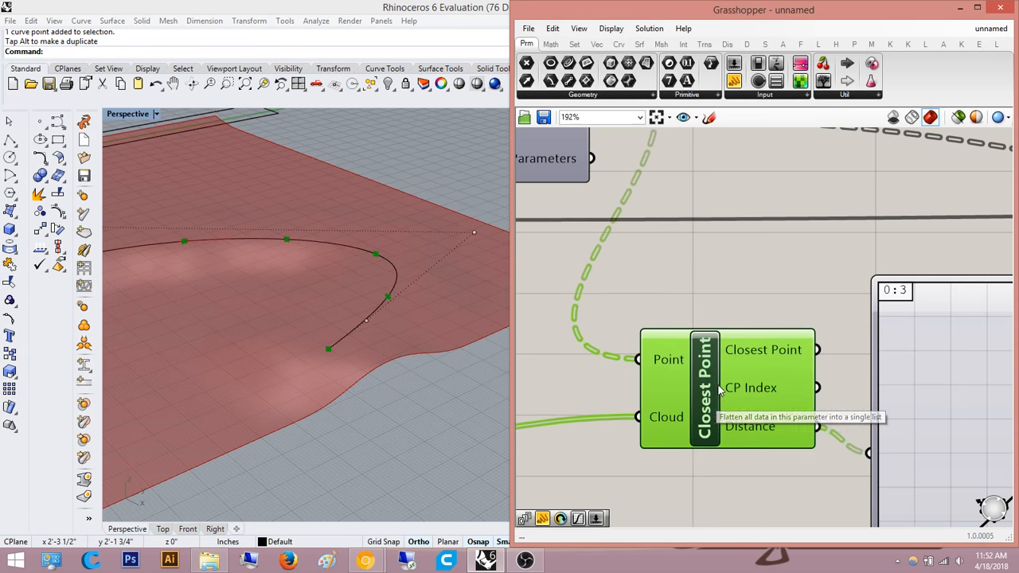
- Flatten the Points output of the Divide Surface component
{"action": "scroll", "coordinate": [710, 301], "scroll_direction": "down", "scroll_amount": 3}
{"action": "mouse_move", "coordinate": [441, 332]}
{"action": "right_mouse_down"}
{"action": "mouse_move", "coordinate": [292, 285]}
{"action": "mouse_move", "coordinate": [342, 302]}
{"action": "right_mouse_up"}
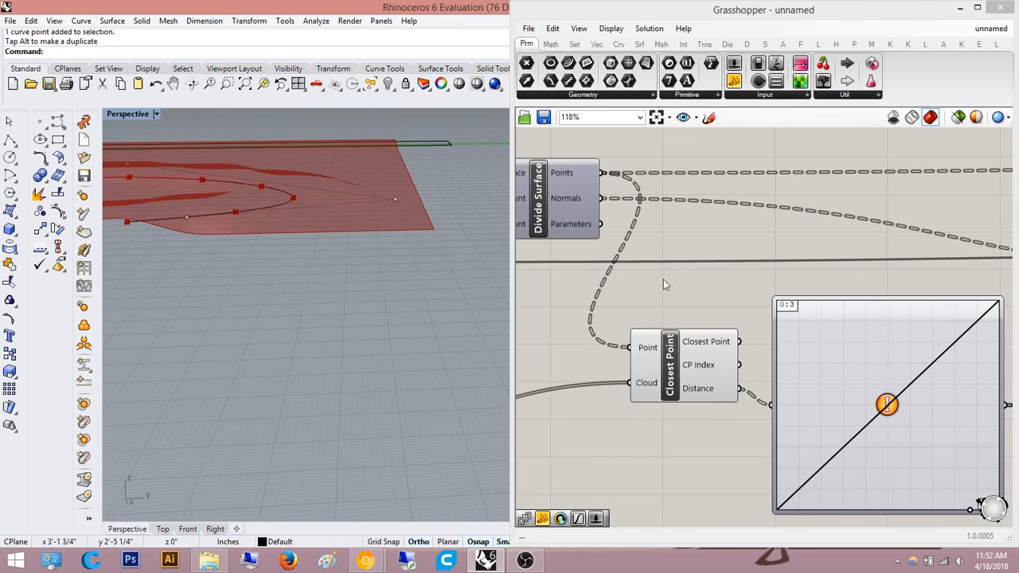
{"action": "right_click_drag", "start_coordinate": [667, 279], "coordinate": [730, 343]}
{"action": "scroll", "coordinate": [730, 343], "scroll_direction": "down", "scroll_amount": 2}
{"action": "right_click_drag", "start_coordinate": [636, 276], "coordinate": [691, 306]}
{"action": "scroll", "coordinate": [692, 305], "scroll_direction": "up", "scroll_amount": 5}
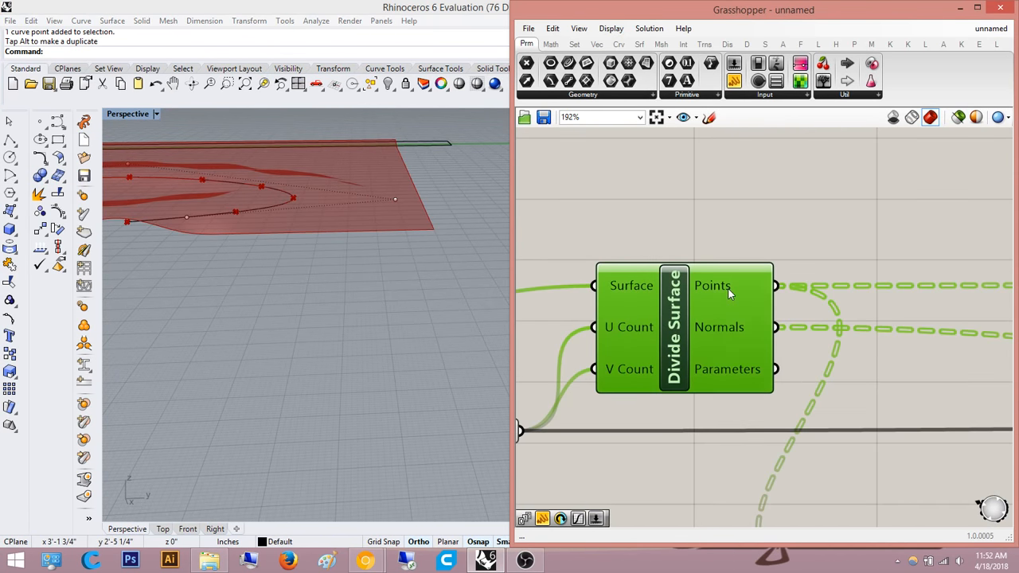
{"action": "right_click", "coordinate": [727, 292]}
{"action": "left_click", "coordinate": [762, 359]}
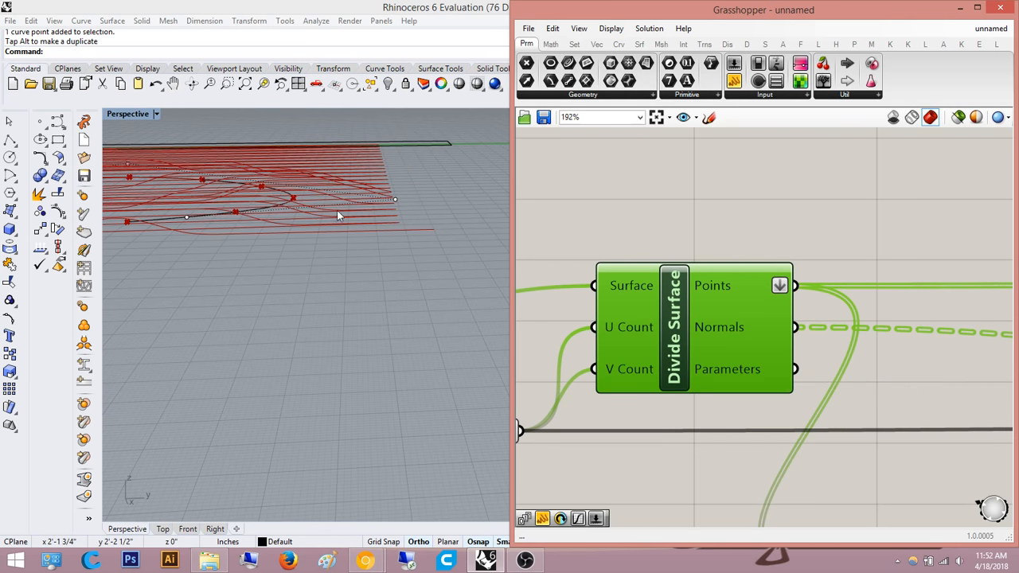
- Flatten the Point input of Closest Point to go with the flattened Divide Surface points
{"action": "scroll", "coordinate": [764, 231], "scroll_direction": "down", "scroll_amount": 5}
{"action": "scroll", "coordinate": [802, 297], "scroll_direction": "up", "scroll_amount": 4}
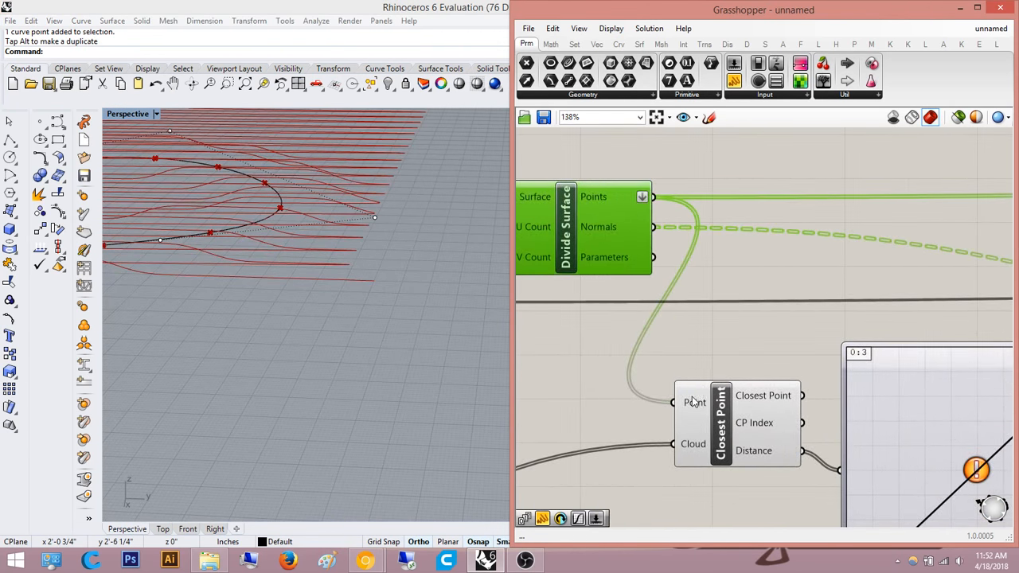
{"action": "right_click", "coordinate": [694, 402]}
{"action": "left_click", "coordinate": [726, 386]}
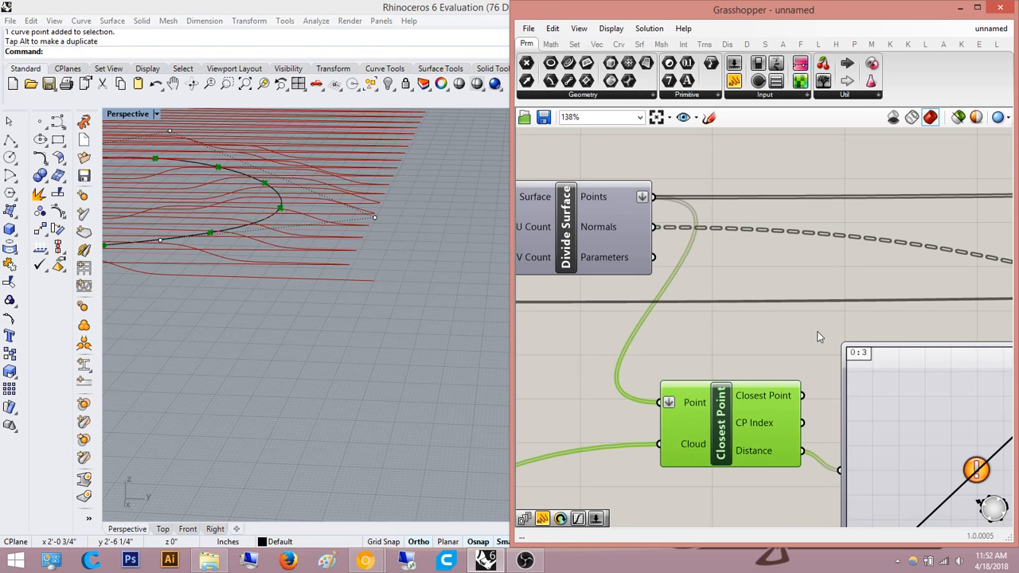
{"action": "left_click", "coordinate": [700, 343]}
{"action": "scroll", "coordinate": [717, 350], "scroll_direction": "down", "scroll_amount": 5}
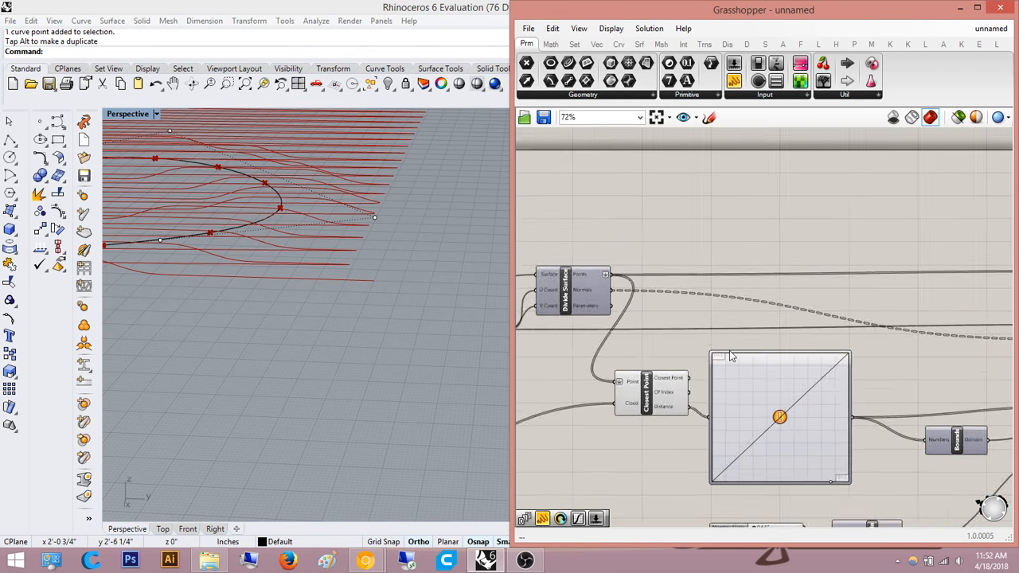
- Trace the data structure along the wires from the Graph Mapper through Bounds, Remap Numbers and Amplitude to Move
{"action": "right_click_drag", "start_coordinate": [794, 365], "coordinate": [733, 388]}
{"action": "scroll", "coordinate": [733, 391], "scroll_direction": "up", "scroll_amount": 2}
{"action": "scroll", "coordinate": [733, 392], "scroll_direction": "up", "scroll_amount": 2}
{"action": "right_click_drag", "start_coordinate": [669, 430], "coordinate": [769, 398]}
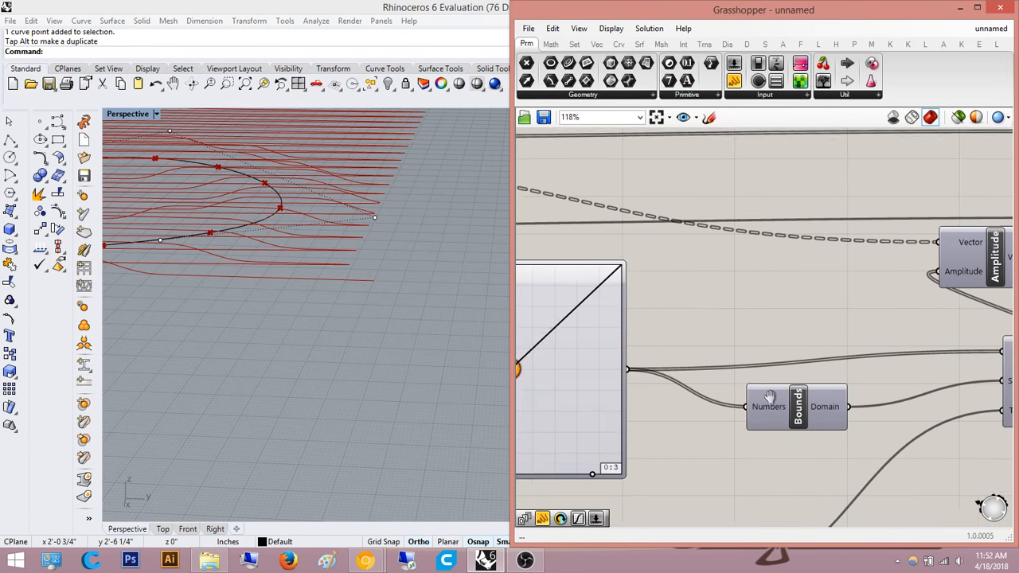
{"action": "right_click_drag", "start_coordinate": [963, 383], "coordinate": [735, 417]}
{"action": "right_click_drag", "start_coordinate": [883, 291], "coordinate": [776, 336]}
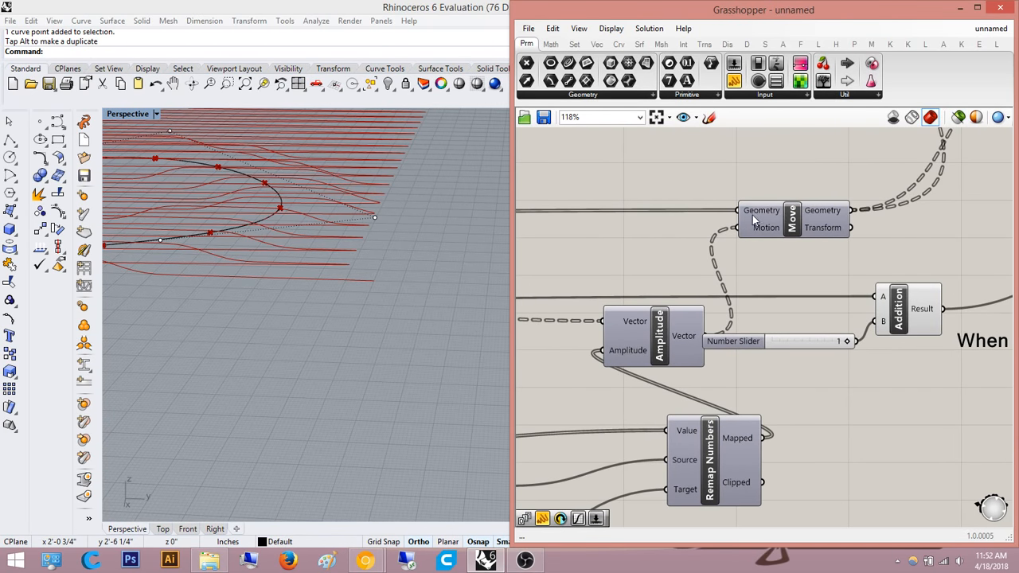
{"action": "mouse_move", "coordinate": [754, 221]}
{"action": "scroll", "coordinate": [643, 336], "scroll_direction": "down", "scroll_amount": 5}
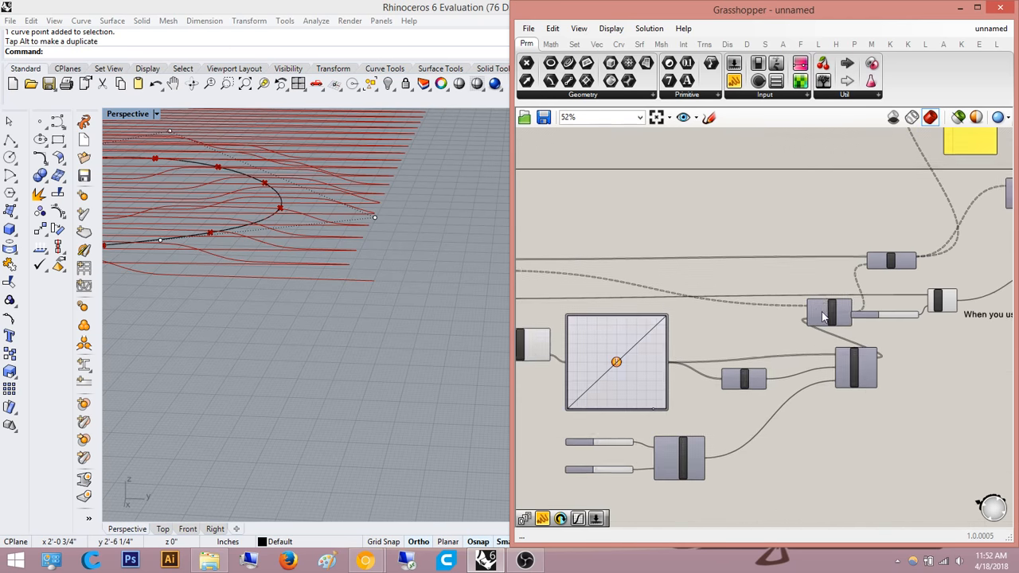
{"action": "scroll", "coordinate": [707, 351], "scroll_direction": "up", "scroll_amount": 7}
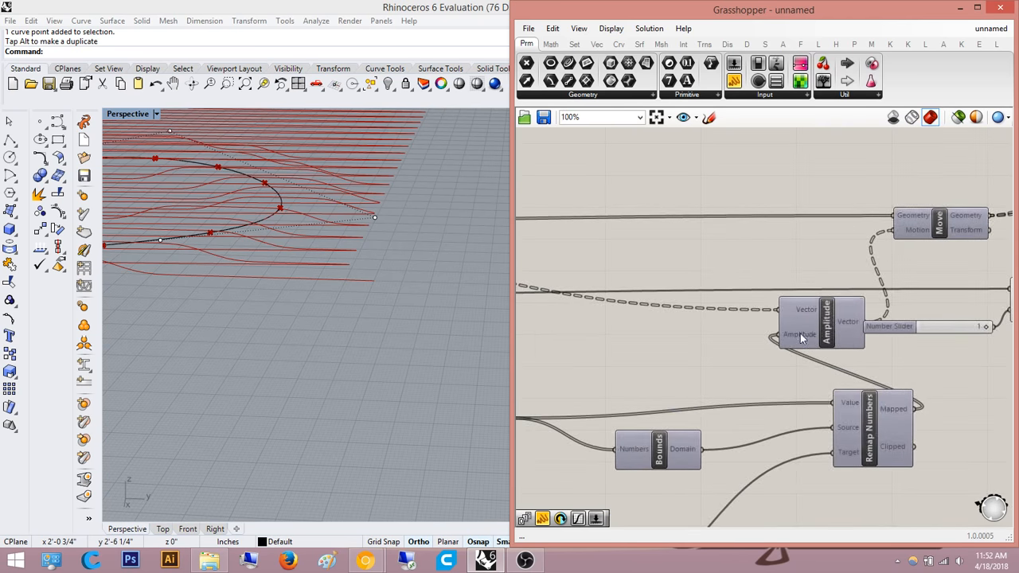
- Reposition the Number Slider clear of Amplitude, beneath Addition, and shift Remap Numbers left to sit below Amplitude
{"action": "left_click_drag", "start_coordinate": [803, 358], "coordinate": [936, 405]}
{"action": "scroll", "coordinate": [936, 358], "scroll_direction": "down", "scroll_amount": 3}
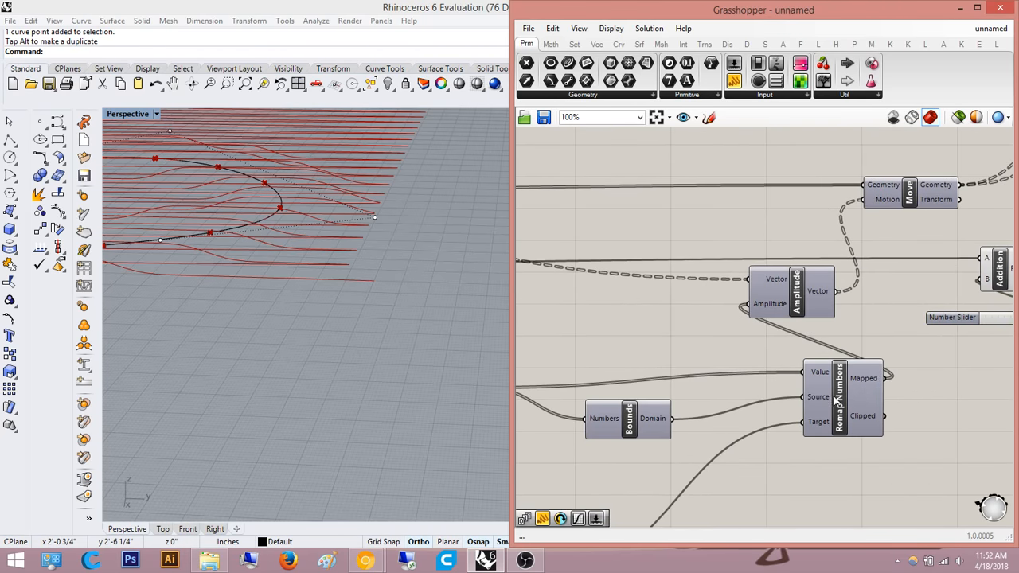
{"action": "left_click_drag", "start_coordinate": [836, 402], "coordinate": [755, 402]}
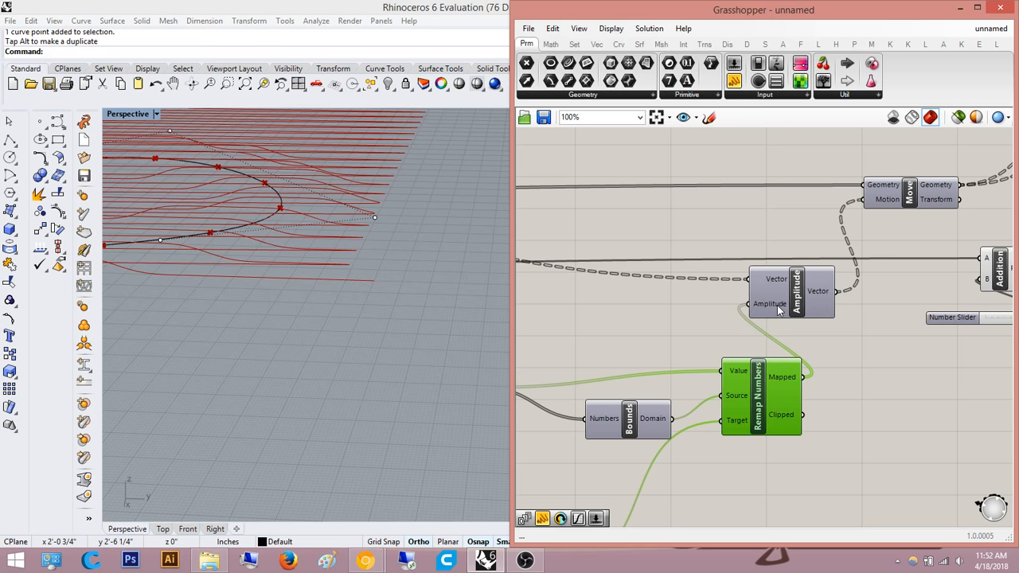
- Flatten the Vector input of the Amplitude component
{"action": "mouse_move", "coordinate": [783, 289]}
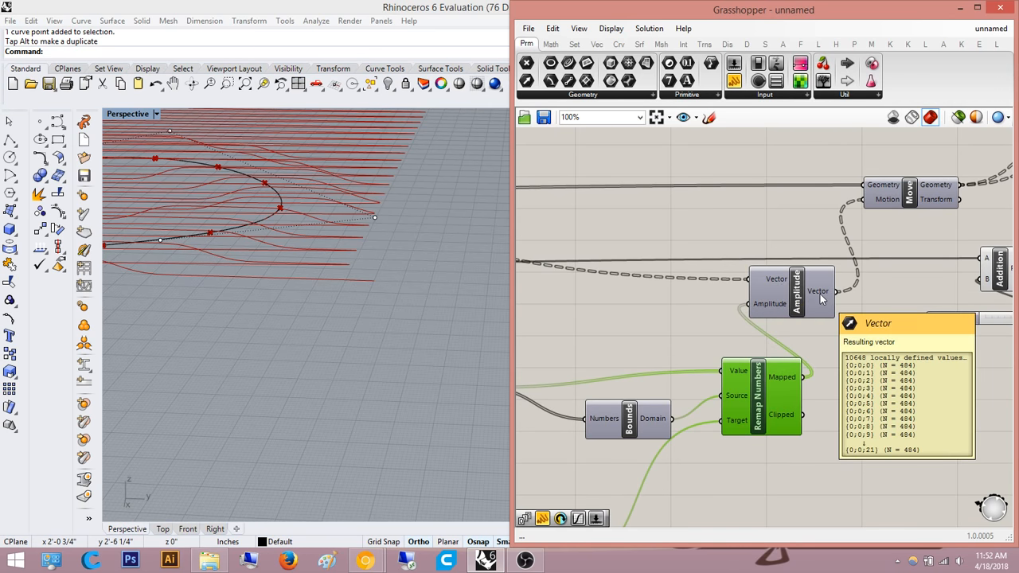
{"action": "right_click", "coordinate": [822, 297]}
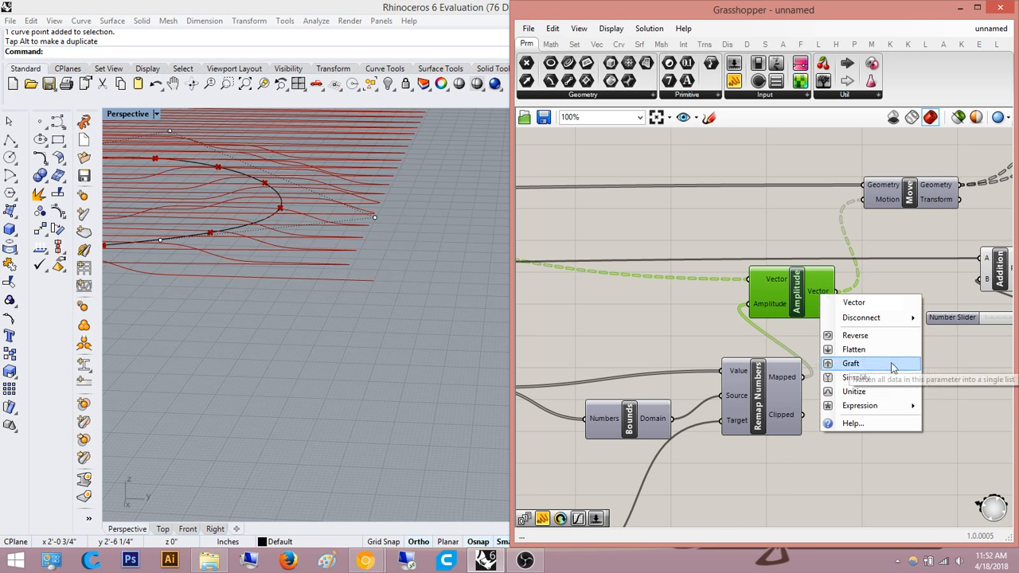
{"action": "left_click", "coordinate": [811, 334]}
{"action": "right_click", "coordinate": [767, 282]}
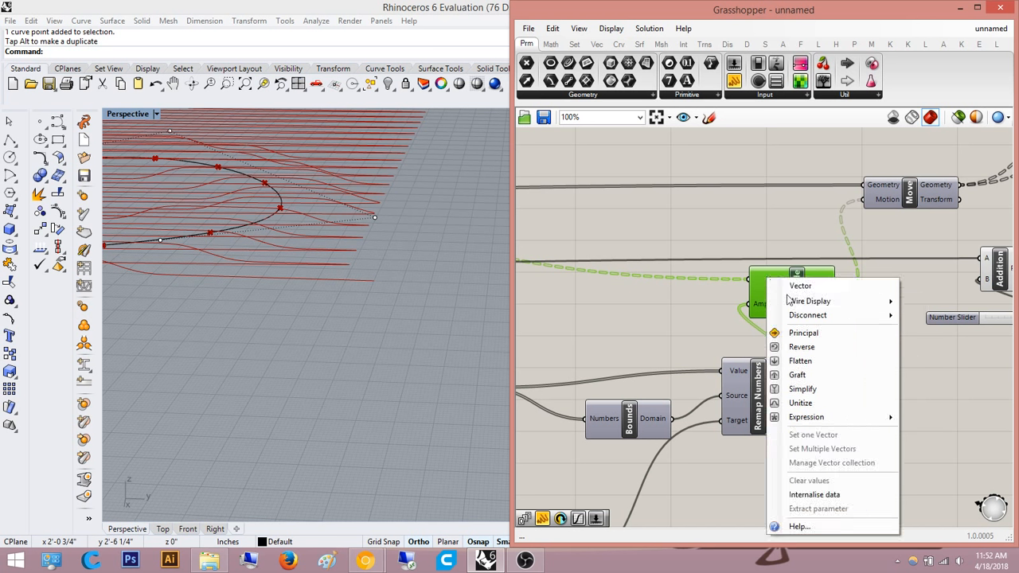
{"action": "left_click", "coordinate": [831, 359]}
{"action": "left_click", "coordinate": [883, 367]}
- Set the number slider feeding Domain start of Construct Domain to 2.777
{"action": "right_click_drag", "start_coordinate": [820, 329], "coordinate": [779, 338]}
{"action": "right_click_drag", "start_coordinate": [273, 227], "coordinate": [380, 218]}
{"action": "scroll", "coordinate": [318, 246], "scroll_direction": "up", "scroll_amount": 8}
{"action": "right_click_drag", "start_coordinate": [319, 247], "coordinate": [398, 248]}
{"action": "scroll", "coordinate": [371, 243], "scroll_direction": "down", "scroll_amount": 10}
{"action": "scroll", "coordinate": [679, 316], "scroll_direction": "down", "scroll_amount": 2}
{"action": "right_click_drag", "start_coordinate": [605, 390], "coordinate": [745, 355]}
{"action": "right_click_drag", "start_coordinate": [634, 441], "coordinate": [695, 331]}
{"action": "scroll", "coordinate": [696, 331], "scroll_direction": "up", "scroll_amount": 2}
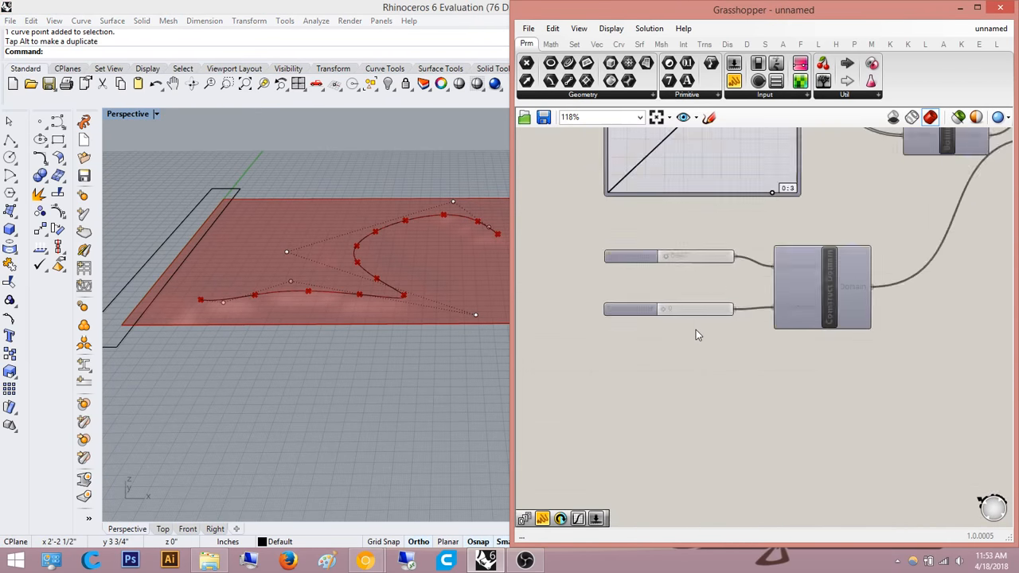
{"action": "right_click_drag", "start_coordinate": [672, 268], "coordinate": [631, 285]}
{"action": "scroll", "coordinate": [631, 286], "scroll_direction": "up", "scroll_amount": 2}
{"action": "left_click_drag", "start_coordinate": [612, 265], "coordinate": [628, 264]}
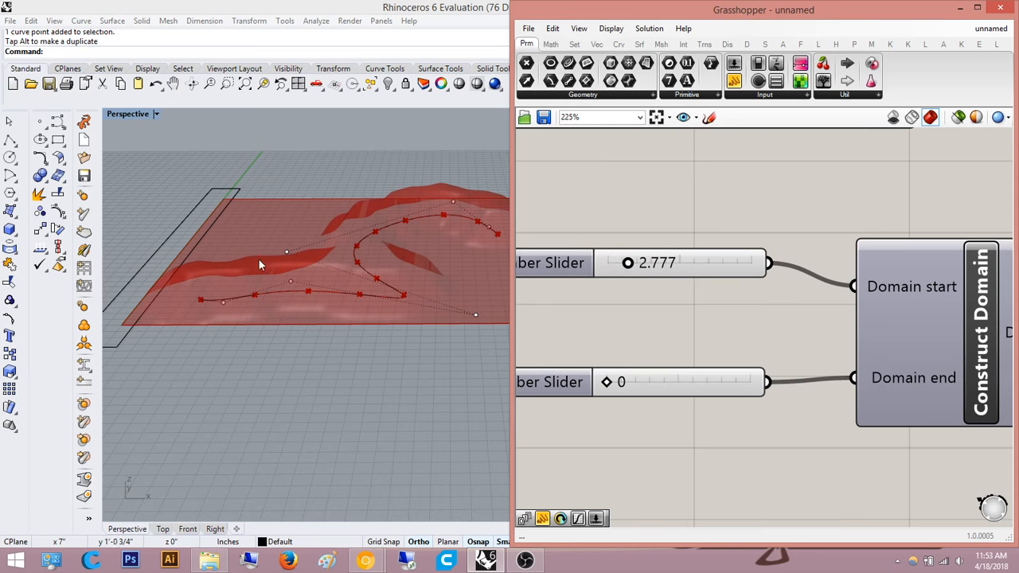
- Inspect the relief of the deformed surface around the curve in the Perspective and Top views
{"action": "right_click_drag", "start_coordinate": [262, 266], "coordinate": [307, 263]}
{"action": "scroll", "coordinate": [396, 256], "scroll_direction": "up", "scroll_amount": 8}
{"action": "right_click_drag", "start_coordinate": [396, 256], "coordinate": [254, 450]}
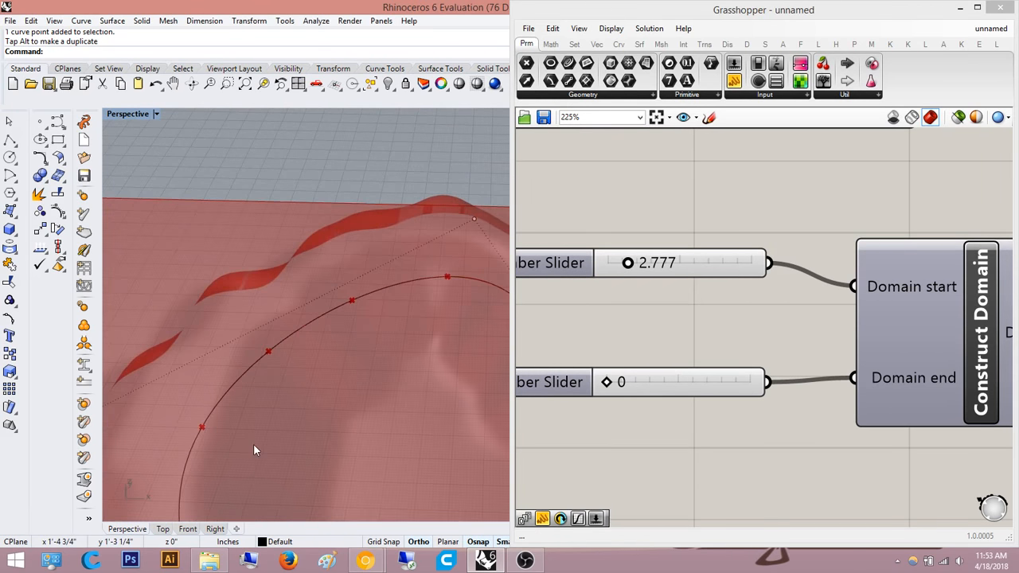
{"action": "left_click", "coordinate": [163, 529]}
{"action": "scroll", "coordinate": [341, 227], "scroll_direction": "up", "scroll_amount": 5}
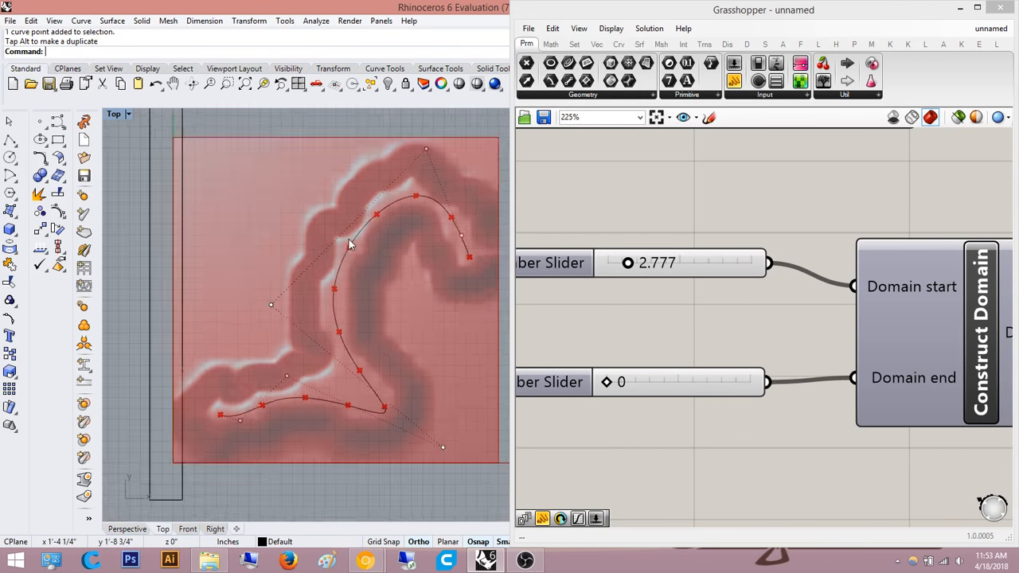
{"action": "right_click_drag", "start_coordinate": [646, 307], "coordinate": [646, 378]}
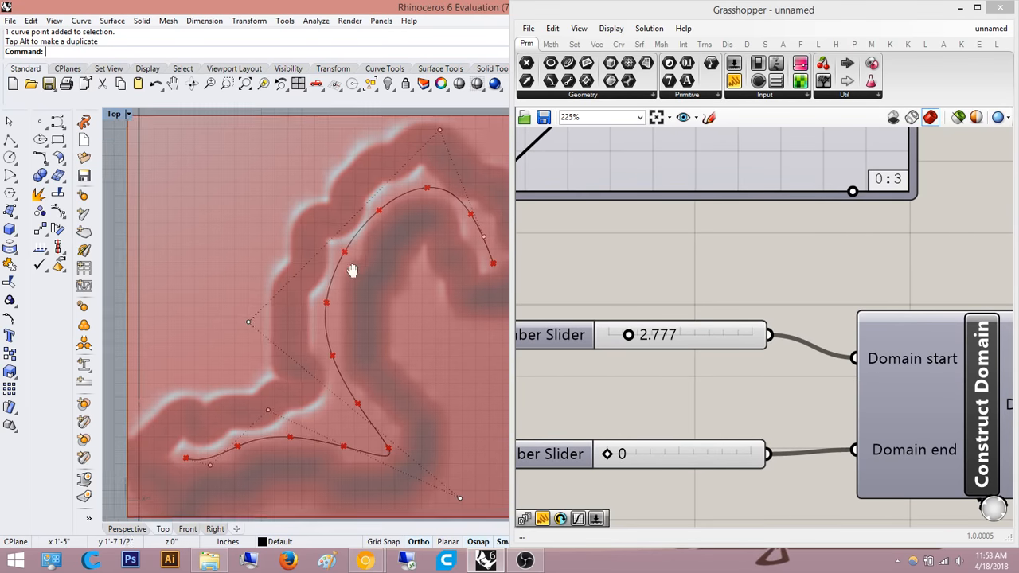
{"action": "right_click_drag", "start_coordinate": [358, 261], "coordinate": [304, 290]}
{"action": "scroll", "coordinate": [680, 334], "scroll_direction": "down", "scroll_amount": 3}
- Remove the flatten from the Point input of the Closest Point component
{"action": "right_click_drag", "start_coordinate": [625, 396], "coordinate": [628, 484]}
{"action": "right_click_drag", "start_coordinate": [674, 390], "coordinate": [775, 399]}
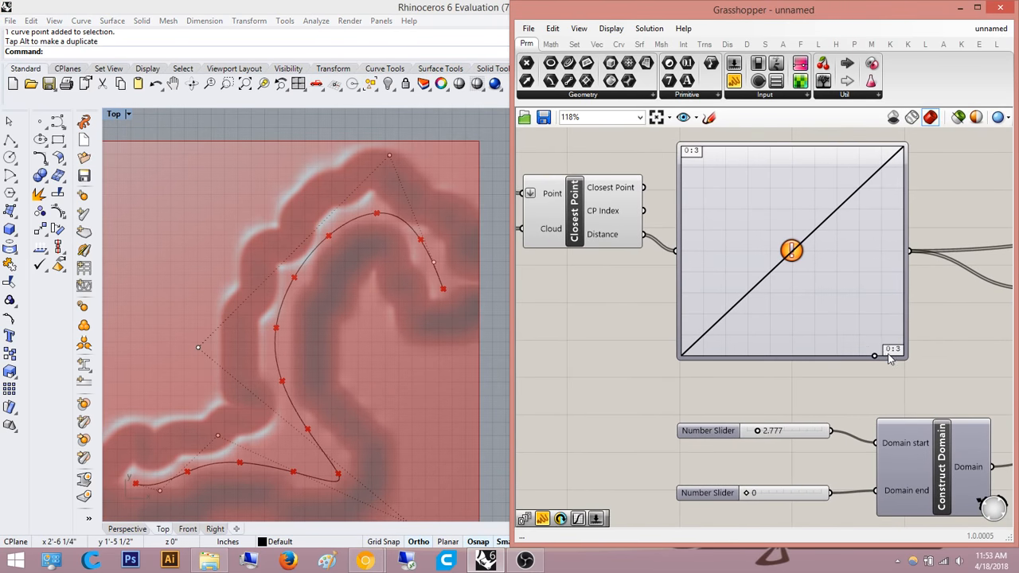
{"action": "right_click_drag", "start_coordinate": [593, 292], "coordinate": [734, 382]}
{"action": "scroll", "coordinate": [625, 453], "scroll_direction": "down", "scroll_amount": 3}
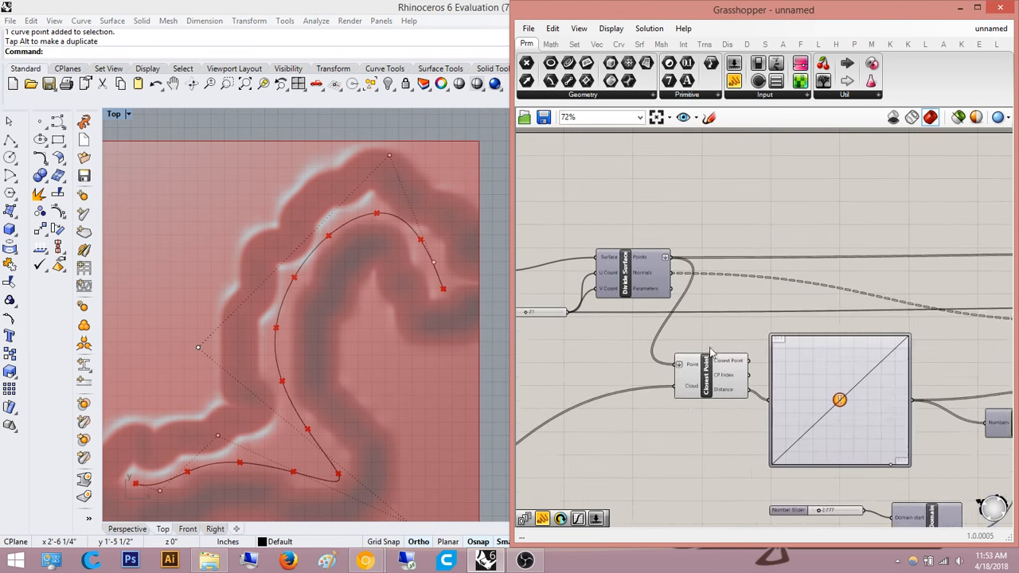
{"action": "scroll", "coordinate": [711, 353], "scroll_direction": "up", "scroll_amount": 3}
{"action": "right_click", "coordinate": [681, 375]}
{"action": "left_click", "coordinate": [734, 390]}
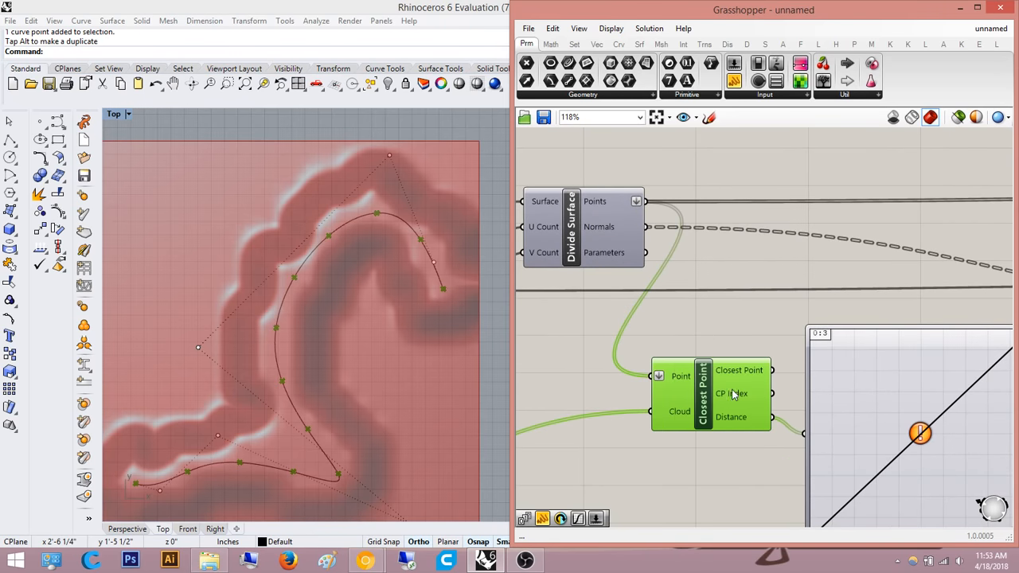
{"action": "left_click", "coordinate": [717, 333]}
{"action": "right_click_drag", "start_coordinate": [717, 338], "coordinate": [571, 387]}
- Check the surface in the Perspective view and follow the definition from Closest Point to the Move component
{"action": "left_click", "coordinate": [141, 526]}
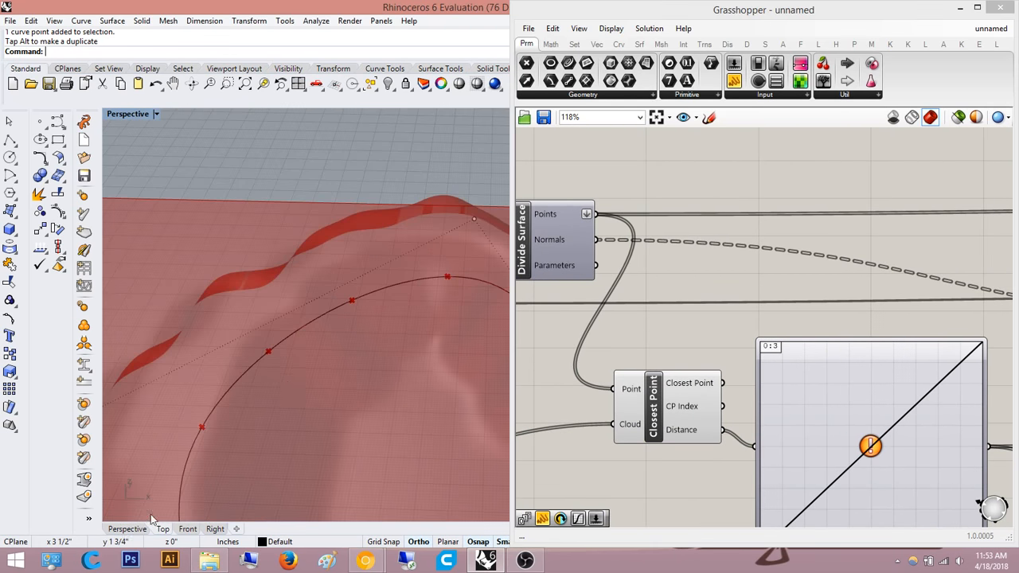
{"action": "right_click_drag", "start_coordinate": [239, 413], "coordinate": [271, 326]}
{"action": "right_click_drag", "start_coordinate": [640, 310], "coordinate": [580, 346]}
{"action": "scroll", "coordinate": [578, 319], "scroll_direction": "down", "scroll_amount": 4}
{"action": "scroll", "coordinate": [853, 354], "scroll_direction": "up", "scroll_amount": 2}
{"action": "right_click_drag", "start_coordinate": [852, 354], "coordinate": [693, 364]}
{"action": "right_click_drag", "start_coordinate": [828, 288], "coordinate": [746, 300]}
{"action": "scroll", "coordinate": [790, 300], "scroll_direction": "down", "scroll_amount": 4}
{"action": "scroll", "coordinate": [760, 297], "scroll_direction": "up", "scroll_amount": 1}
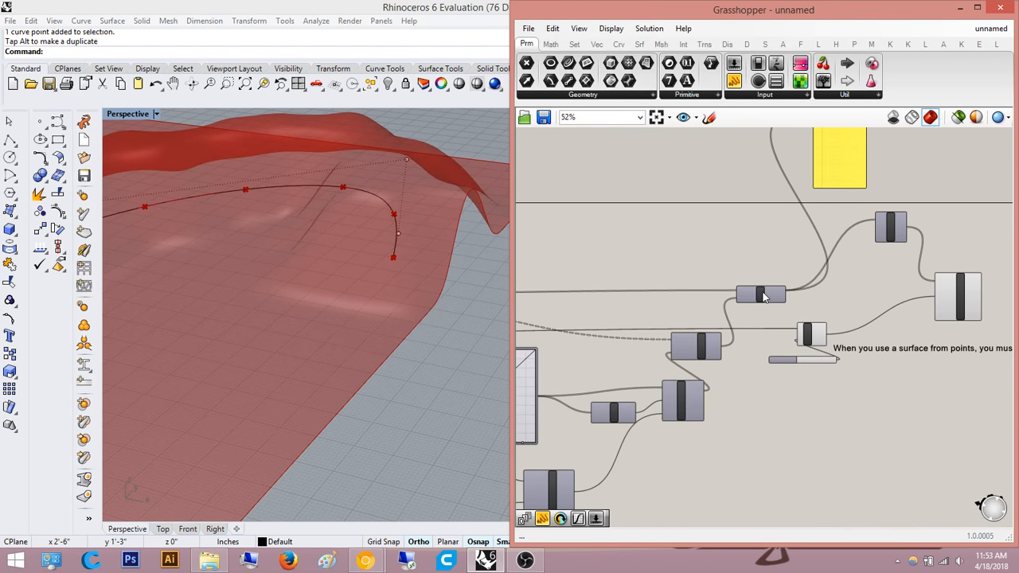
- Examine how Move, Flatten Tree and Addition feed the Surface From Points component
{"action": "right_click_drag", "start_coordinate": [886, 286], "coordinate": [794, 306]}
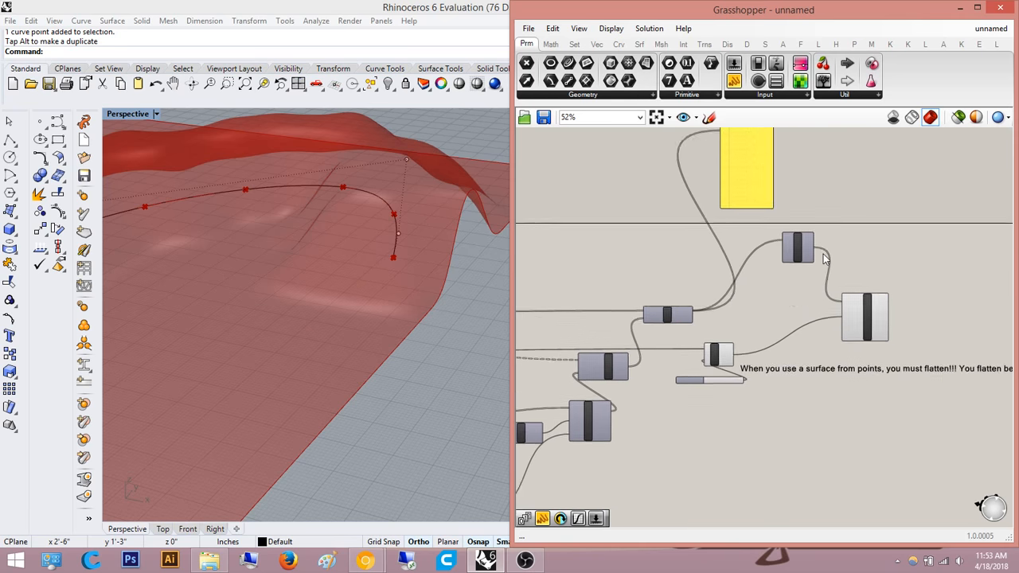
{"action": "scroll", "coordinate": [820, 256], "scroll_direction": "up", "scroll_amount": 2}
{"action": "right_click_drag", "start_coordinate": [771, 257], "coordinate": [749, 245]}
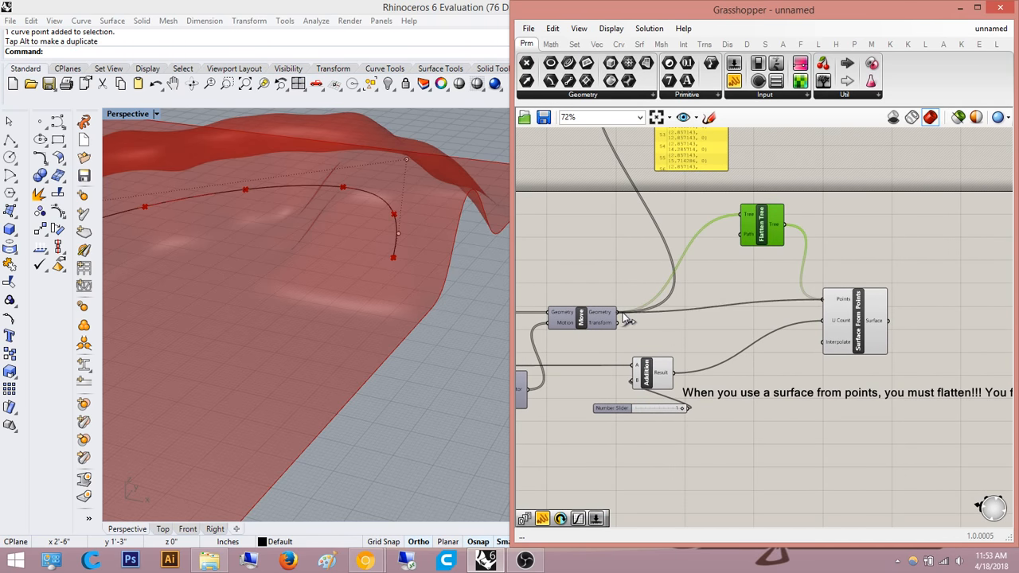
{"action": "right_click_drag", "start_coordinate": [755, 271], "coordinate": [699, 282]}
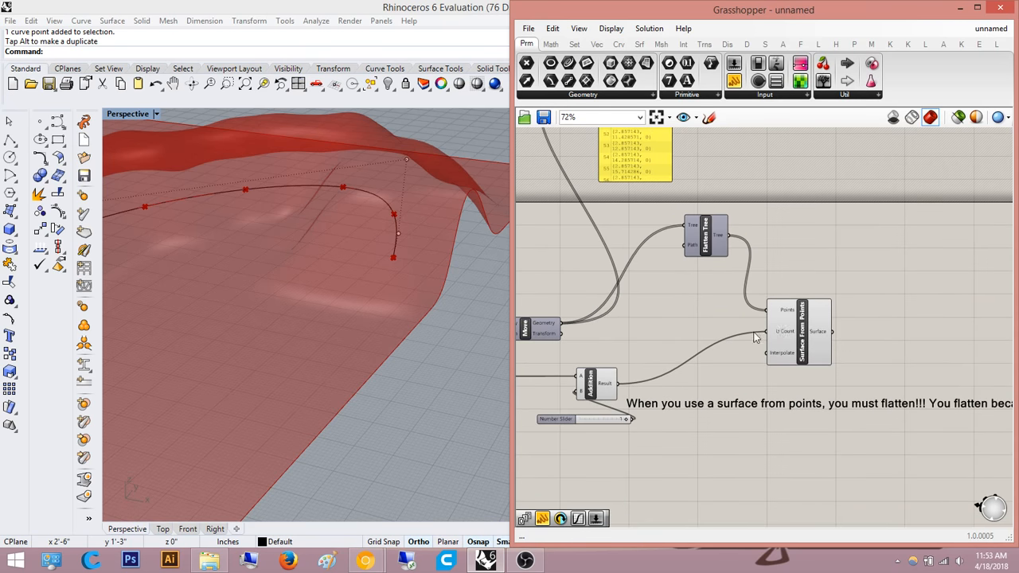
{"action": "right_click_drag", "start_coordinate": [782, 329], "coordinate": [755, 328]}
{"action": "scroll", "coordinate": [755, 329], "scroll_direction": "up", "scroll_amount": 4}
{"action": "left_click", "coordinate": [755, 329]}
{"action": "left_click", "coordinate": [821, 237]}
{"action": "scroll", "coordinate": [772, 293], "scroll_direction": "down", "scroll_amount": 3}
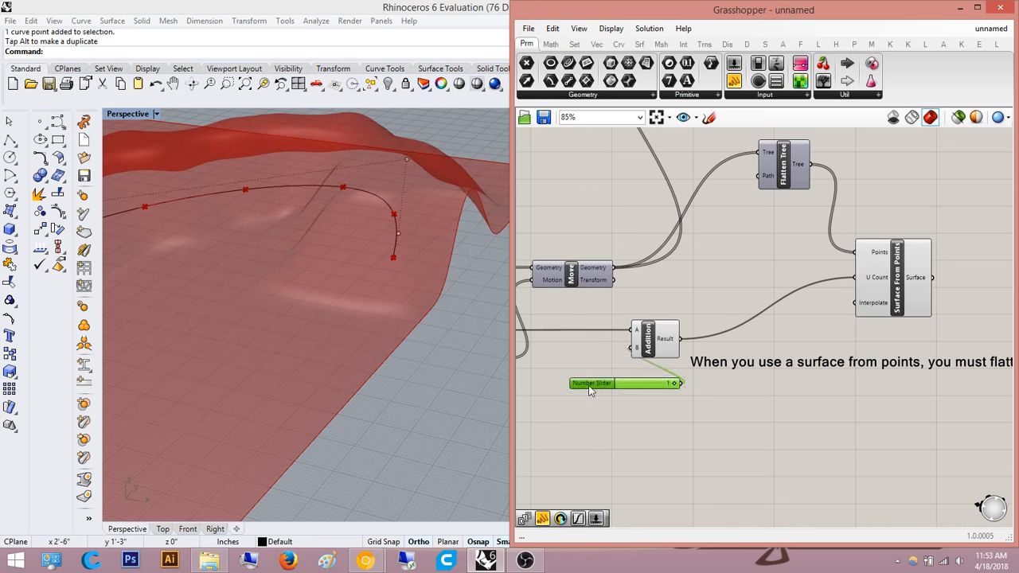
- Set the number slider feeding Domain start of Construct Domain to 1.687
{"action": "right_click_drag", "start_coordinate": [703, 288], "coordinate": [819, 260]}
{"action": "scroll", "coordinate": [819, 260], "scroll_direction": "down", "scroll_amount": 4}
{"action": "right_click_drag", "start_coordinate": [387, 211], "coordinate": [454, 218]}
{"action": "scroll", "coordinate": [454, 218], "scroll_direction": "down", "scroll_amount": 6}
{"action": "right_click_drag", "start_coordinate": [716, 280], "coordinate": [865, 211]}
{"action": "scroll", "coordinate": [865, 211], "scroll_direction": "down", "scroll_amount": 2}
{"action": "scroll", "coordinate": [730, 307], "scroll_direction": "up", "scroll_amount": 6}
{"action": "right_click_drag", "start_coordinate": [684, 313], "coordinate": [710, 340]}
{"action": "scroll", "coordinate": [791, 315], "scroll_direction": "up", "scroll_amount": 4}
{"action": "right_click_drag", "start_coordinate": [790, 312], "coordinate": [752, 323]}
{"action": "scroll", "coordinate": [729, 330], "scroll_direction": "up", "scroll_amount": 5}
{"action": "left_click_drag", "start_coordinate": [725, 325], "coordinate": [712, 326]}
- Change the Graph Mapper's graph type to Gaussian
{"action": "right_click_drag", "start_coordinate": [800, 175], "coordinate": [780, 196]}
{"action": "scroll", "coordinate": [728, 307], "scroll_direction": "down", "scroll_amount": 3}
{"action": "right_click", "coordinate": [745, 197]}
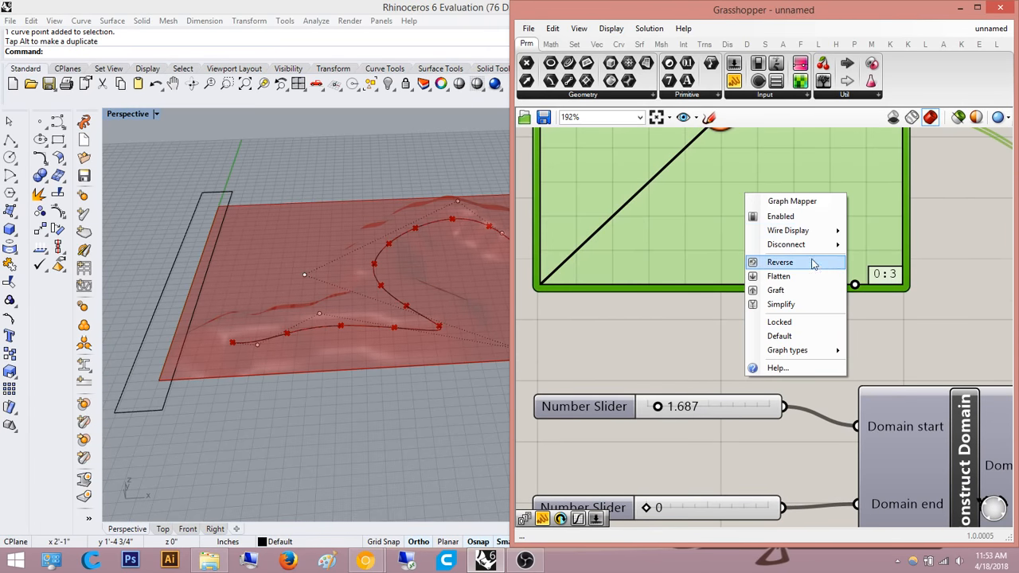
{"action": "mouse_move", "coordinate": [813, 355]}
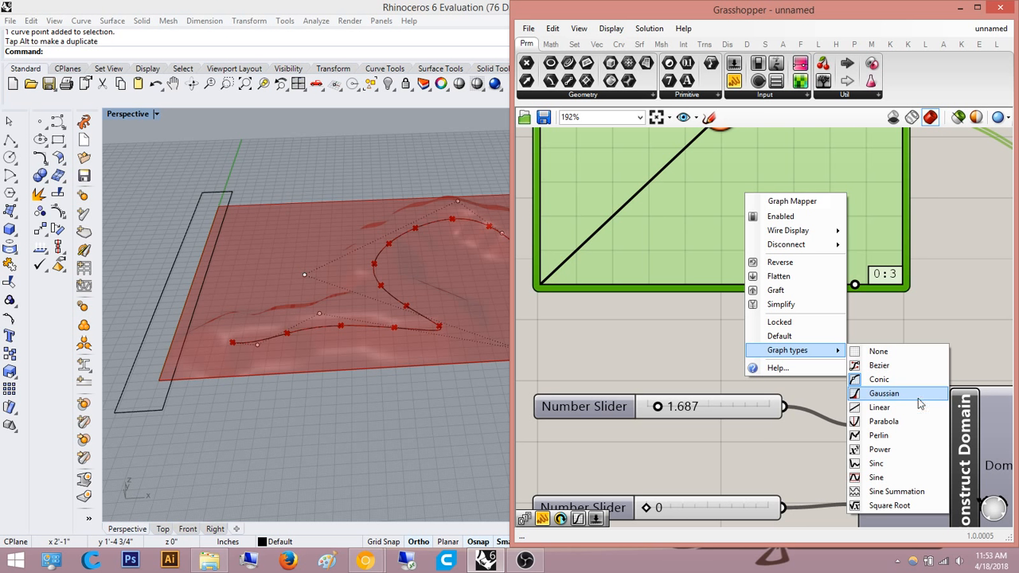
{"action": "left_click", "coordinate": [884, 393]}
- Shift the Gaussian peak in the Graph Mapper toward lower input values and widen the curve
{"action": "right_click_drag", "start_coordinate": [497, 275], "coordinate": [405, 368]}
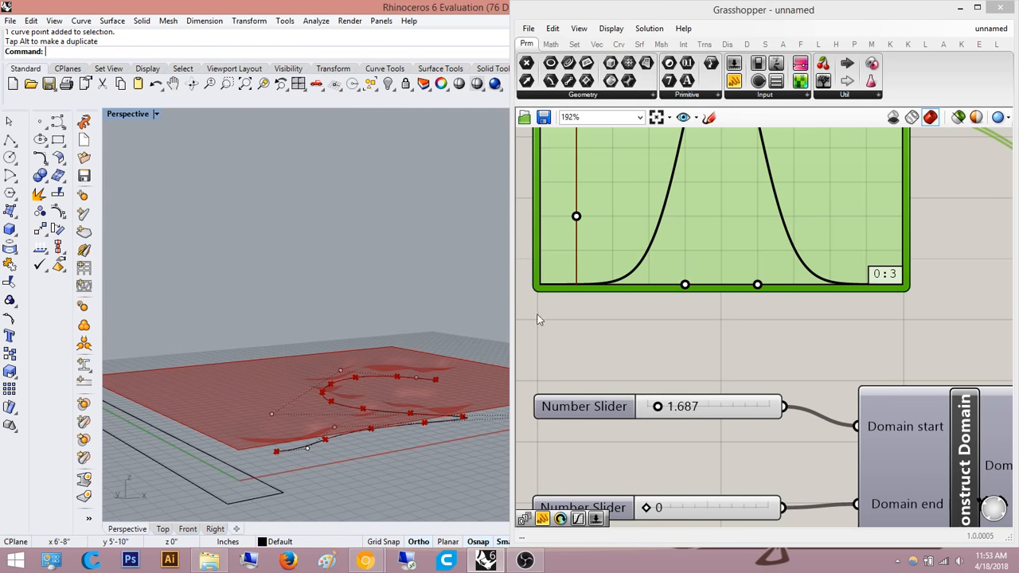
{"action": "scroll", "coordinate": [689, 359], "scroll_direction": "down", "scroll_amount": 3}
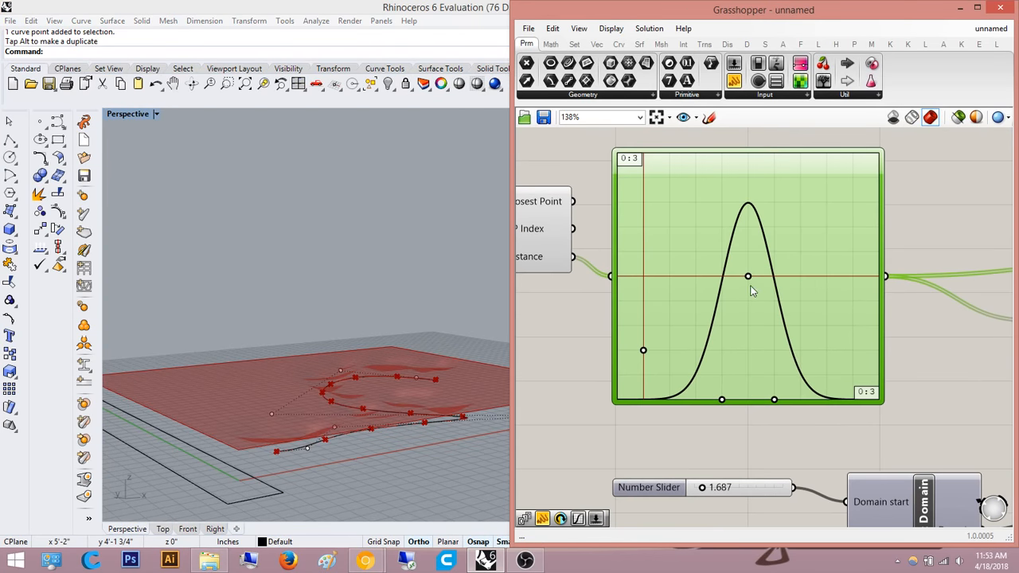
{"action": "mouse_move", "coordinate": [731, 284]}
{"action": "left_mouse_down"}
{"action": "mouse_move", "coordinate": [723, 279]}
{"action": "mouse_move", "coordinate": [769, 282]}
{"action": "mouse_move", "coordinate": [717, 285]}
{"action": "left_mouse_up"}
{"action": "right_click_drag", "start_coordinate": [314, 363], "coordinate": [376, 363]}
{"action": "right_click_drag", "start_coordinate": [719, 425], "coordinate": [700, 288]}
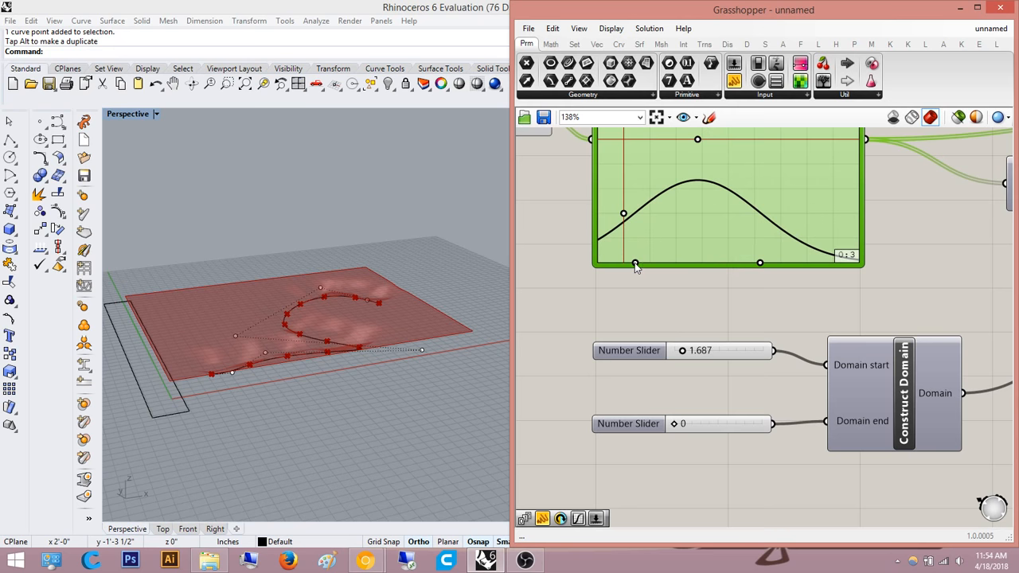
- Swap the slider connections on Construct Domain so 0 feeds Domain start and 1.687 feeds Domain end
{"action": "scroll", "coordinate": [744, 354], "scroll_direction": "up", "scroll_amount": 3}
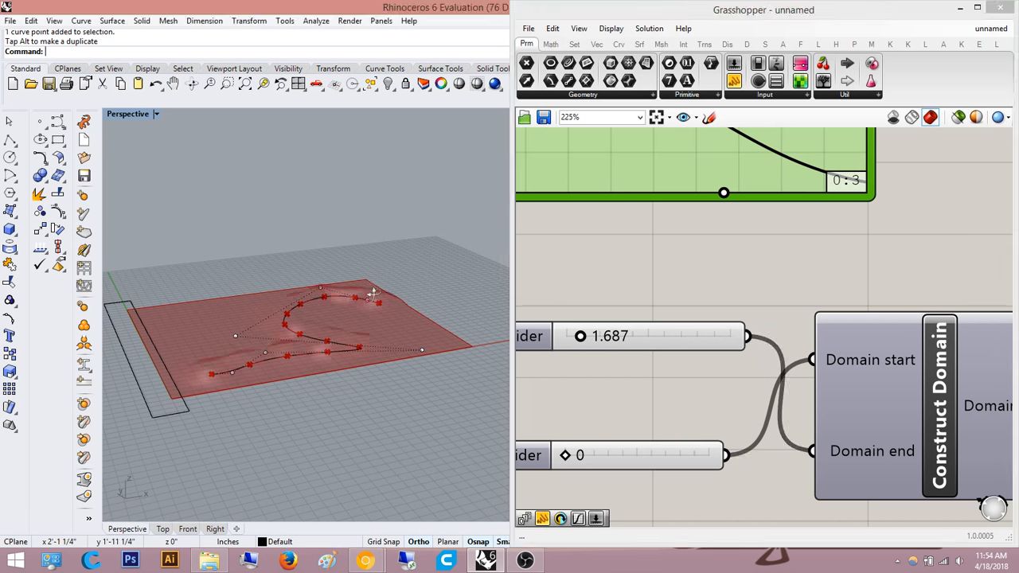
{"action": "scroll", "coordinate": [387, 292], "scroll_direction": "up", "scroll_amount": 5}
{"action": "left_click", "coordinate": [162, 528]}
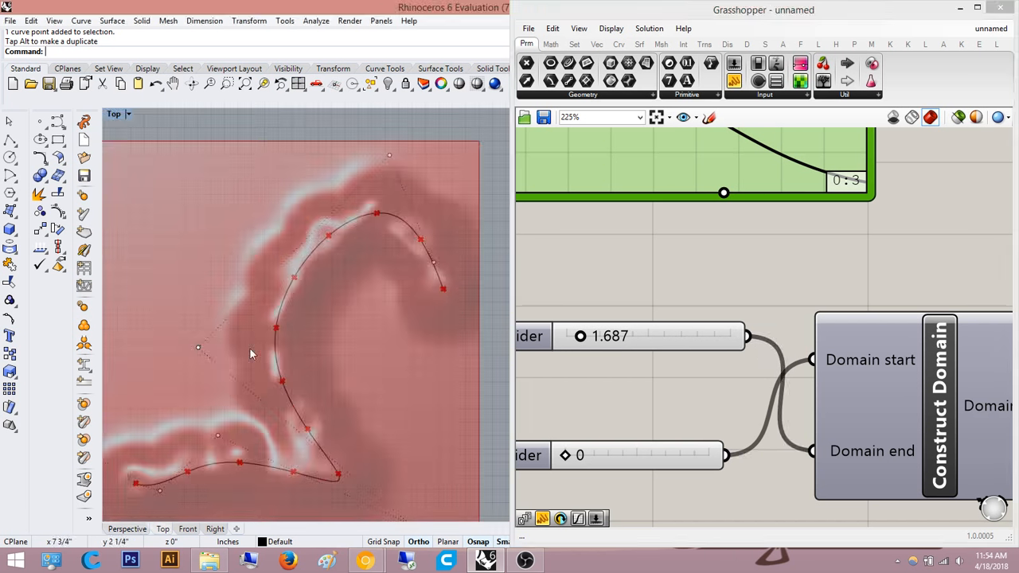
{"action": "scroll", "coordinate": [230, 380], "scroll_direction": "down", "scroll_amount": 3}
{"action": "scroll", "coordinate": [745, 366], "scroll_direction": "down", "scroll_amount": 3}
- Reshape the Graph Mapper's Gaussian into a narrow bell with its peak near the low end of the input range
{"action": "right_click_drag", "start_coordinate": [745, 366], "coordinate": [793, 380]}
{"action": "mouse_move", "coordinate": [619, 346]}
{"action": "left_mouse_down"}
{"action": "mouse_move", "coordinate": [642, 346]}
{"action": "mouse_move", "coordinate": [604, 347]}
{"action": "left_mouse_up"}
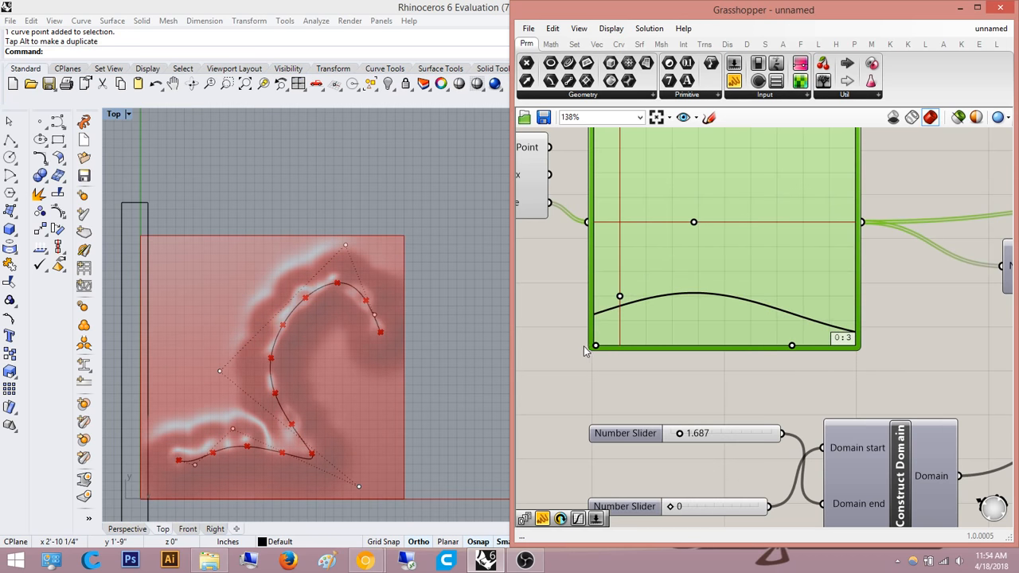
{"action": "right_click_drag", "start_coordinate": [613, 331], "coordinate": [692, 365]}
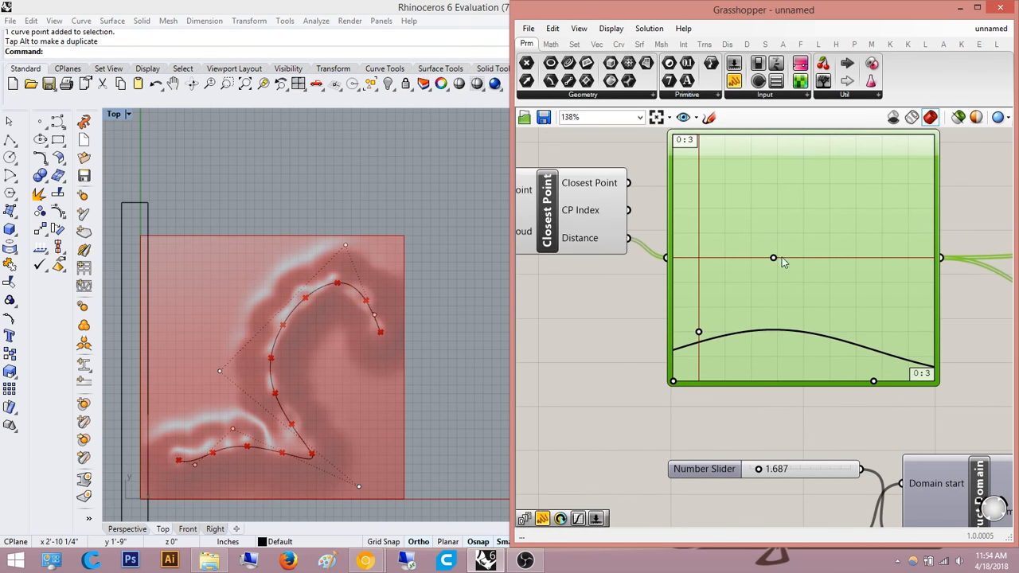
{"action": "left_click_drag", "start_coordinate": [781, 259], "coordinate": [726, 283]}
{"action": "left_click_drag", "start_coordinate": [825, 383], "coordinate": [756, 380]}
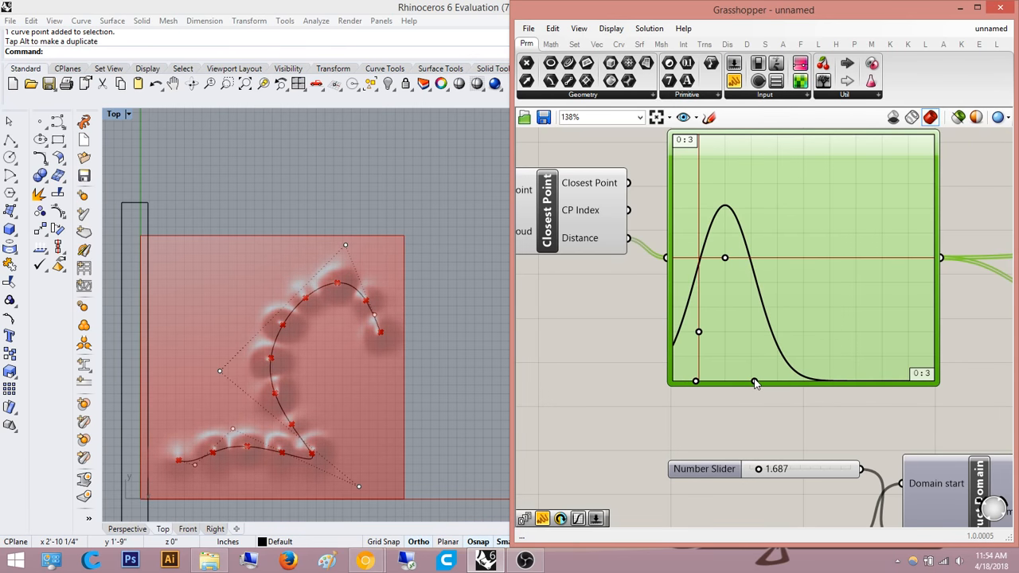
- Set the number slider for the curve division Count to 53
{"action": "left_click", "coordinate": [127, 529]}
{"action": "right_click_drag", "start_coordinate": [295, 352], "coordinate": [347, 336]}
{"action": "scroll", "coordinate": [244, 345], "scroll_direction": "up", "scroll_amount": 4}
{"action": "scroll", "coordinate": [351, 334], "scroll_direction": "down", "scroll_amount": 8}
{"action": "right_click_drag", "start_coordinate": [801, 287], "coordinate": [844, 280]}
{"action": "scroll", "coordinate": [689, 298], "scroll_direction": "down", "scroll_amount": 3}
{"action": "right_click_drag", "start_coordinate": [689, 298], "coordinate": [787, 302]}
{"action": "right_click_drag", "start_coordinate": [668, 380], "coordinate": [784, 318]}
{"action": "scroll", "coordinate": [762, 379], "scroll_direction": "down", "scroll_amount": 3}
{"action": "right_click_drag", "start_coordinate": [762, 379], "coordinate": [849, 330]}
{"action": "scroll", "coordinate": [733, 390], "scroll_direction": "up", "scroll_amount": 6}
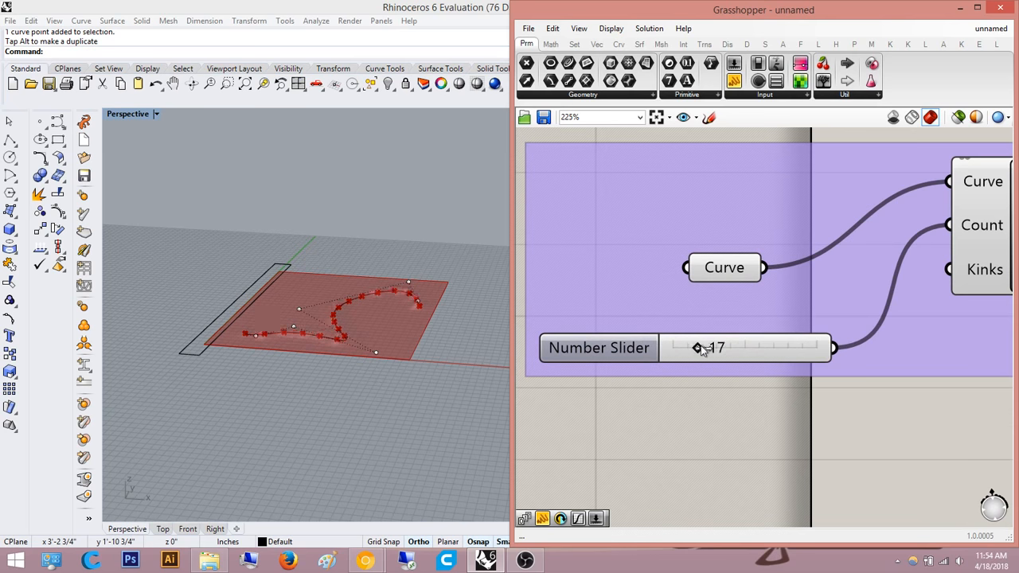
{"action": "scroll", "coordinate": [330, 320], "scroll_direction": "up", "scroll_amount": 3}
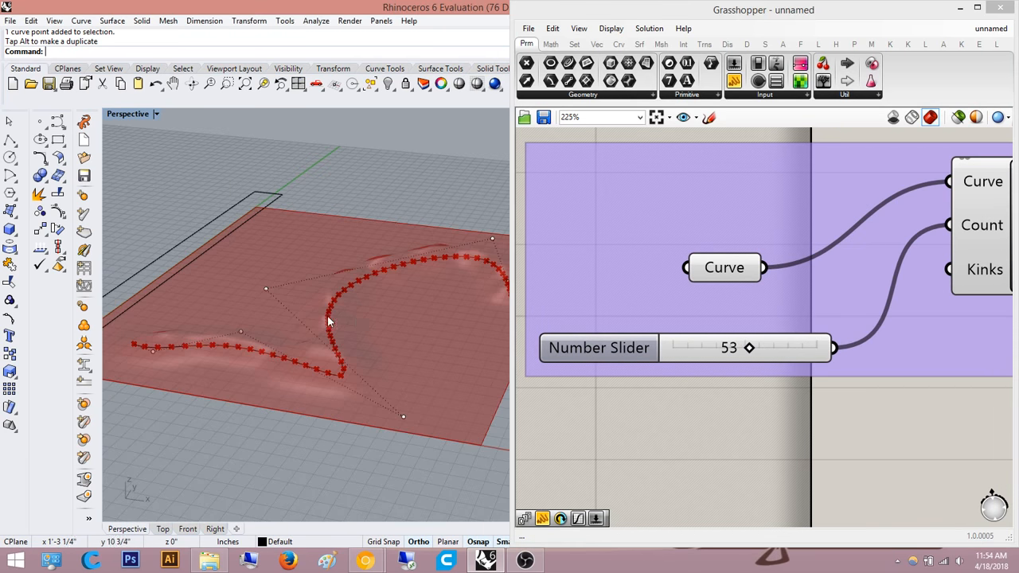
- Check the surface from the Top view and raise the curve division Count further above 53
{"action": "left_click", "coordinate": [155, 530]}
{"action": "scroll", "coordinate": [266, 336], "scroll_direction": "up", "scroll_amount": 5}
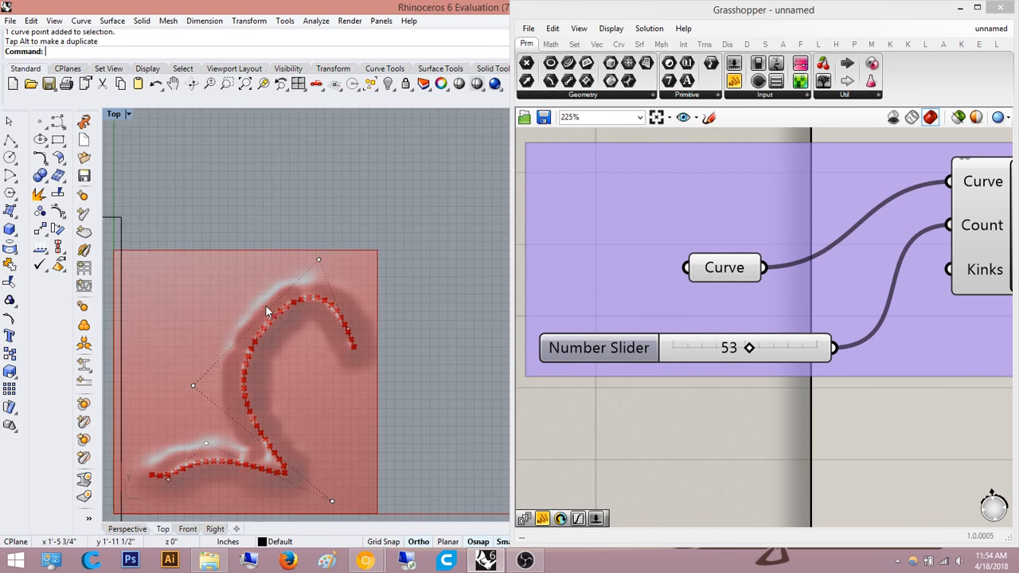
{"action": "right_click_drag", "start_coordinate": [734, 271], "coordinate": [790, 225]}
{"action": "left_click_drag", "start_coordinate": [822, 307], "coordinate": [847, 301]}
{"action": "right_click_drag", "start_coordinate": [303, 232], "coordinate": [296, 209]}
- Widen the Gaussian curve in the Graph Mapper to spread the relief around the curve
{"action": "scroll", "coordinate": [296, 209], "scroll_direction": "down", "scroll_amount": 8}
{"action": "scroll", "coordinate": [375, 267], "scroll_direction": "down", "scroll_amount": 2}
{"action": "right_click_drag", "start_coordinate": [818, 367], "coordinate": [645, 366]}
{"action": "scroll", "coordinate": [646, 366], "scroll_direction": "down", "scroll_amount": 6}
{"action": "right_click_drag", "start_coordinate": [853, 318], "coordinate": [626, 369]}
{"action": "right_click_drag", "start_coordinate": [915, 309], "coordinate": [732, 358]}
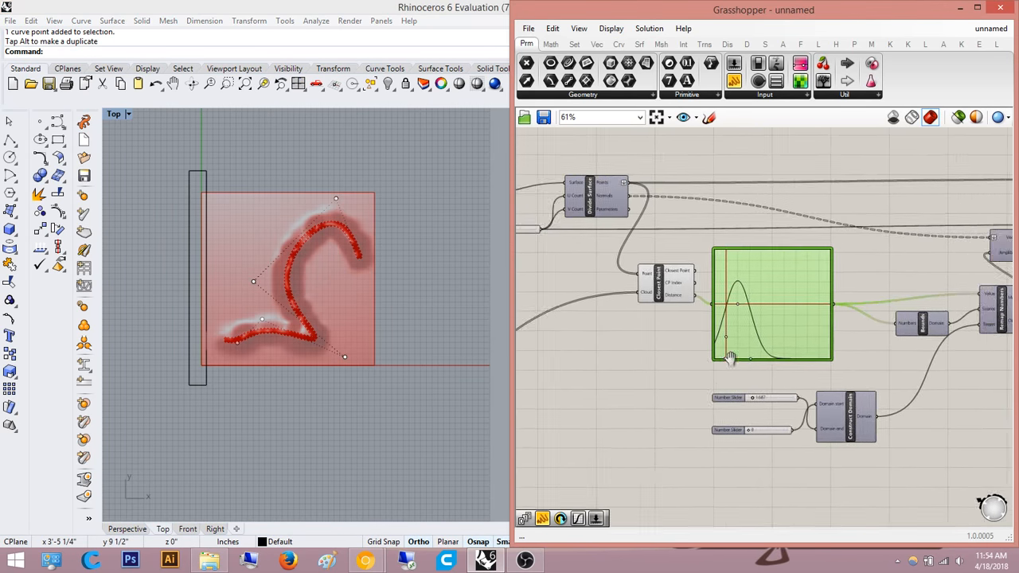
{"action": "scroll", "coordinate": [793, 314], "scroll_direction": "up", "scroll_amount": 3}
{"action": "left_click_drag", "start_coordinate": [756, 386], "coordinate": [785, 387]}
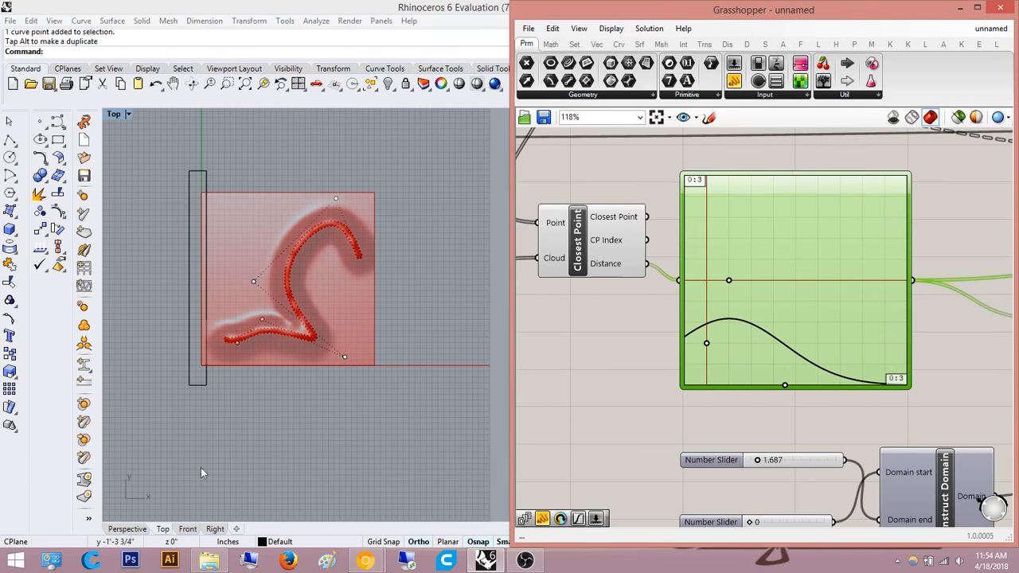
- Move the Gaussian peak slightly toward higher input values and inspect the surface in the Perspective view
{"action": "left_click", "coordinate": [135, 529]}
{"action": "right_click_drag", "start_coordinate": [307, 334], "coordinate": [366, 243]}
{"action": "scroll", "coordinate": [422, 248], "scroll_direction": "up", "scroll_amount": 4}
{"action": "scroll", "coordinate": [420, 246], "scroll_direction": "down", "scroll_amount": 6}
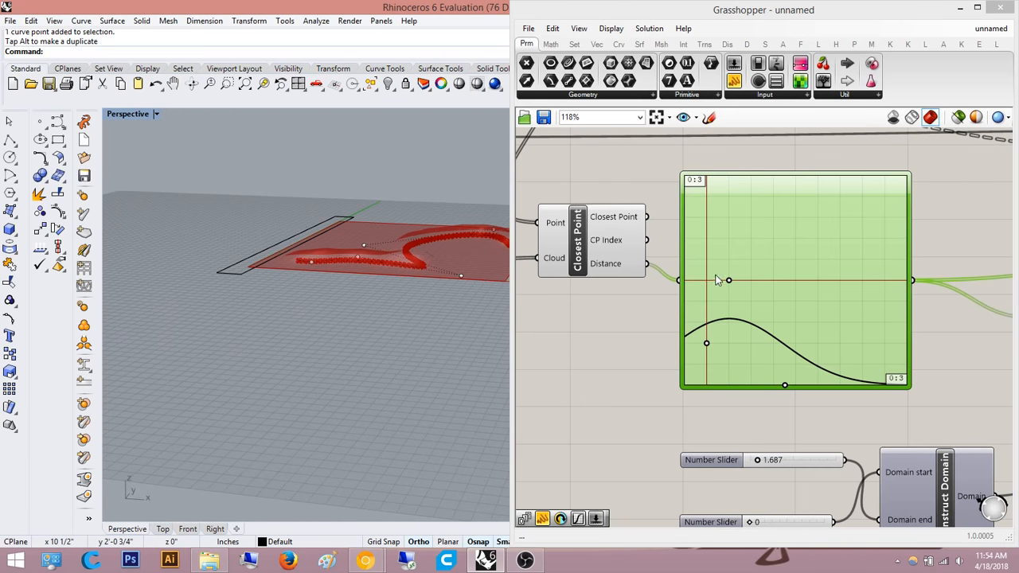
{"action": "mouse_move", "coordinate": [728, 283]}
{"action": "left_mouse_down"}
{"action": "mouse_move", "coordinate": [758, 280]}
{"action": "mouse_move", "coordinate": [745, 281]}
{"action": "left_mouse_up"}
{"action": "scroll", "coordinate": [392, 254], "scroll_direction": "up", "scroll_amount": 5}
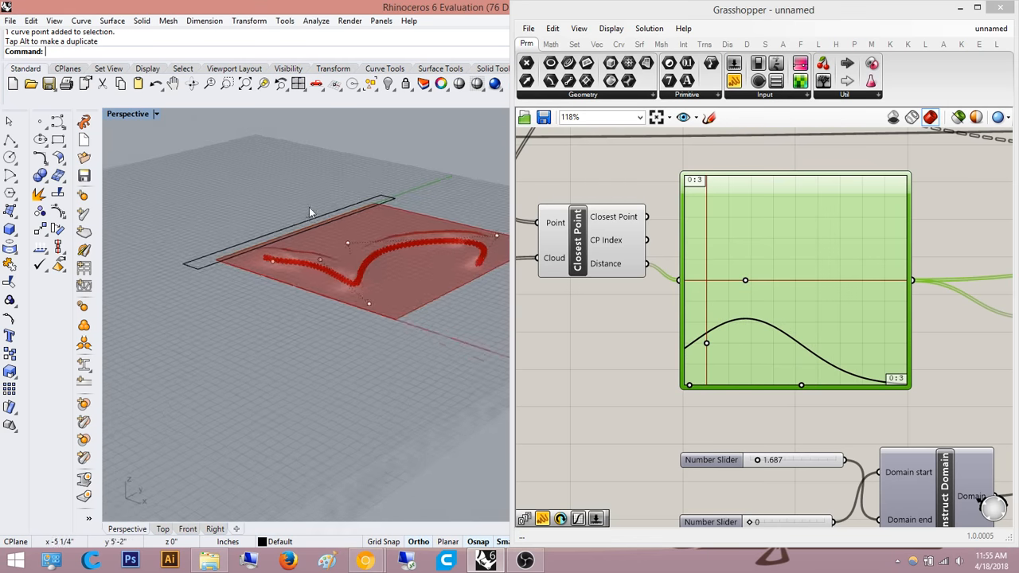
{"action": "right_click_drag", "start_coordinate": [393, 253], "coordinate": [370, 229]}
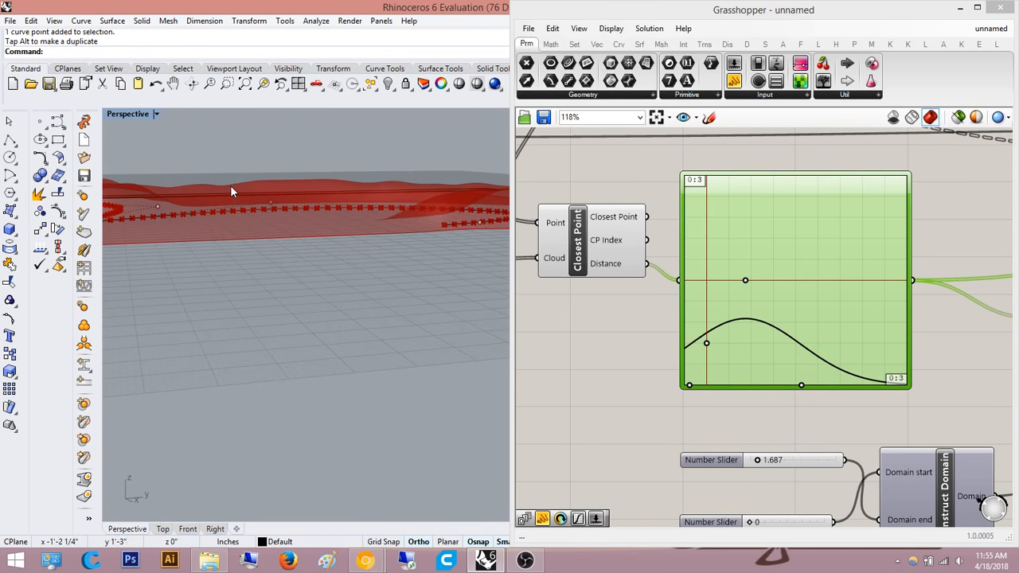
- Move the Gaussian peak in the Graph Mapper close to the zero end of the input range and inspect the surface relief
{"action": "left_click_drag", "start_coordinate": [746, 281], "coordinate": [703, 289]}
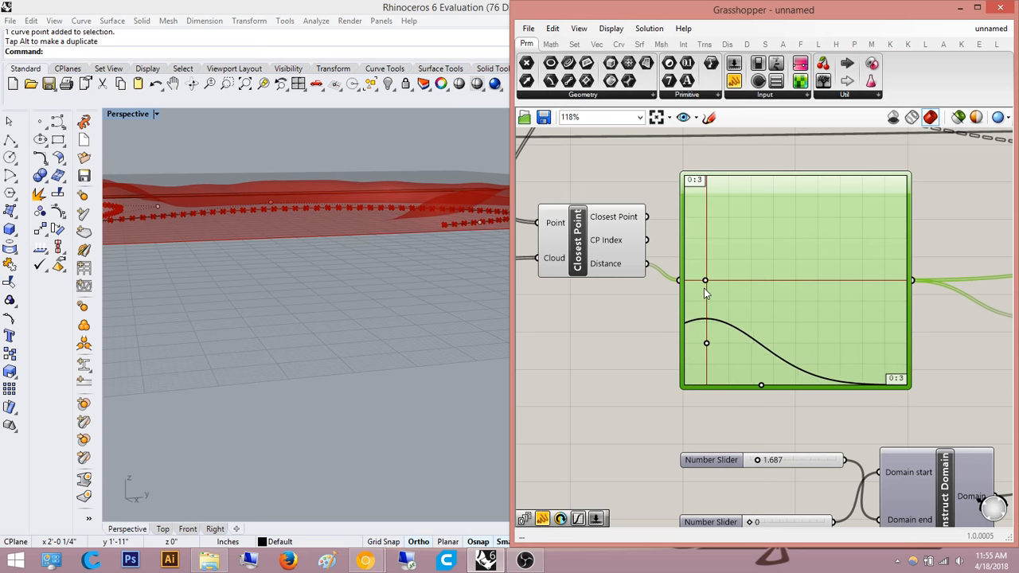
{"action": "right_click_drag", "start_coordinate": [246, 170], "coordinate": [362, 179]}
{"action": "left_click_drag", "start_coordinate": [705, 281], "coordinate": [702, 282]}
{"action": "right_click_drag", "start_coordinate": [231, 164], "coordinate": [433, 200]}
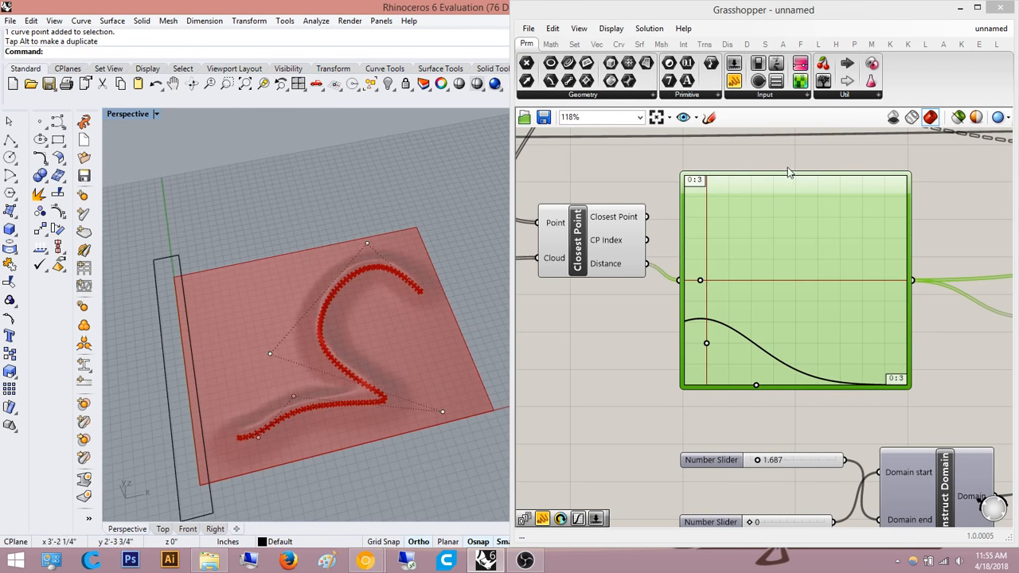
- Bake the Surface From Points result into Rhino with grouping enabled
{"action": "scroll", "coordinate": [787, 174], "scroll_direction": "down", "scroll_amount": 3}
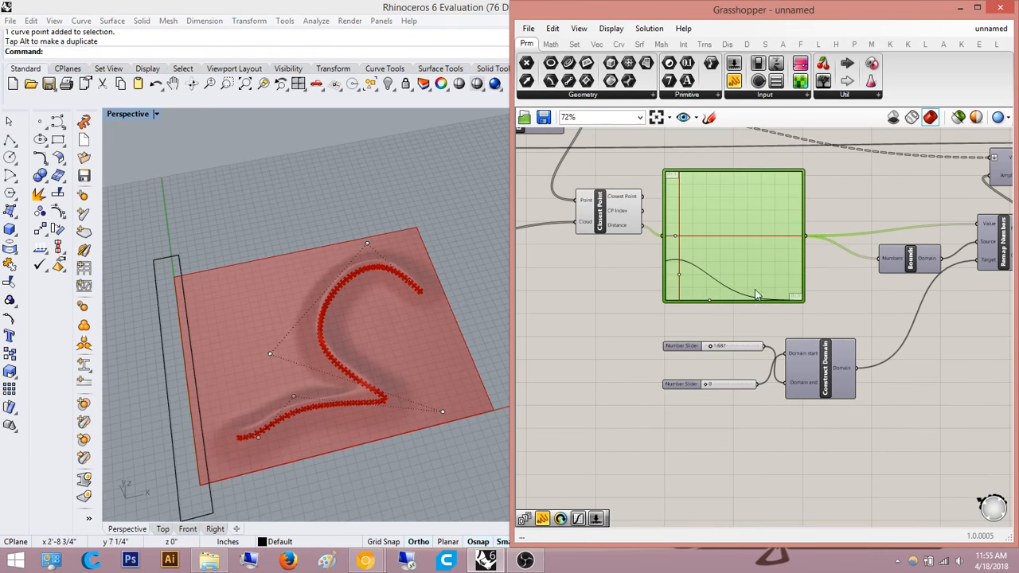
{"action": "left_click", "coordinate": [874, 290]}
{"action": "scroll", "coordinate": [810, 315], "scroll_direction": "down", "scroll_amount": 5}
{"action": "right_click_drag", "start_coordinate": [883, 289], "coordinate": [648, 365]}
{"action": "scroll", "coordinate": [877, 259], "scroll_direction": "up", "scroll_amount": 4}
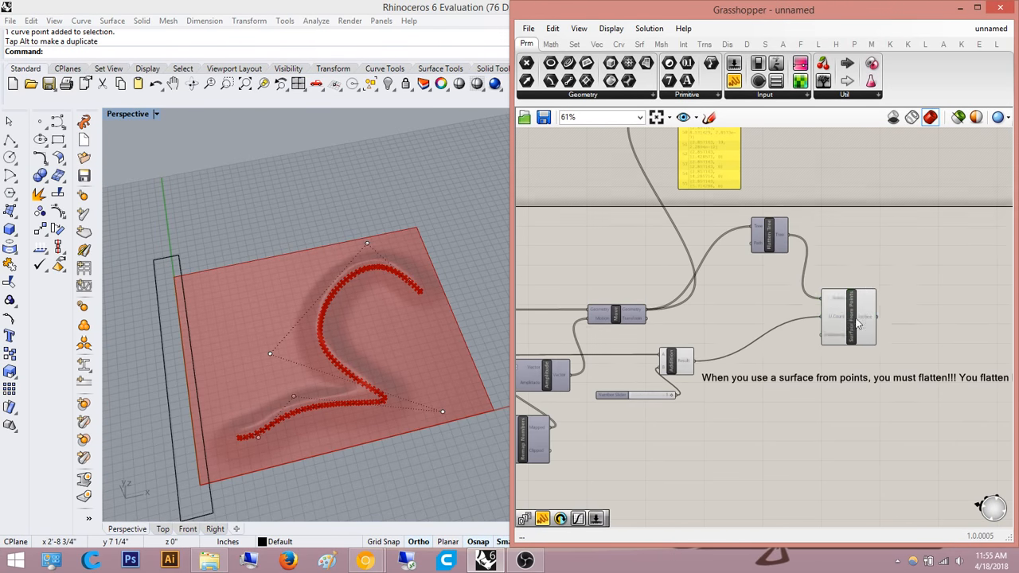
{"action": "left_click", "coordinate": [852, 320]}
{"action": "right_click", "coordinate": [852, 320]}
{"action": "left_click", "coordinate": [886, 374]}
{"action": "left_click", "coordinate": [890, 453]}
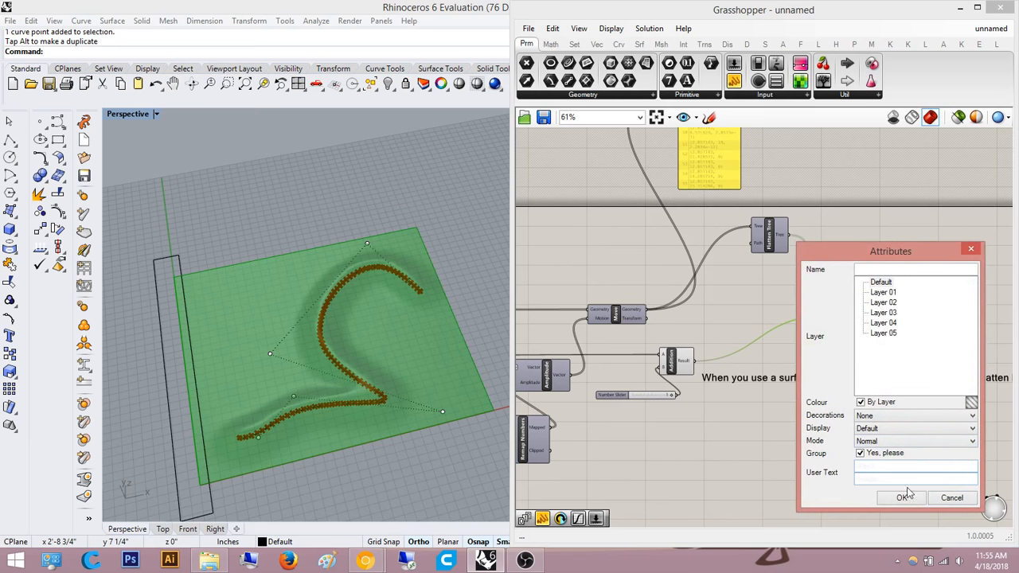
{"action": "left_click", "coordinate": [902, 499]}
- Move the baked surface clear of the Grasshopper preview and inspect its relief up close
{"action": "right_click_drag", "start_coordinate": [422, 318], "coordinate": [372, 338]}
{"action": "left_click", "coordinate": [372, 338]}
{"action": "scroll", "coordinate": [382, 326], "scroll_direction": "down", "scroll_amount": 7}
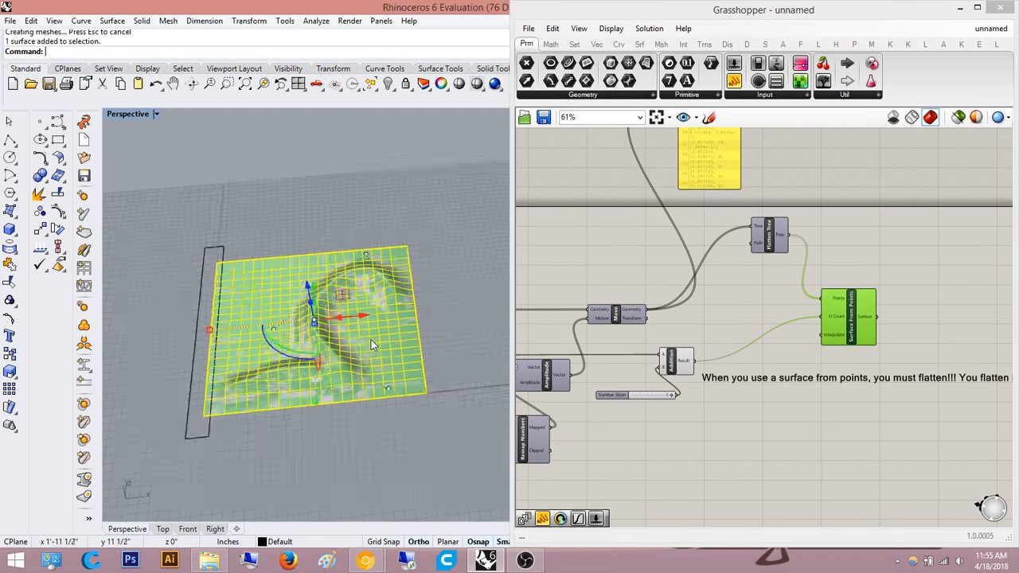
{"action": "left_click_drag", "start_coordinate": [422, 272], "coordinate": [250, 282]}
{"action": "left_click", "coordinate": [253, 228]}
{"action": "scroll", "coordinate": [208, 275], "scroll_direction": "up", "scroll_amount": 14}
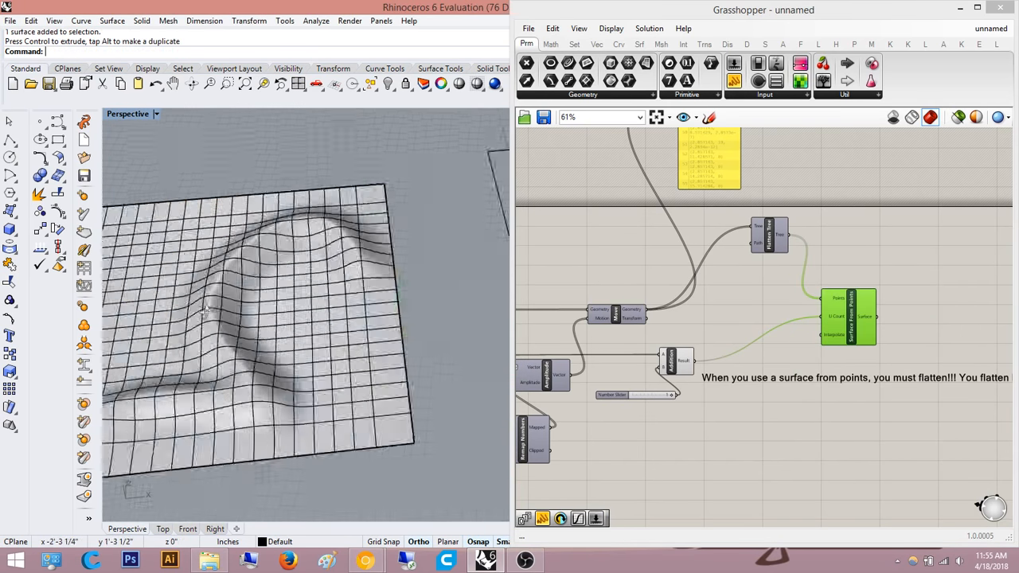
{"action": "right_click_drag", "start_coordinate": [279, 298], "coordinate": [334, 273]}
{"action": "scroll", "coordinate": [335, 273], "scroll_direction": "down", "scroll_amount": 6}
{"action": "right_click_drag", "start_coordinate": [215, 318], "coordinate": [324, 316]}
{"action": "scroll", "coordinate": [318, 290], "scroll_direction": "down", "scroll_amount": 4}
- Delete the baked surface from the Rhino model
{"action": "left_click", "coordinate": [342, 282]}
{"action": "scroll", "coordinate": [358, 338], "scroll_direction": "down", "scroll_amount": 5}
{"action": "key", "text": "Delete"}
{"action": "scroll", "coordinate": [358, 319], "scroll_direction": "down", "scroll_amount": 5}
{"action": "scroll", "coordinate": [324, 316], "scroll_direction": "up", "scroll_amount": 10}
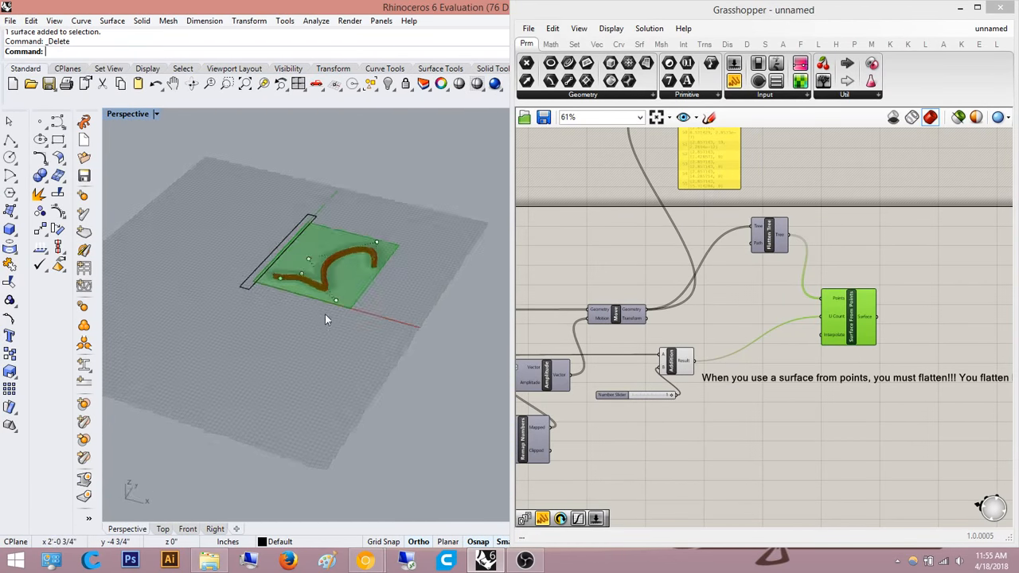
- Show the Top view and start saving the Grasshopper definition in the Kinetic Architecture folder on the Desktop
{"action": "left_click", "coordinate": [162, 529]}
{"action": "right_click_drag", "start_coordinate": [716, 335], "coordinate": [688, 387]}
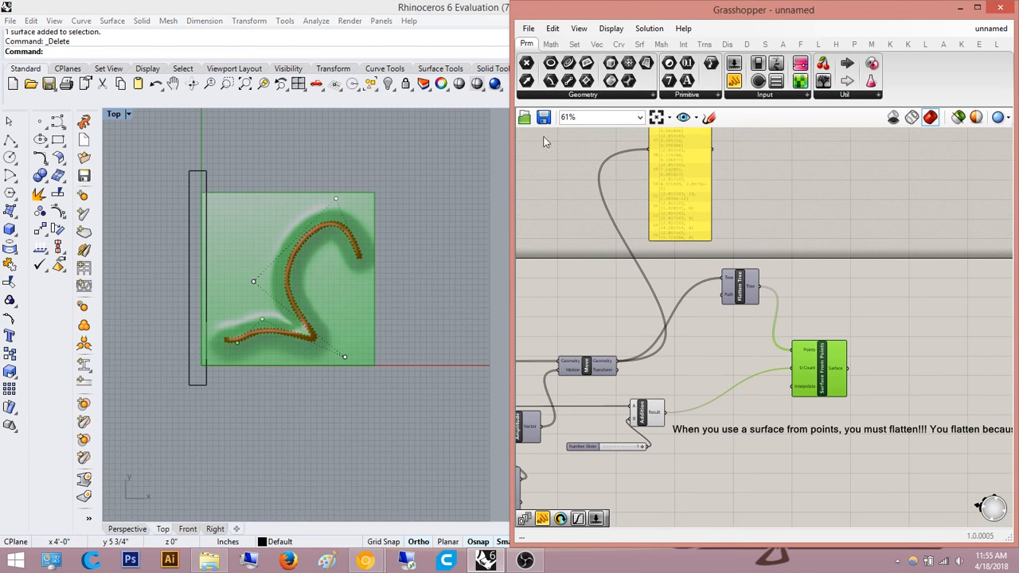
{"action": "left_click", "coordinate": [543, 117]}
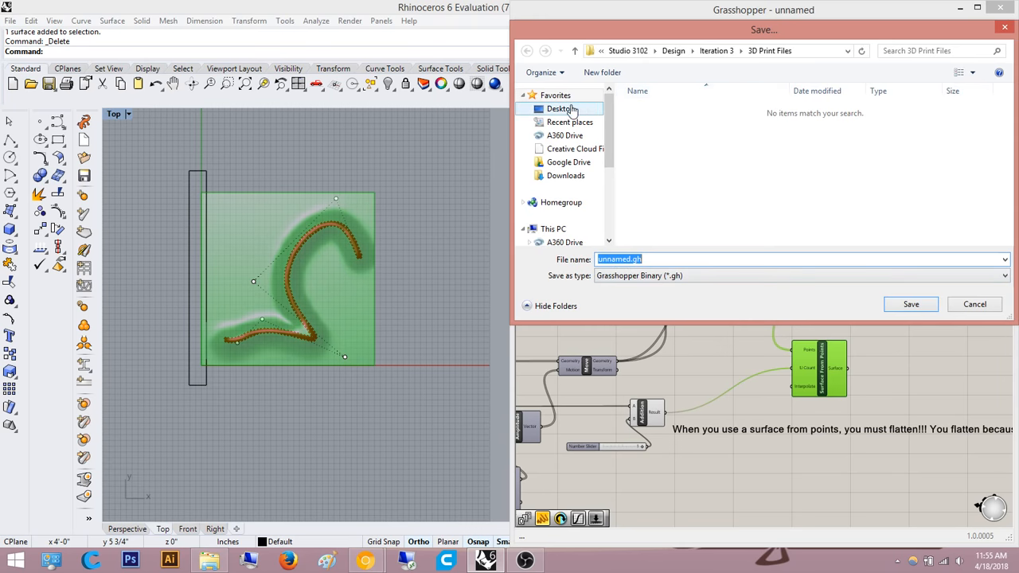
{"action": "left_click", "coordinate": [567, 109]}
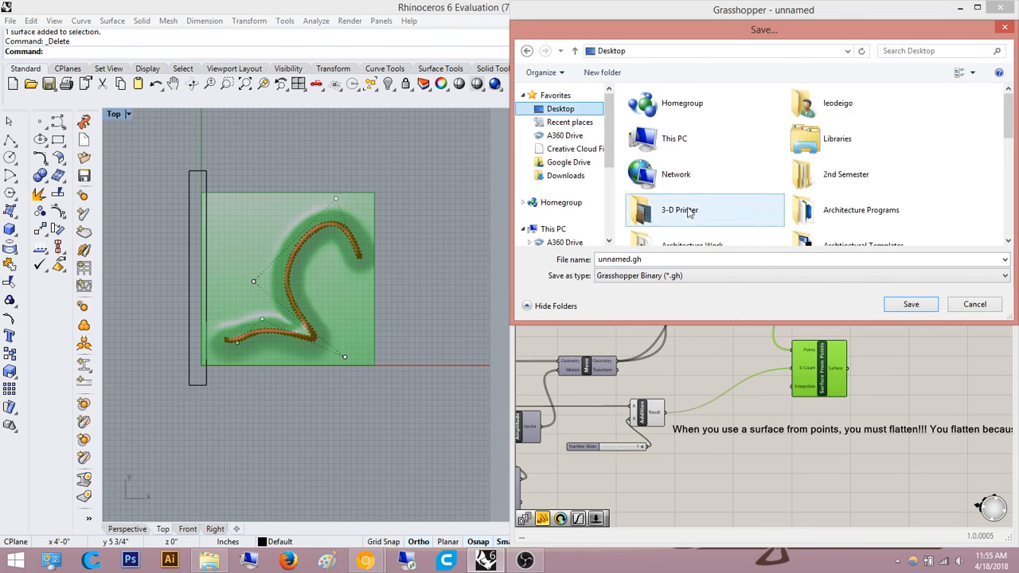
{"action": "left_click", "coordinate": [805, 210]}
{"action": "scroll", "coordinate": [869, 106], "scroll_direction": "down", "scroll_amount": 5}
{"action": "double_click", "coordinate": [716, 191]}
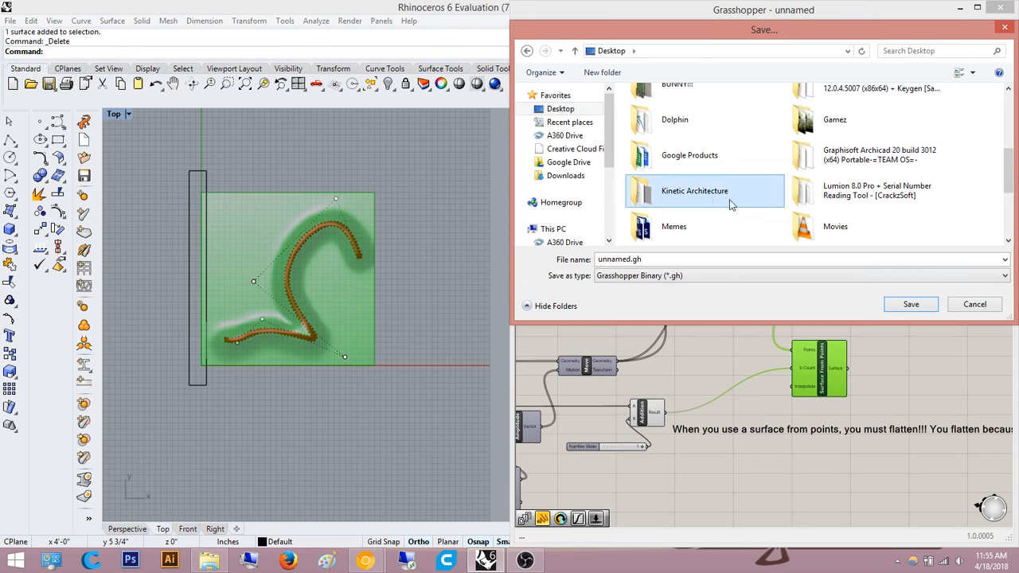
{"action": "left_click", "coordinate": [683, 259]}
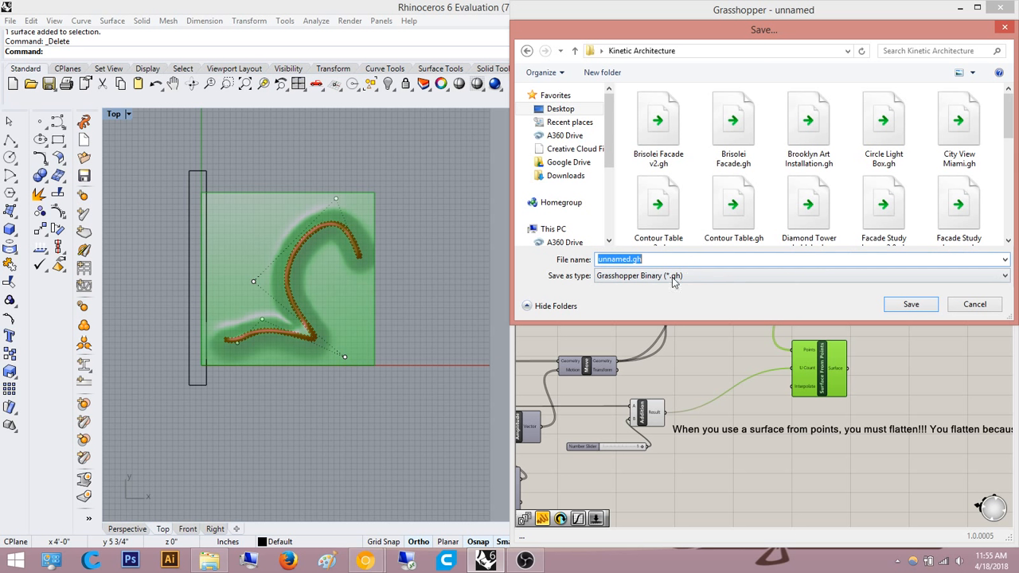
- Switch to the Parametric Facade page in Chrome and read its surface generation and contouring strategy steps
{"action": "mouse_move", "coordinate": [360, 561]}
{"action": "left_click", "coordinate": [432, 493]}
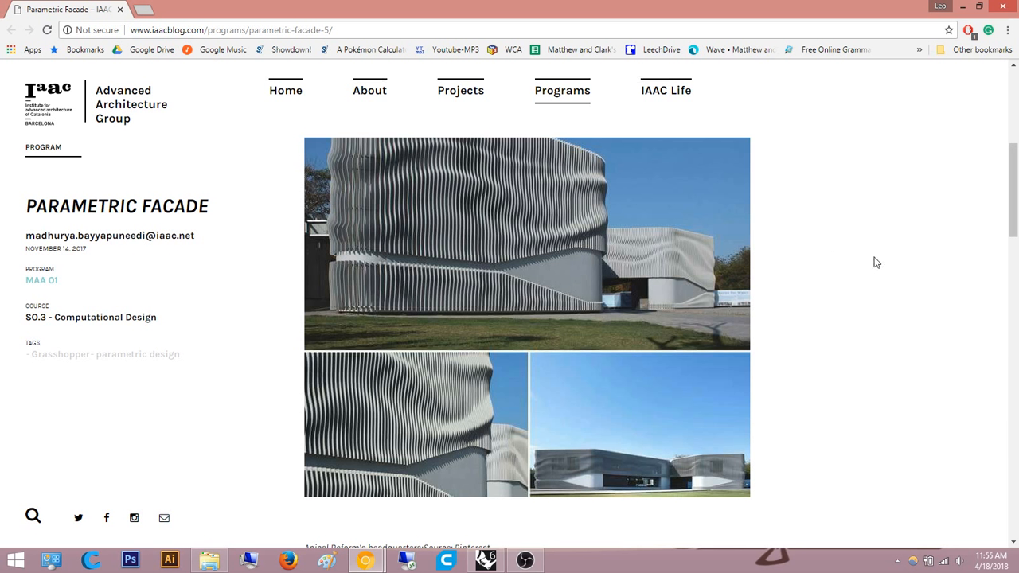
{"action": "scroll", "coordinate": [876, 262], "scroll_direction": "down", "scroll_amount": 5}
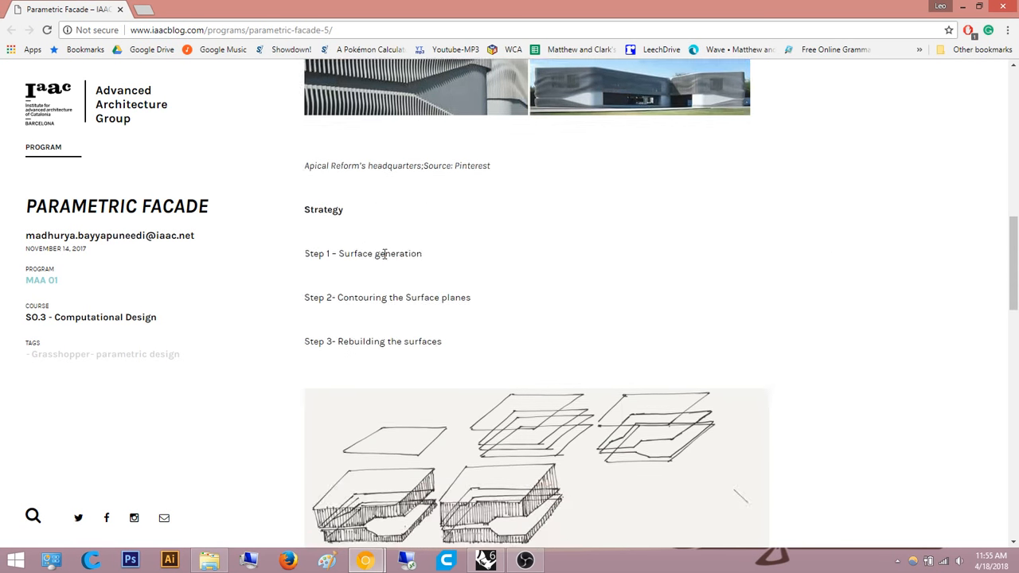
{"action": "left_click_drag", "start_coordinate": [362, 254], "coordinate": [502, 260]}
{"action": "left_click", "coordinate": [604, 238]}
{"action": "left_click_drag", "start_coordinate": [368, 297], "coordinate": [472, 301]}
{"action": "left_click", "coordinate": [611, 270]}
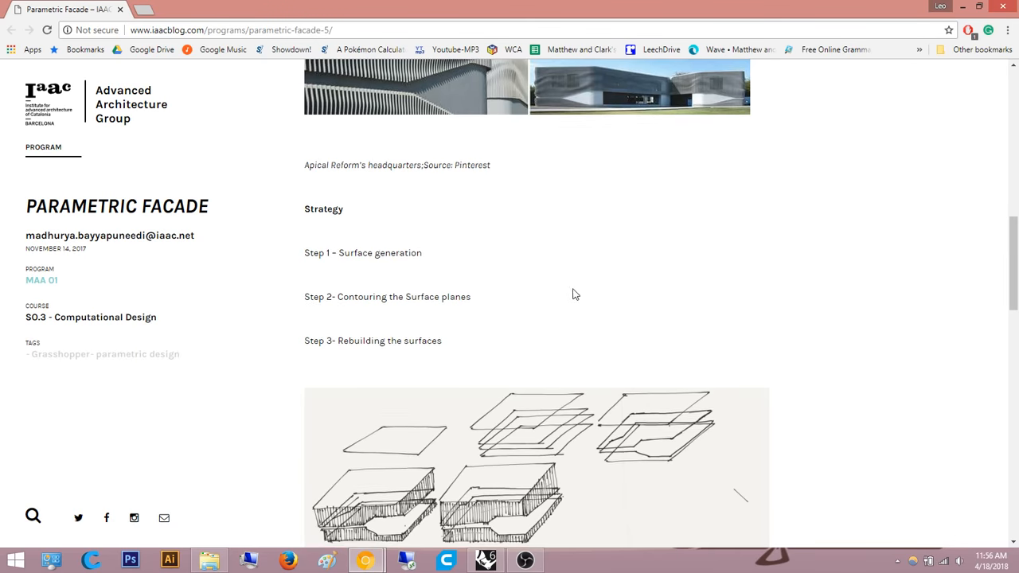
- Examine the article's strategy sketches, rendered facade views and Grasshopper code image
{"action": "scroll", "coordinate": [575, 294], "scroll_direction": "down", "scroll_amount": 3}
{"action": "scroll", "coordinate": [359, 342], "scroll_direction": "down", "scroll_amount": 5}
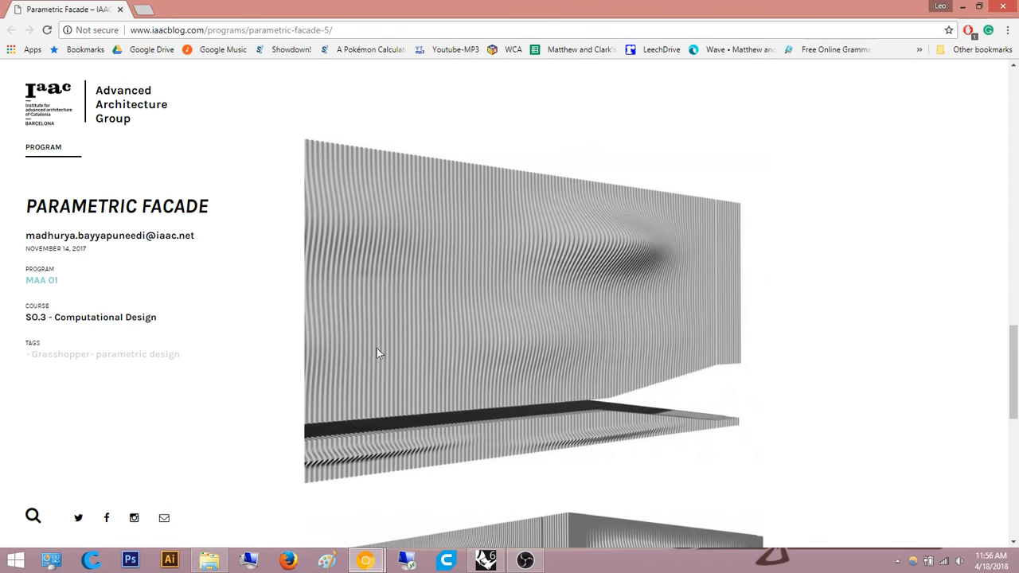
{"action": "scroll", "coordinate": [446, 328], "scroll_direction": "up", "scroll_amount": 3}
{"action": "scroll", "coordinate": [573, 438], "scroll_direction": "down", "scroll_amount": 6}
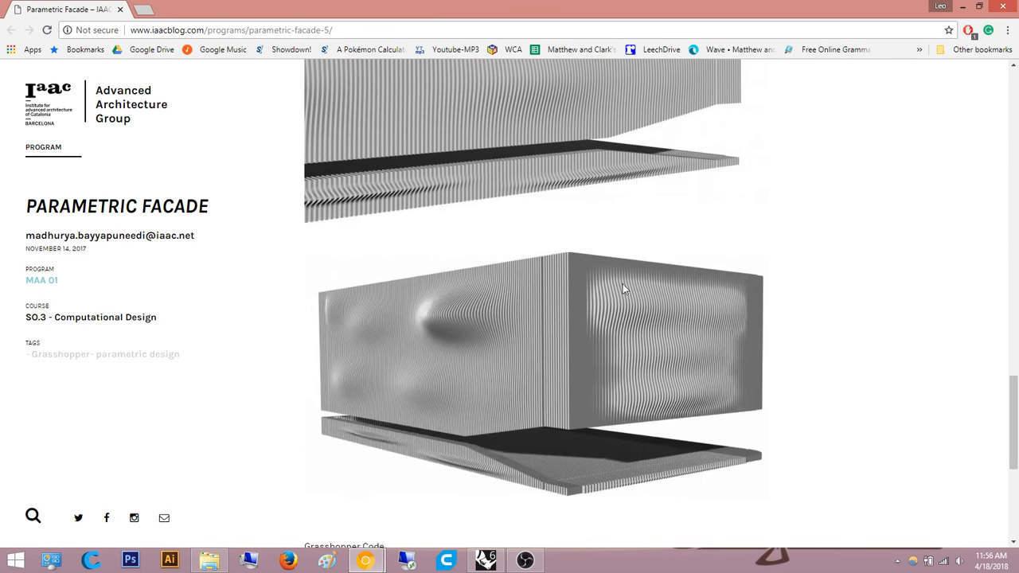
{"action": "scroll", "coordinate": [623, 288], "scroll_direction": "down", "scroll_amount": 4}
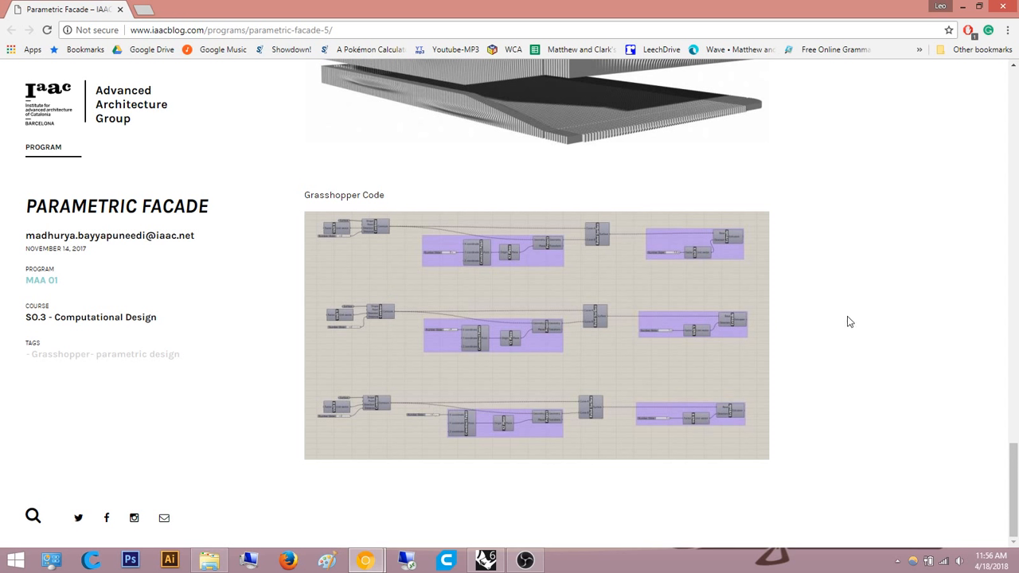
- Review the facade photos, sketches and Grasshopper code on the page again, then return to Rhino and Grasshopper
{"action": "scroll", "coordinate": [848, 348], "scroll_direction": "up", "scroll_amount": 15}
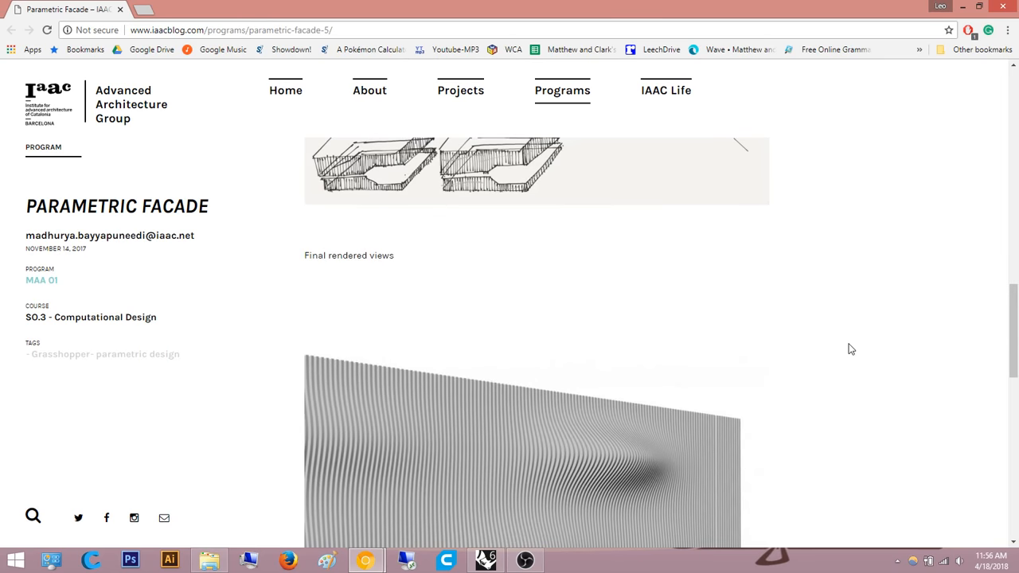
{"action": "scroll", "coordinate": [815, 384], "scroll_direction": "up", "scroll_amount": 4}
{"action": "scroll", "coordinate": [815, 384], "scroll_direction": "up", "scroll_amount": 4}
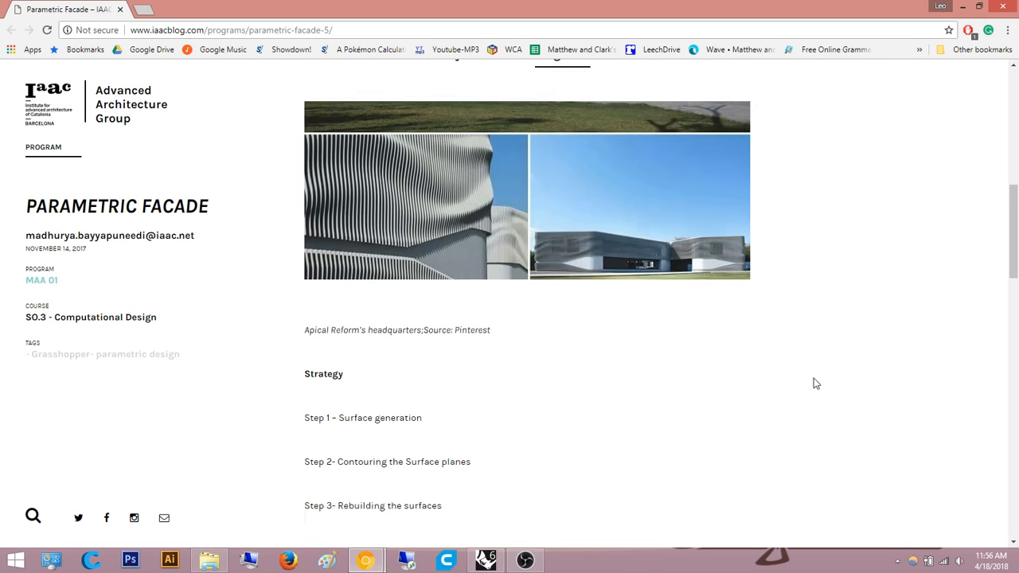
{"action": "scroll", "coordinate": [815, 384], "scroll_direction": "up", "scroll_amount": 6}
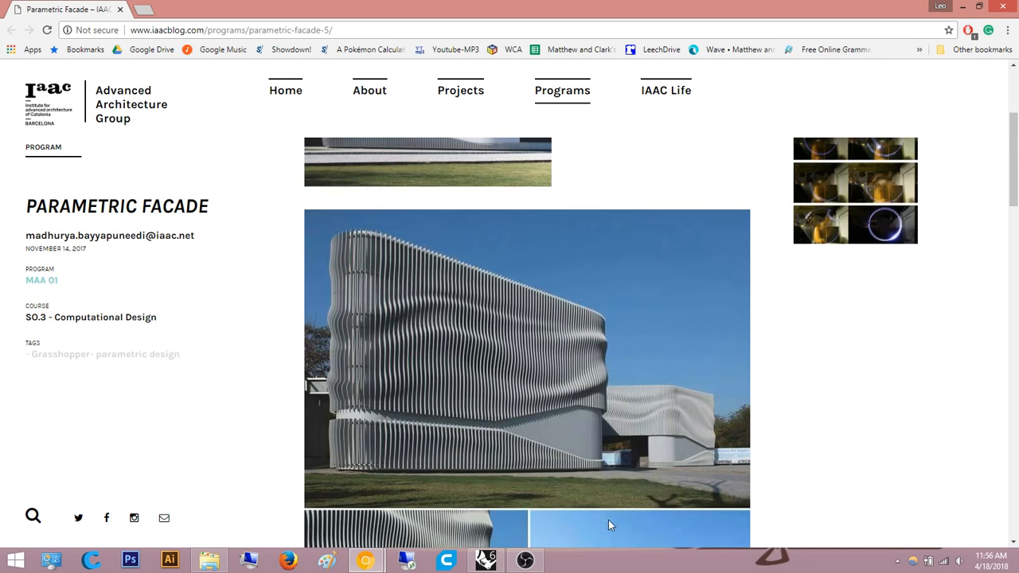
{"action": "scroll", "coordinate": [829, 371], "scroll_direction": "down", "scroll_amount": 20}
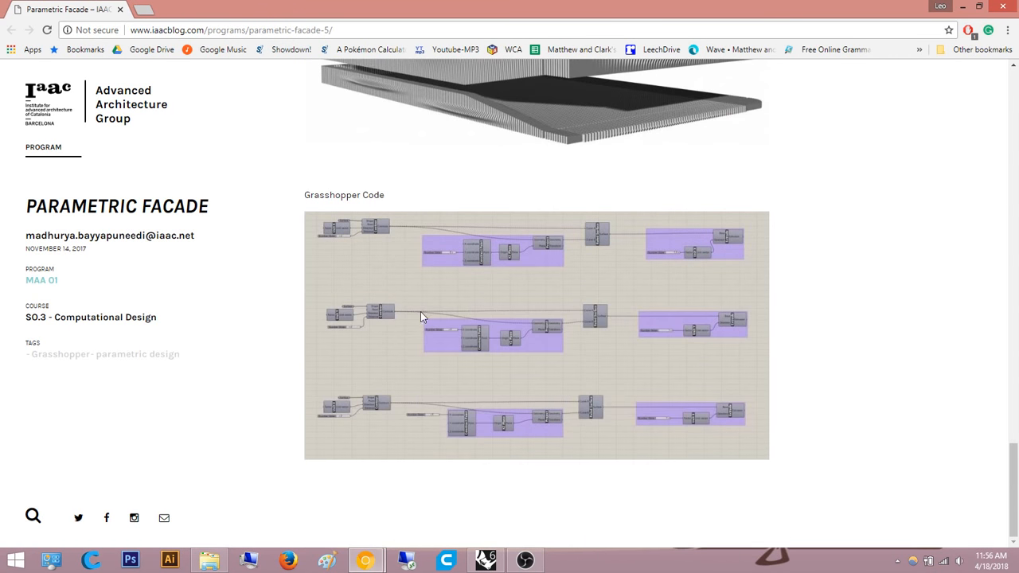
{"action": "scroll", "coordinate": [667, 345], "scroll_direction": "up", "scroll_amount": 15}
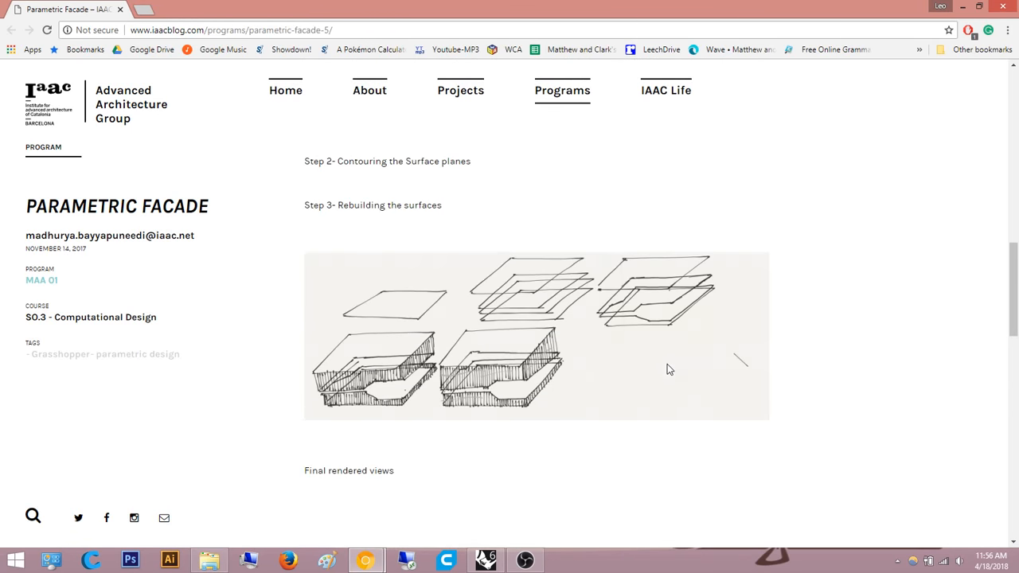
{"action": "scroll", "coordinate": [667, 369], "scroll_direction": "up", "scroll_amount": 7}
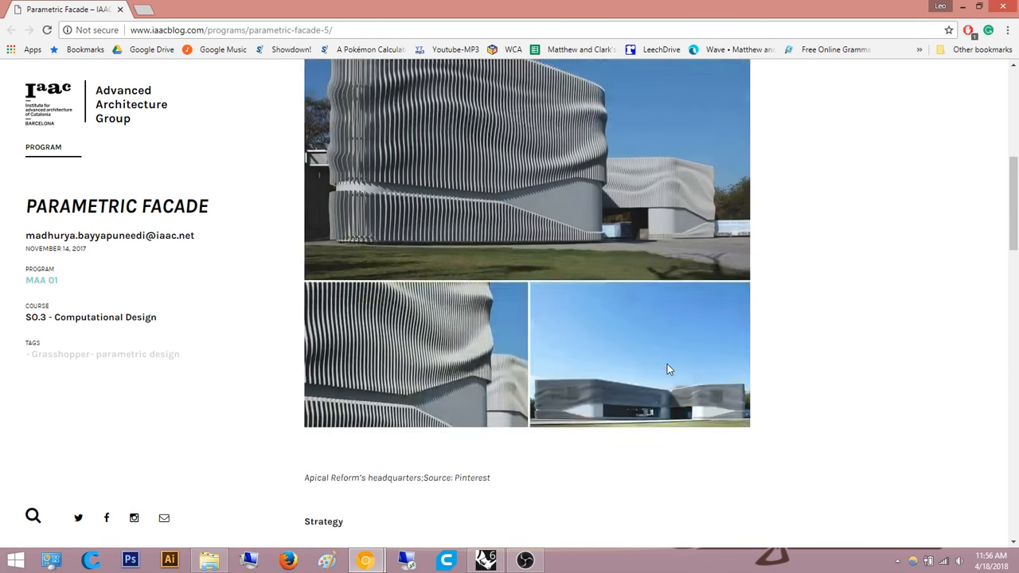
{"action": "scroll", "coordinate": [667, 369], "scroll_direction": "up", "scroll_amount": 2}
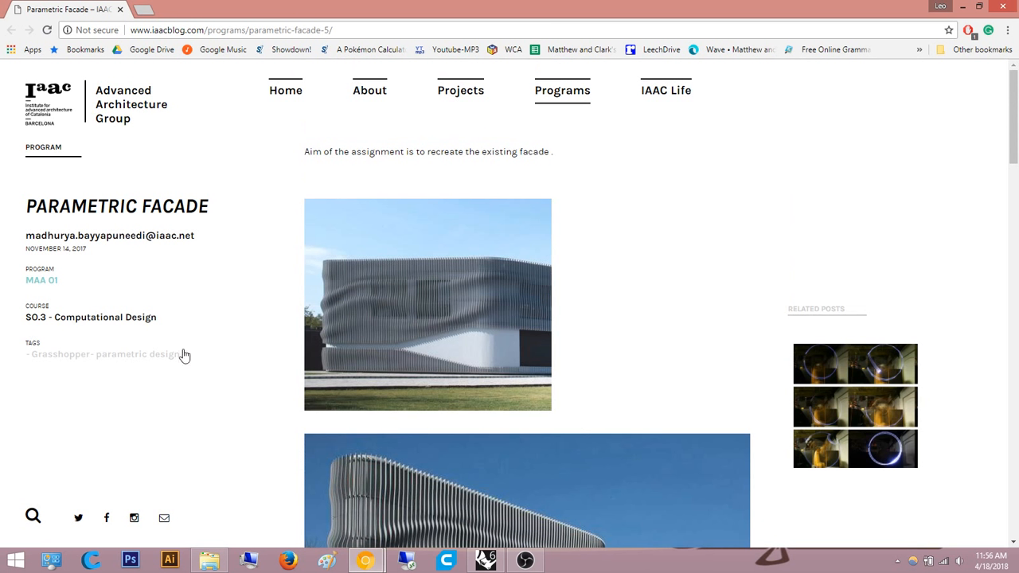
{"action": "right_click", "coordinate": [422, 279]}
{"action": "left_click", "coordinate": [705, 261]}
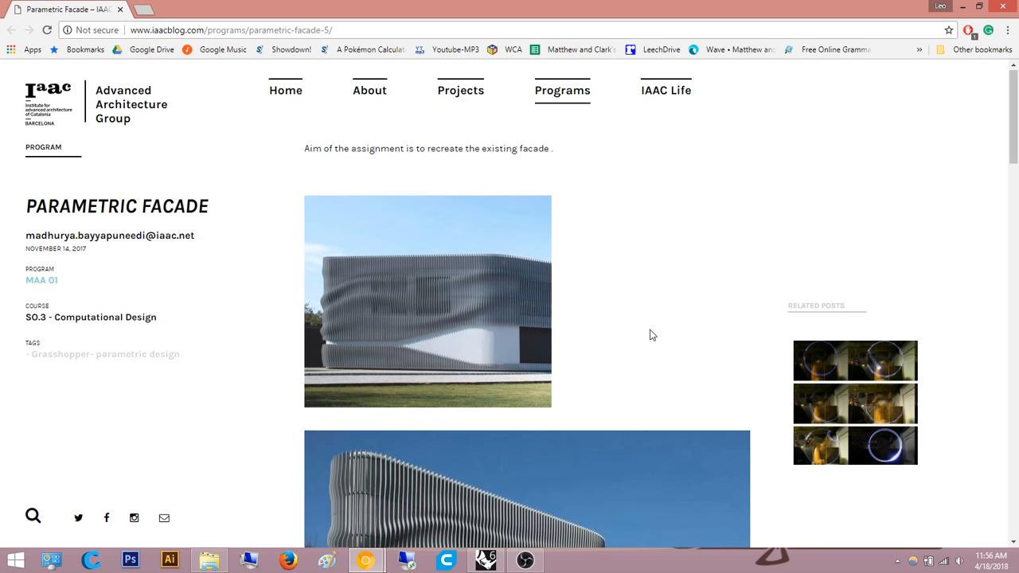
{"action": "scroll", "coordinate": [650, 335], "scroll_direction": "down", "scroll_amount": 5}
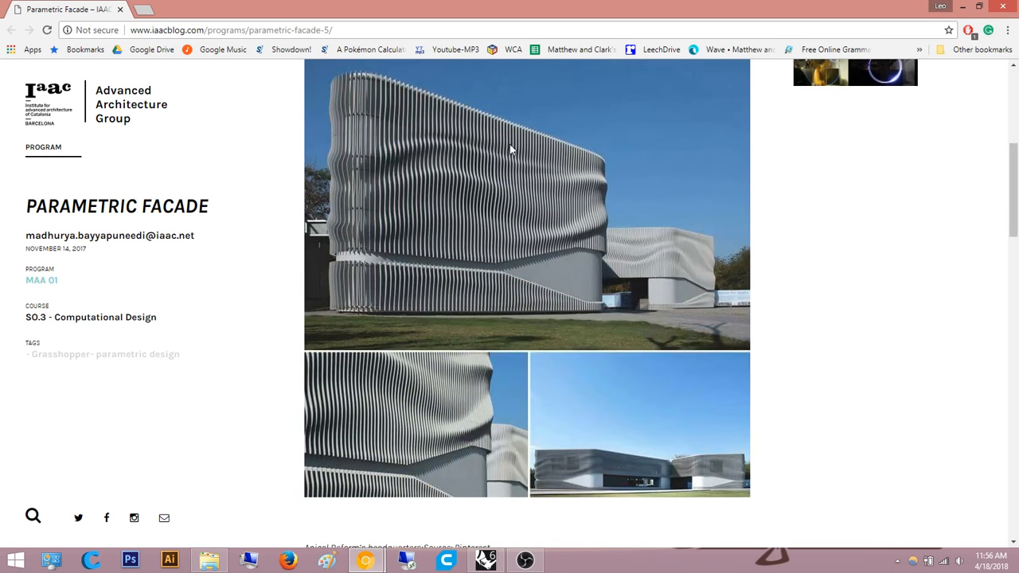
{"action": "left_click", "coordinate": [959, 7]}
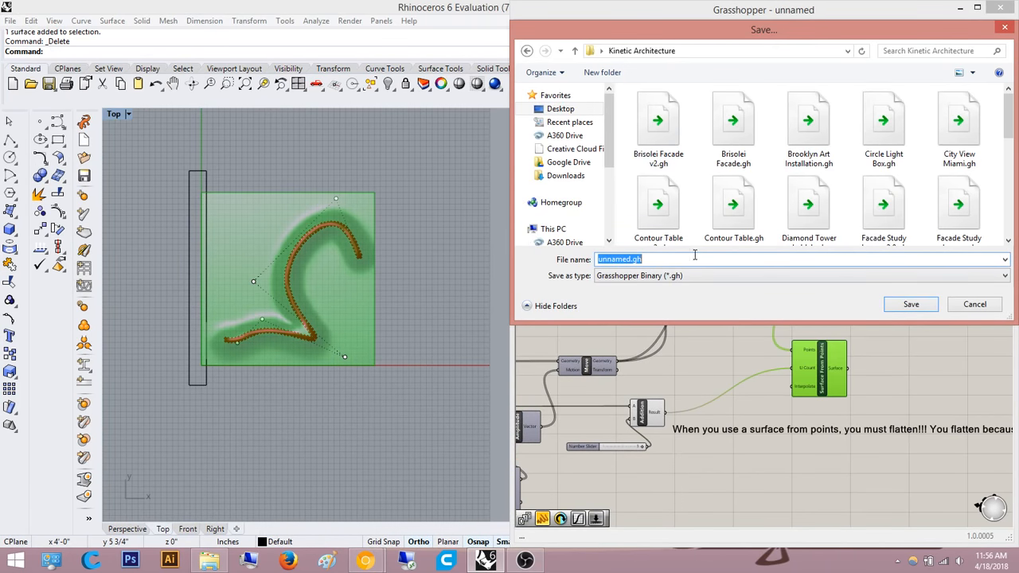
- Try to save the Grasshopper definition as "Surface Manipulation w/curve"
{"action": "type", "text": "Surface Manipulation w"}
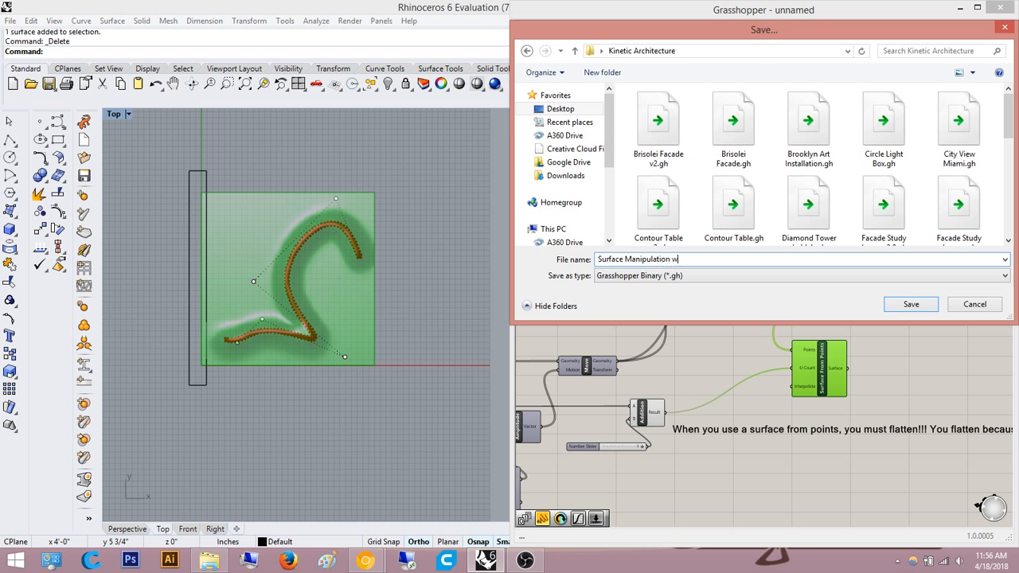
{"action": "type", "text": "/curve"}
{"action": "key", "text": "Return"}
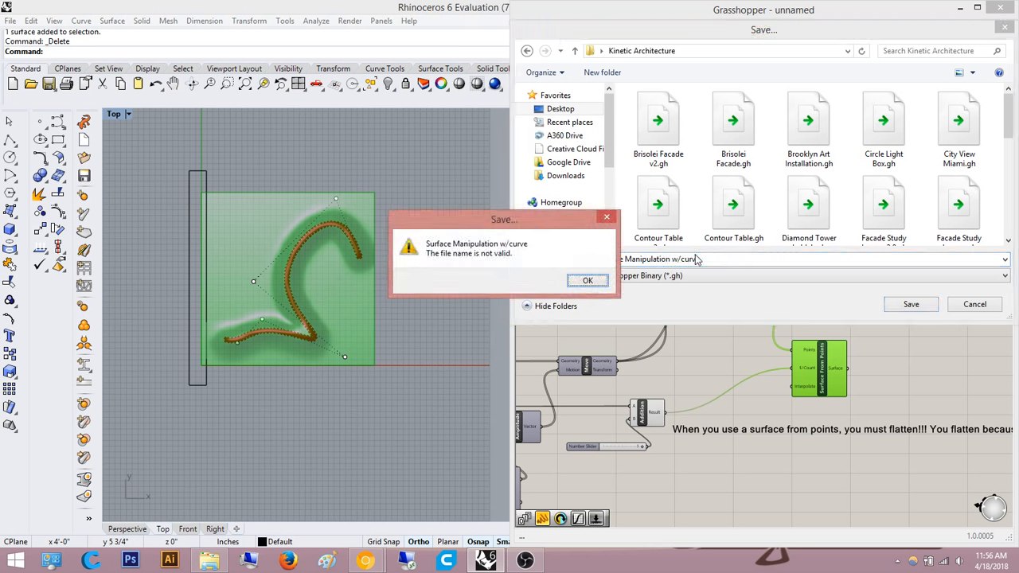
{"action": "left_click", "coordinate": [589, 281]}
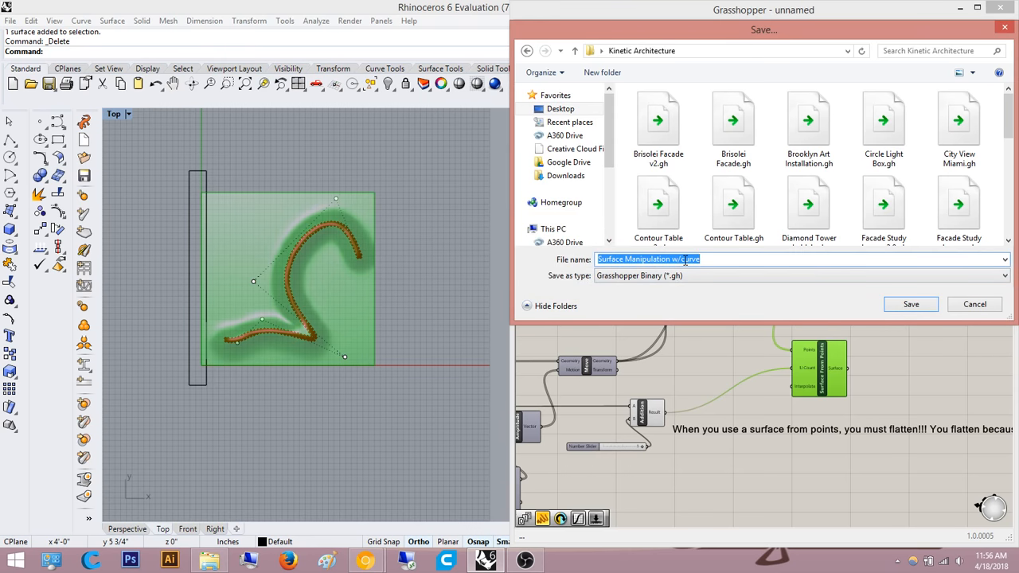
- Change the file name to "Surface Manipulation with Curve" and save the Grasshopper definition
{"action": "left_click", "coordinate": [684, 260]}
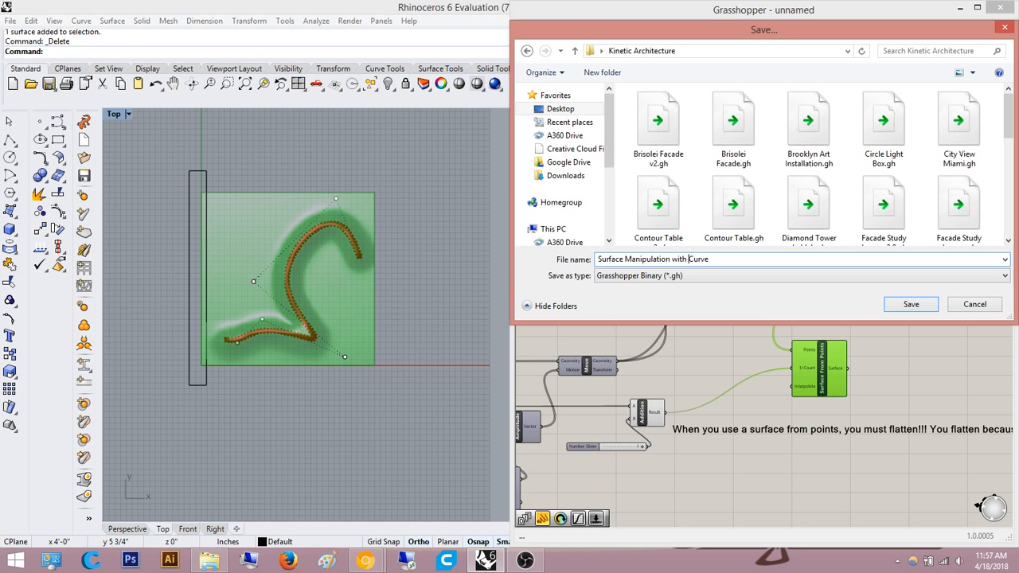
{"action": "left_click", "coordinate": [925, 310]}
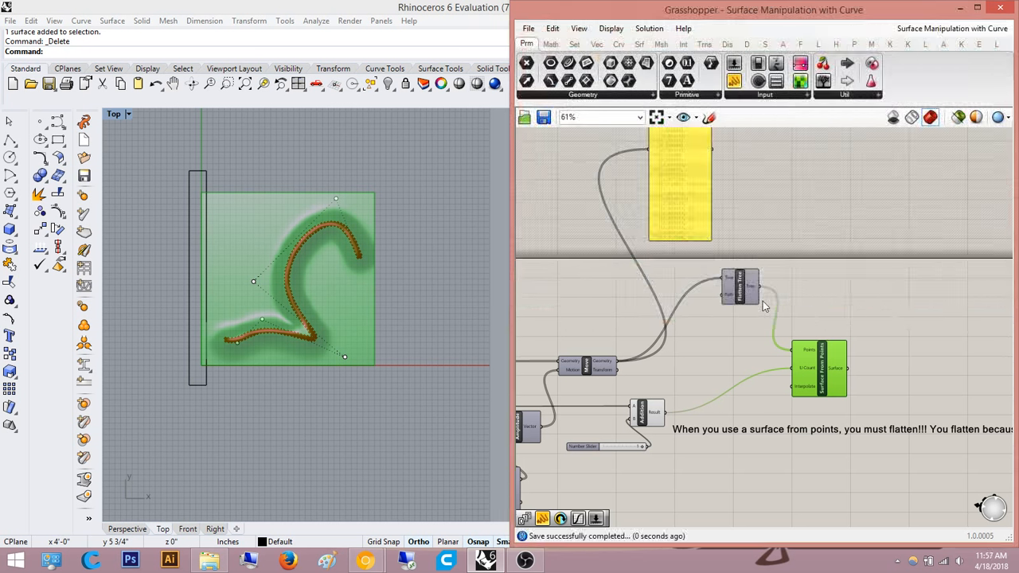
- Start saving the Rhino model and choose the Kinetic Architecture folder on the Desktop as its location
{"action": "left_click", "coordinate": [49, 85]}
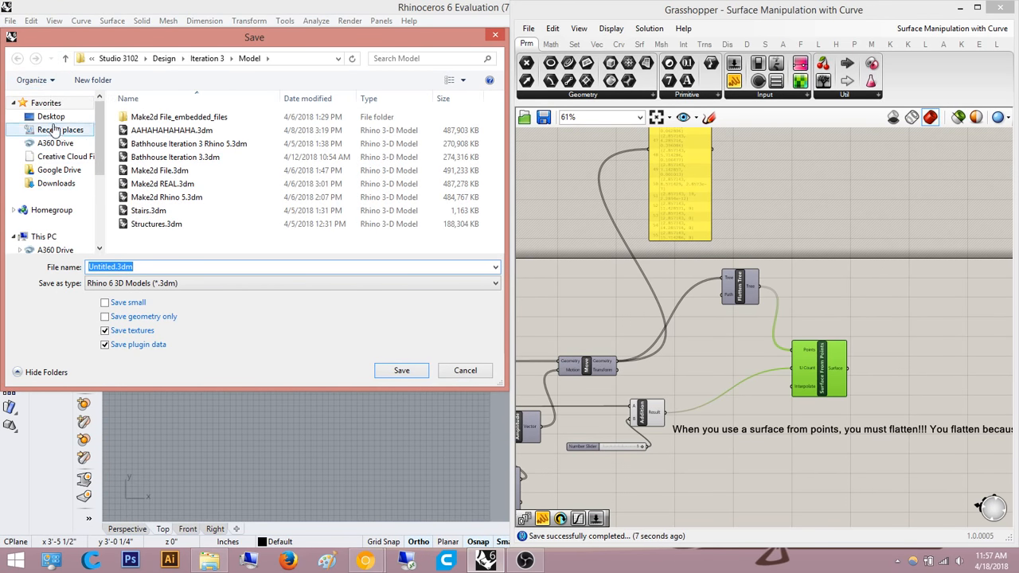
{"action": "left_click", "coordinate": [51, 116]}
{"action": "scroll", "coordinate": [398, 187], "scroll_direction": "down", "scroll_amount": 3}
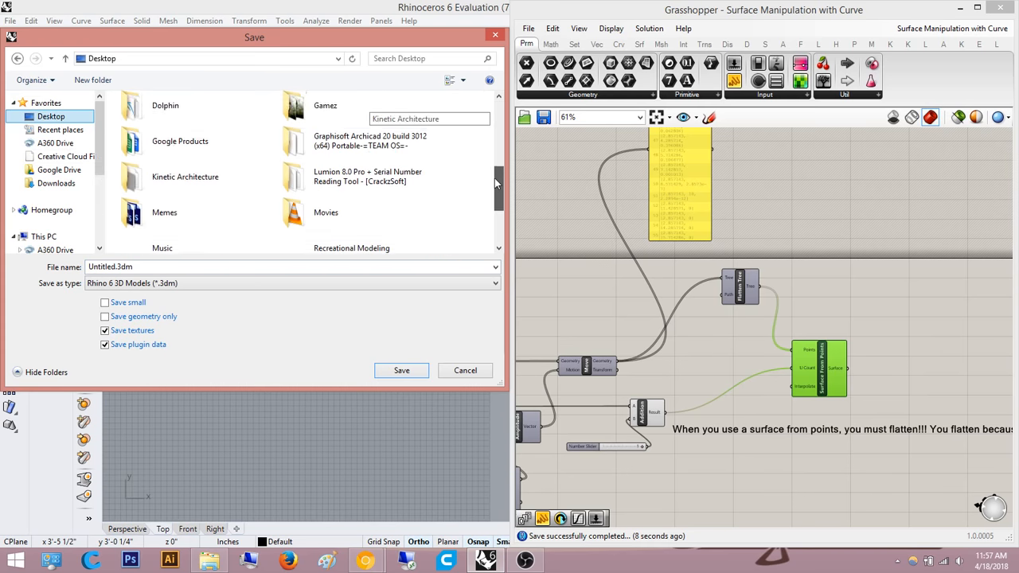
{"action": "left_click", "coordinate": [351, 229]}
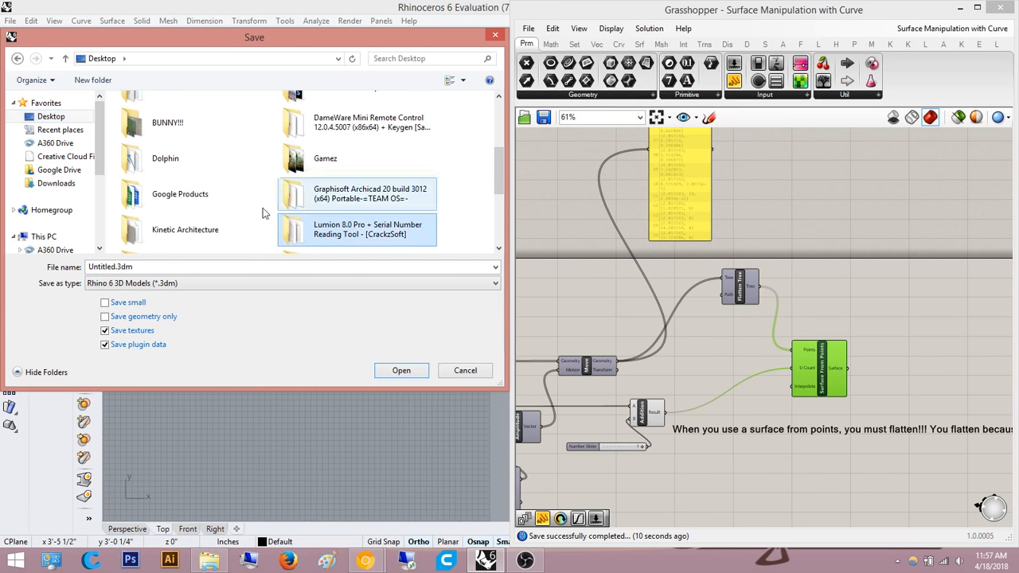
{"action": "left_click", "coordinate": [193, 231]}
{"action": "left_click", "coordinate": [240, 229]}
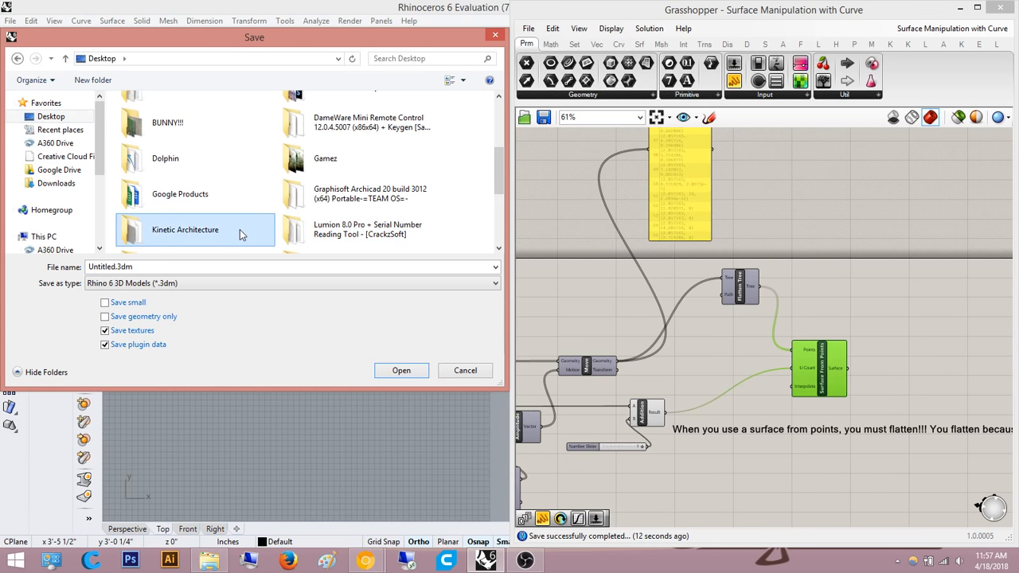
{"action": "double_click", "coordinate": [239, 230]}
{"action": "left_click", "coordinate": [222, 264]}
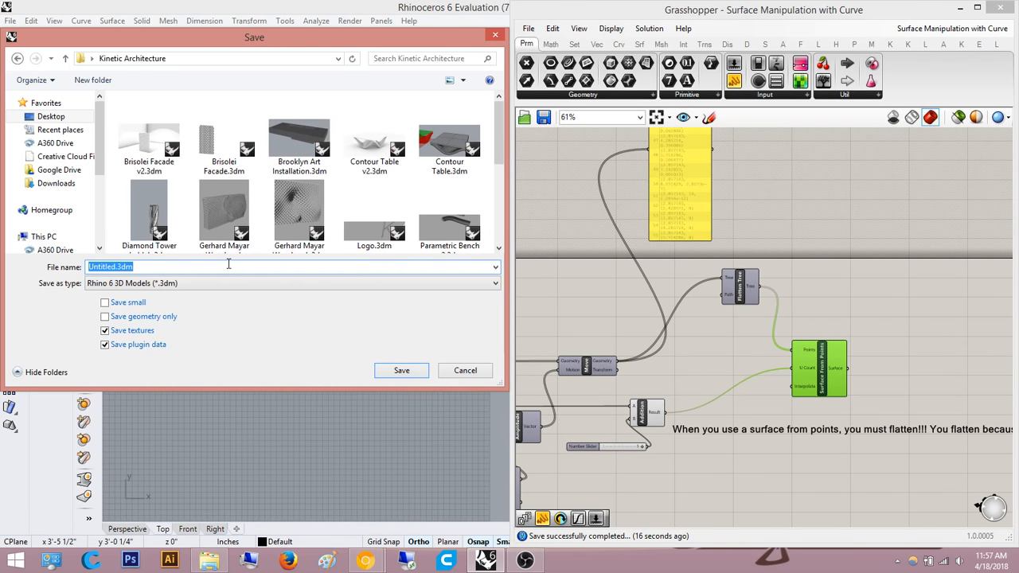
- Name the Rhino model "Surface Manipulation with Curve.3dm" and save it
{"action": "type", "text": "Suf"}
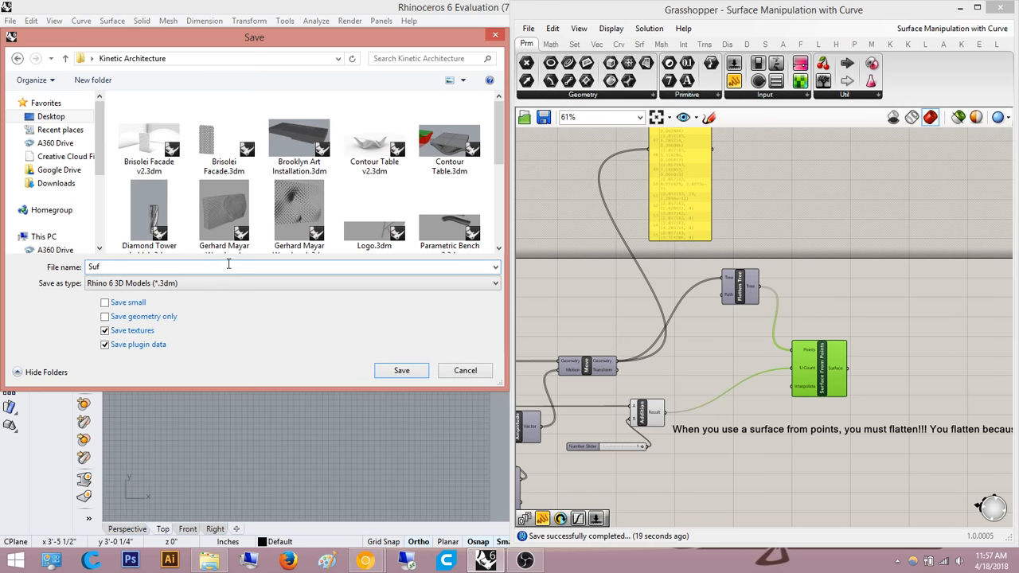
{"action": "key", "text": "BackSpace"}
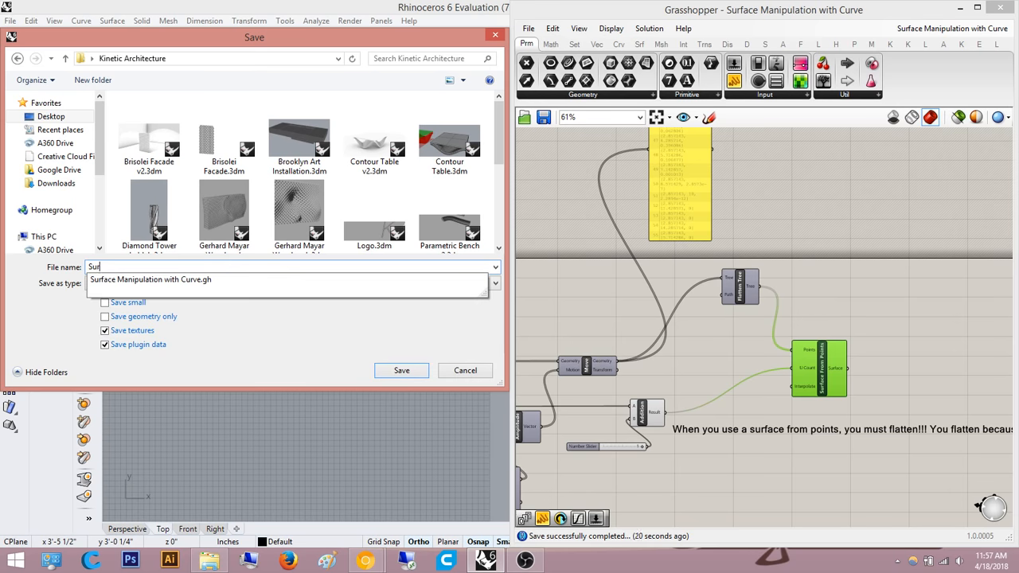
{"action": "key", "text": "Down"}
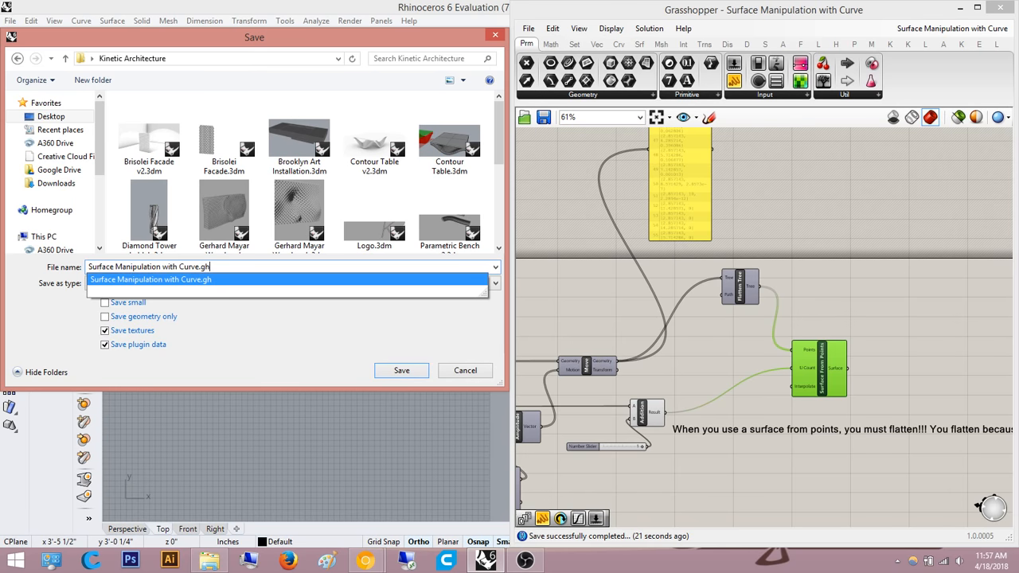
{"action": "left_click", "coordinate": [215, 280]}
{"action": "left_click", "coordinate": [224, 269]}
{"action": "key", "text": "BackSpace"}
{"action": "type", "text": "3dm"}
{"action": "left_click", "coordinate": [398, 371]}
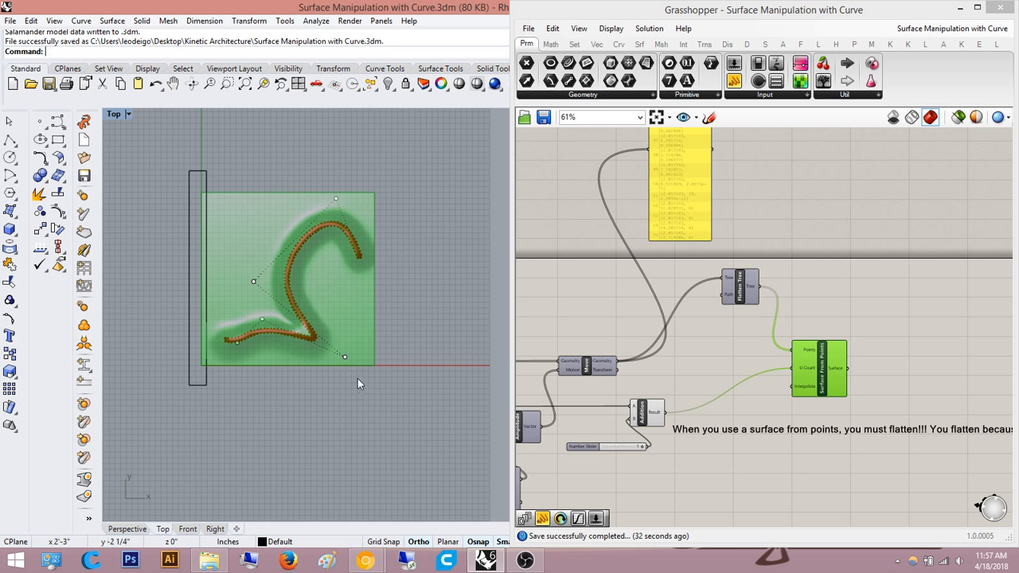
{"action": "right_click_drag", "start_coordinate": [357, 378], "coordinate": [391, 289]}
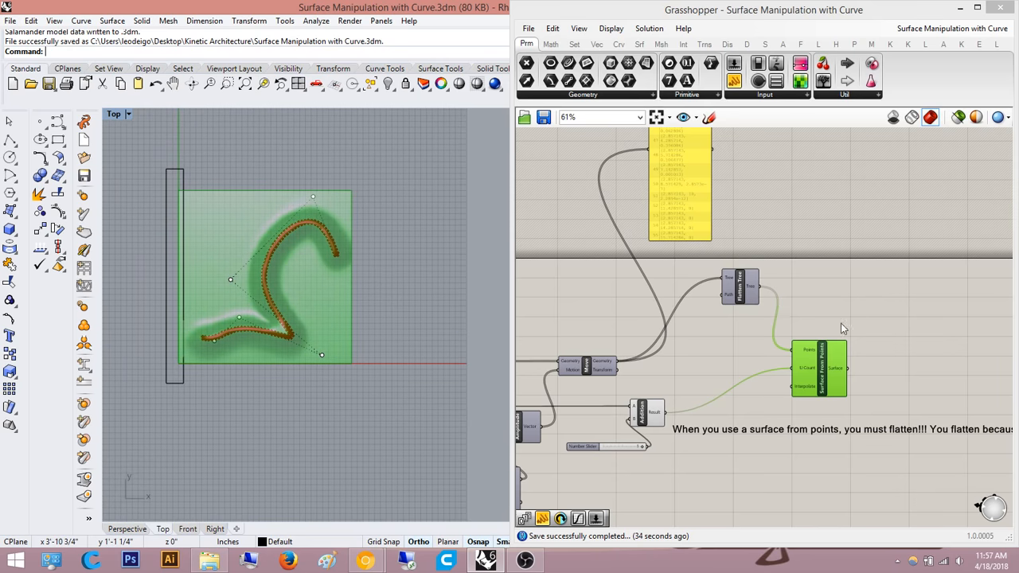
{"action": "left_click", "coordinate": [832, 288]}
{"action": "right_click_drag", "start_coordinate": [831, 284], "coordinate": [731, 232]}
{"action": "right_click_drag", "start_coordinate": [216, 306], "coordinate": [241, 274]}
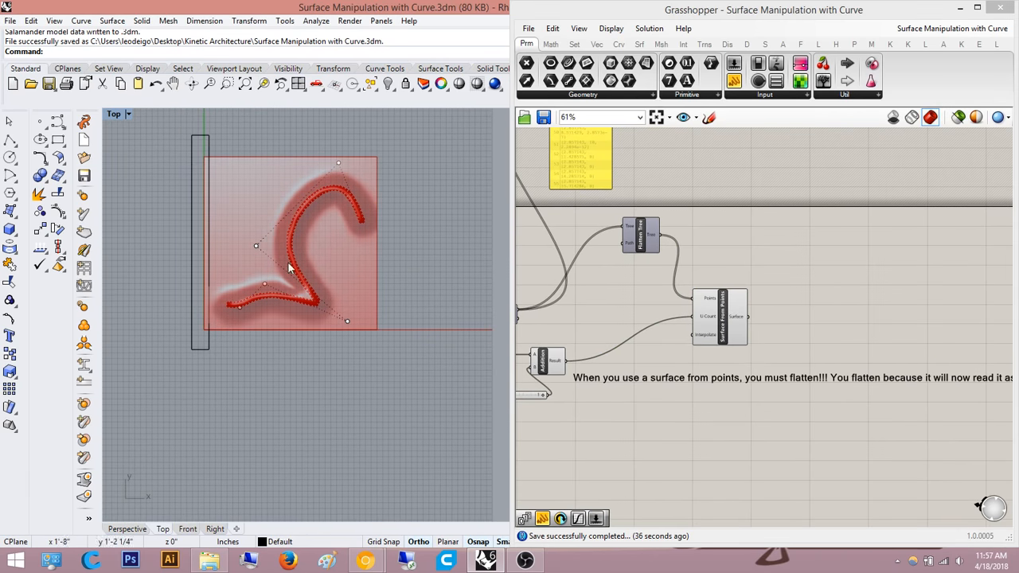
{"action": "right_click_drag", "start_coordinate": [731, 321], "coordinate": [691, 305]}
{"action": "left_click", "coordinate": [691, 306]}
{"action": "scroll", "coordinate": [701, 318], "scroll_direction": "down", "scroll_amount": 3}
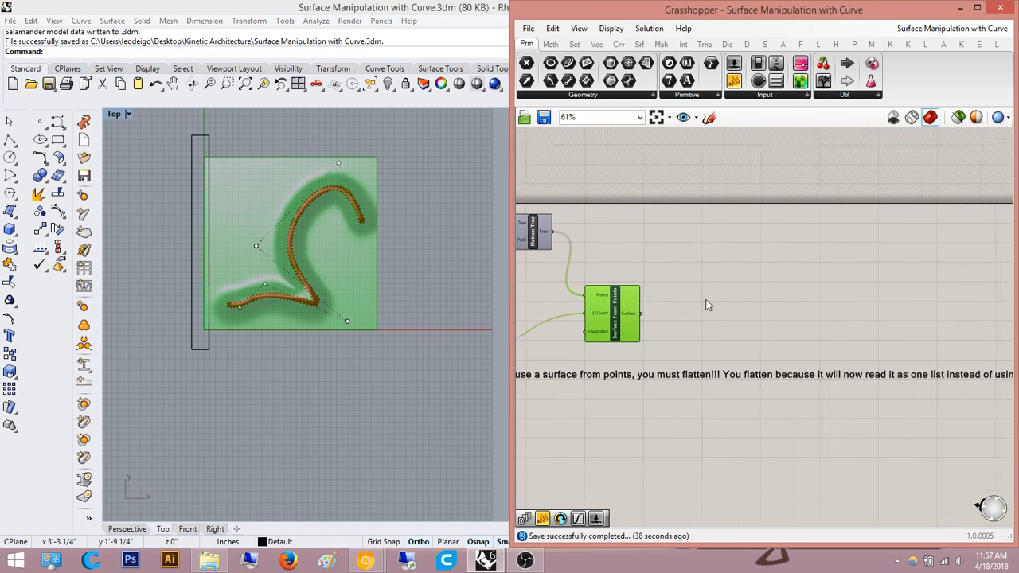
{"action": "left_click", "coordinate": [706, 342]}
{"action": "left_click", "coordinate": [706, 338]}
{"action": "right_click_drag", "start_coordinate": [638, 358], "coordinate": [752, 350]}
{"action": "scroll", "coordinate": [752, 350], "scroll_direction": "up", "scroll_amount": 1}
{"action": "left_click_drag", "start_coordinate": [728, 407], "coordinate": [562, 407]}
{"action": "left_click", "coordinate": [755, 334]}
{"action": "right_click_drag", "start_coordinate": [756, 310], "coordinate": [671, 371]}
{"action": "scroll", "coordinate": [665, 350], "scroll_direction": "up", "scroll_amount": 5}
{"action": "left_click", "coordinate": [545, 354]}
{"action": "left_click", "coordinate": [645, 323]}
{"action": "right_click_drag", "start_coordinate": [666, 314], "coordinate": [730, 274]}
{"action": "right_click_drag", "start_coordinate": [671, 320], "coordinate": [692, 345]}
{"action": "left_click", "coordinate": [620, 362]}
- Add an Extrude component and connect the Surface From Points output to its Base input
{"action": "left_click", "coordinate": [751, 327]}
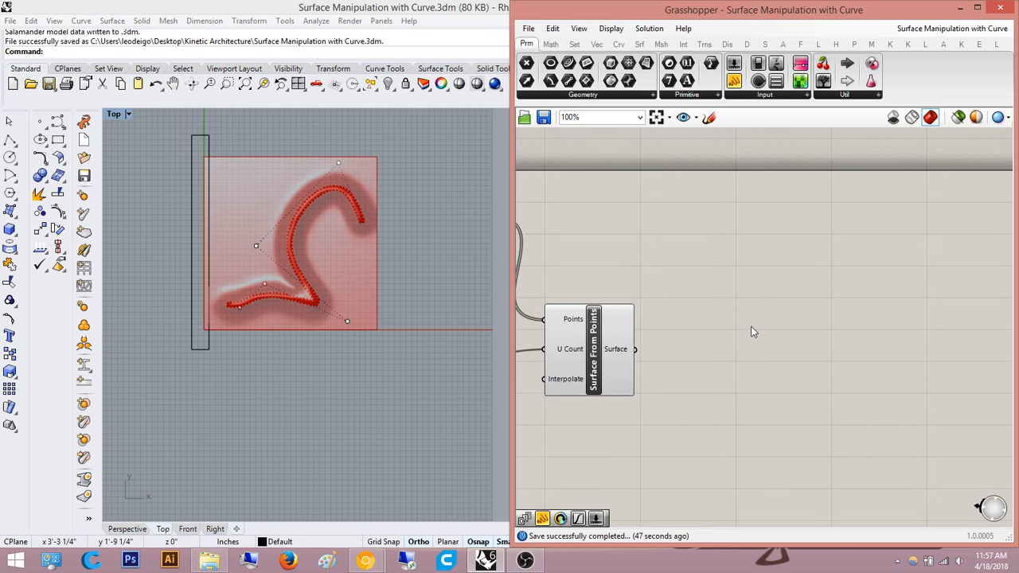
{"action": "double_click", "coordinate": [752, 332]}
{"action": "type", "text": "extrude"}
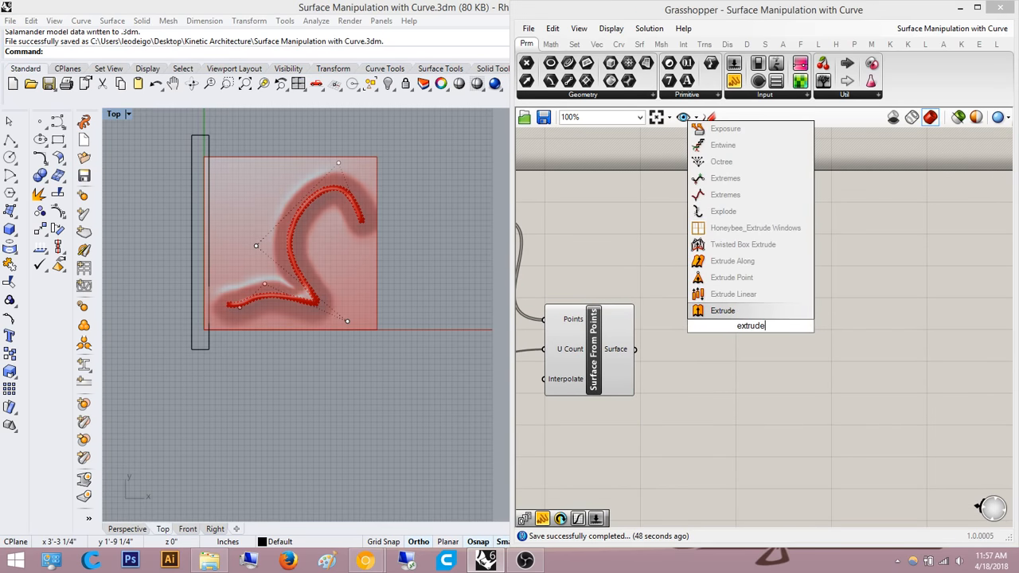
{"action": "key", "text": "Return"}
{"action": "scroll", "coordinate": [751, 327], "scroll_direction": "up", "scroll_amount": 3}
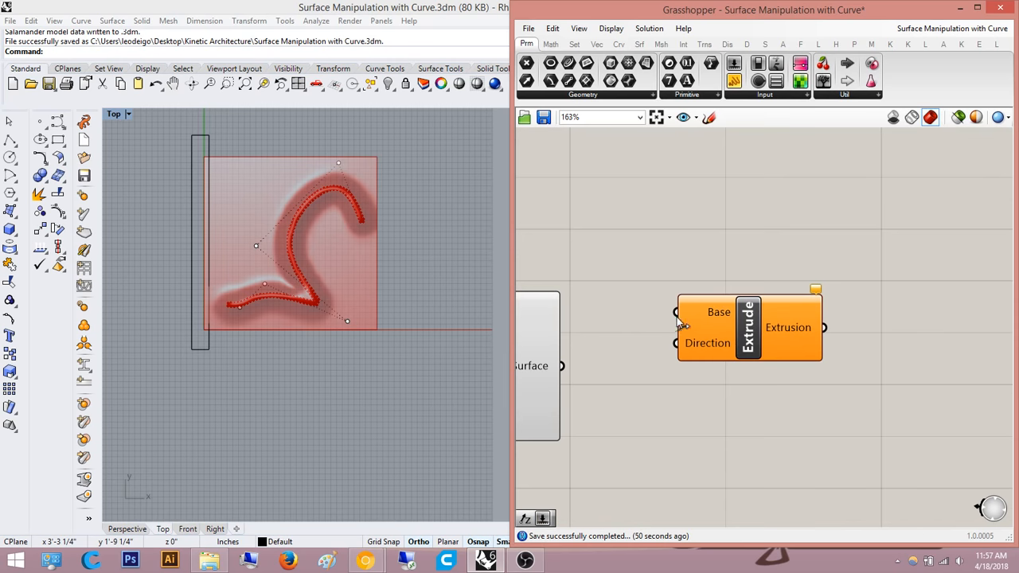
{"action": "left_click_drag", "start_coordinate": [719, 309], "coordinate": [562, 366]}
{"action": "left_click_drag", "start_coordinate": [828, 306], "coordinate": [973, 290]}
{"action": "right_click_drag", "start_coordinate": [802, 368], "coordinate": [783, 304]}
- Add a Unit Z vector component and connect it to the Direction input of Extrude
{"action": "double_click", "coordinate": [782, 384]}
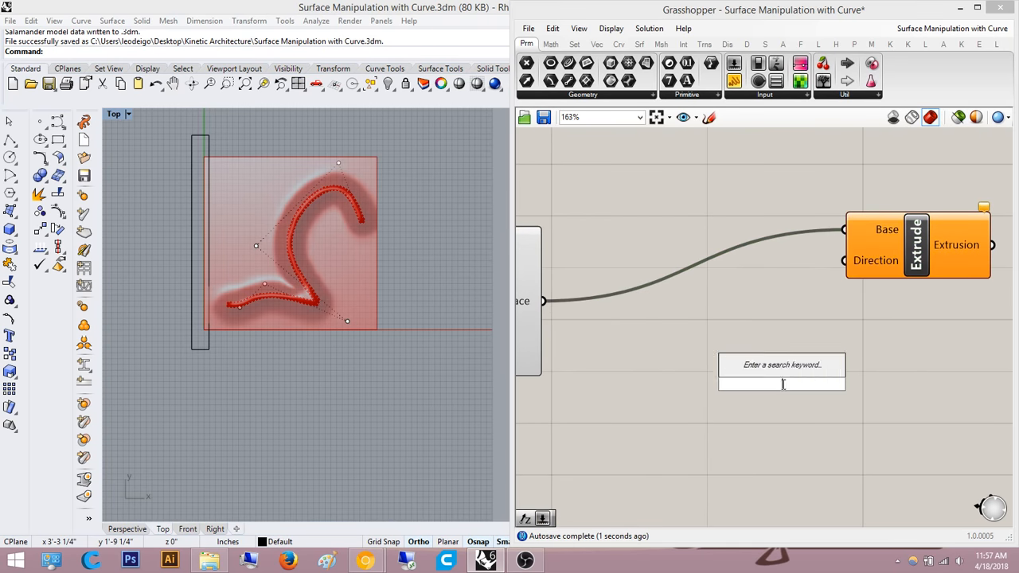
{"action": "type", "text": "z"}
{"action": "left_click", "coordinate": [794, 367]}
{"action": "right_click_drag", "start_coordinate": [774, 373], "coordinate": [715, 383]}
{"action": "left_click_drag", "start_coordinate": [795, 394], "coordinate": [796, 270]}
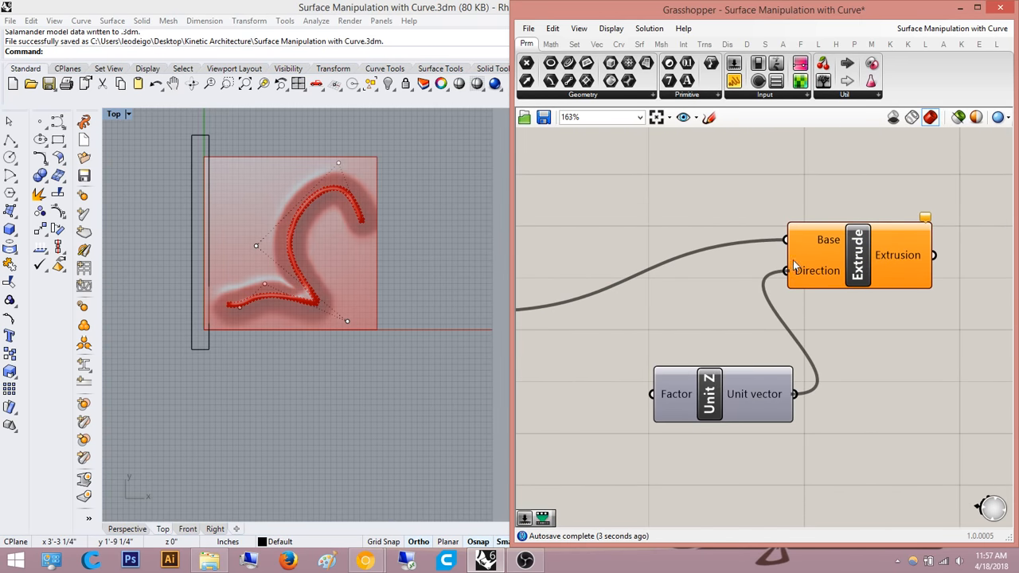
- Create a number slider with value 5 and connect it to the Factor input of Unit Z
{"action": "scroll", "coordinate": [789, 302], "scroll_direction": "down", "scroll_amount": 2}
{"action": "right_click_drag", "start_coordinate": [789, 303], "coordinate": [912, 204]}
{"action": "double_click", "coordinate": [826, 335]}
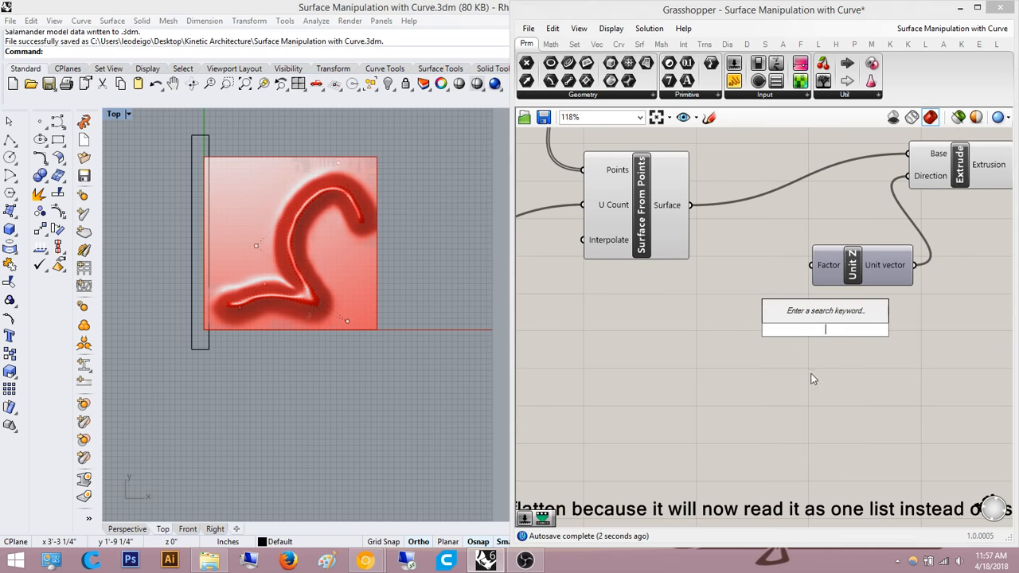
{"action": "type", "text": "5"}
{"action": "key", "text": "Return"}
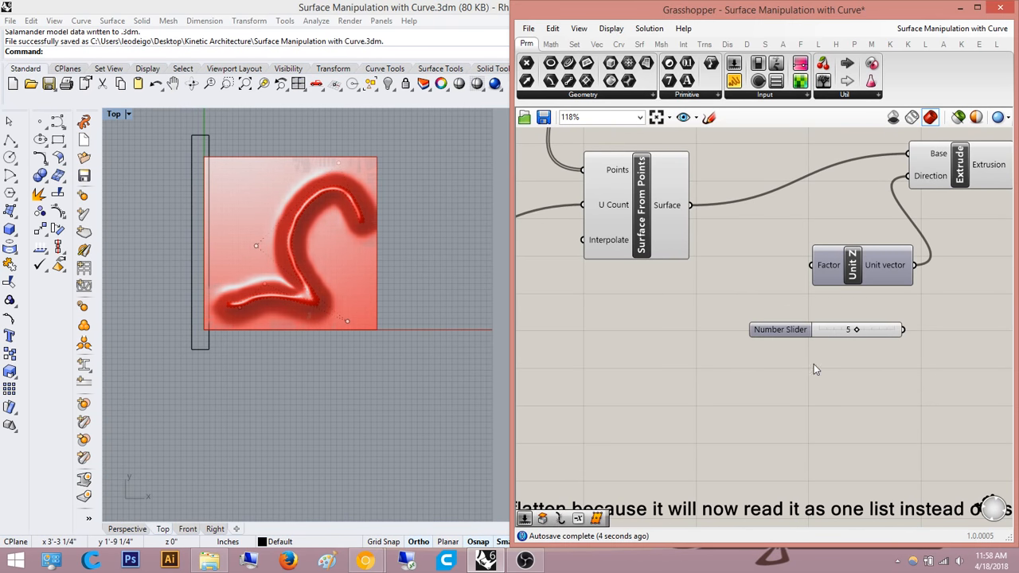
{"action": "scroll", "coordinate": [836, 350], "scroll_direction": "up", "scroll_amount": 3}
{"action": "left_click_drag", "start_coordinate": [790, 221], "coordinate": [765, 334]}
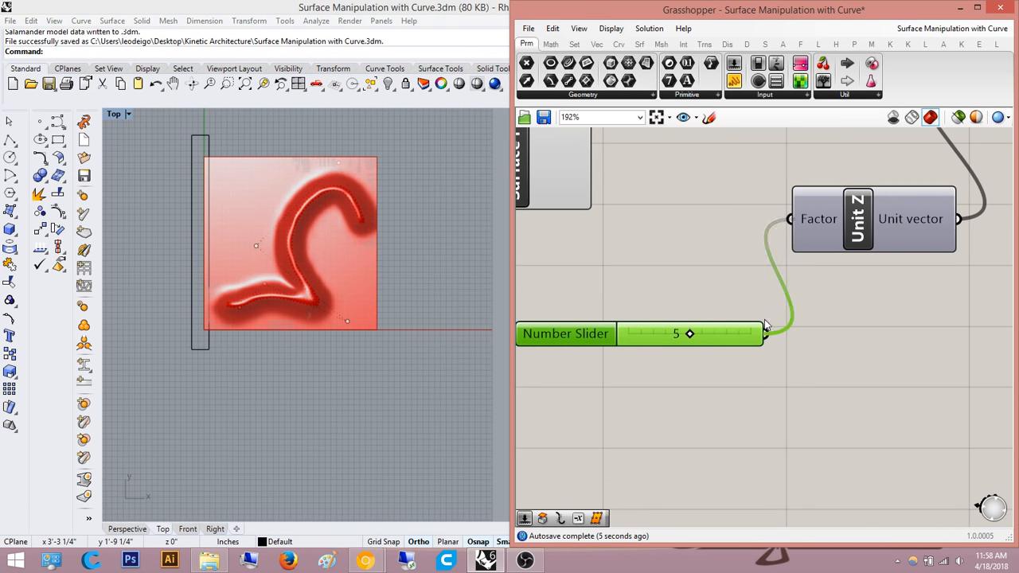
- Show the model in the Perspective view and lower the Unit Z factor slider to 0
{"action": "left_click", "coordinate": [127, 528]}
{"action": "right_click_drag", "start_coordinate": [277, 439], "coordinate": [313, 386]}
{"action": "left_click_drag", "start_coordinate": [689, 338], "coordinate": [630, 343]}
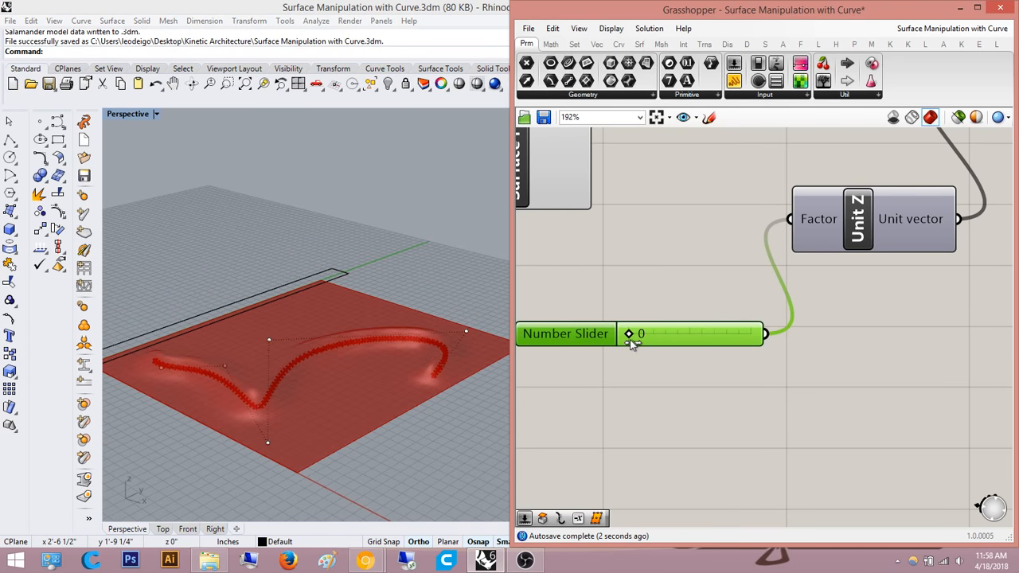
- Switch the Unit Z factor slider to floating-point numbers and set the extrusion thickness to 0.599
{"action": "double_click", "coordinate": [590, 340]}
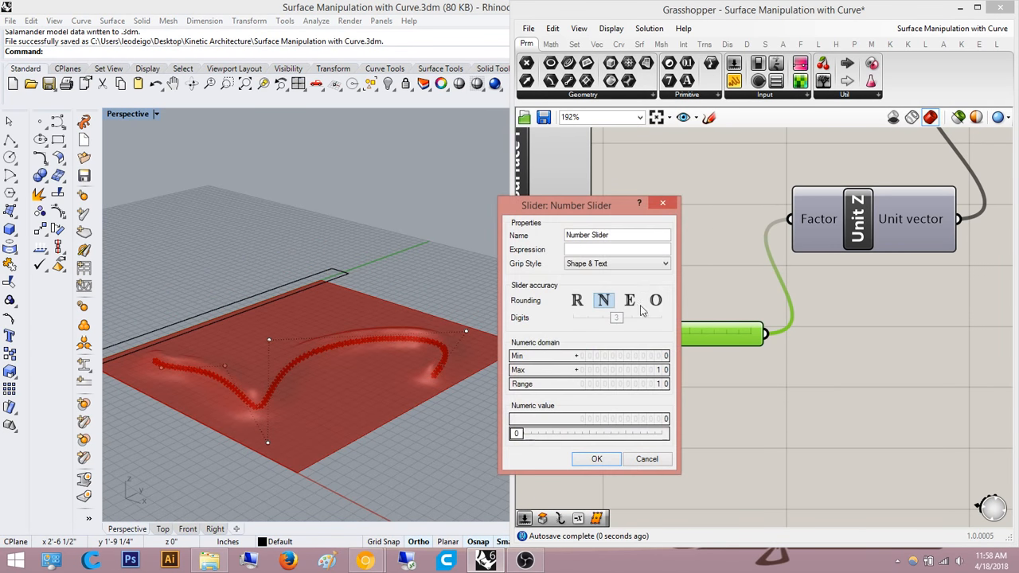
{"action": "left_click", "coordinate": [609, 468]}
{"action": "scroll", "coordinate": [618, 332], "scroll_direction": "up", "scroll_amount": 4}
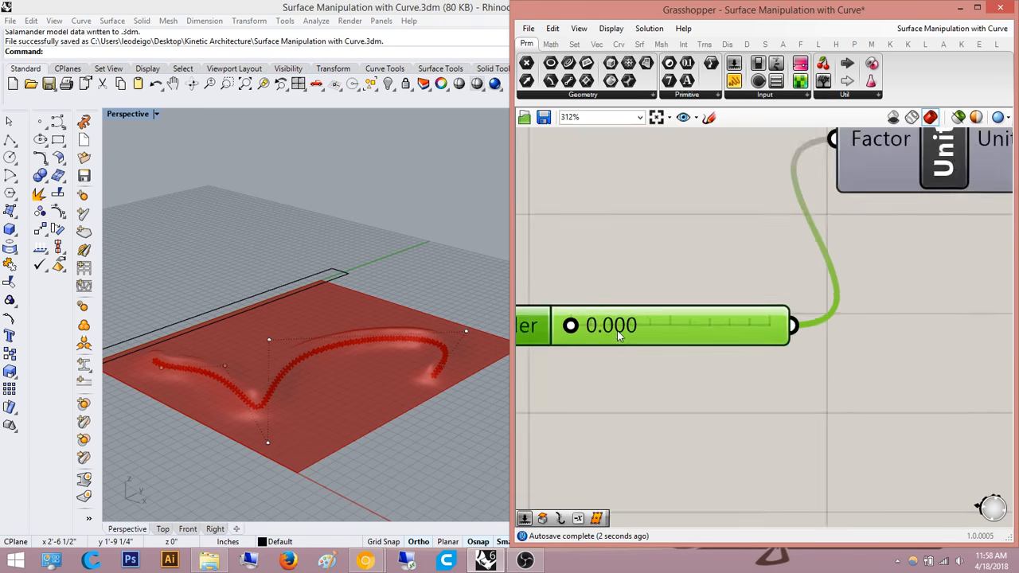
{"action": "left_click_drag", "start_coordinate": [562, 324], "coordinate": [581, 326]}
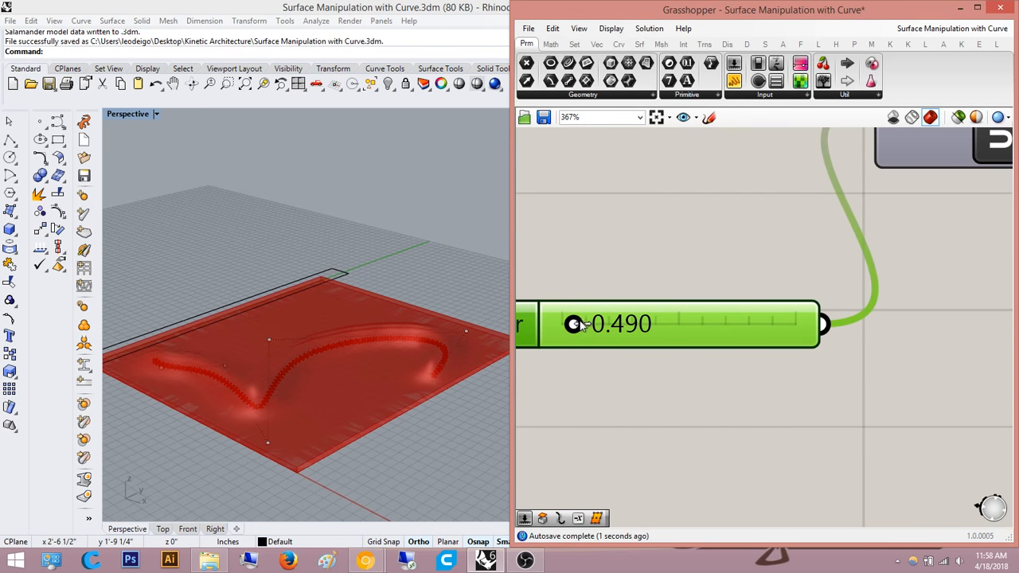
{"action": "right_click_drag", "start_coordinate": [355, 332], "coordinate": [469, 287]}
- Add a Contour component for breps or meshes and connect the Extrude output to its Shape input
{"action": "scroll", "coordinate": [715, 374], "scroll_direction": "down", "scroll_amount": 5}
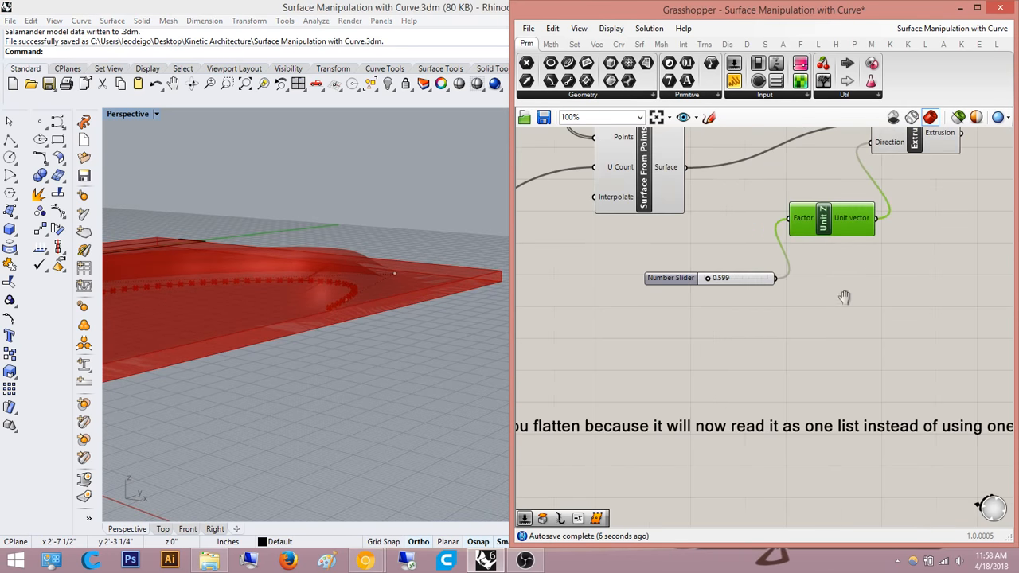
{"action": "scroll", "coordinate": [766, 257], "scroll_direction": "up", "scroll_amount": 2}
{"action": "right_click_drag", "start_coordinate": [743, 200], "coordinate": [670, 320]}
{"action": "double_click", "coordinate": [882, 309]}
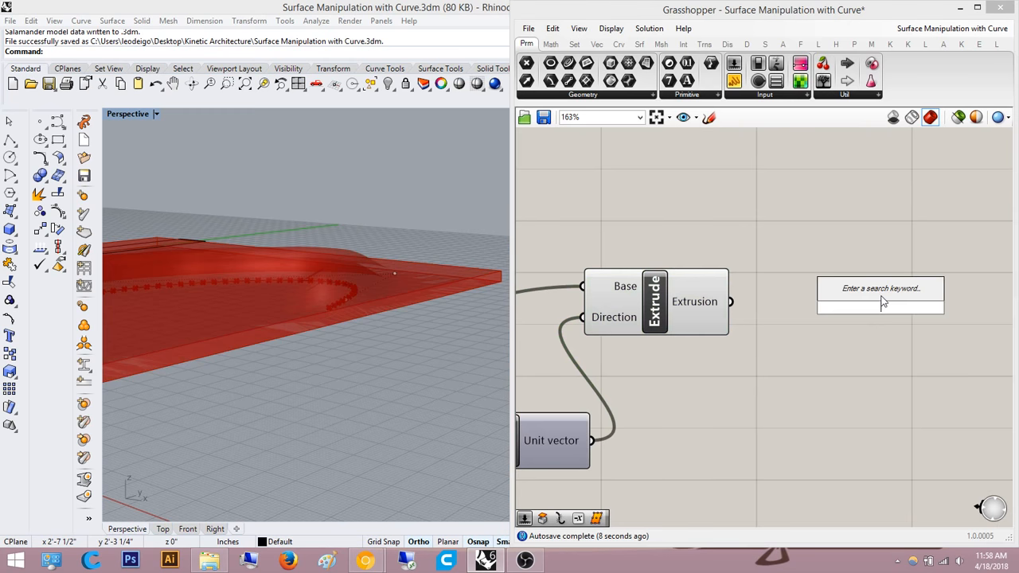
{"action": "type", "text": "contour"}
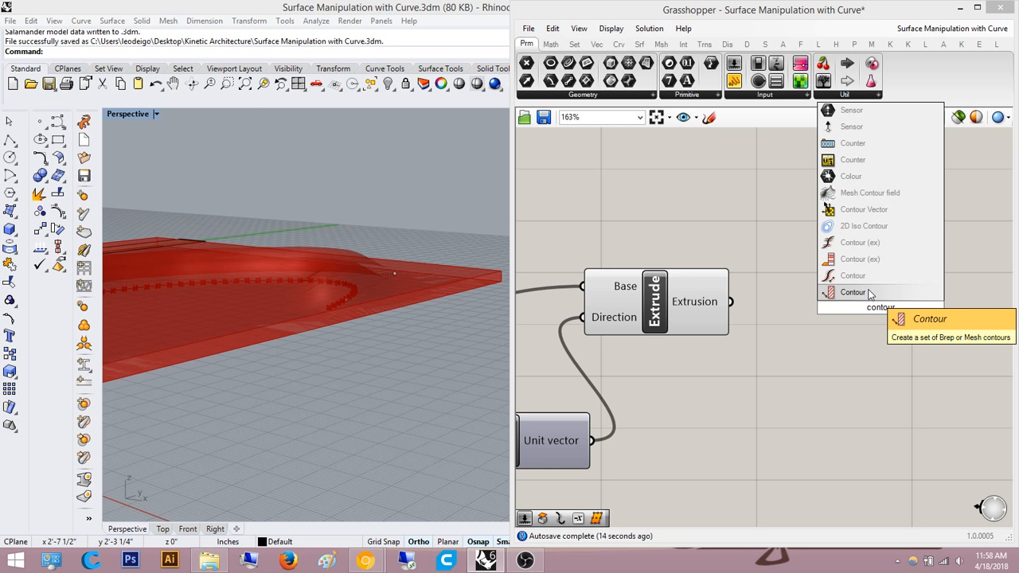
{"action": "left_click", "coordinate": [852, 292]}
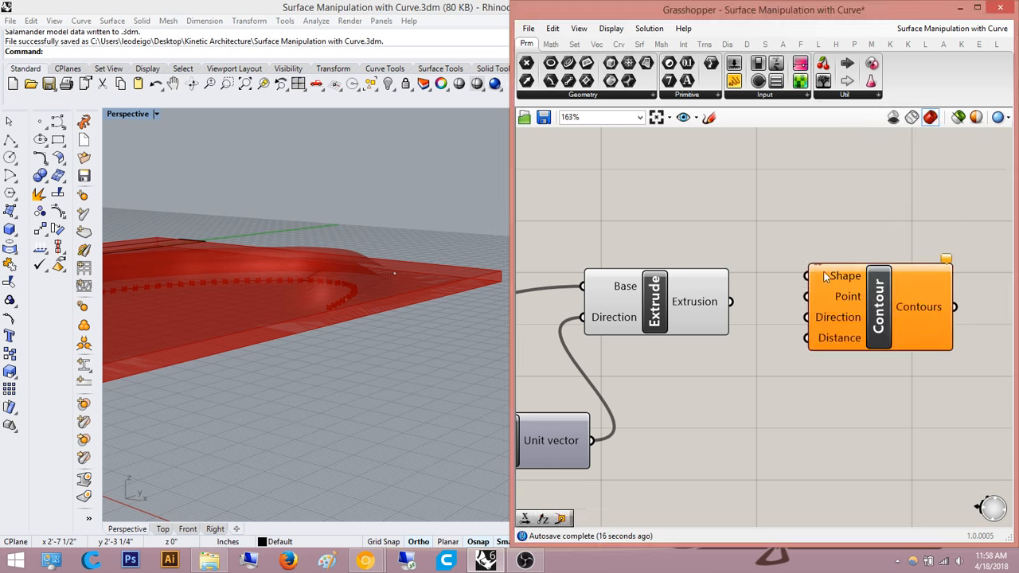
{"action": "right_click_drag", "start_coordinate": [851, 314], "coordinate": [785, 275]}
{"action": "left_click_drag", "start_coordinate": [785, 275], "coordinate": [894, 248]}
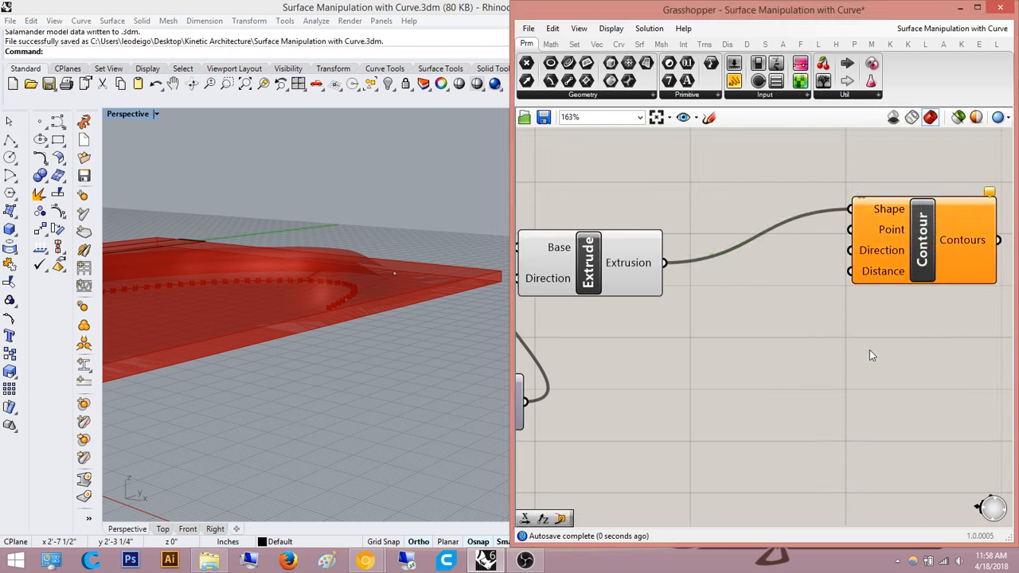
- Add a Unit X vector component beside Contour and connect it to the Direction input
{"action": "double_click", "coordinate": [870, 350]}
{"action": "type", "text": "x"}
{"action": "key", "text": "Return"}
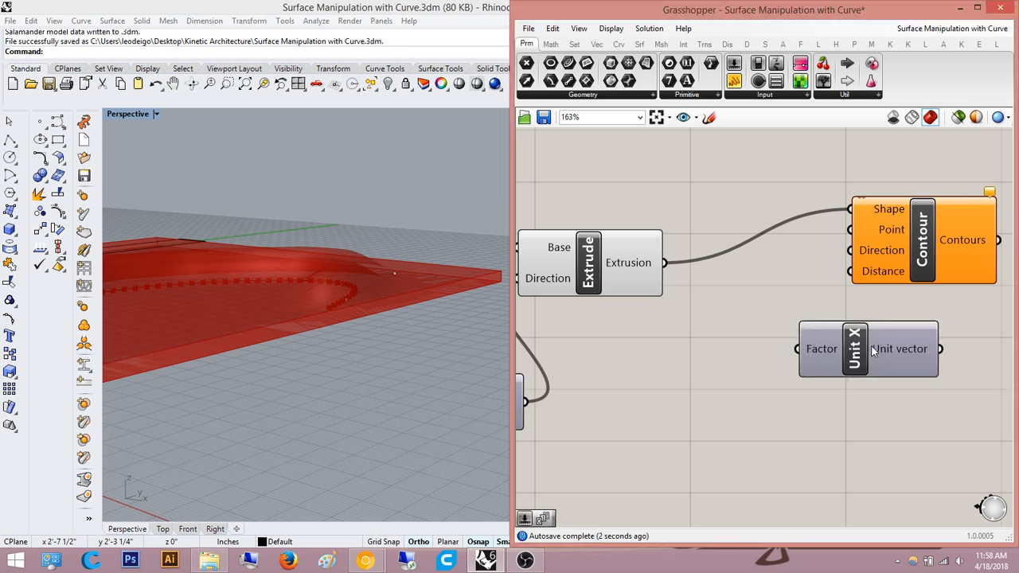
{"action": "scroll", "coordinate": [871, 342], "scroll_direction": "up", "scroll_amount": 3}
{"action": "left_click_drag", "start_coordinate": [1015, 331], "coordinate": [1010, 333]}
{"action": "scroll", "coordinate": [956, 378], "scroll_direction": "down", "scroll_amount": 3}
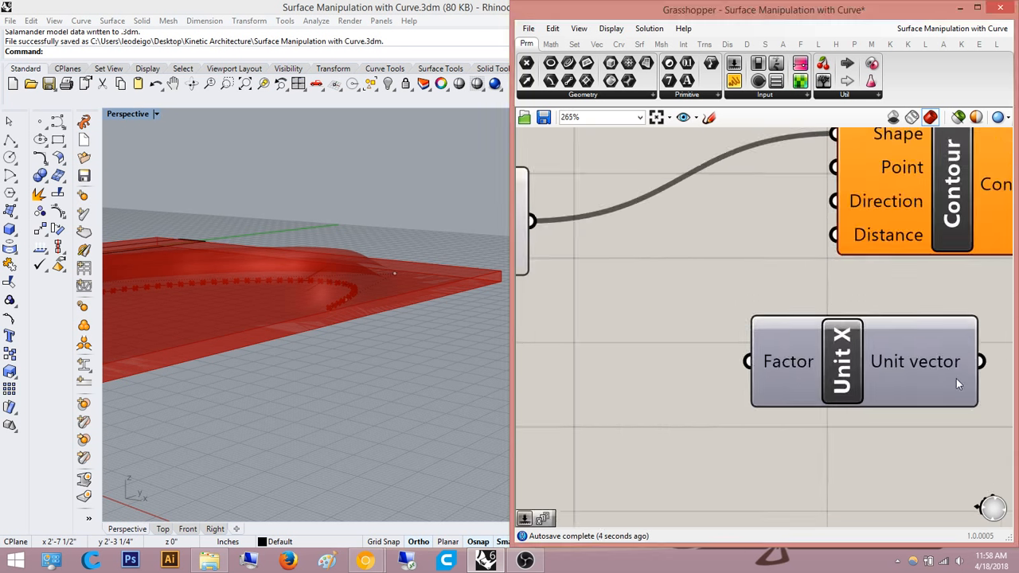
{"action": "right_click_drag", "start_coordinate": [900, 371], "coordinate": [924, 339]}
{"action": "left_click_drag", "start_coordinate": [924, 339], "coordinate": [789, 326]}
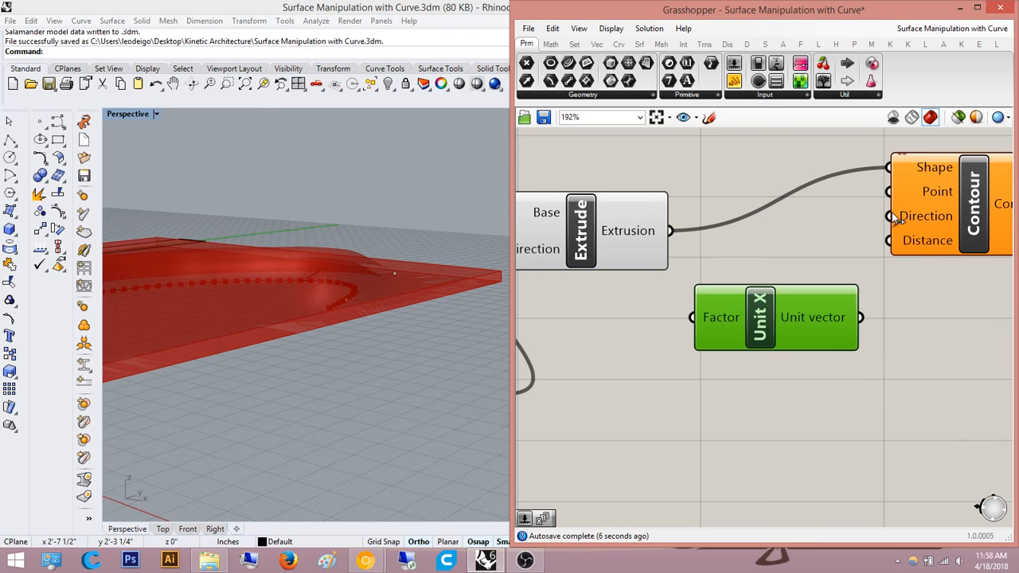
- Connect a number slider of 2 to the Distance input of Contour, place it below Unit X, and highlight the contours in Perspective
{"action": "right_click_drag", "start_coordinate": [840, 388], "coordinate": [856, 320]}
{"action": "double_click", "coordinate": [857, 321]}
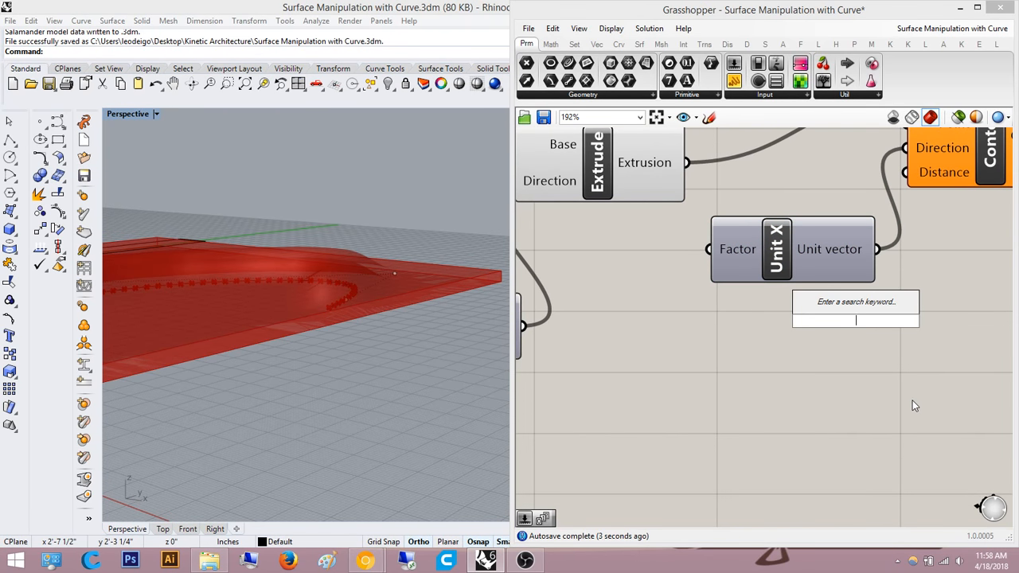
{"action": "type", "text": "2"}
{"action": "key", "text": "Return"}
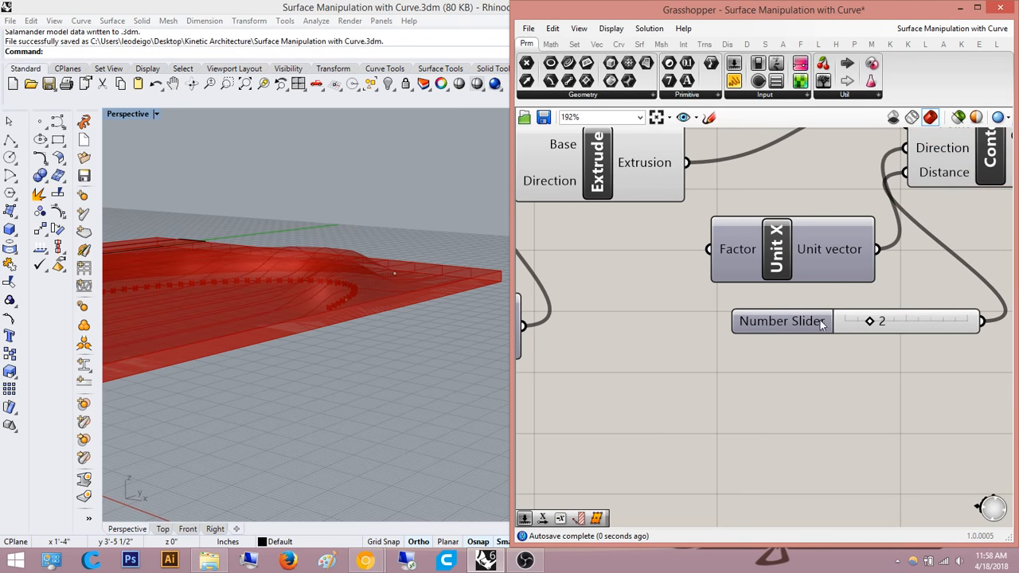
{"action": "left_click_drag", "start_coordinate": [820, 320], "coordinate": [710, 362]}
{"action": "scroll", "coordinate": [747, 348], "scroll_direction": "down", "scroll_amount": 4}
{"action": "left_click", "coordinate": [803, 256]}
{"action": "right_click_drag", "start_coordinate": [353, 281], "coordinate": [339, 342]}
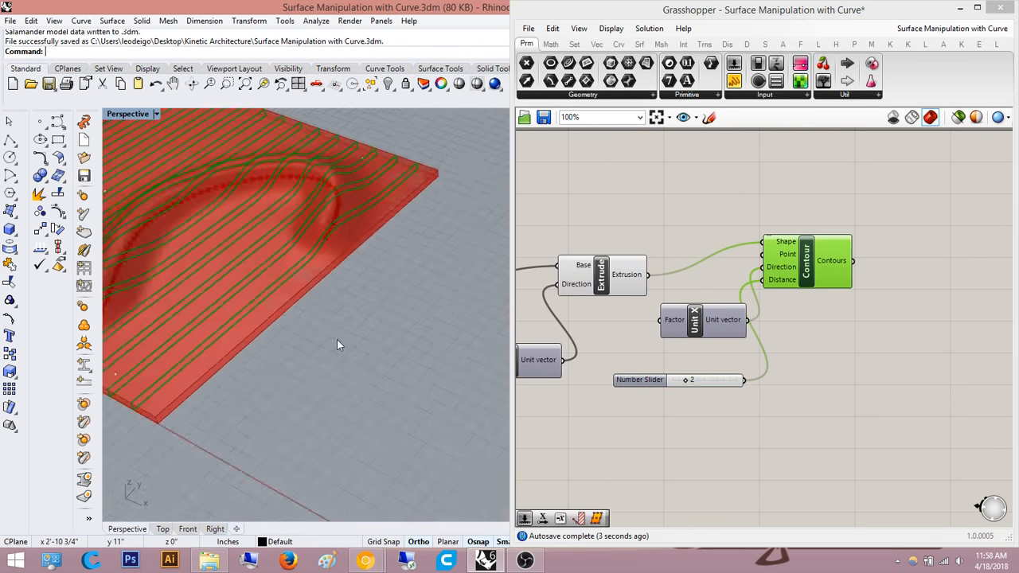
- Set the contour distance slider to 1 and check the slice spacing in the Top view
{"action": "scroll", "coordinate": [339, 342], "scroll_direction": "down", "scroll_amount": 6}
{"action": "scroll", "coordinate": [203, 265], "scroll_direction": "up", "scroll_amount": 5}
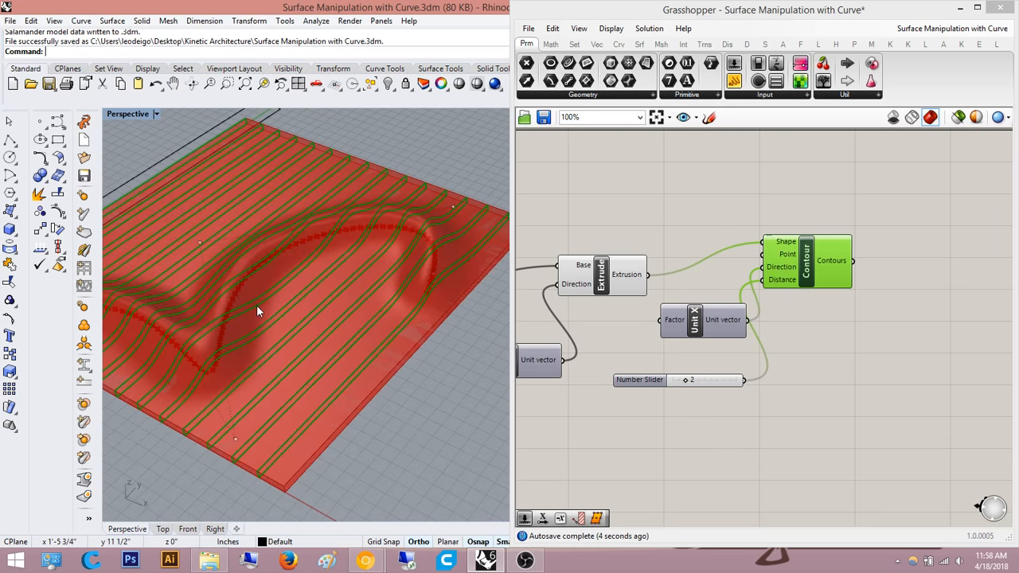
{"action": "left_click", "coordinate": [162, 529]}
{"action": "scroll", "coordinate": [416, 289], "scroll_direction": "down", "scroll_amount": 2}
{"action": "scroll", "coordinate": [784, 422], "scroll_direction": "up", "scroll_amount": 3}
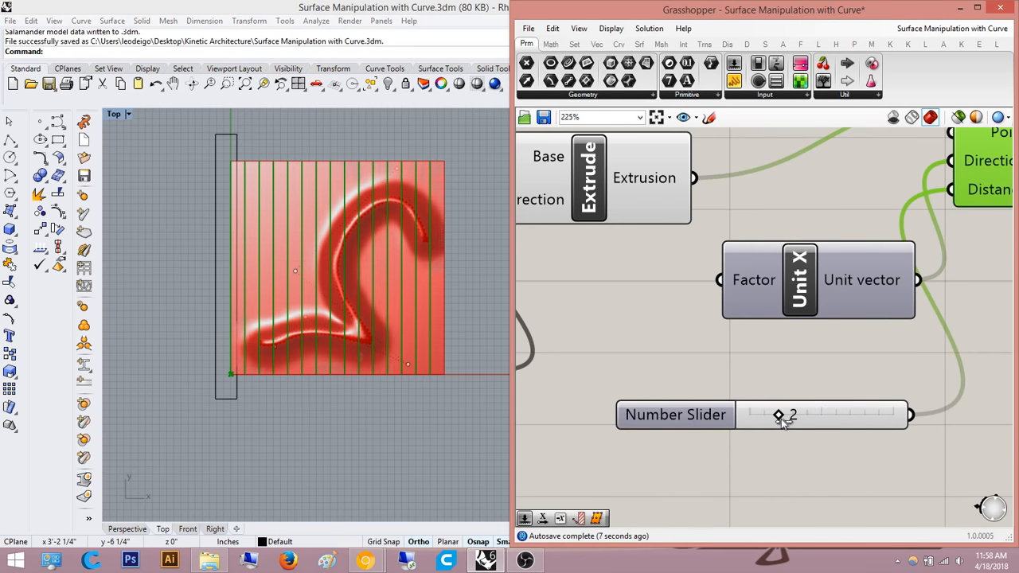
{"action": "left_click_drag", "start_coordinate": [767, 422], "coordinate": [762, 425]}
{"action": "scroll", "coordinate": [593, 360], "scroll_direction": "up", "scroll_amount": 3}
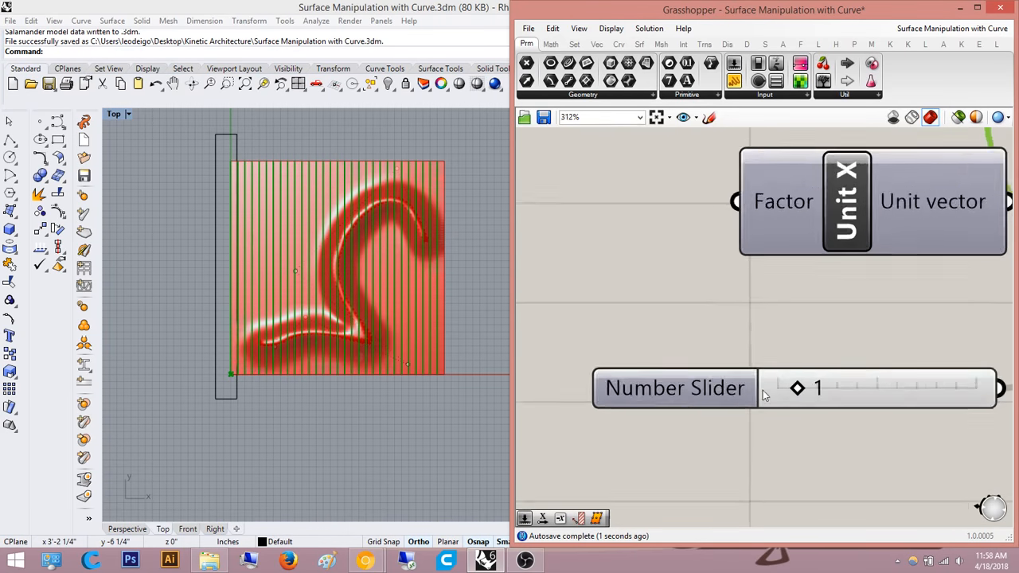
- Switch the contour distance slider to floating-point numbers, set it to 0.63, and check the slices in Perspective
{"action": "double_click", "coordinate": [731, 391]}
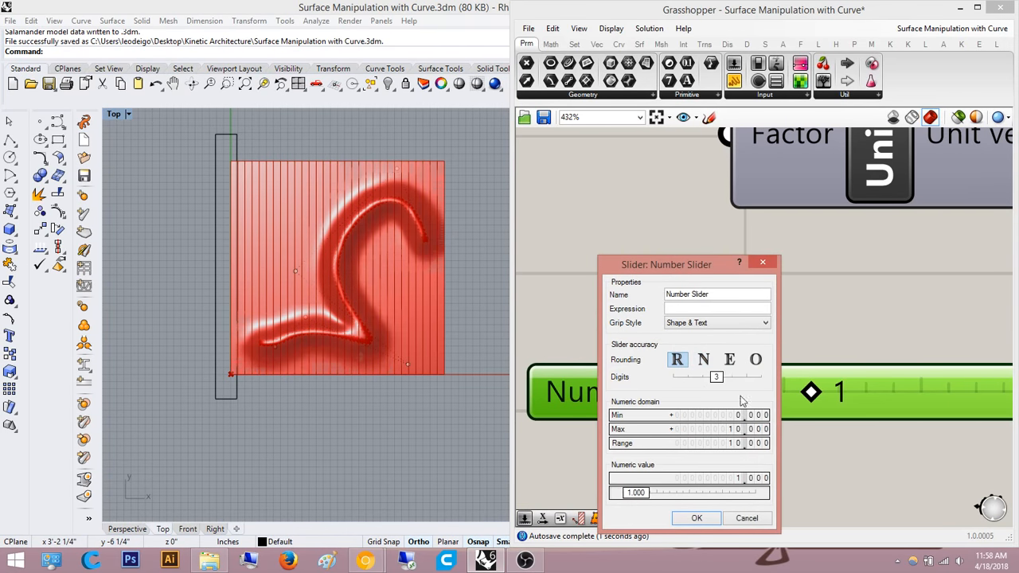
{"action": "left_click", "coordinate": [708, 521]}
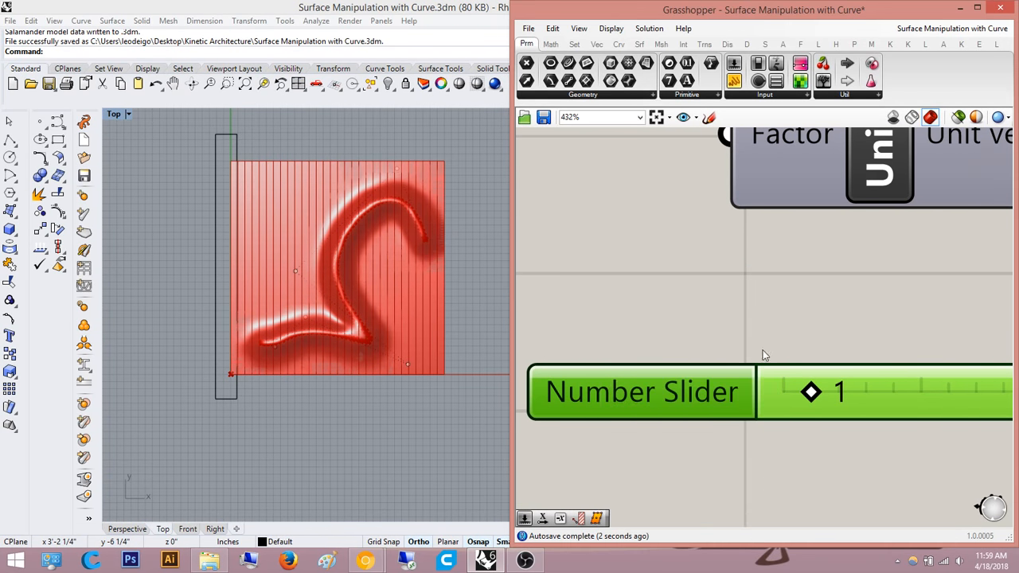
{"action": "scroll", "coordinate": [793, 390], "scroll_direction": "up", "scroll_amount": 1}
{"action": "left_click_drag", "start_coordinate": [780, 305], "coordinate": [769, 304]}
{"action": "scroll", "coordinate": [280, 276], "scroll_direction": "up", "scroll_amount": 2}
{"action": "right_click_drag", "start_coordinate": [321, 254], "coordinate": [316, 316]}
{"action": "scroll", "coordinate": [367, 321], "scroll_direction": "up", "scroll_amount": 2}
{"action": "left_click", "coordinate": [127, 528]}
{"action": "right_click_drag", "start_coordinate": [293, 355], "coordinate": [287, 313]}
{"action": "scroll", "coordinate": [287, 313], "scroll_direction": "up", "scroll_amount": 3}
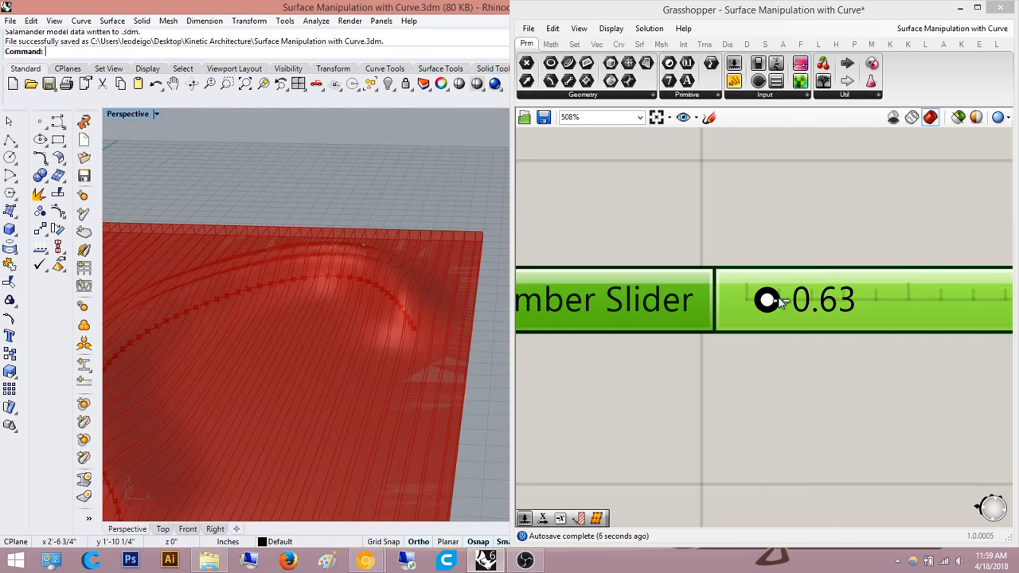
- Set the contour distance slider to 0.28 and check the denser slices in the Top view
{"action": "left_click_drag", "start_coordinate": [769, 301], "coordinate": [754, 302]}
{"action": "left_click", "coordinate": [162, 528]}
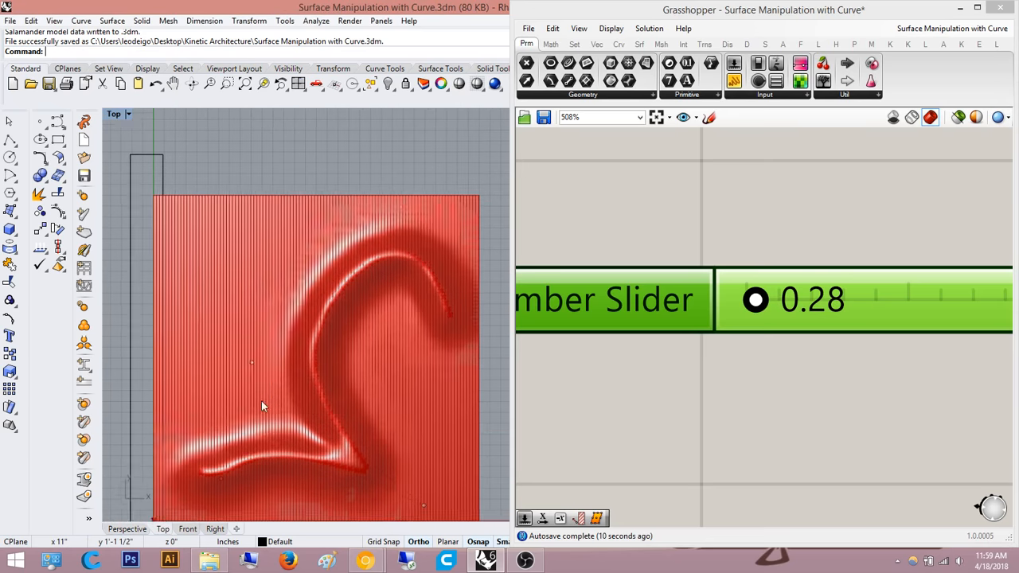
{"action": "scroll", "coordinate": [355, 274], "scroll_direction": "up", "scroll_amount": 5}
{"action": "left_click", "coordinate": [791, 194]}
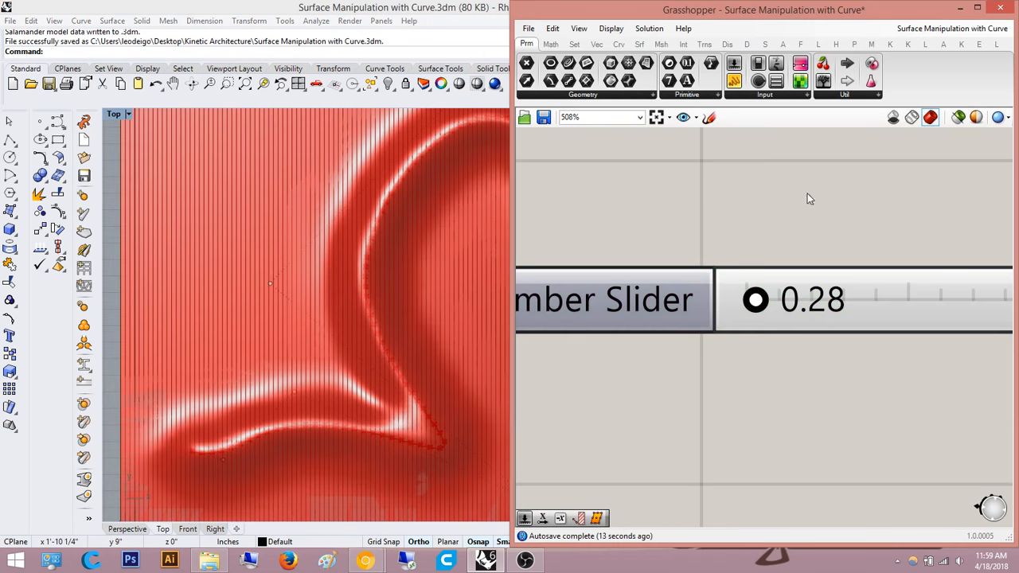
- Move the Contour component farther away from Unit X and its number slider to space out the definition
{"action": "scroll", "coordinate": [746, 240], "scroll_direction": "down", "scroll_amount": 6}
{"action": "right_click_drag", "start_coordinate": [725, 318], "coordinate": [673, 351]}
{"action": "left_click", "coordinate": [733, 207]}
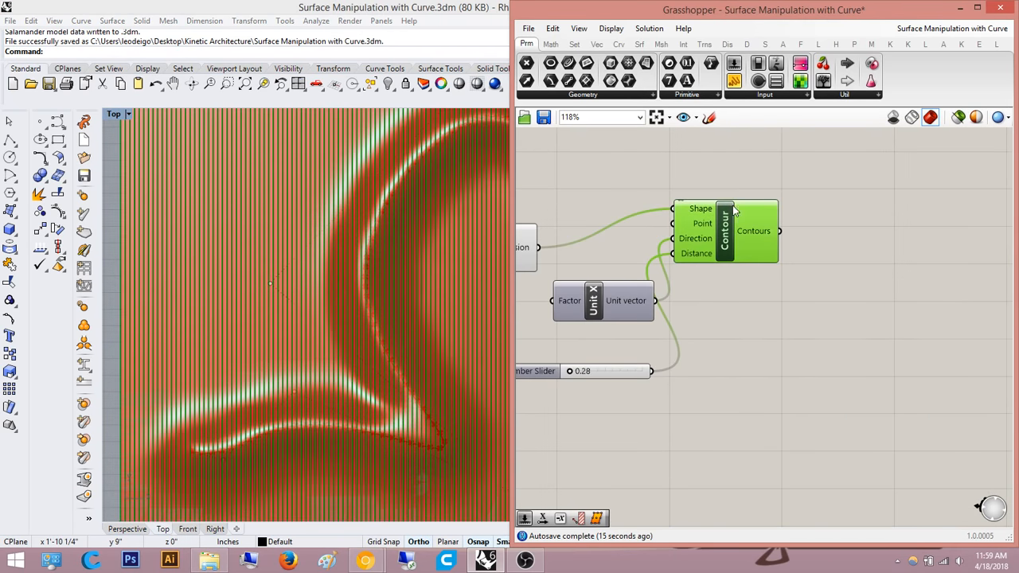
{"action": "left_click_drag", "start_coordinate": [699, 231], "coordinate": [834, 231]}
{"action": "left_click", "coordinate": [800, 344]}
{"action": "right_click_drag", "start_coordinate": [809, 351], "coordinate": [620, 423]}
- Add a second Extrude component beside the Contour component
{"action": "double_click", "coordinate": [898, 292]}
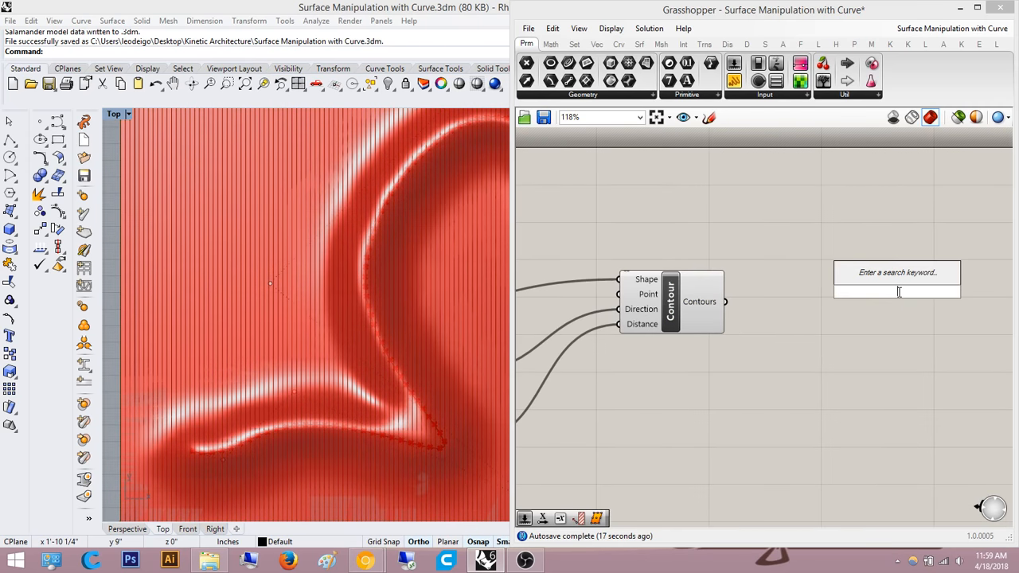
{"action": "type", "text": "exutrde"}
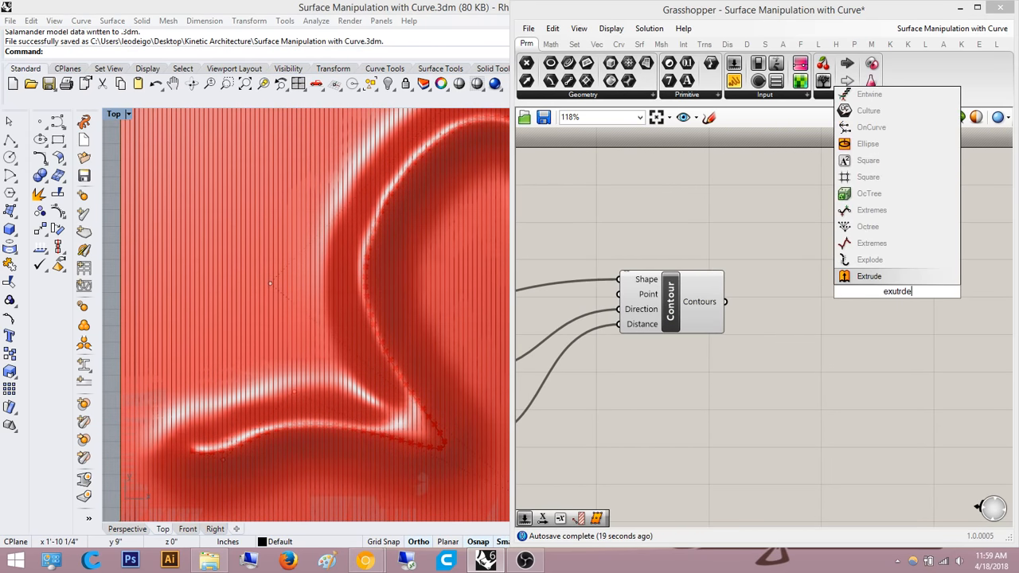
{"action": "key", "text": "Return"}
{"action": "right_click_drag", "start_coordinate": [846, 342], "coordinate": [851, 313]}
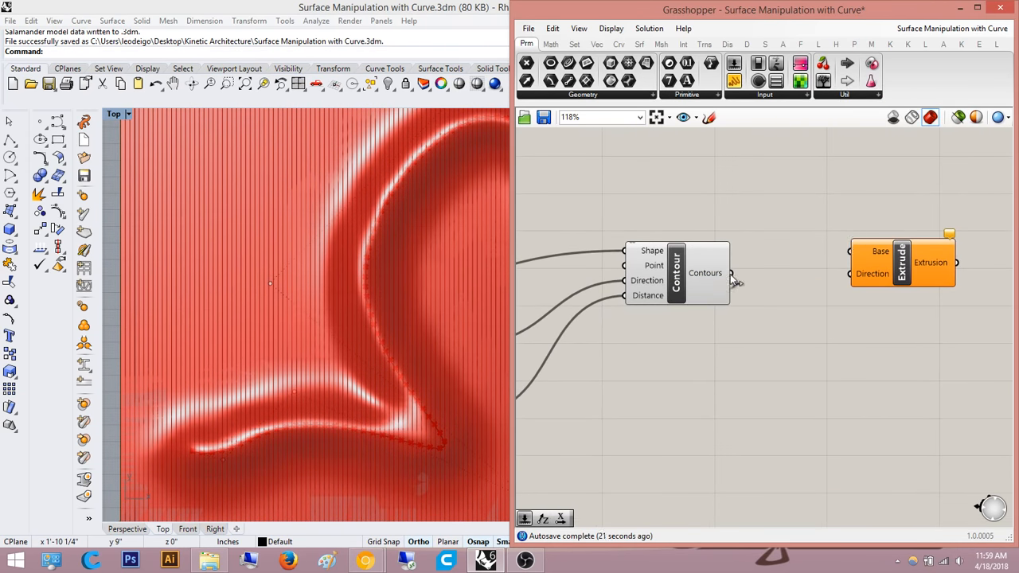
- Connect Contours to the Base input of the new Extrude and feed its Direction from a new Unit X vector
{"action": "double_click", "coordinate": [809, 368]}
{"action": "type", "text": "x"}
{"action": "key", "text": "Return"}
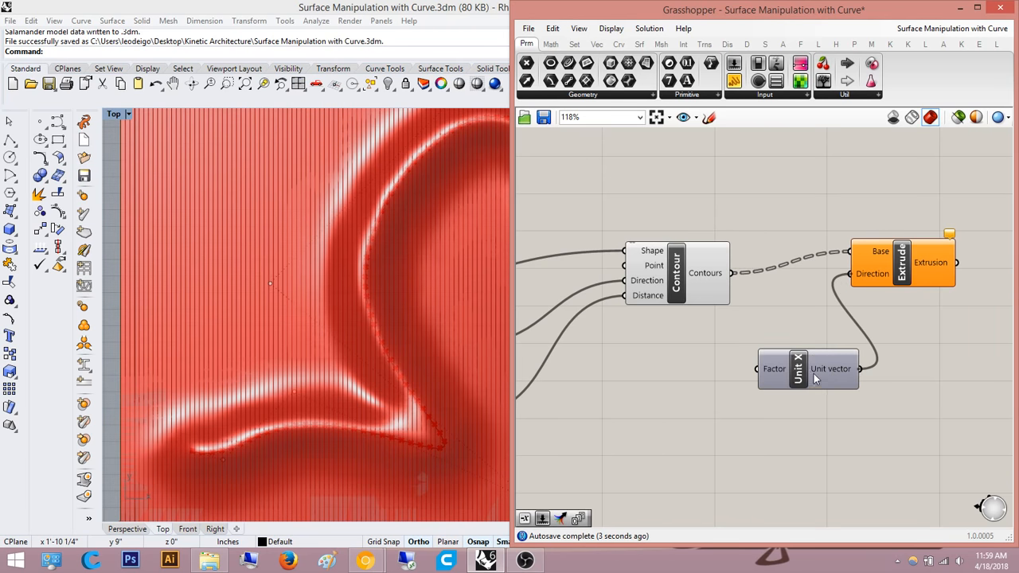
{"action": "left_click_drag", "start_coordinate": [813, 378], "coordinate": [816, 382]}
{"action": "left_click", "coordinate": [816, 386]}
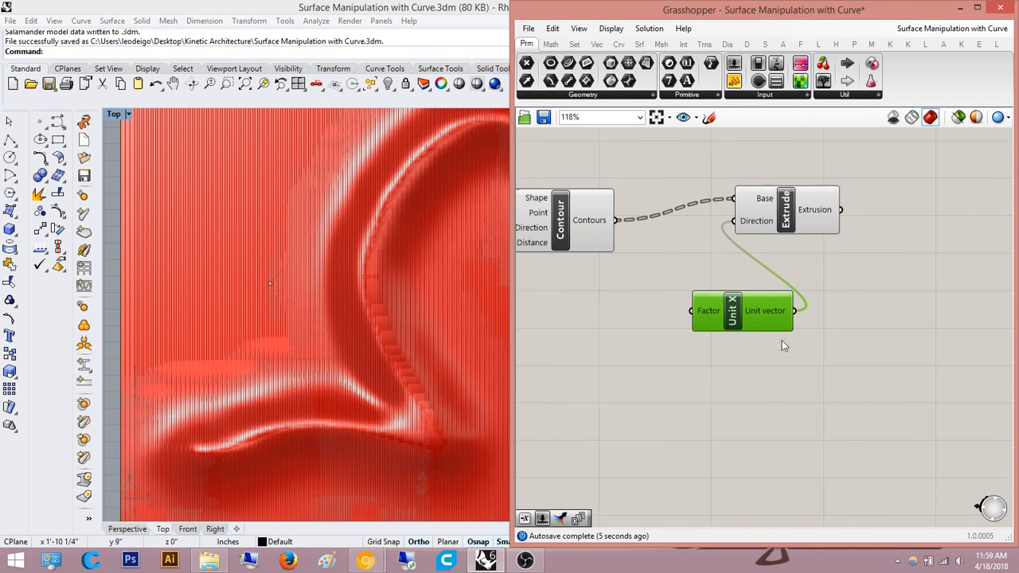
- Connect a number slider of 0.125 to the Factor input of the new Unit X and place it beside the vector
{"action": "right_click_drag", "start_coordinate": [814, 398], "coordinate": [838, 389]}
{"action": "double_click", "coordinate": [838, 389]}
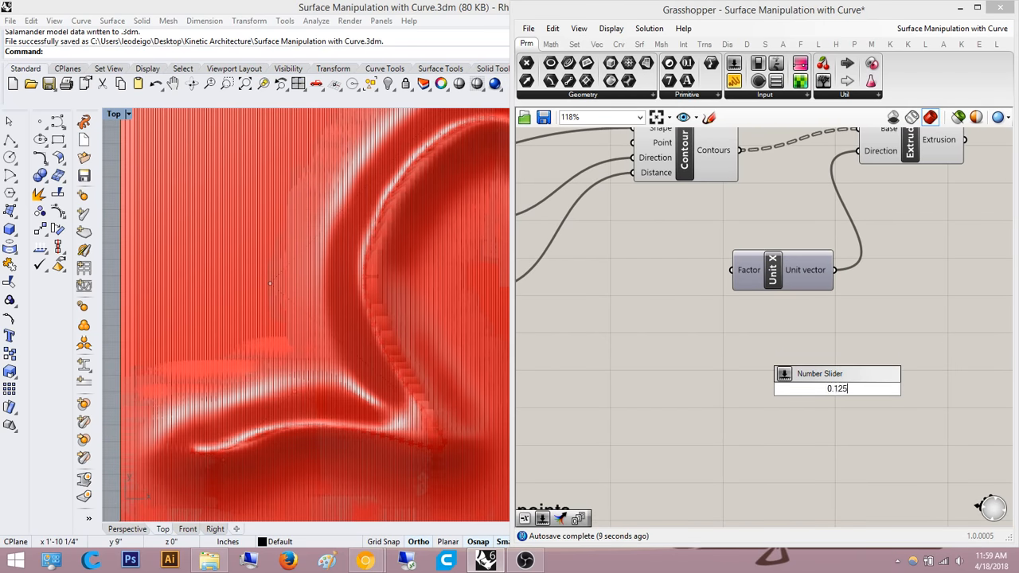
{"action": "key", "text": "Return"}
{"action": "scroll", "coordinate": [873, 394], "scroll_direction": "up", "scroll_amount": 3}
{"action": "left_click_drag", "start_coordinate": [557, 199], "coordinate": [650, 211]}
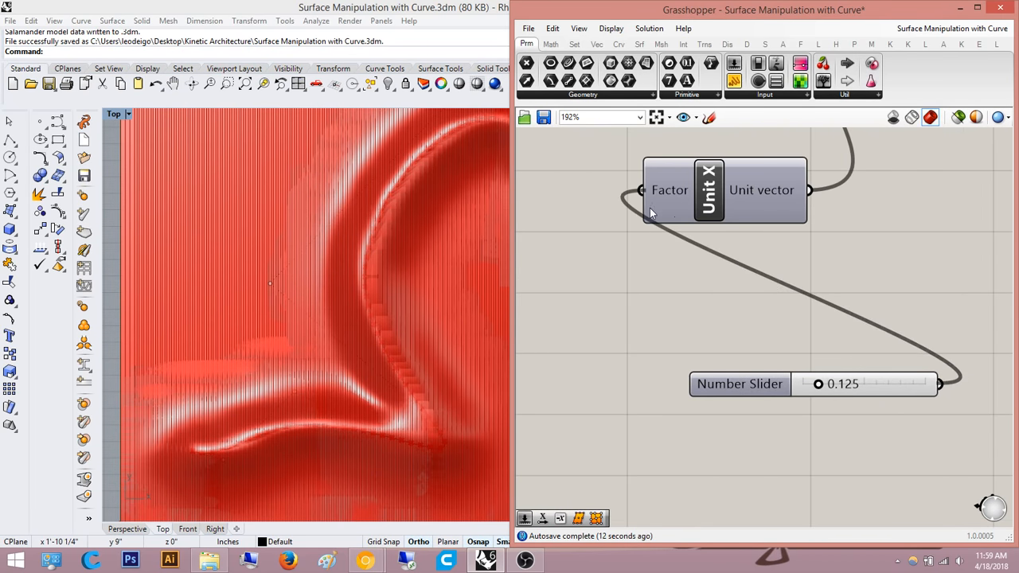
{"action": "scroll", "coordinate": [803, 358], "scroll_direction": "down", "scroll_amount": 4}
{"action": "left_click_drag", "start_coordinate": [884, 289], "coordinate": [718, 246]}
{"action": "left_click", "coordinate": [850, 254]}
- Hide the preview of the Surface From Points component and the first Extrude component
{"action": "scroll", "coordinate": [771, 285], "scroll_direction": "down", "scroll_amount": 5}
{"action": "right_click_drag", "start_coordinate": [729, 321], "coordinate": [866, 436]}
{"action": "scroll", "coordinate": [648, 323], "scroll_direction": "up", "scroll_amount": 4}
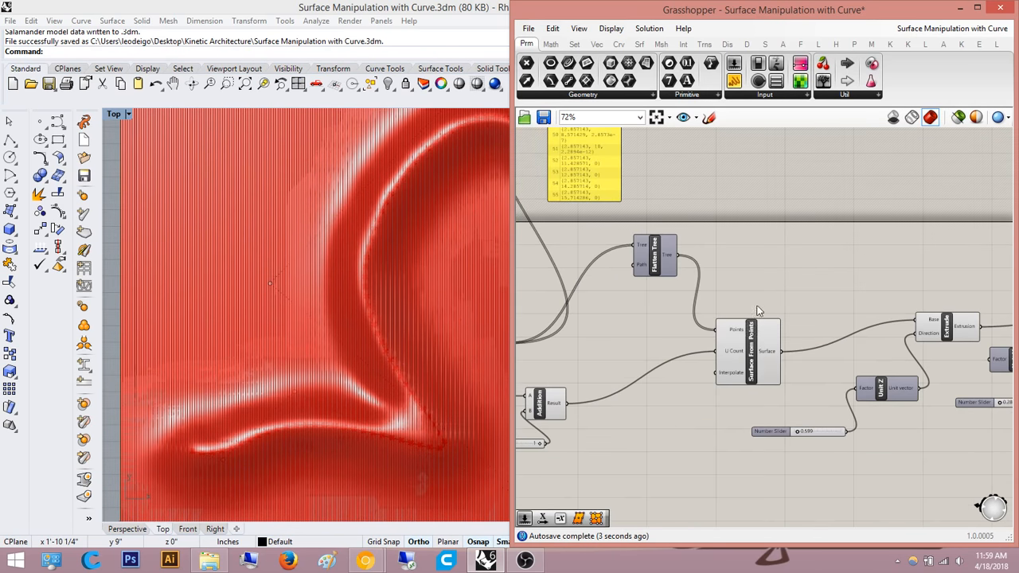
{"action": "right_click_drag", "start_coordinate": [742, 259], "coordinate": [580, 260]}
{"action": "left_click_drag", "start_coordinate": [803, 353], "coordinate": [576, 306]}
{"action": "middle_click", "coordinate": [788, 231]}
{"action": "left_click", "coordinate": [871, 203]}
{"action": "scroll", "coordinate": [849, 265], "scroll_direction": "down", "scroll_amount": 3}
{"action": "right_click_drag", "start_coordinate": [850, 265], "coordinate": [654, 304]}
{"action": "scroll", "coordinate": [772, 333], "scroll_direction": "up", "scroll_amount": 6}
- Highlight the extruded contours and examine the strips and their open ends up close in Perspective
{"action": "left_click", "coordinate": [957, 313]}
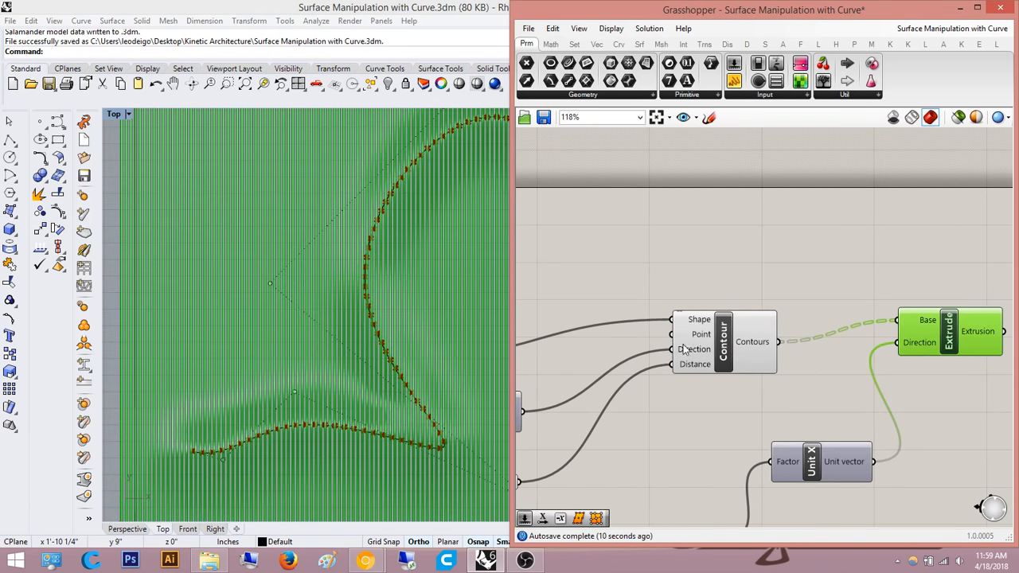
{"action": "left_click", "coordinate": [130, 529]}
{"action": "right_click_drag", "start_coordinate": [276, 351], "coordinate": [388, 277]}
{"action": "scroll", "coordinate": [230, 363], "scroll_direction": "up", "scroll_amount": 3}
{"action": "scroll", "coordinate": [225, 363], "scroll_direction": "up", "scroll_amount": 2}
{"action": "scroll", "coordinate": [225, 359], "scroll_direction": "down", "scroll_amount": 8}
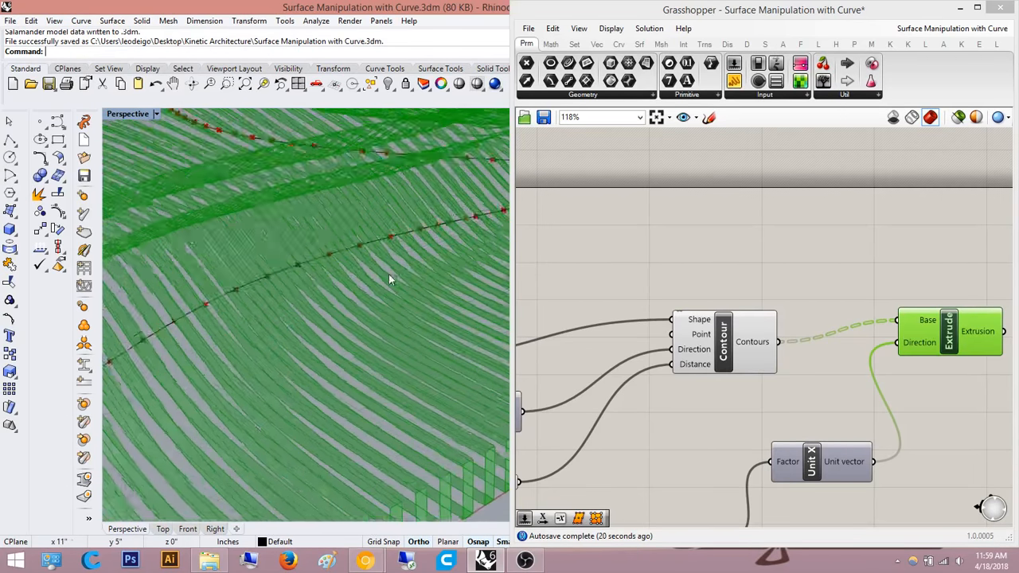
{"action": "scroll", "coordinate": [387, 278], "scroll_direction": "down", "scroll_amount": 8}
{"action": "scroll", "coordinate": [255, 342], "scroll_direction": "up", "scroll_amount": 7}
{"action": "scroll", "coordinate": [253, 343], "scroll_direction": "up", "scroll_amount": 3}
{"action": "scroll", "coordinate": [243, 318], "scroll_direction": "down", "scroll_amount": 3}
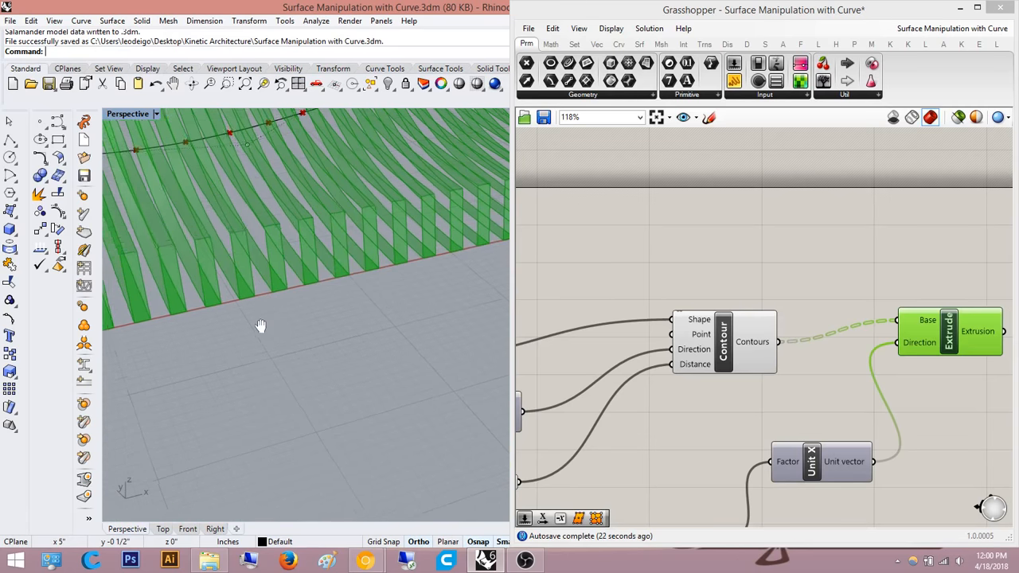
{"action": "left_click", "coordinate": [739, 346]}
{"action": "left_click", "coordinate": [763, 241]}
{"action": "right_click_drag", "start_coordinate": [763, 241], "coordinate": [675, 272]}
{"action": "left_click", "coordinate": [686, 364]}
{"action": "left_click", "coordinate": [731, 262]}
- Add a Cap Holes component and connect the extruded contours to its Brep input
{"action": "left_click", "coordinate": [871, 376]}
{"action": "right_click_drag", "start_coordinate": [871, 376], "coordinate": [753, 380]}
{"action": "double_click", "coordinate": [917, 398]}
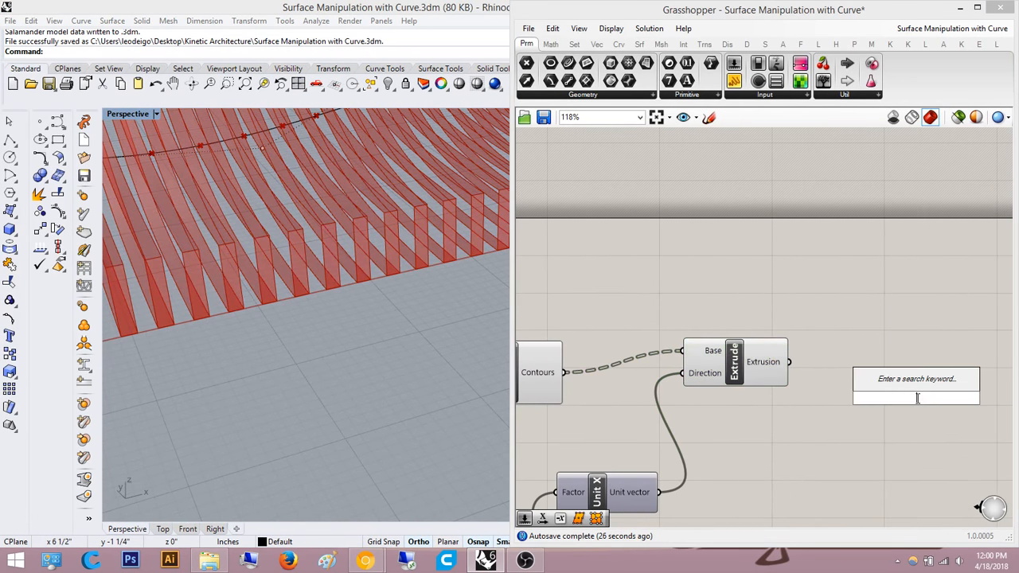
{"action": "type", "text": "cap"}
{"action": "key", "text": "Return"}
{"action": "scroll", "coordinate": [897, 407], "scroll_direction": "up", "scroll_amount": 4}
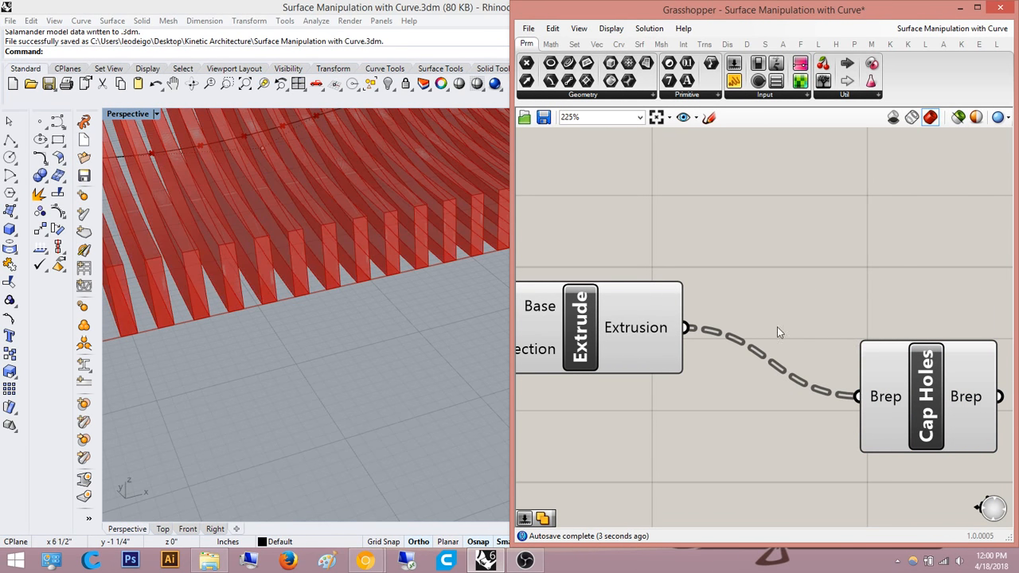
- Hide the preview of the Extrude component that feeds Cap Holes
{"action": "left_click", "coordinate": [612, 348]}
{"action": "middle_click", "coordinate": [612, 348]}
{"action": "left_click", "coordinate": [652, 307]}
{"action": "left_click", "coordinate": [754, 261]}
{"action": "right_click_drag", "start_coordinate": [754, 261], "coordinate": [729, 270]}
- Bake the capped strips from the Cap Holes component into the Rhino model
{"action": "left_click", "coordinate": [905, 403]}
{"action": "right_click_drag", "start_coordinate": [300, 234], "coordinate": [247, 252]}
{"action": "scroll", "coordinate": [246, 253], "scroll_direction": "down", "scroll_amount": 12}
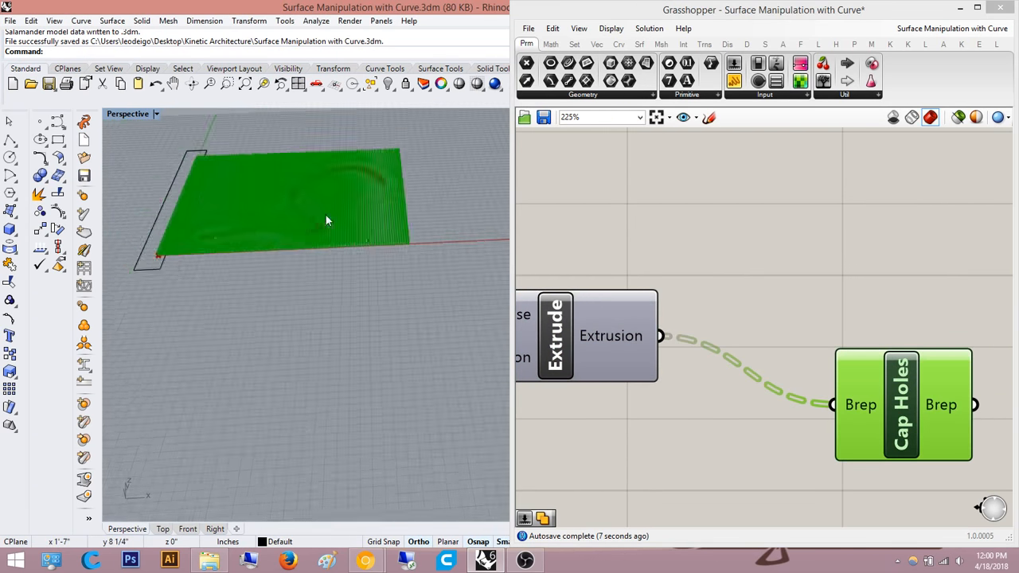
{"action": "scroll", "coordinate": [325, 220], "scroll_direction": "up", "scroll_amount": 10}
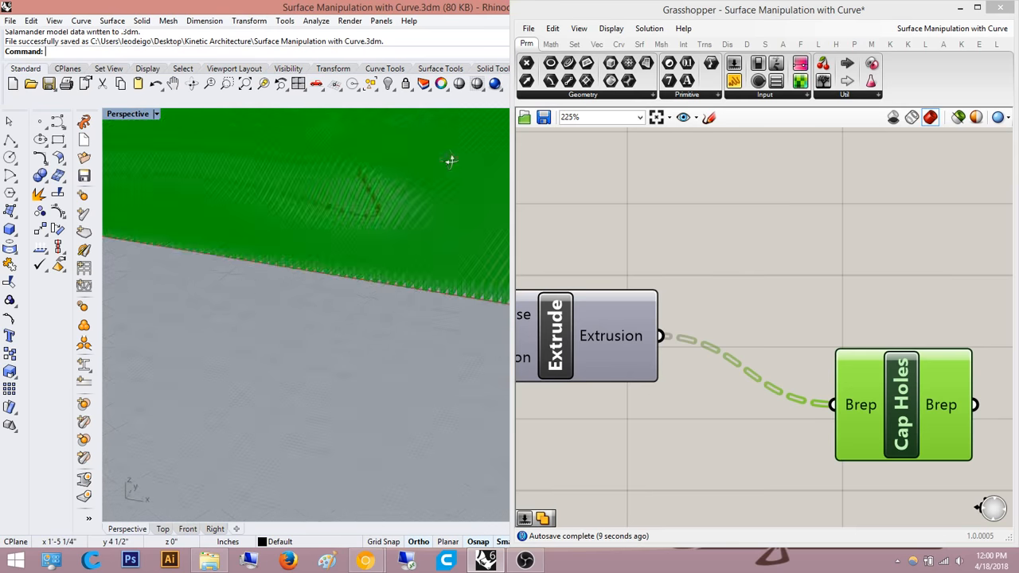
{"action": "right_click_drag", "start_coordinate": [450, 161], "coordinate": [470, 176]}
{"action": "right_click", "coordinate": [897, 421]}
{"action": "left_click", "coordinate": [944, 480]}
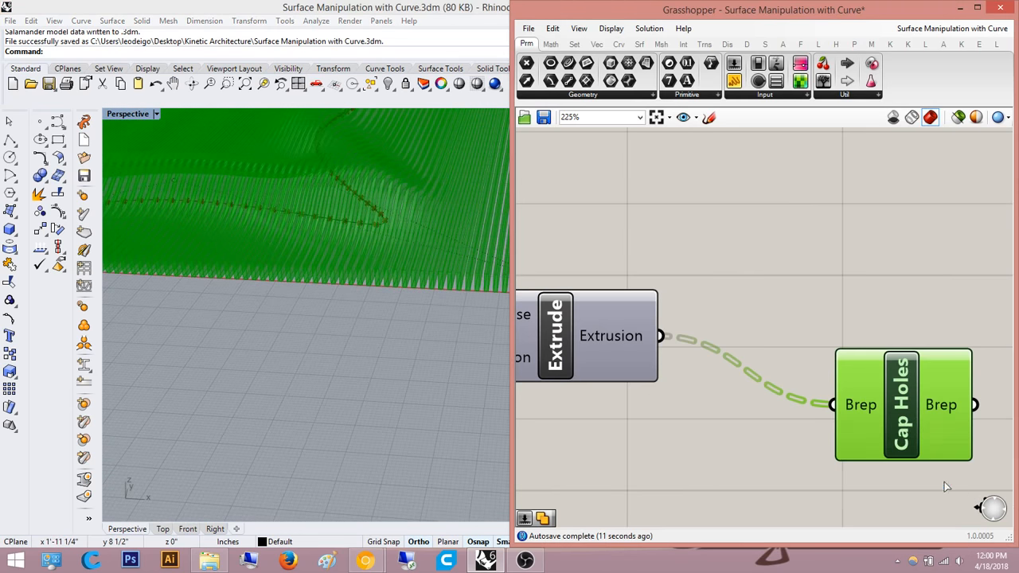
{"action": "left_click", "coordinate": [936, 533]}
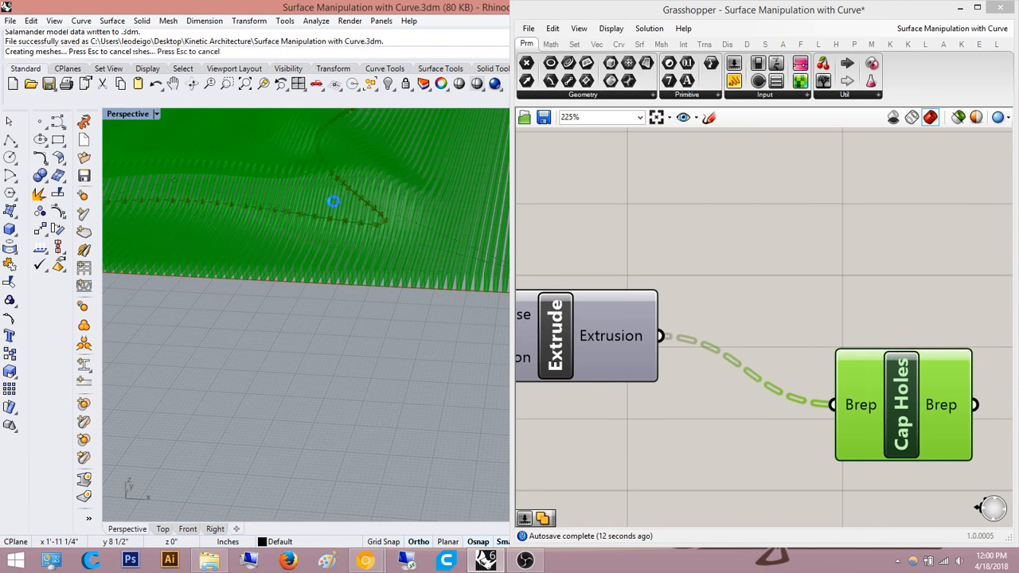
- Select the baked strips and move them clear of the Grasshopper preview and the original rectangle
{"action": "scroll", "coordinate": [356, 168], "scroll_direction": "down", "scroll_amount": 6}
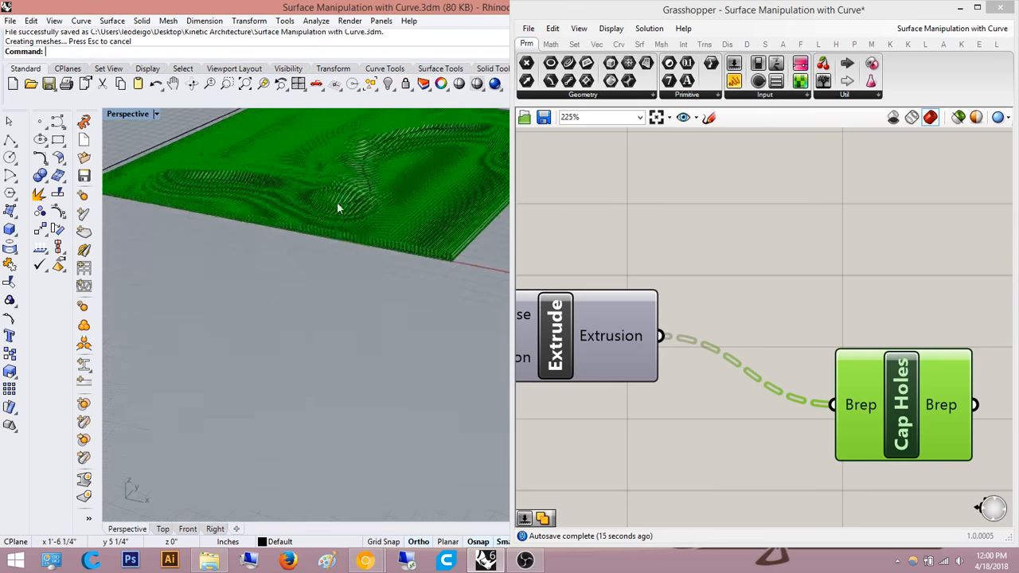
{"action": "right_click_drag", "start_coordinate": [370, 250], "coordinate": [427, 314], "text": "shift"}
{"action": "left_click_drag", "start_coordinate": [442, 314], "coordinate": [272, 253]}
{"action": "left_click", "coordinate": [368, 226]}
{"action": "right_click_drag", "start_coordinate": [371, 227], "coordinate": [442, 249], "text": "shift"}
- Reselect all the moved strips and rotate them about the X axis so the panel stands upright
{"action": "scroll", "coordinate": [315, 292], "scroll_direction": "up", "scroll_amount": 4}
{"action": "right_click_drag", "start_coordinate": [315, 292], "coordinate": [361, 312]}
{"action": "scroll", "coordinate": [382, 307], "scroll_direction": "up", "scroll_amount": 6}
{"action": "scroll", "coordinate": [411, 291], "scroll_direction": "down", "scroll_amount": 4}
{"action": "left_click", "coordinate": [361, 311]}
{"action": "scroll", "coordinate": [361, 311], "scroll_direction": "down", "scroll_amount": 5}
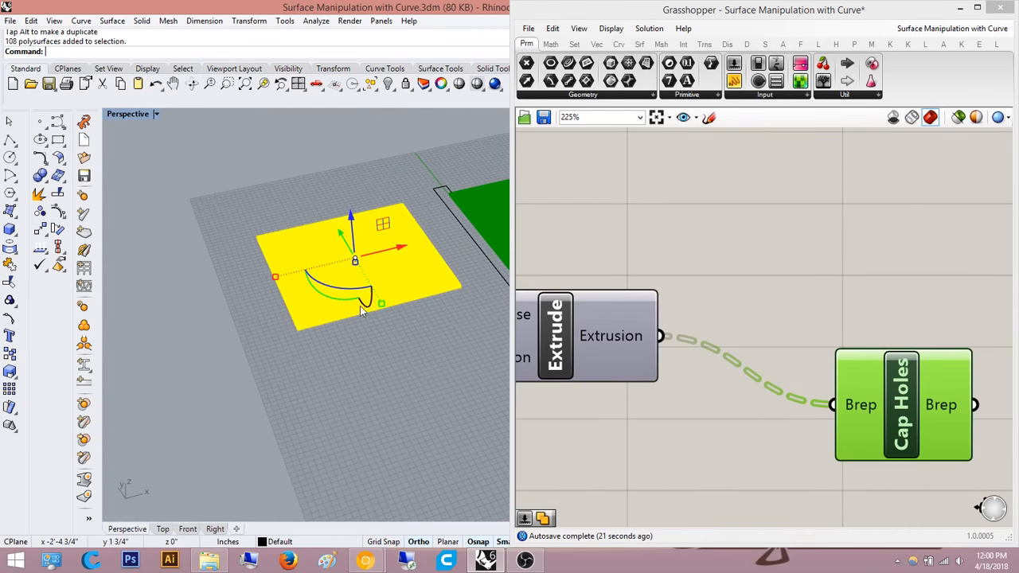
{"action": "left_click_drag", "start_coordinate": [374, 301], "coordinate": [363, 353]}
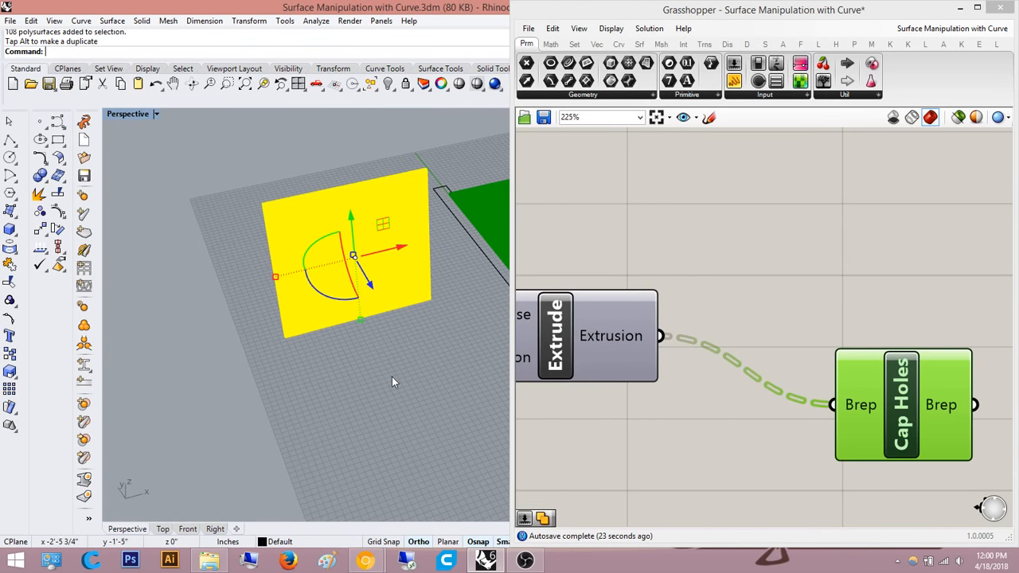
{"action": "left_click", "coordinate": [392, 377]}
- Examine the upright strip panel up close in the Perspective and Front views
{"action": "scroll", "coordinate": [334, 275], "scroll_direction": "up", "scroll_amount": 7}
{"action": "right_click_drag", "start_coordinate": [323, 286], "coordinate": [379, 342]}
{"action": "scroll", "coordinate": [358, 316], "scroll_direction": "up", "scroll_amount": 3}
{"action": "scroll", "coordinate": [319, 296], "scroll_direction": "up", "scroll_amount": 6}
{"action": "scroll", "coordinate": [318, 299], "scroll_direction": "down", "scroll_amount": 4}
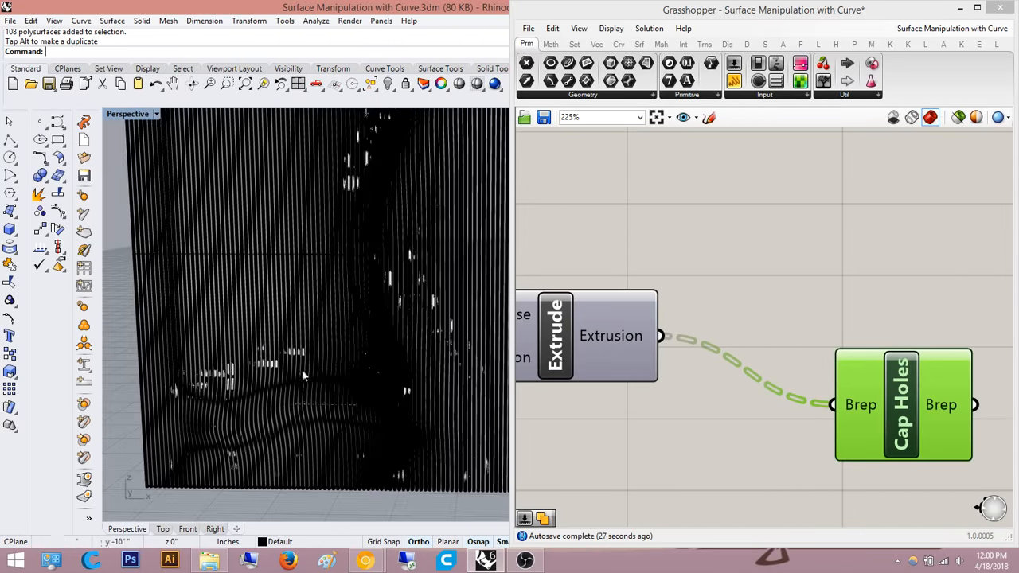
{"action": "left_click", "coordinate": [187, 528]}
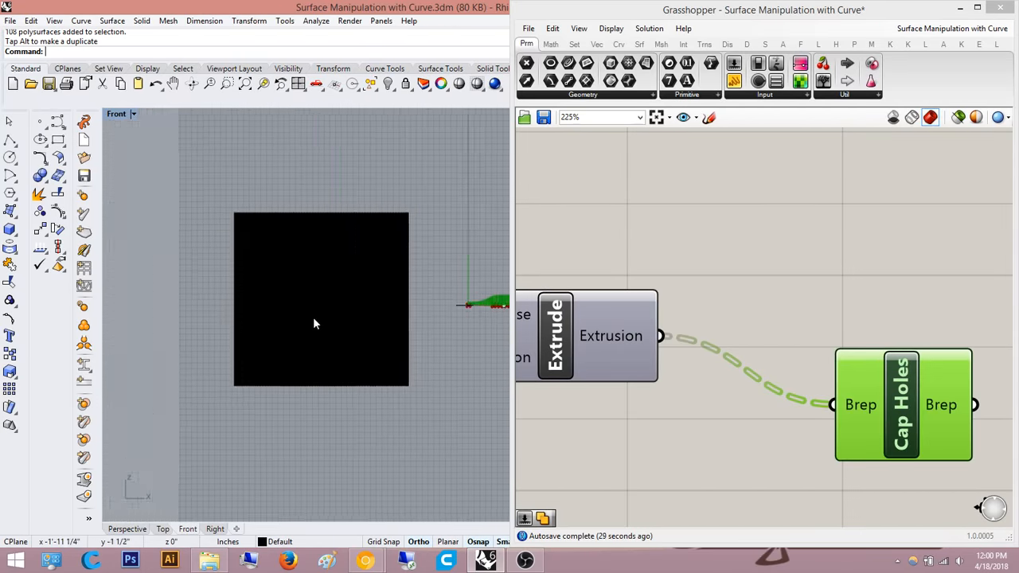
{"action": "scroll", "coordinate": [313, 317], "scroll_direction": "up", "scroll_amount": 6}
{"action": "scroll", "coordinate": [295, 380], "scroll_direction": "down", "scroll_amount": 2}
{"action": "left_click", "coordinate": [128, 528]}
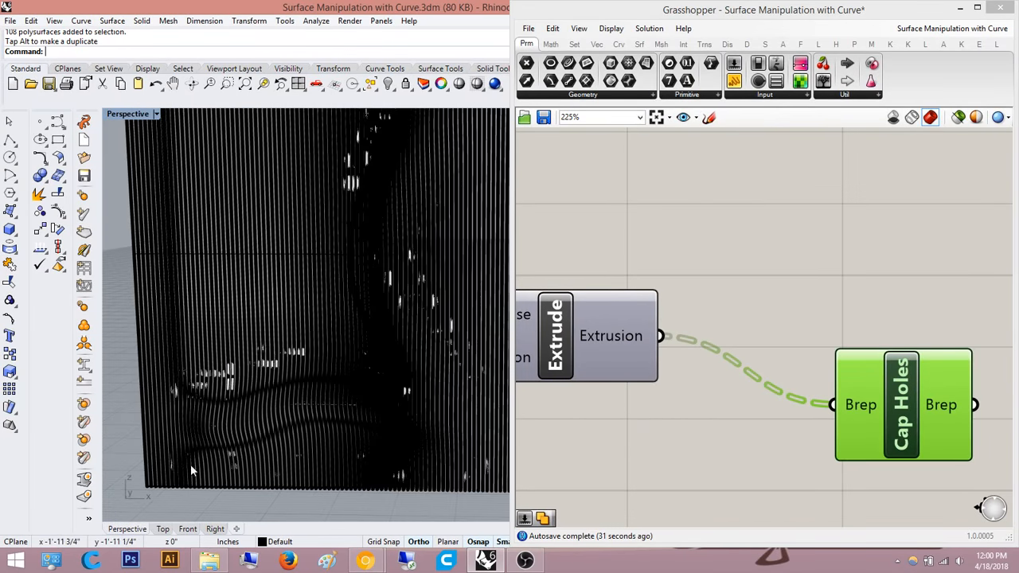
{"action": "scroll", "coordinate": [223, 353], "scroll_direction": "down", "scroll_amount": 5}
{"action": "right_click_drag", "start_coordinate": [353, 374], "coordinate": [196, 150]}
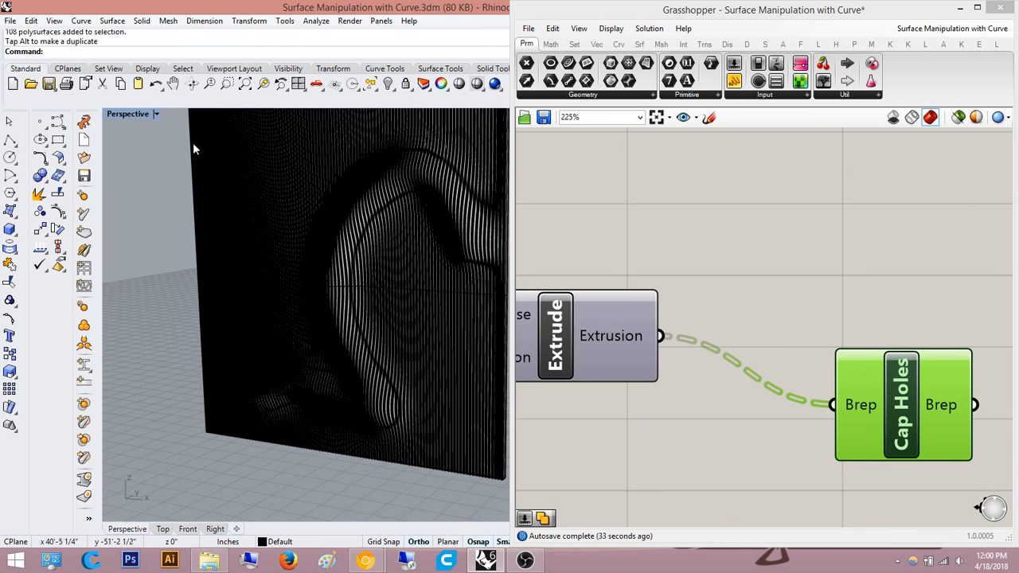
- Set the Perspective viewport to Rendered display mode and orbit around the upright panel
{"action": "left_click", "coordinate": [157, 114]}
{"action": "left_click", "coordinate": [216, 156]}
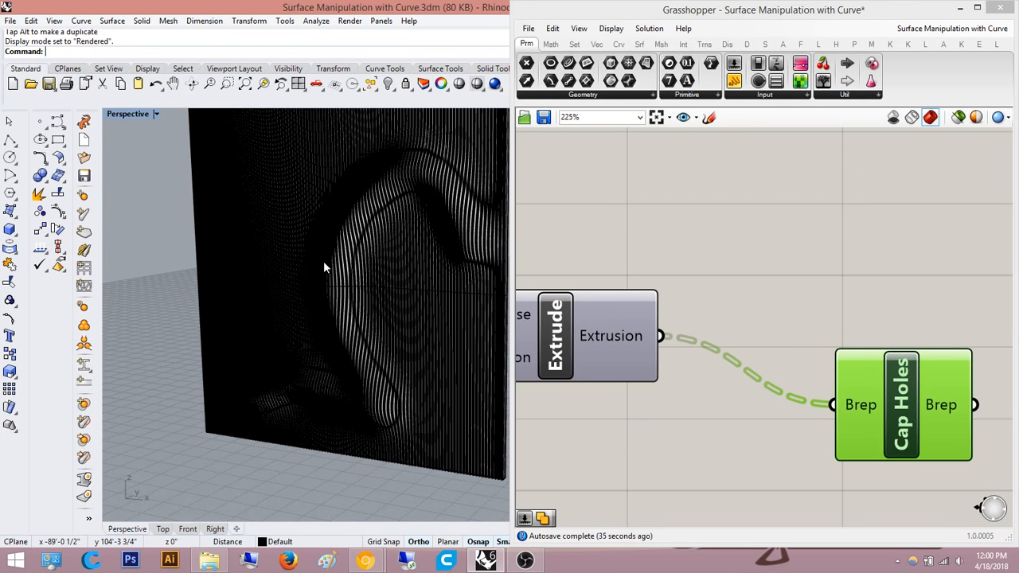
{"action": "right_click_drag", "start_coordinate": [276, 268], "coordinate": [339, 357]}
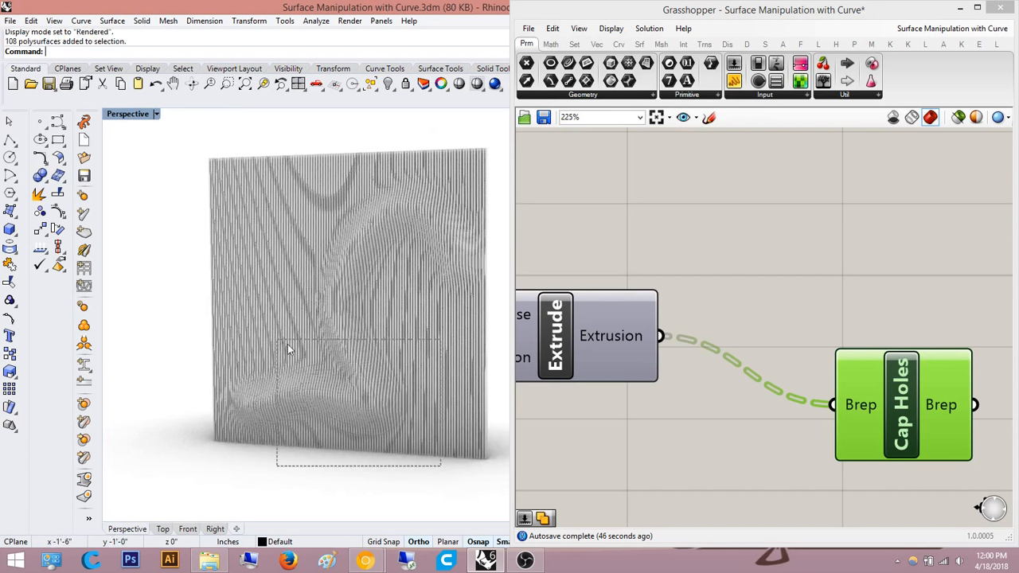
- Select all the strips of the baked upright panel and delete them from the Rhino model
{"action": "left_click_drag", "start_coordinate": [283, 347], "coordinate": [283, 348]}
{"action": "key", "text": "Delete"}
{"action": "left_click", "coordinate": [762, 227]}
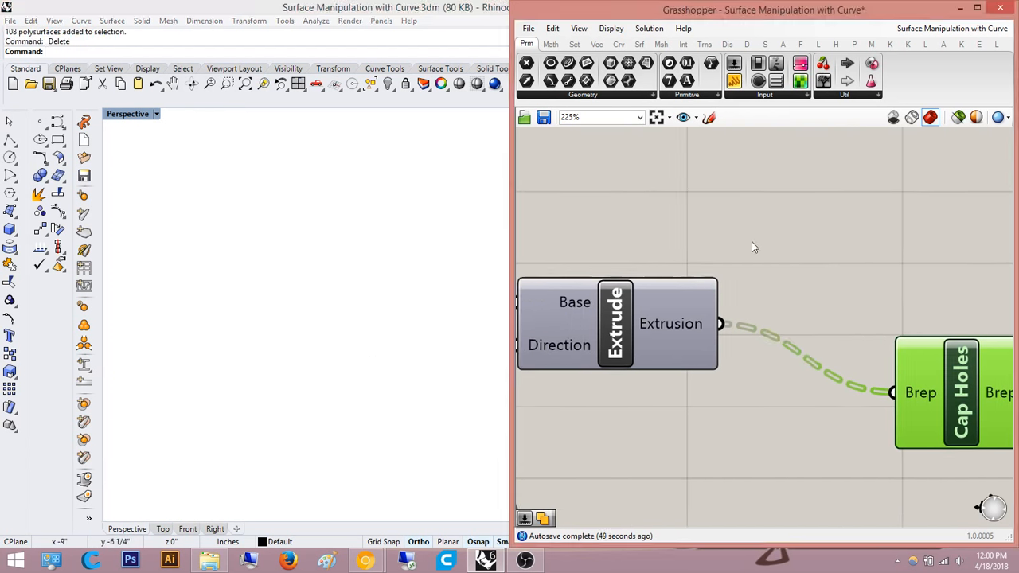
- Set the number slider feeding the Contour component's Distance input to 0.75
{"action": "scroll", "coordinate": [762, 228], "scroll_direction": "down", "scroll_amount": 5}
{"action": "scroll", "coordinate": [637, 342], "scroll_direction": "up", "scroll_amount": 6}
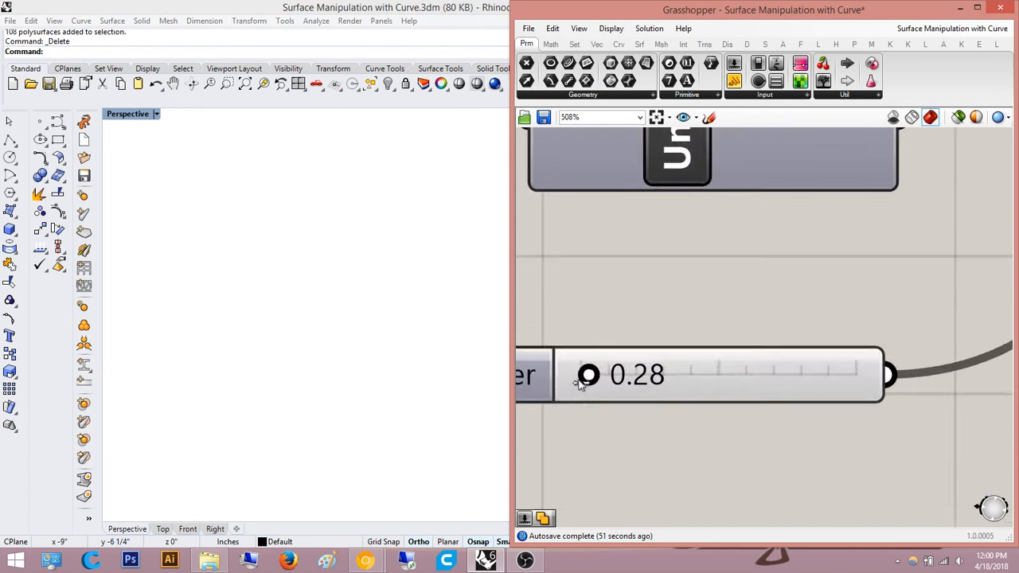
{"action": "left_click", "coordinate": [632, 346]}
{"action": "double_click", "coordinate": [632, 346]}
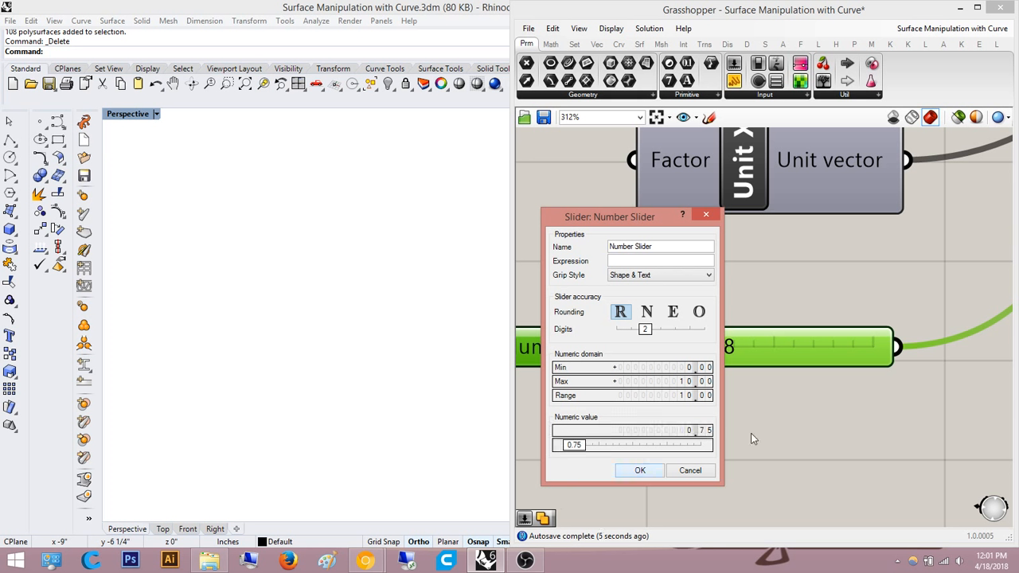
{"action": "key", "text": "Return"}
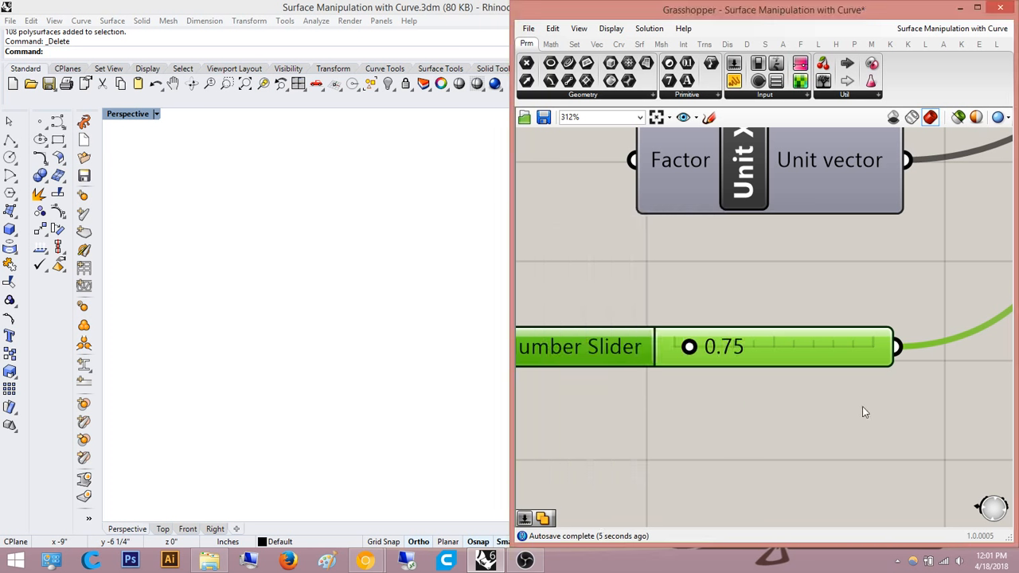
{"action": "scroll", "coordinate": [669, 380], "scroll_direction": "down", "scroll_amount": 5}
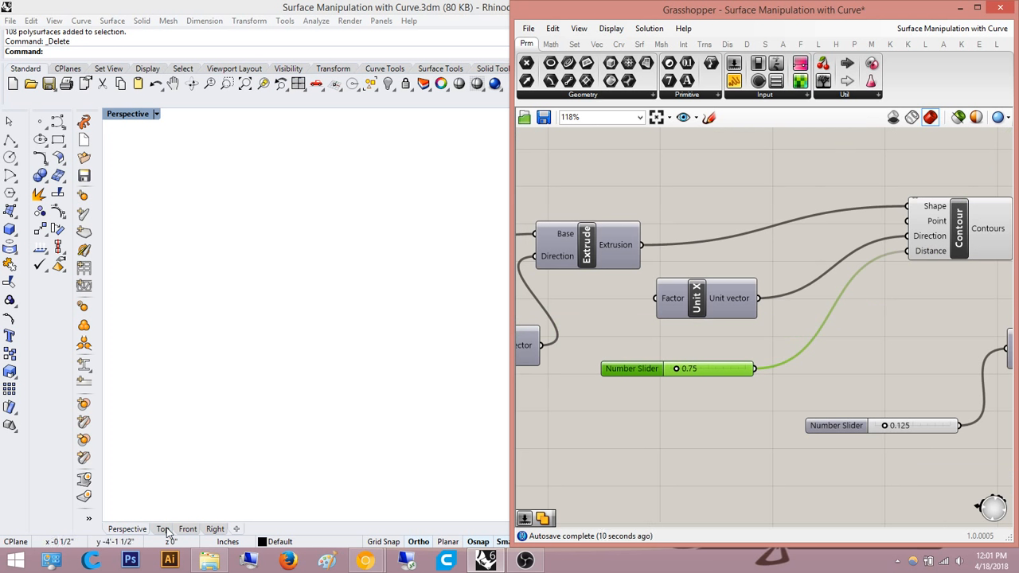
- In the Top view, thicken the strips by setting the slider that drives the contour extrusion's Unit X factor to 0.373
{"action": "left_click", "coordinate": [294, 383]}
{"action": "key", "text": "ctrl+F1"}
{"action": "right_click_drag", "start_coordinate": [275, 348], "coordinate": [326, 346]}
{"action": "scroll", "coordinate": [325, 345], "scroll_direction": "down", "scroll_amount": 2}
{"action": "scroll", "coordinate": [338, 338], "scroll_direction": "up", "scroll_amount": 4}
{"action": "scroll", "coordinate": [700, 425], "scroll_direction": "up", "scroll_amount": 6}
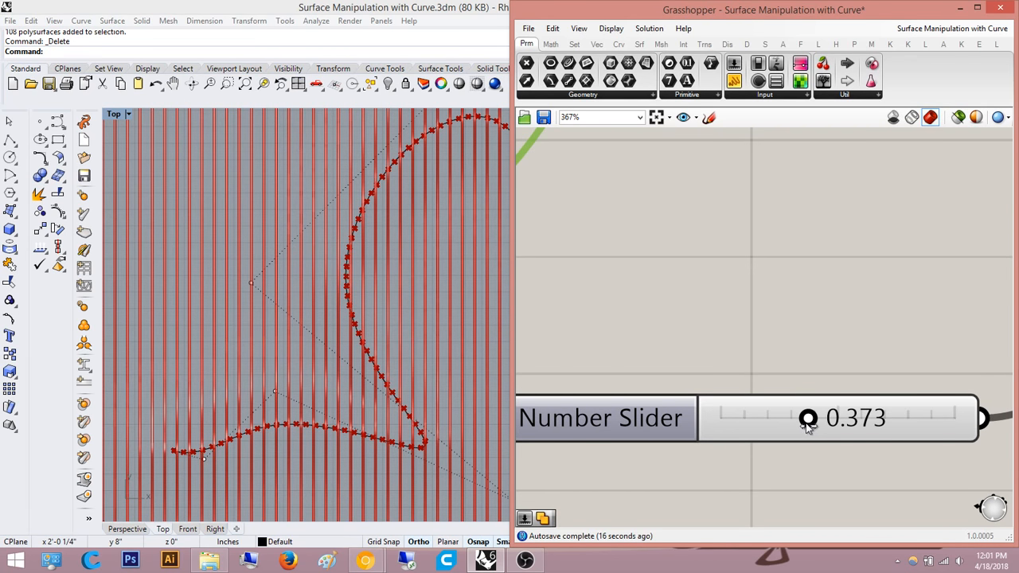
{"action": "right_click_drag", "start_coordinate": [797, 324], "coordinate": [668, 373]}
{"action": "scroll", "coordinate": [668, 372], "scroll_direction": "down", "scroll_amount": 8}
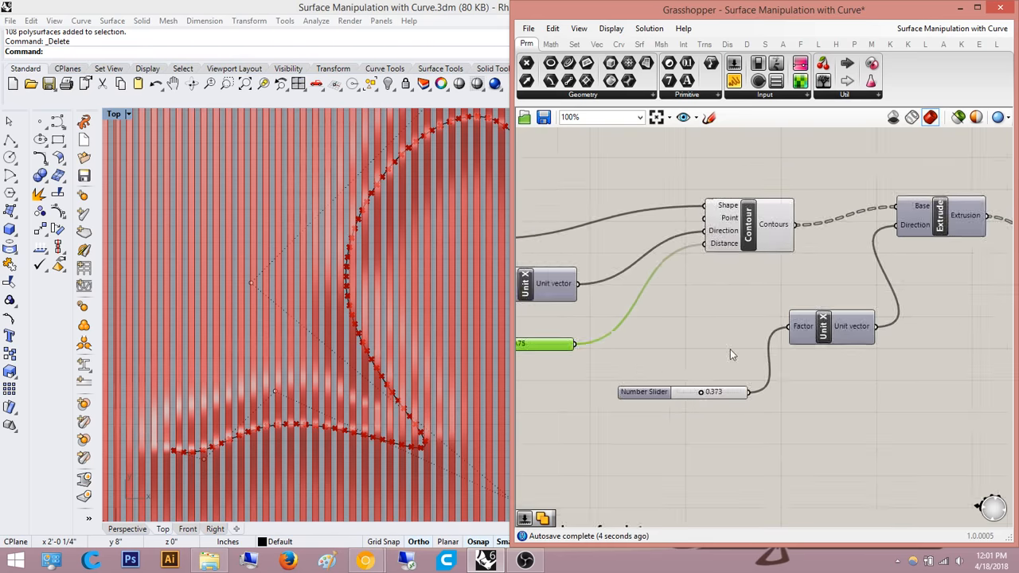
- Bake the Cap Holes output as new strips and switch Rhino to the Perspective view
{"action": "right_click_drag", "start_coordinate": [980, 247], "coordinate": [850, 311]}
{"action": "scroll", "coordinate": [850, 311], "scroll_direction": "up", "scroll_amount": 4}
{"action": "right_click_drag", "start_coordinate": [1002, 308], "coordinate": [858, 330]}
{"action": "scroll", "coordinate": [860, 332], "scroll_direction": "up", "scroll_amount": 2}
{"action": "left_click", "coordinate": [960, 380]}
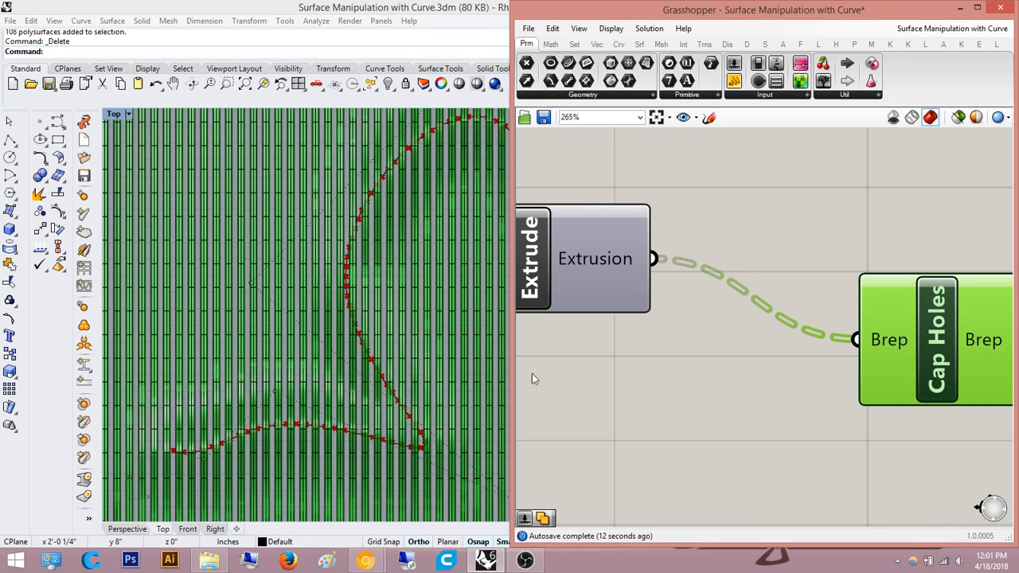
{"action": "left_click", "coordinate": [132, 529]}
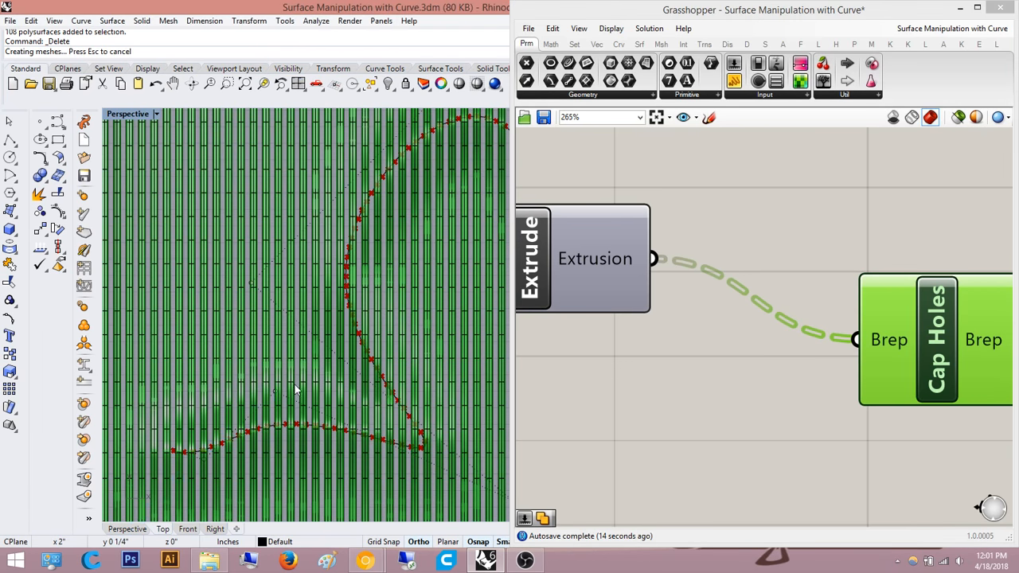
- Select the newly baked strips and move them clear of the Grasshopper preview and the rectangle
{"action": "right_click_drag", "start_coordinate": [309, 280], "coordinate": [156, 293], "text": "shift"}
{"action": "right_click_drag", "start_coordinate": [302, 327], "coordinate": [318, 374]}
{"action": "left_click", "coordinate": [459, 375]}
{"action": "scroll", "coordinate": [456, 390], "scroll_direction": "down", "scroll_amount": 6}
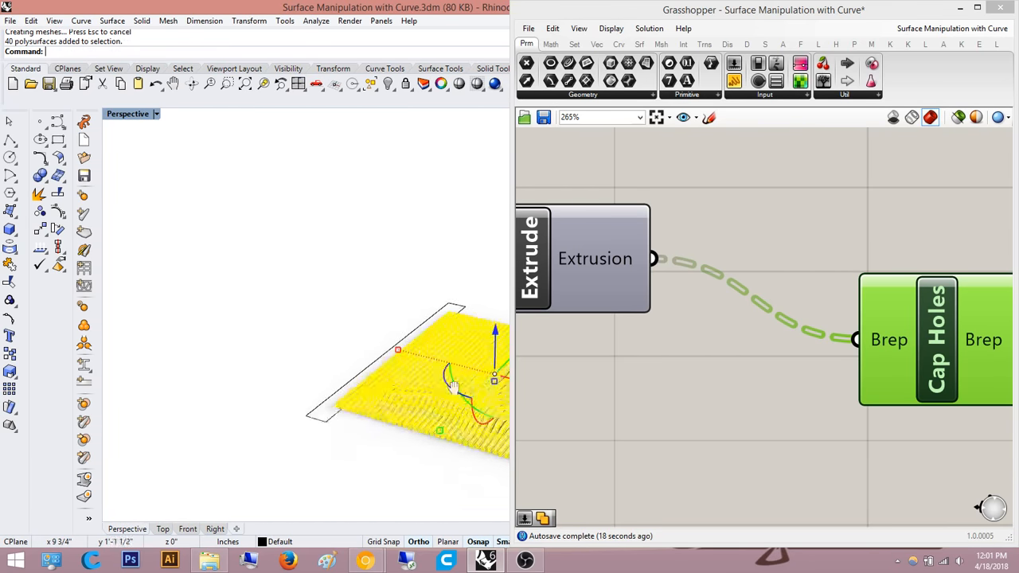
{"action": "left_click_drag", "start_coordinate": [467, 392], "coordinate": [256, 322]}
- Rotate the moved strips so the wider-spaced panel stands upright, and clear the selection
{"action": "right_click_drag", "start_coordinate": [256, 322], "coordinate": [339, 309], "text": "shift"}
{"action": "left_click_drag", "start_coordinate": [253, 368], "coordinate": [341, 386]}
{"action": "key", "text": "Escape"}
{"action": "scroll", "coordinate": [268, 350], "scroll_direction": "up", "scroll_amount": 2}
{"action": "scroll", "coordinate": [253, 352], "scroll_direction": "up", "scroll_amount": 6}
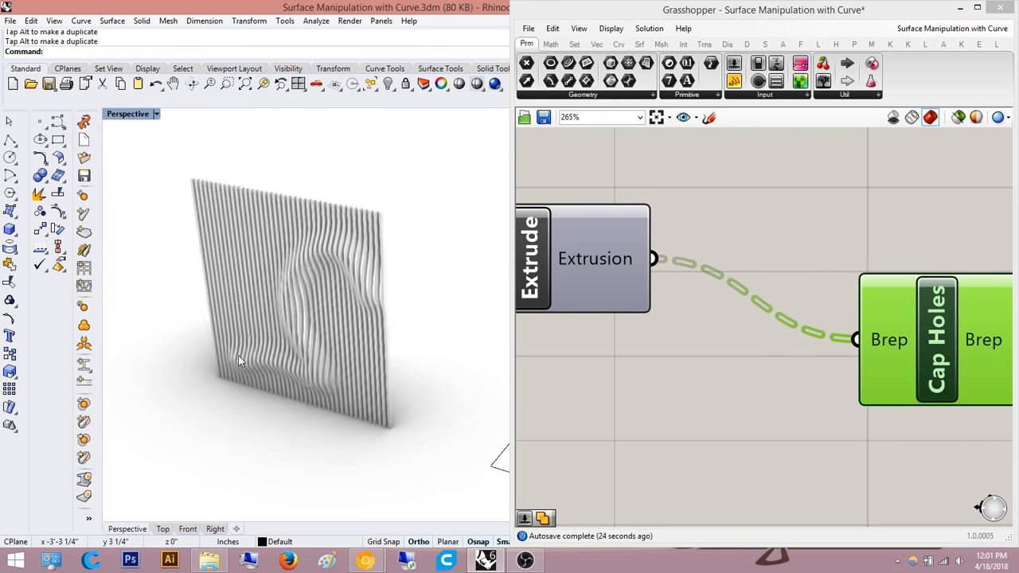
- Examine the rendered upright panel from several angles to judge the thicker strips and undulating relief
{"action": "right_click_drag", "start_coordinate": [238, 355], "coordinate": [209, 341]}
{"action": "scroll", "coordinate": [278, 337], "scroll_direction": "down", "scroll_amount": 1}
{"action": "right_click_drag", "start_coordinate": [208, 341], "coordinate": [307, 361]}
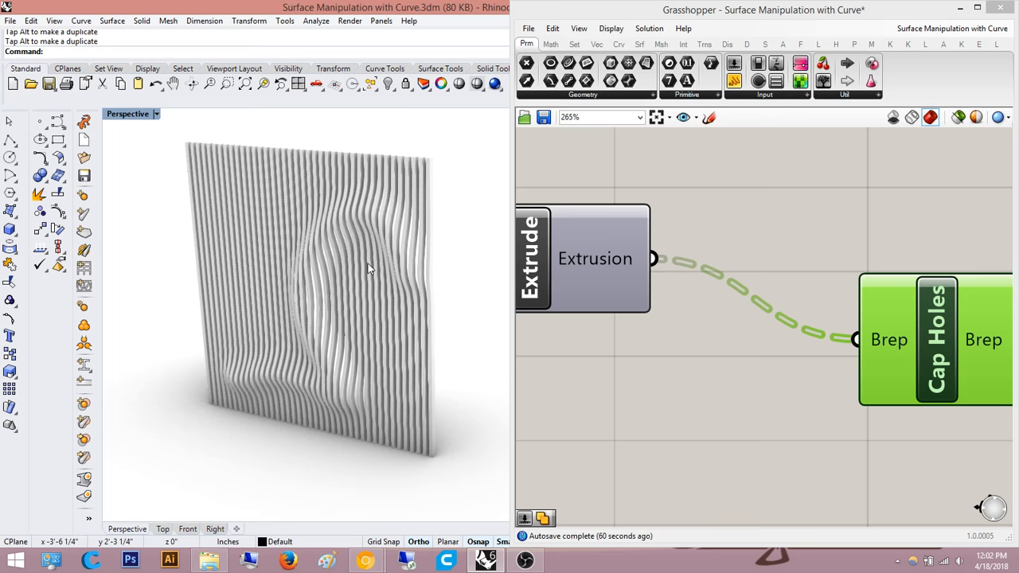
{"action": "right_click_drag", "start_coordinate": [379, 230], "coordinate": [429, 267]}
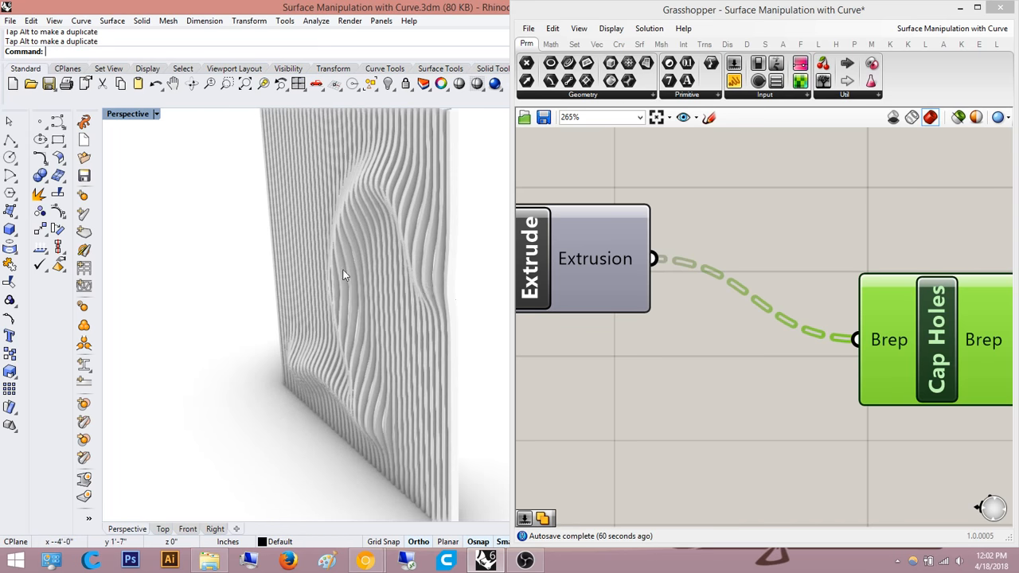
{"action": "right_click_drag", "start_coordinate": [308, 364], "coordinate": [390, 350]}
- Review the Grasshopper definition backwards from Cap Holes through Contour and Extrude to the curve-division components at its start
{"action": "scroll", "coordinate": [657, 300], "scroll_direction": "down", "scroll_amount": 8}
{"action": "right_click_drag", "start_coordinate": [658, 300], "coordinate": [879, 292]}
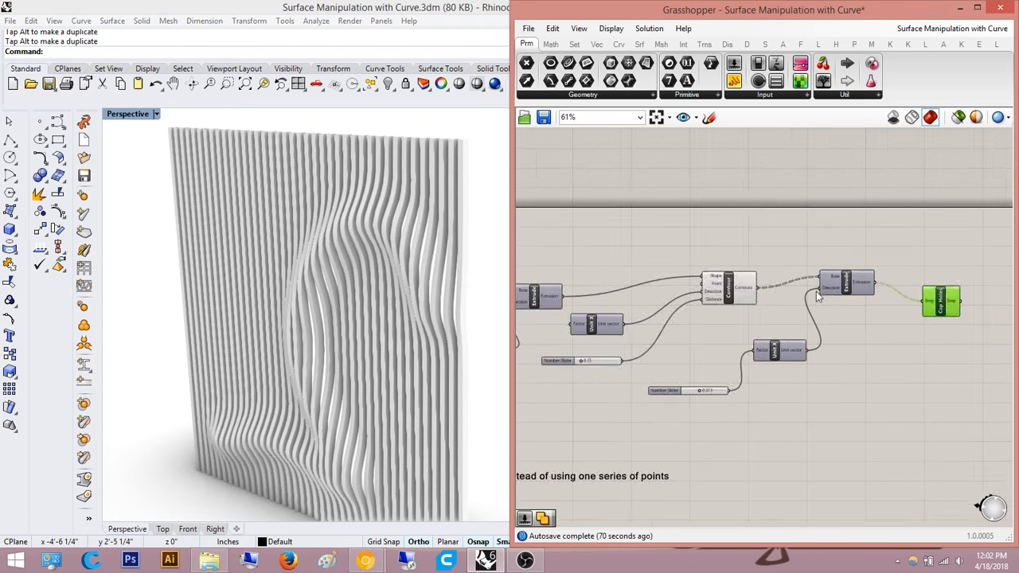
{"action": "right_click_drag", "start_coordinate": [786, 297], "coordinate": [877, 277]}
{"action": "scroll", "coordinate": [743, 299], "scroll_direction": "up", "scroll_amount": 4}
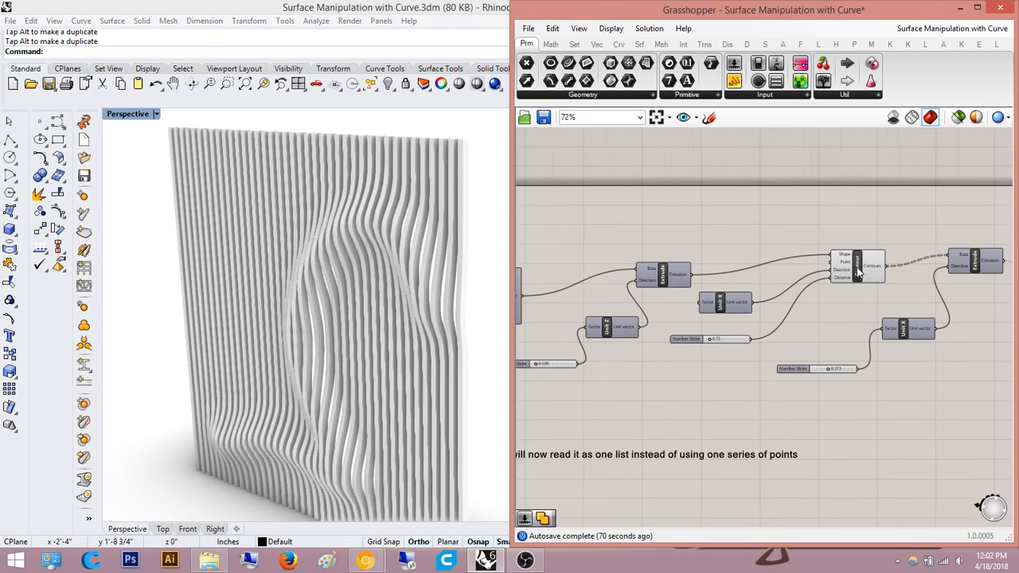
{"action": "left_click", "coordinate": [833, 290]}
{"action": "right_click_drag", "start_coordinate": [749, 288], "coordinate": [864, 293]}
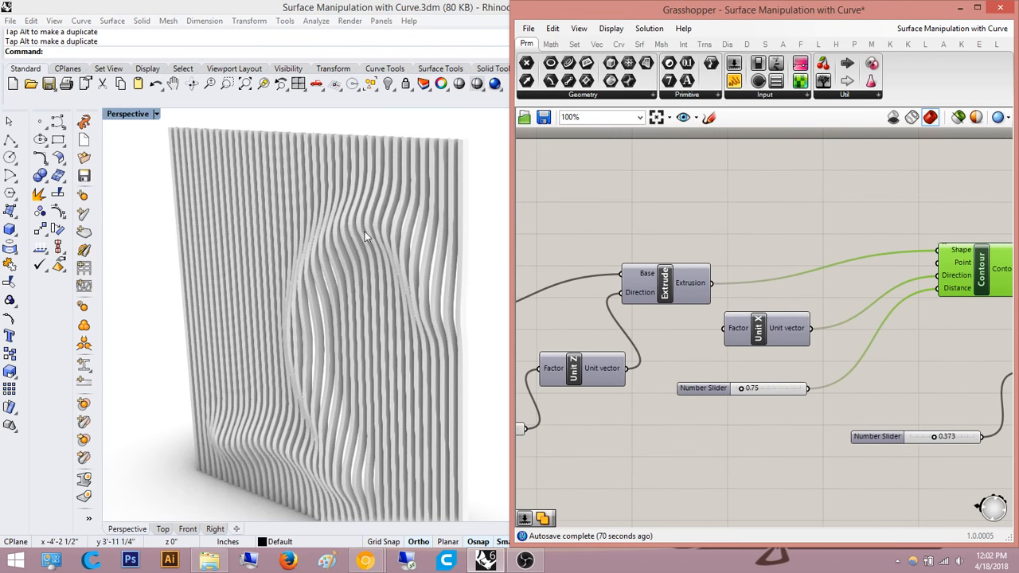
{"action": "left_click", "coordinate": [810, 229]}
{"action": "scroll", "coordinate": [824, 228], "scroll_direction": "down", "scroll_amount": 4}
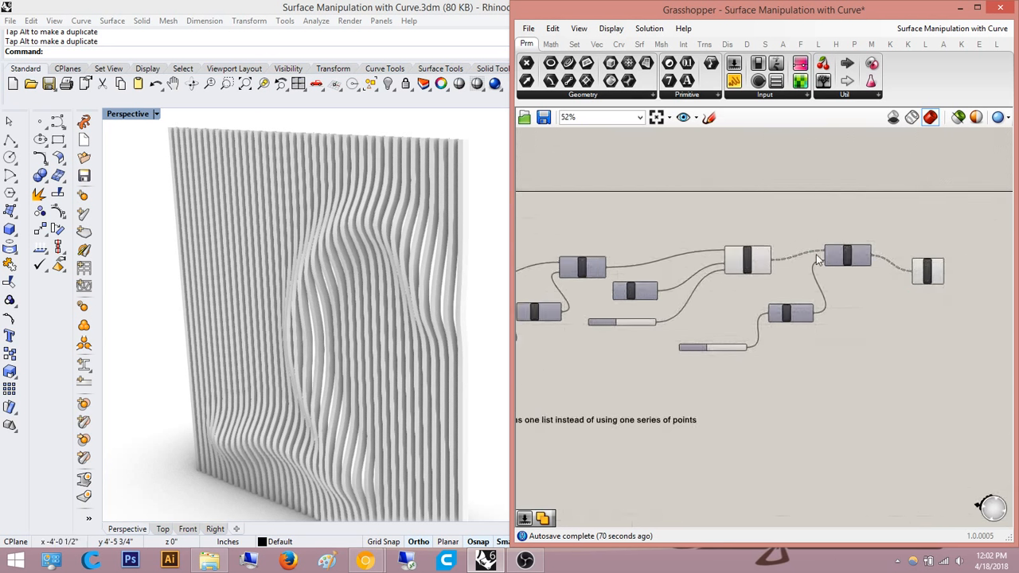
{"action": "scroll", "coordinate": [740, 358], "scroll_direction": "down", "scroll_amount": 4}
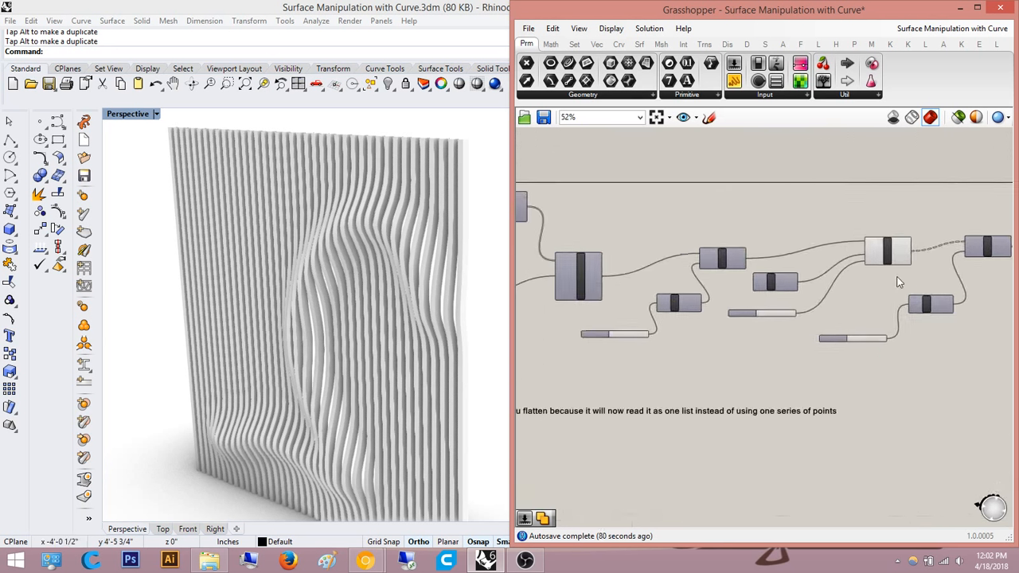
{"action": "right_click_drag", "start_coordinate": [740, 358], "coordinate": [836, 352]}
{"action": "scroll", "coordinate": [836, 352], "scroll_direction": "down", "scroll_amount": 5}
{"action": "right_click_drag", "start_coordinate": [775, 359], "coordinate": [838, 362]}
{"action": "scroll", "coordinate": [695, 374], "scroll_direction": "up", "scroll_amount": 7}
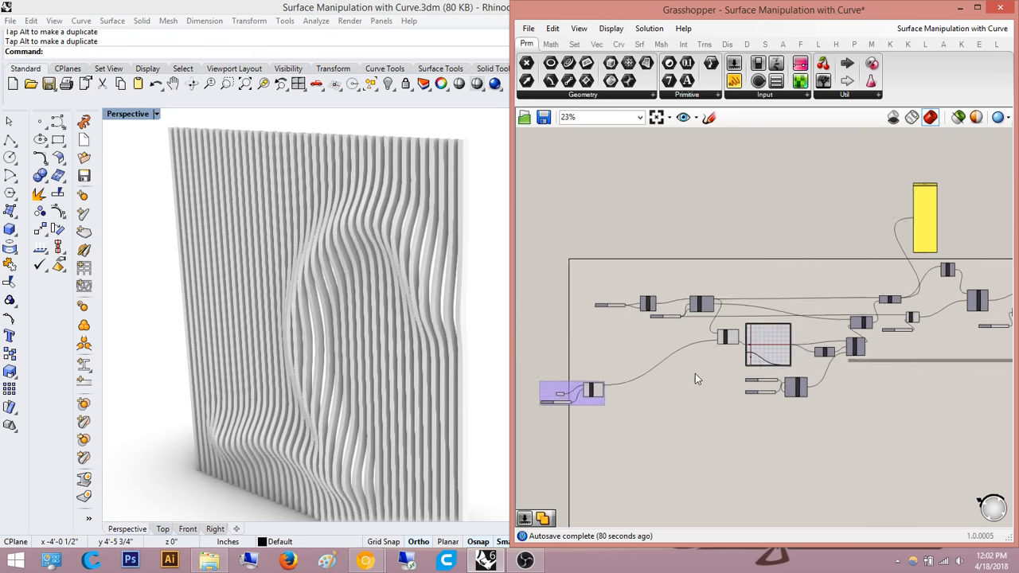
{"action": "right_click_drag", "start_coordinate": [764, 327], "coordinate": [855, 327]}
{"action": "scroll", "coordinate": [748, 363], "scroll_direction": "down", "scroll_amount": 1}
{"action": "right_click_drag", "start_coordinate": [748, 362], "coordinate": [868, 346]}
- Point out the grouped curve-division inputs and trace the definition forward through the contour components to Cap Holes
{"action": "left_click_drag", "start_coordinate": [828, 431], "coordinate": [632, 307]}
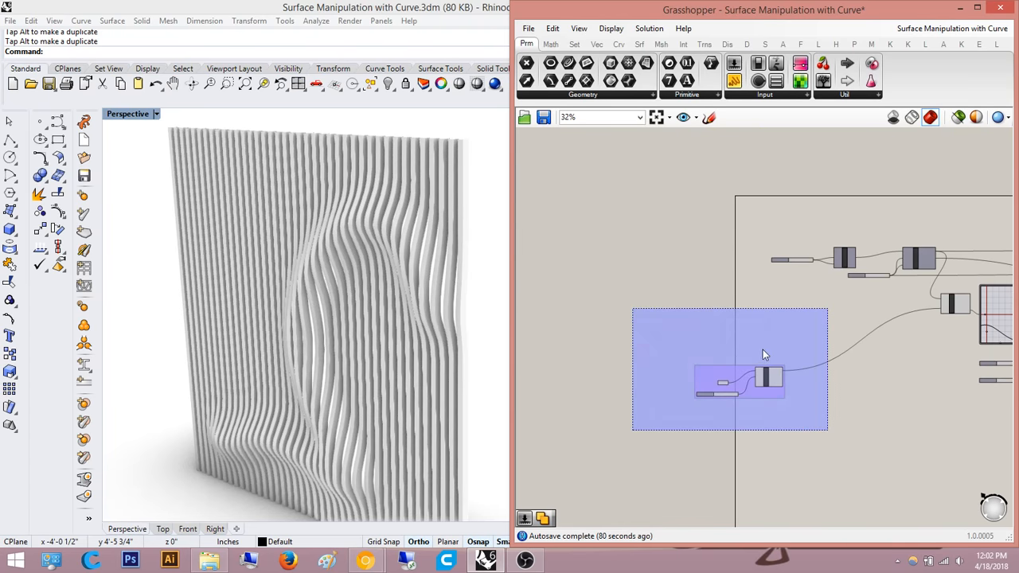
{"action": "right_click_drag", "start_coordinate": [762, 350], "coordinate": [684, 359]}
{"action": "left_click_drag", "start_coordinate": [712, 377], "coordinate": [807, 317]}
{"action": "left_click", "coordinate": [773, 409]}
{"action": "right_click_drag", "start_coordinate": [953, 352], "coordinate": [882, 366]}
{"action": "right_click_drag", "start_coordinate": [993, 355], "coordinate": [759, 364]}
{"action": "scroll", "coordinate": [825, 363], "scroll_direction": "down", "scroll_amount": 2}
{"action": "scroll", "coordinate": [760, 364], "scroll_direction": "up", "scroll_amount": 2}
{"action": "right_click_drag", "start_coordinate": [918, 347], "coordinate": [725, 368]}
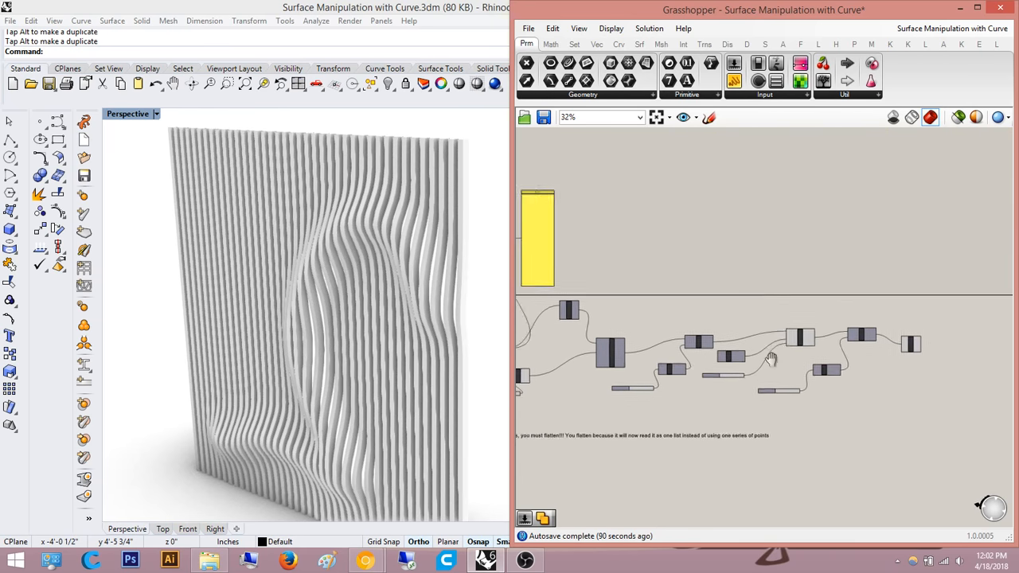
{"action": "scroll", "coordinate": [903, 342], "scroll_direction": "up", "scroll_amount": 4}
{"action": "left_click", "coordinate": [732, 320]}
{"action": "left_click", "coordinate": [764, 281]}
{"action": "right_click_drag", "start_coordinate": [764, 280], "coordinate": [696, 290]}
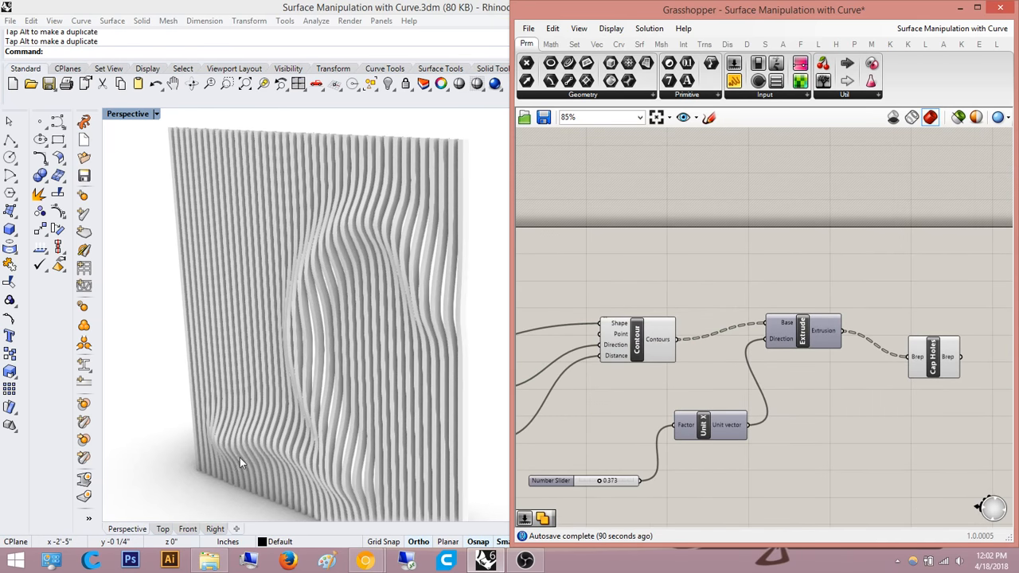
- Set the Perspective viewport to Shaded display mode and save the Rhino model
{"action": "left_click", "coordinate": [157, 113]}
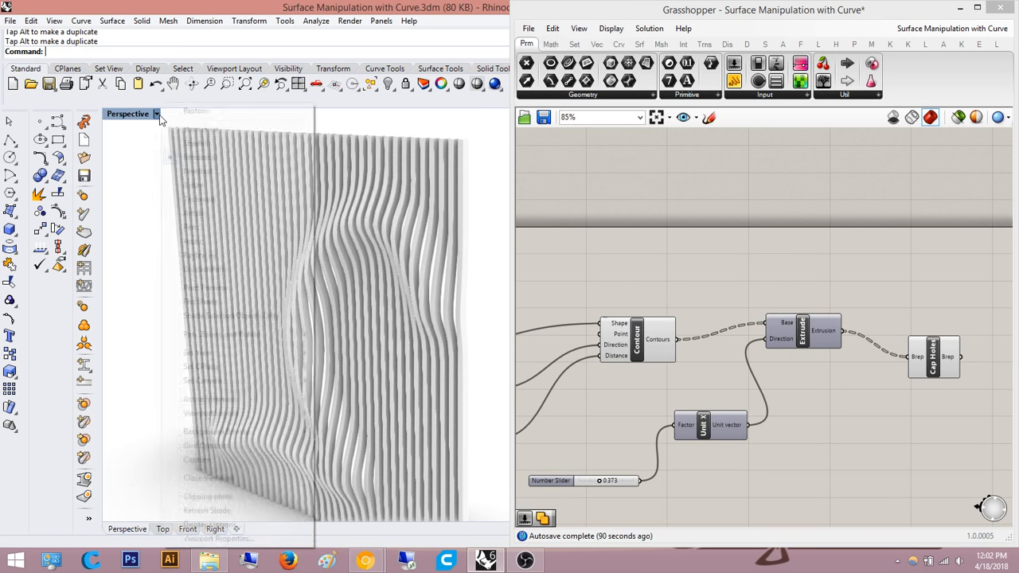
{"action": "left_click", "coordinate": [199, 141]}
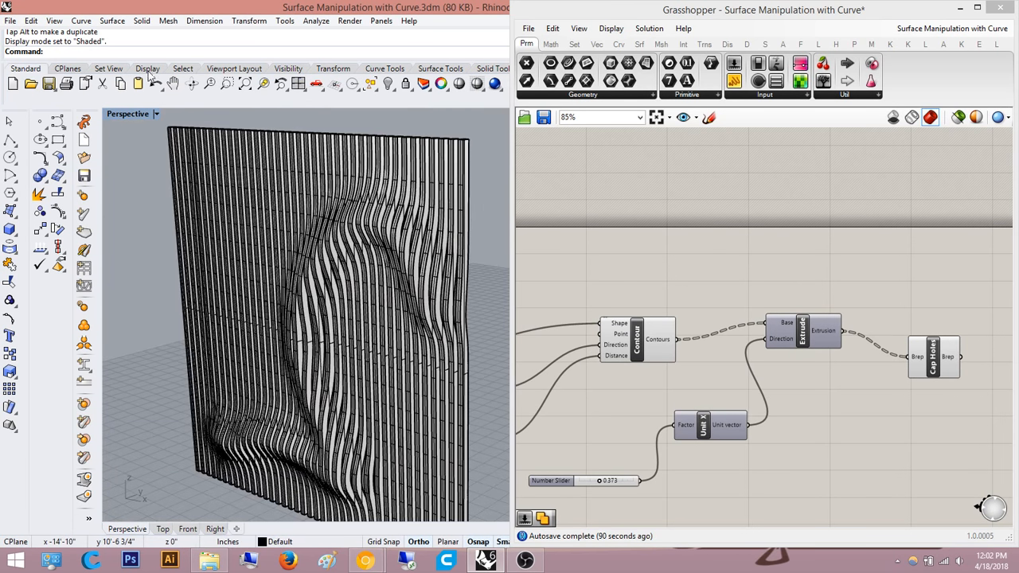
{"action": "left_click", "coordinate": [48, 84]}
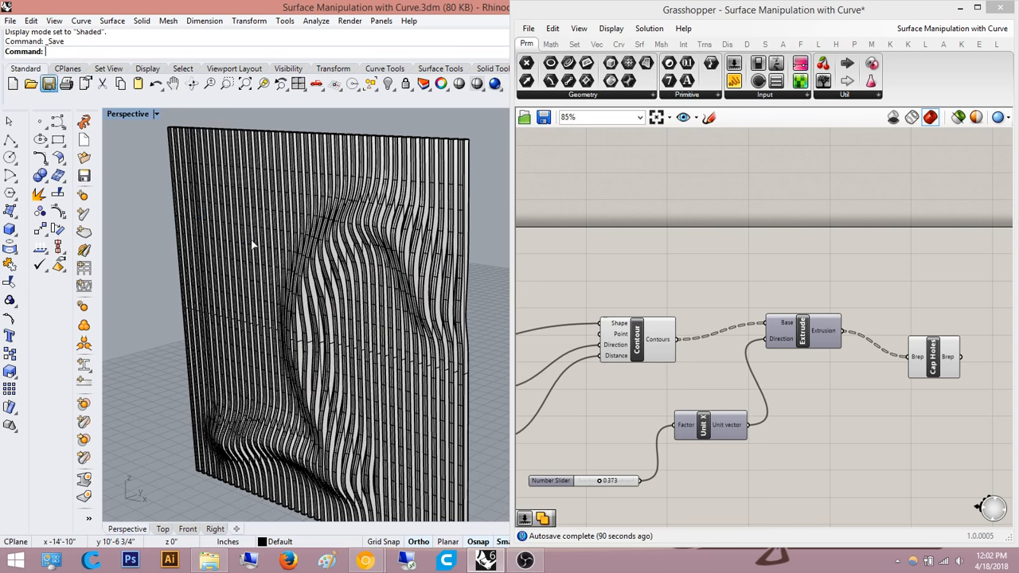
- Inspect the flat strip preview beside the upright panel and save the Grasshopper definition
{"action": "right_click_drag", "start_coordinate": [252, 245], "coordinate": [329, 310]}
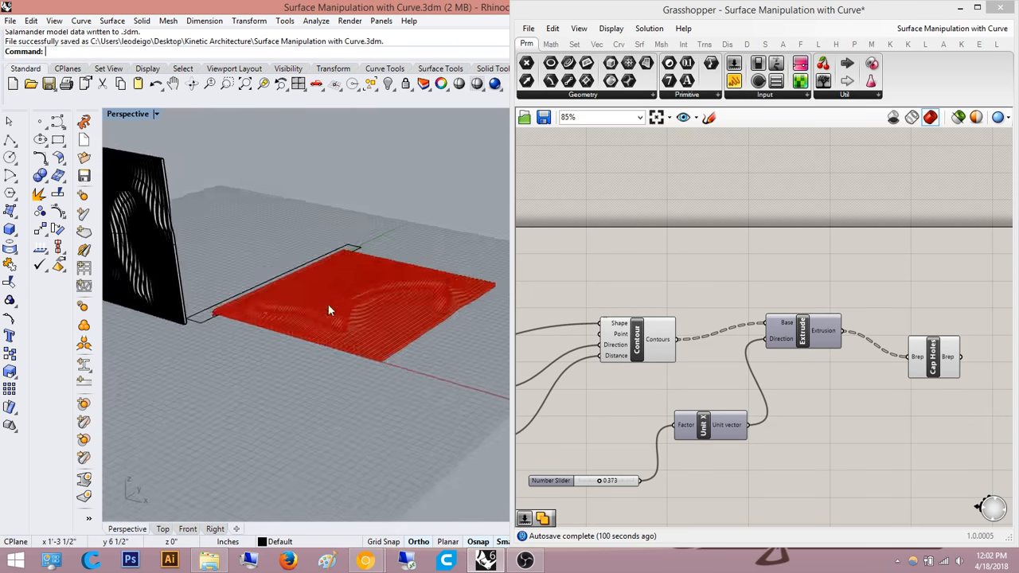
{"action": "scroll", "coordinate": [329, 309], "scroll_direction": "up", "scroll_amount": 3}
{"action": "scroll", "coordinate": [337, 330], "scroll_direction": "down", "scroll_amount": 2}
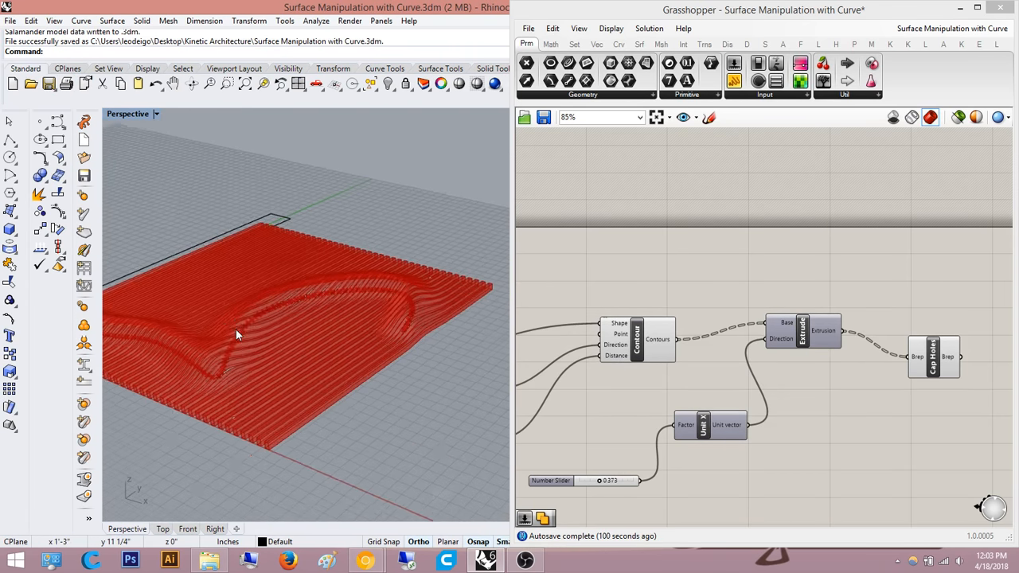
{"action": "scroll", "coordinate": [236, 330], "scroll_direction": "down", "scroll_amount": 3}
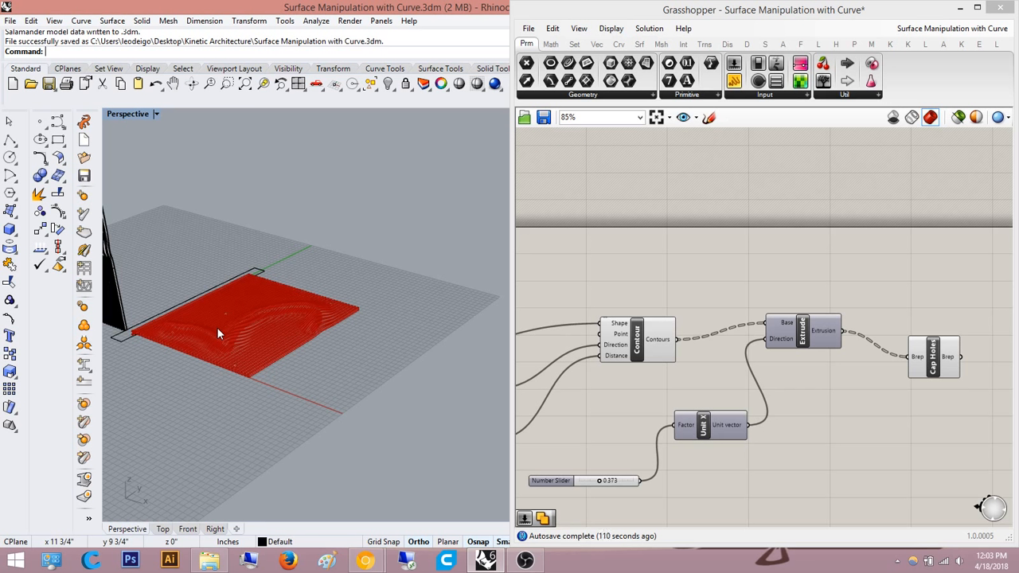
{"action": "left_click", "coordinate": [544, 117]}
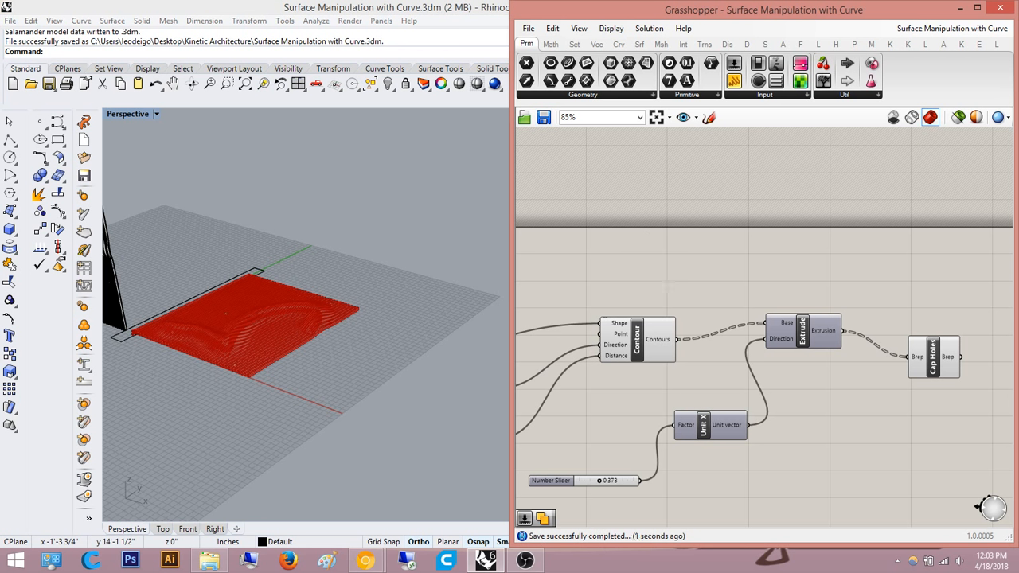